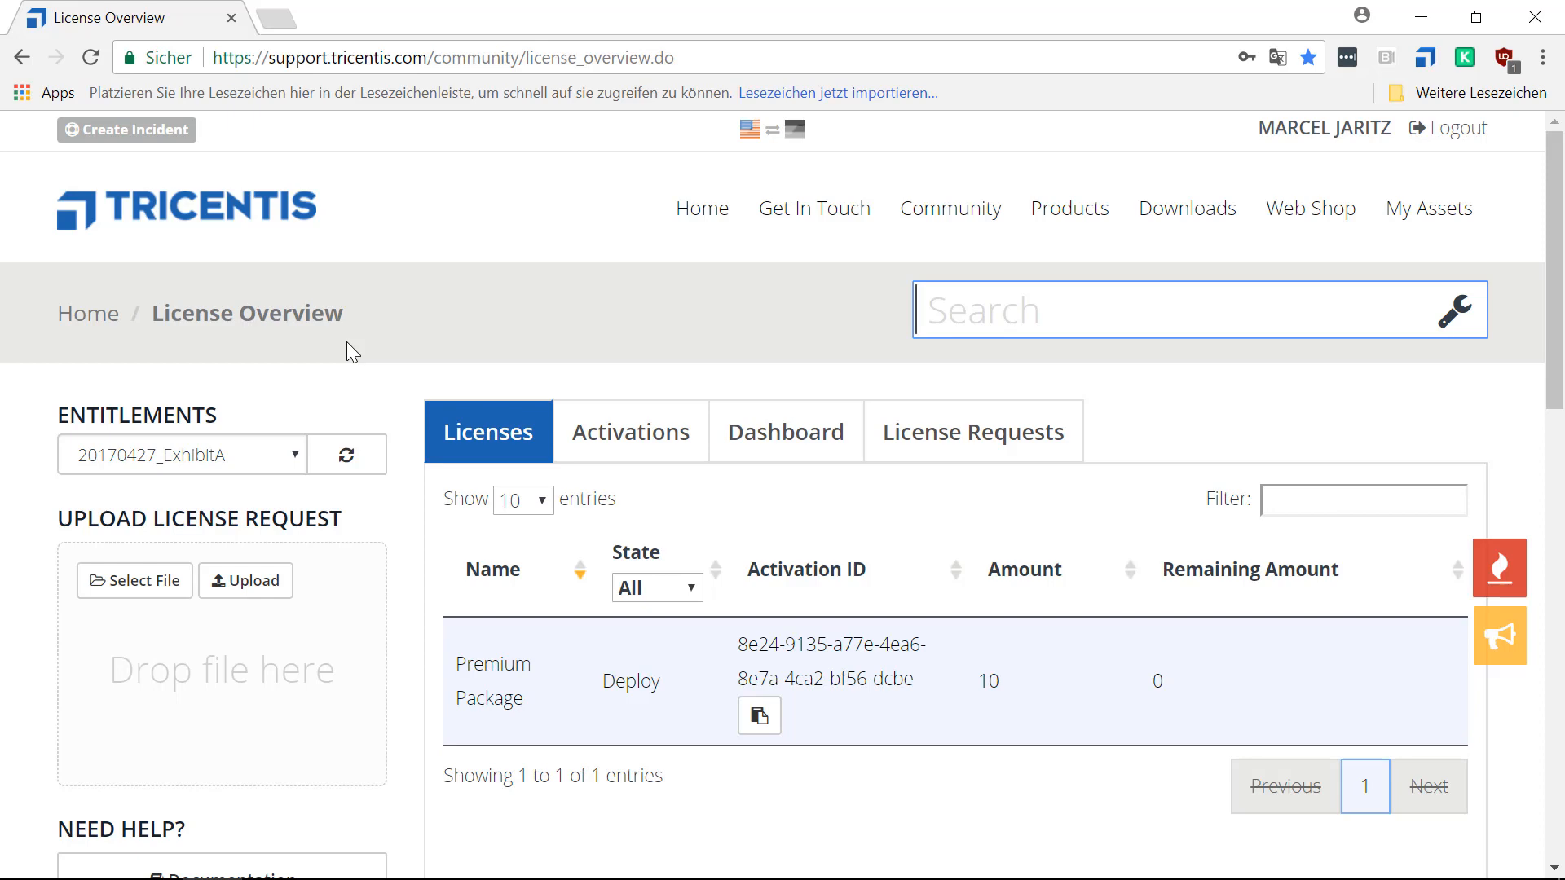
Open the cloud license management page and select the MOOC Demo Cloud server.
{"action": "scroll", "coordinate": [348, 352], "scroll_direction": "down", "scroll_amount": 3}
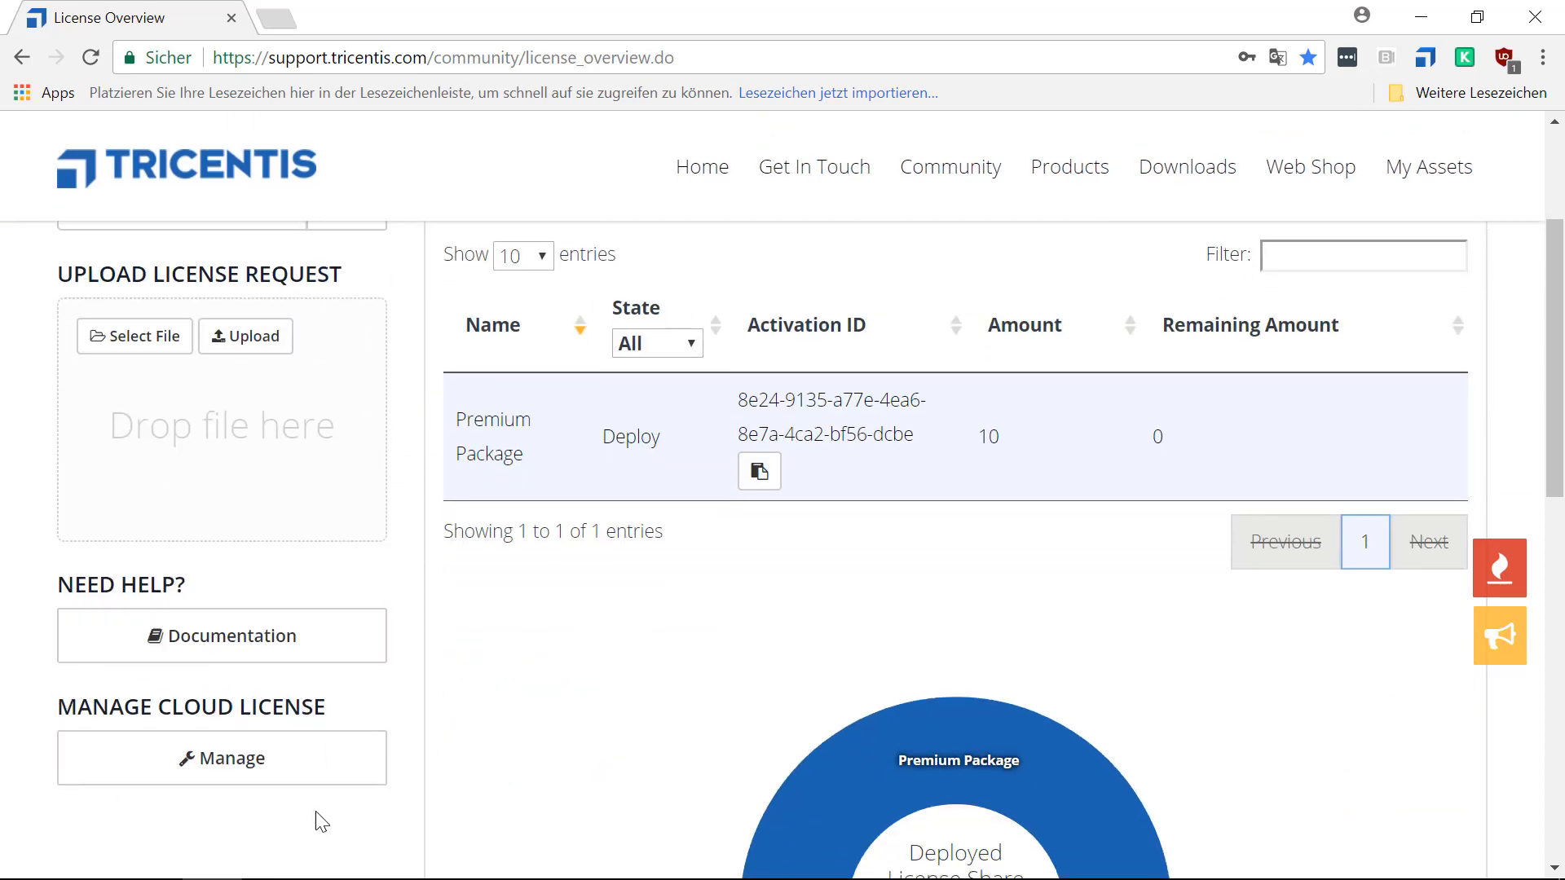
{"action": "left_click", "coordinate": [248, 769]}
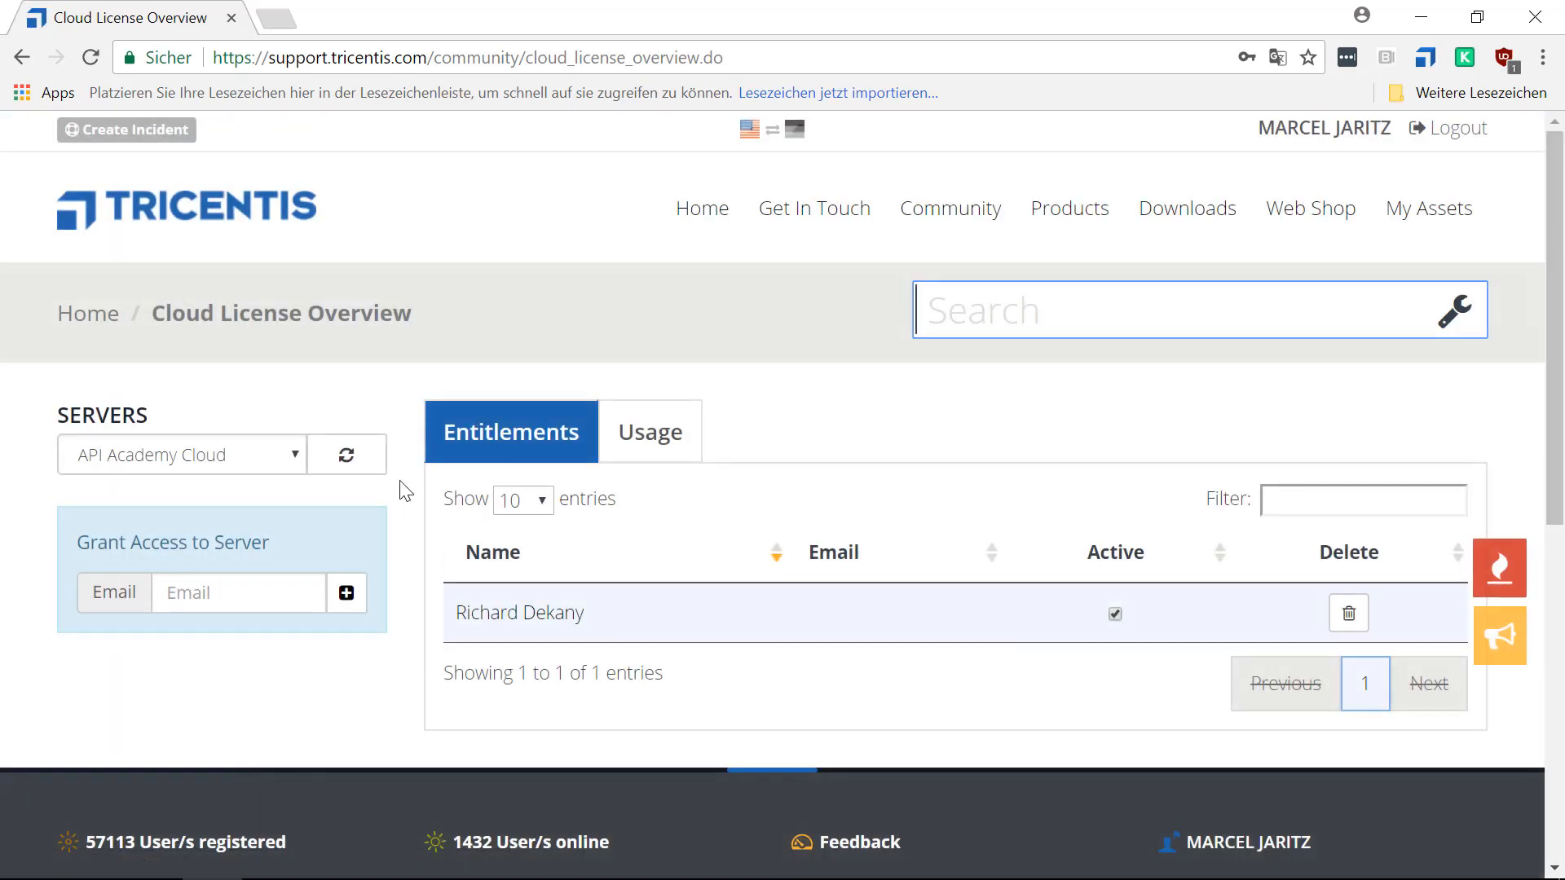
{"action": "left_click", "coordinate": [296, 461]}
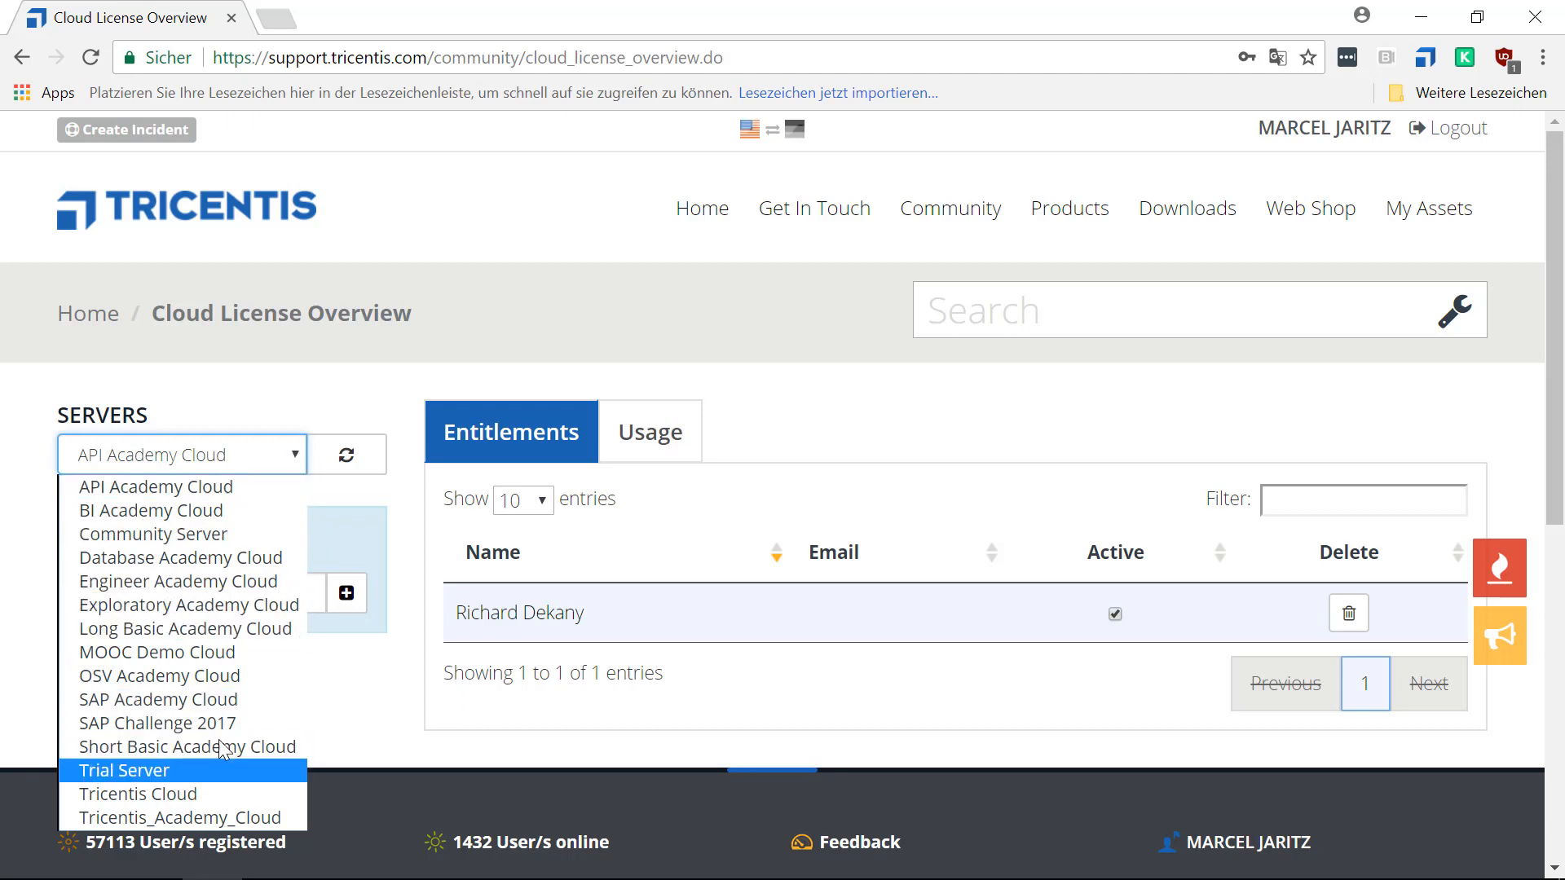
{"action": "left_click", "coordinate": [106, 655]}
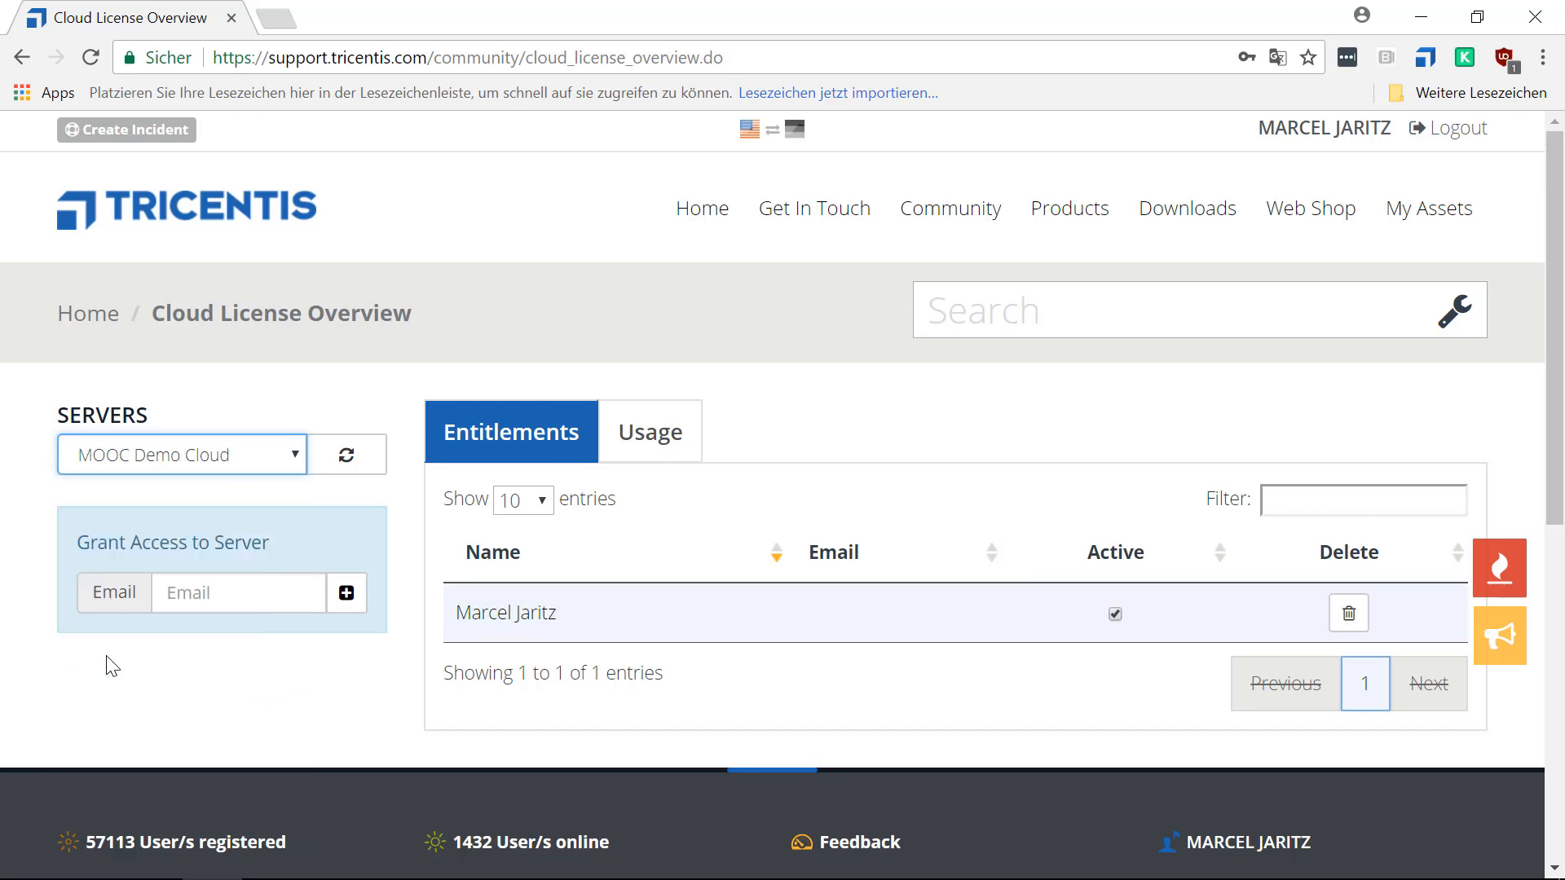
Grant a guest user access to the MOOC Demo Cloud server by adding the guest's e-mail address.
{"action": "scroll", "coordinate": [114, 660], "scroll_direction": "down", "scroll_amount": 2}
{"action": "scroll", "coordinate": [119, 649], "scroll_direction": "up", "scroll_amount": 2}
{"action": "left_click", "coordinate": [192, 592]}
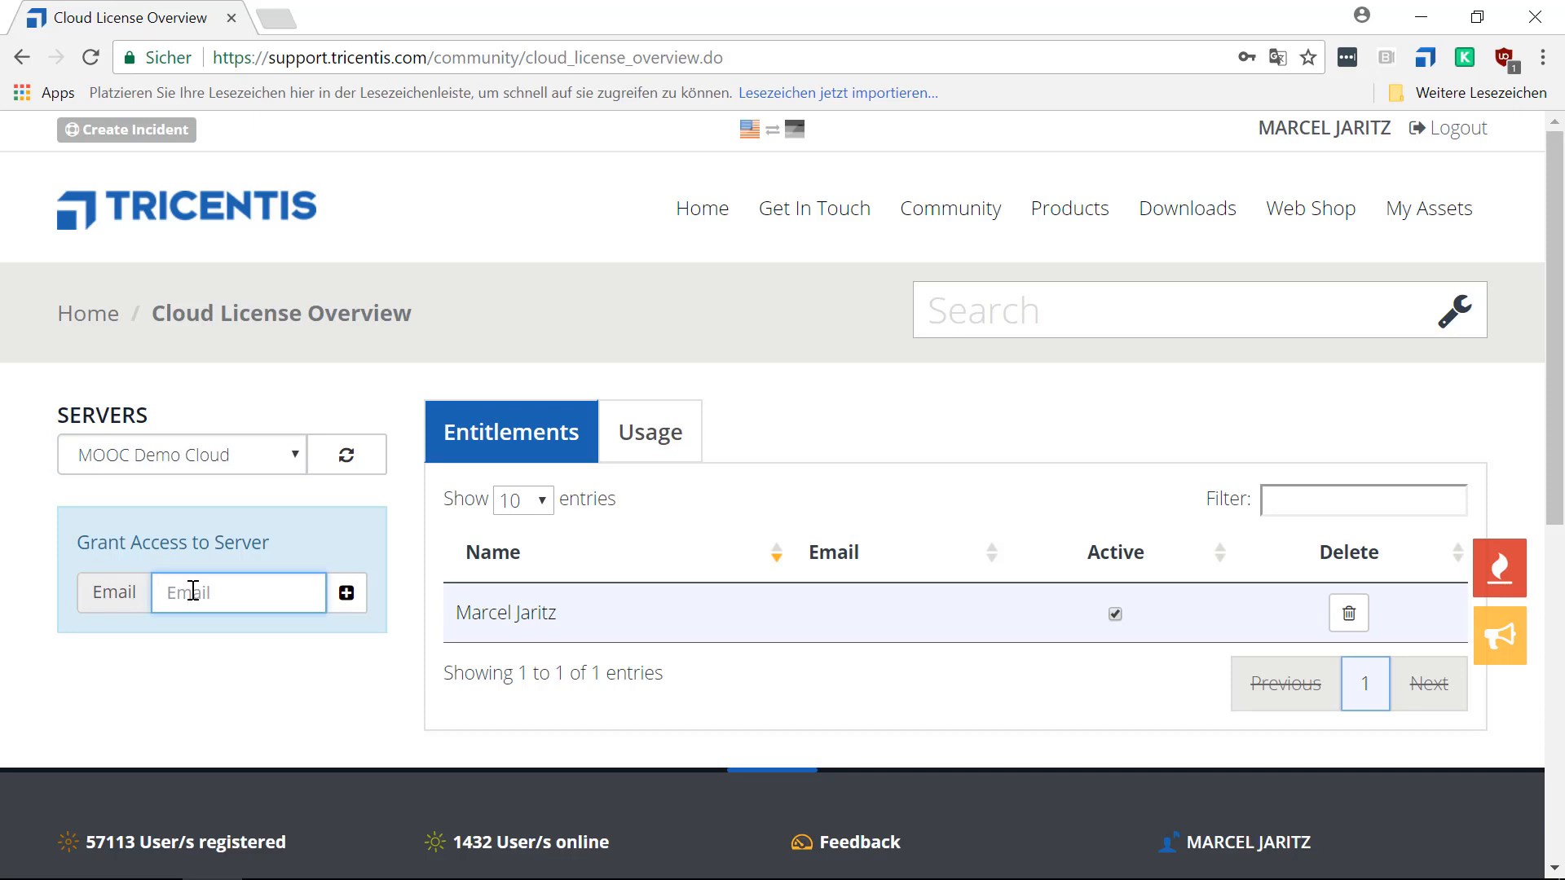
{"action": "type", "text": "guest"}
{"action": "type", "text": "@example"}
{"action": "type", "text": ".com"}
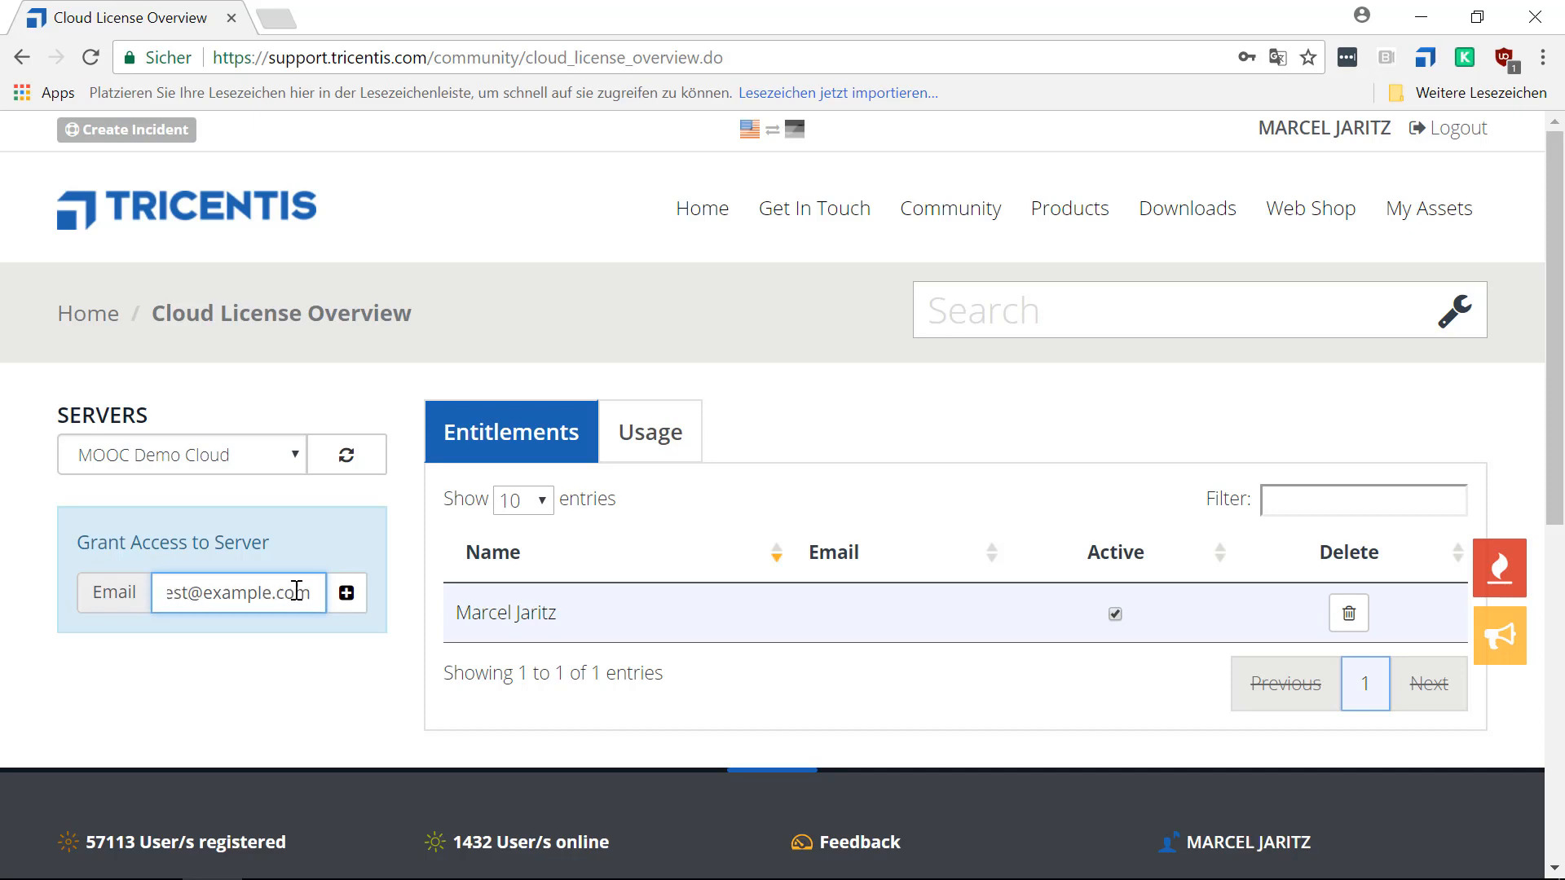
{"action": "left_click", "coordinate": [342, 599]}
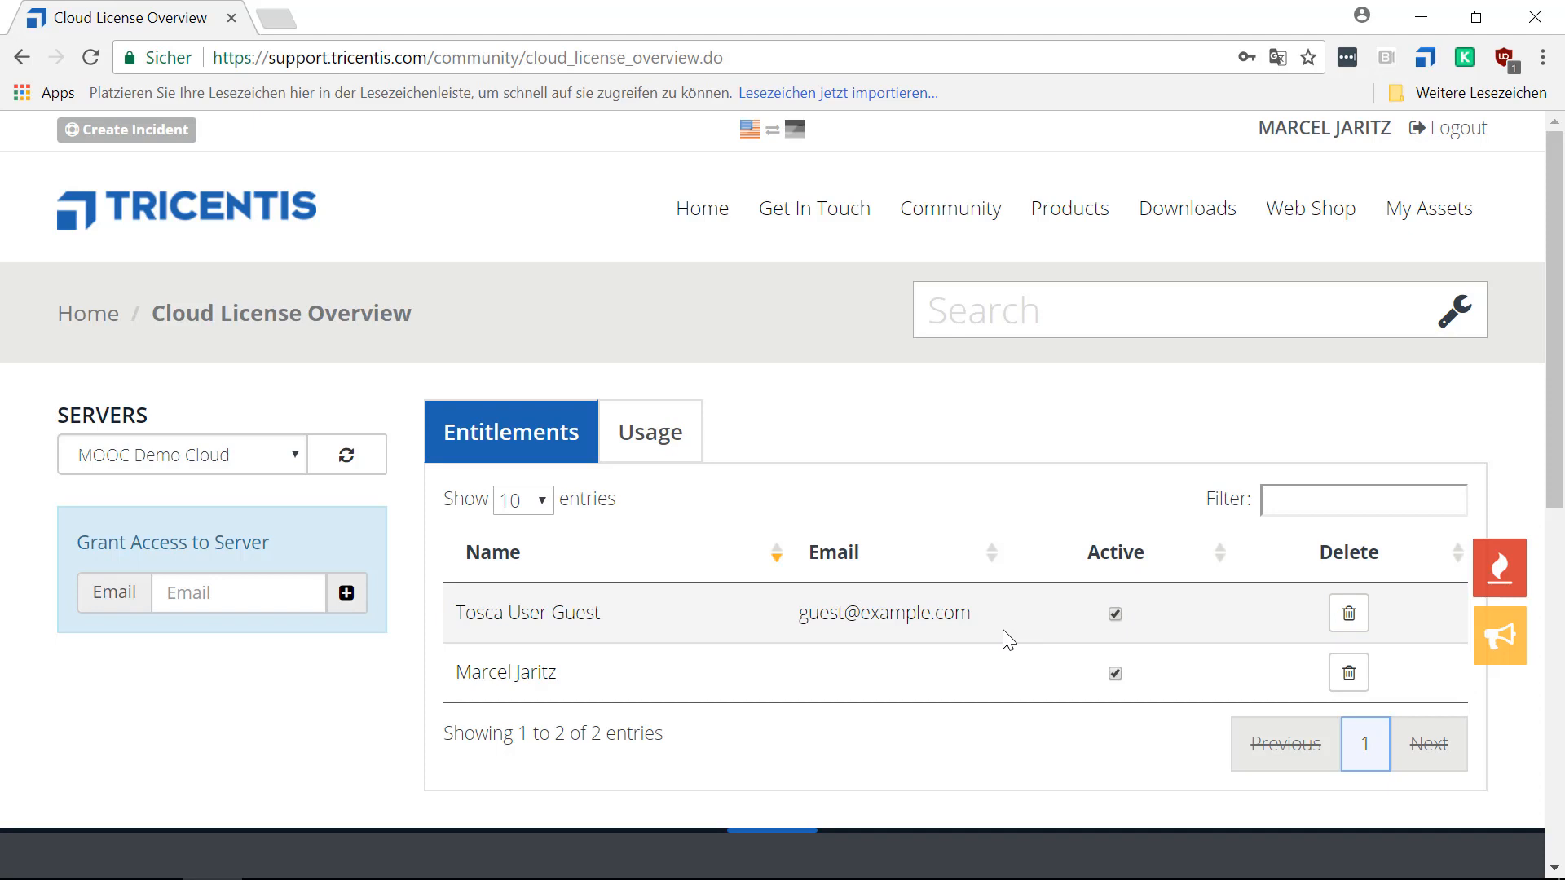
Deactivate and delete the guest user's entitlement, keeping the account owner's entitlement active.
{"action": "left_click", "coordinate": [1117, 613]}
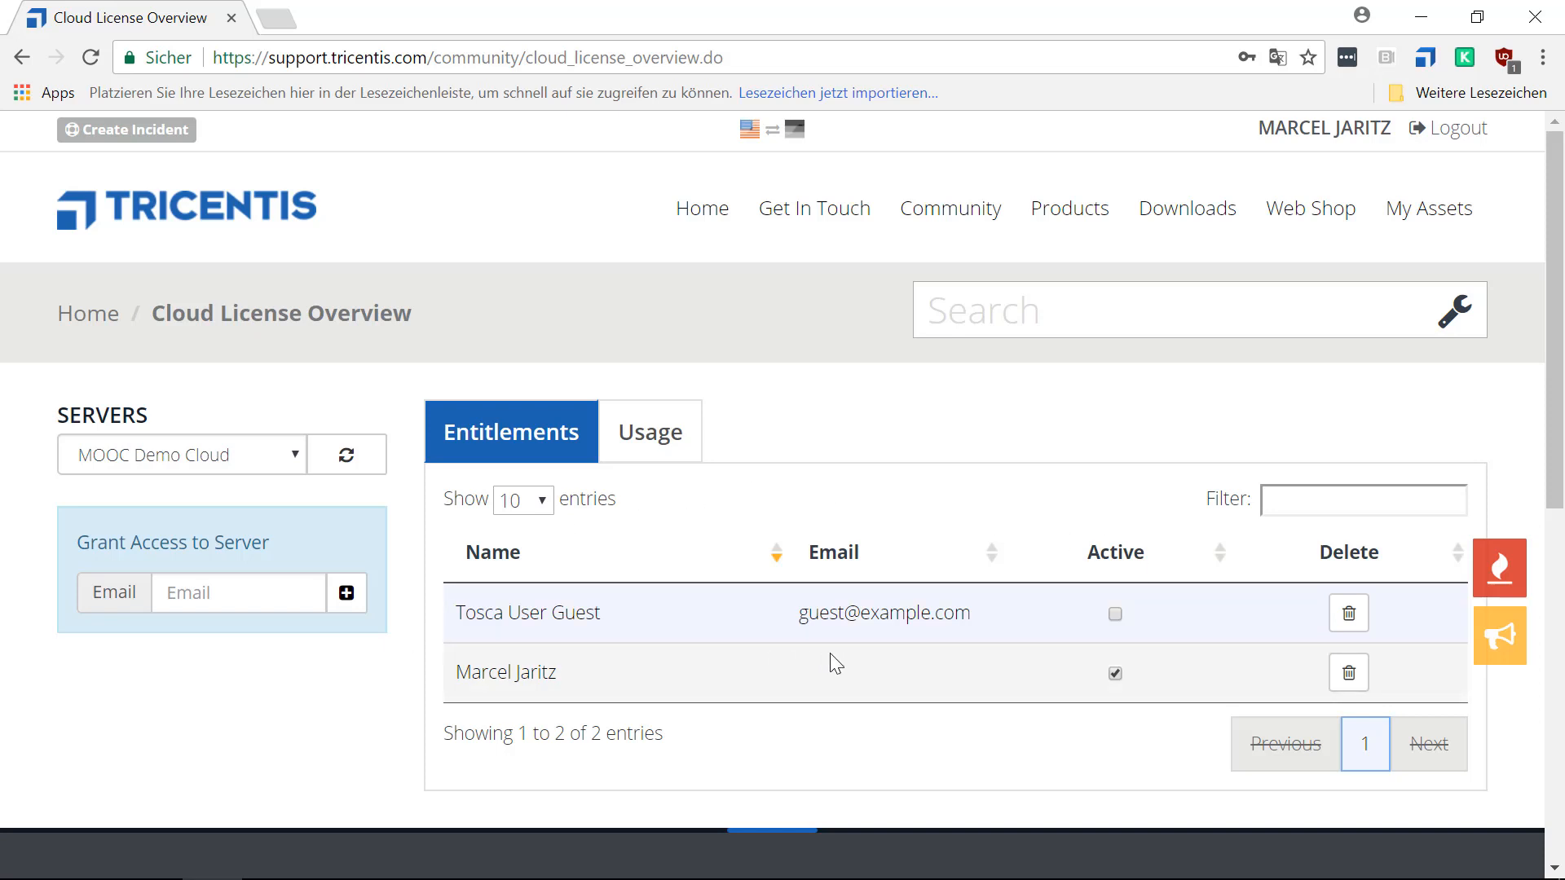
{"action": "left_click", "coordinate": [1349, 619]}
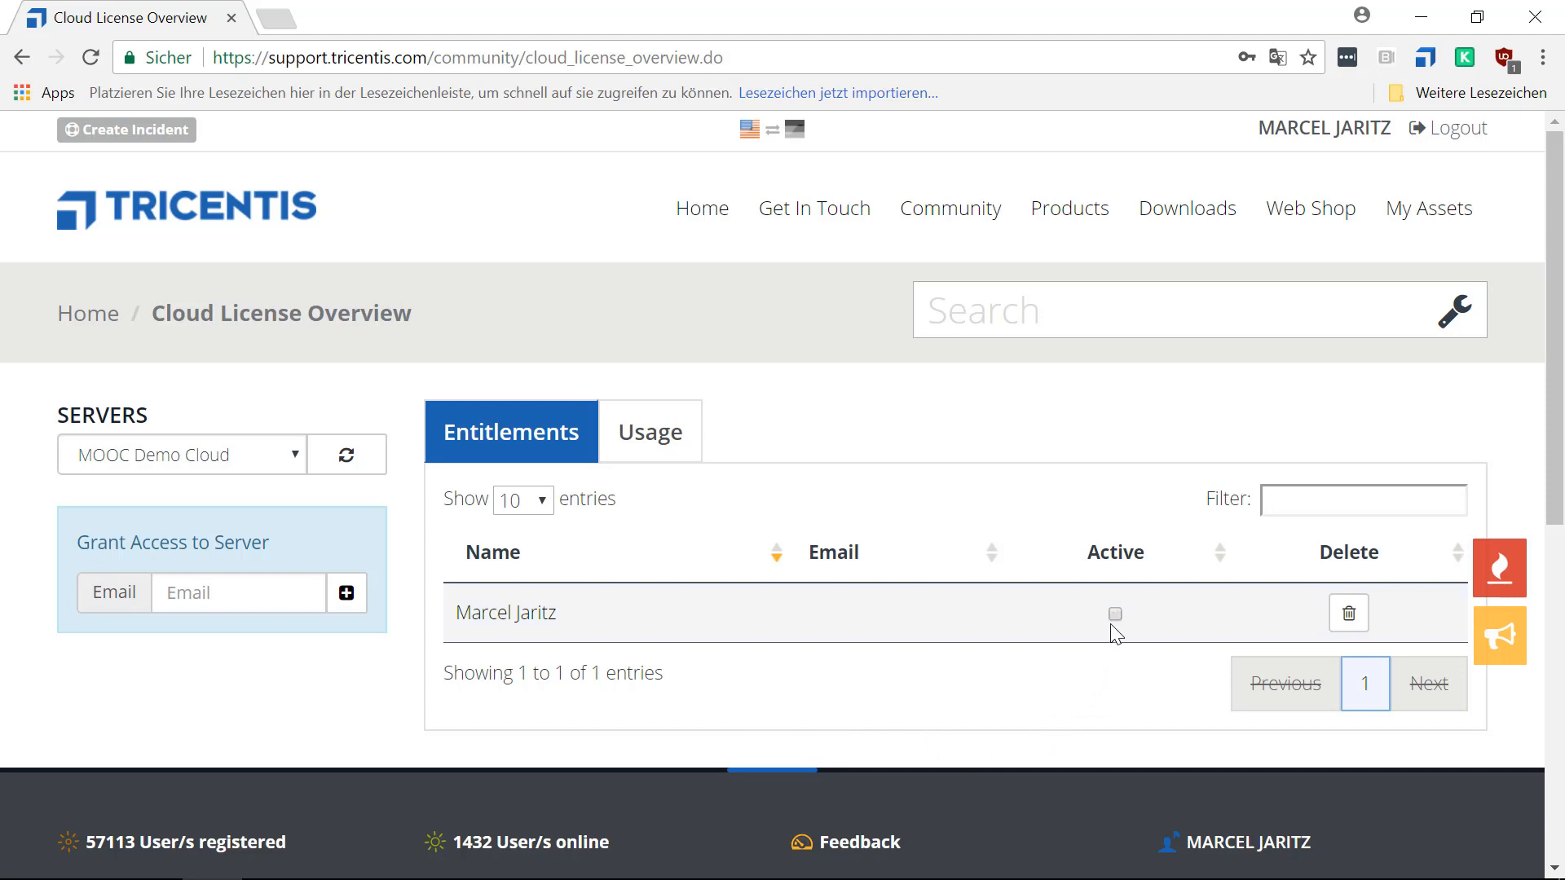
{"action": "left_click", "coordinate": [1115, 616]}
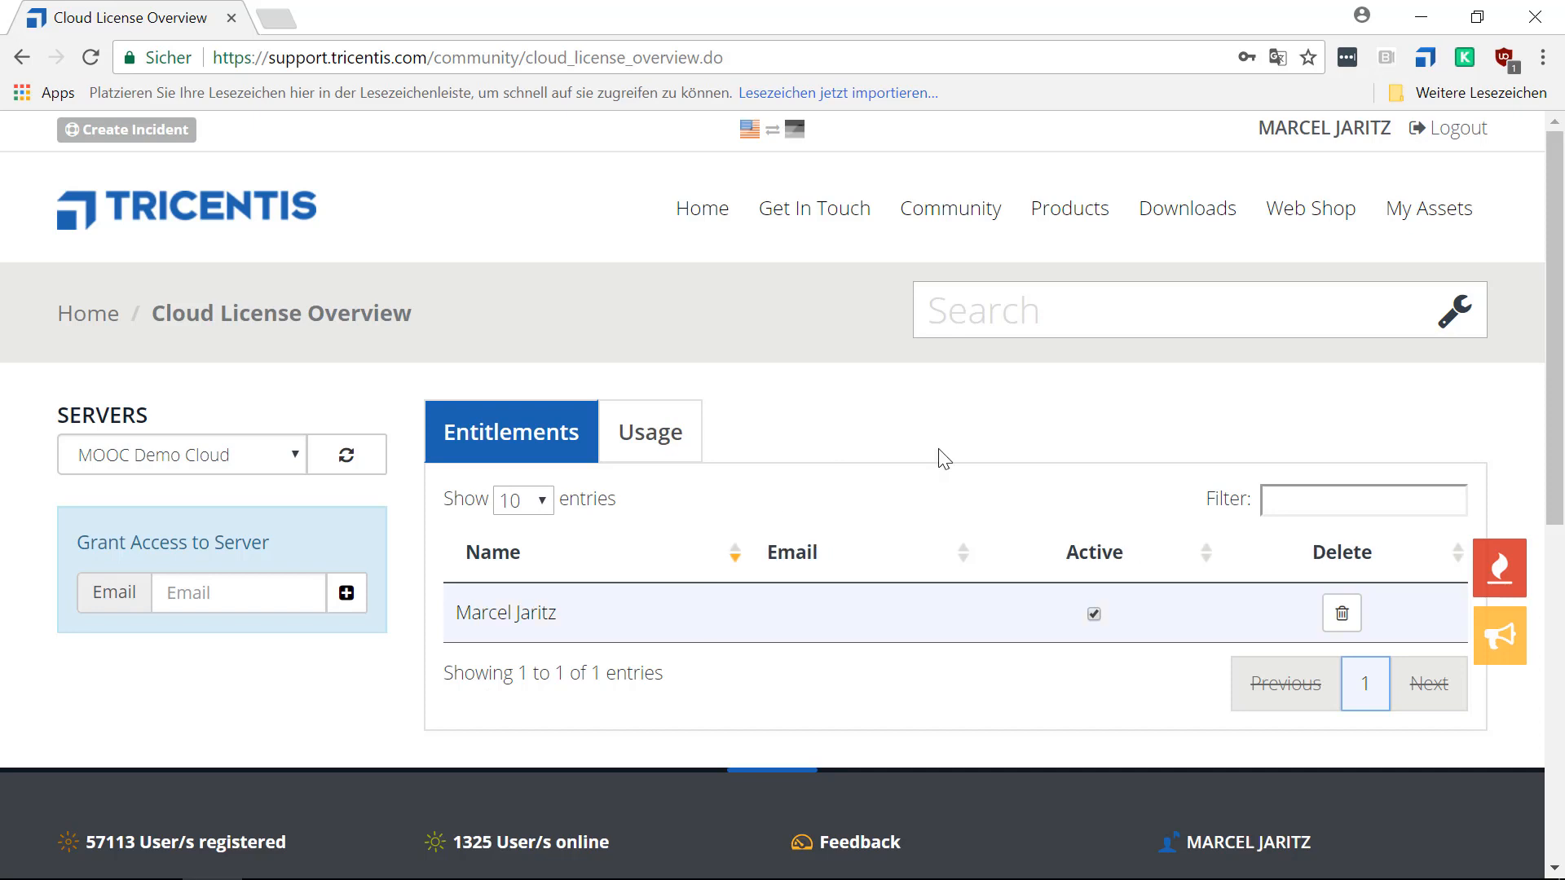
Switch to Tosca License Configuration and sign in to the cloud-hosted license server with the prefilled credentials.
{"action": "mouse_move", "coordinate": [476, 853]}
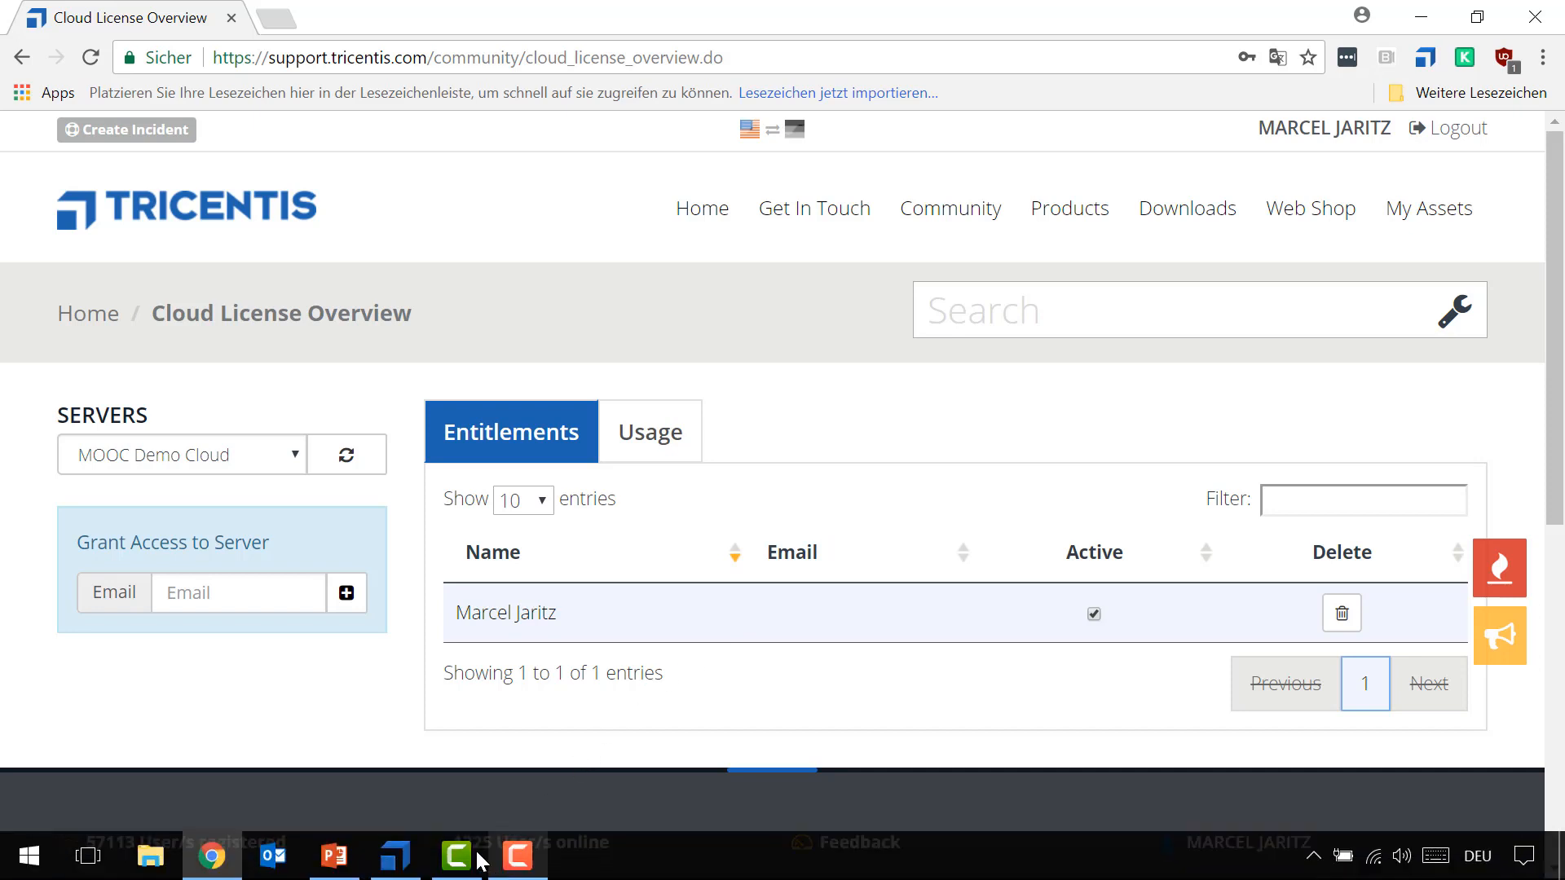
{"action": "left_click", "coordinate": [383, 866]}
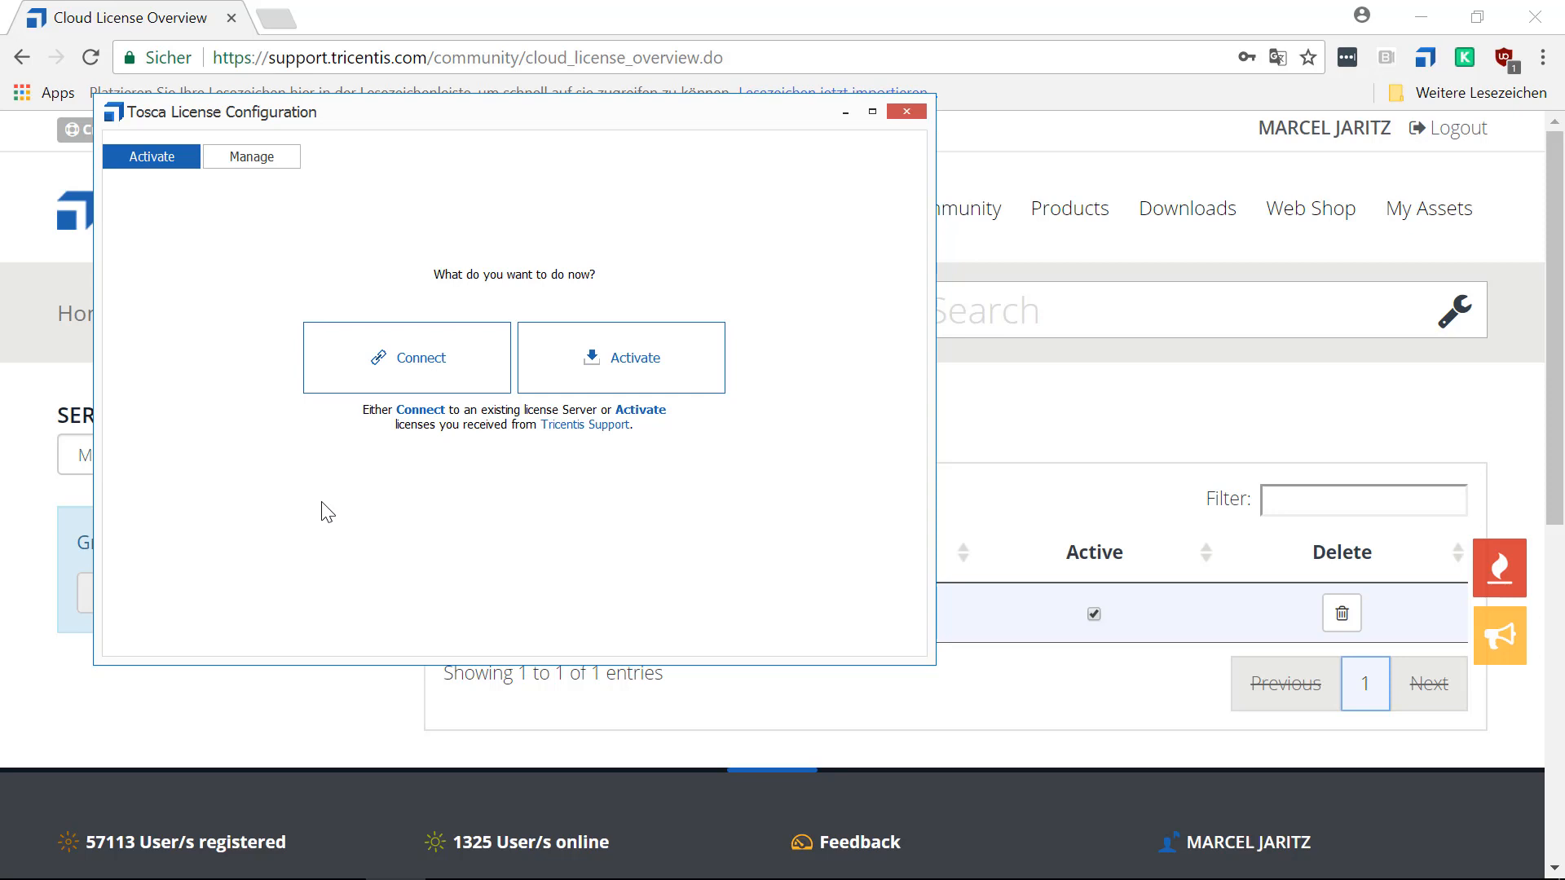
{"action": "left_click", "coordinate": [448, 359]}
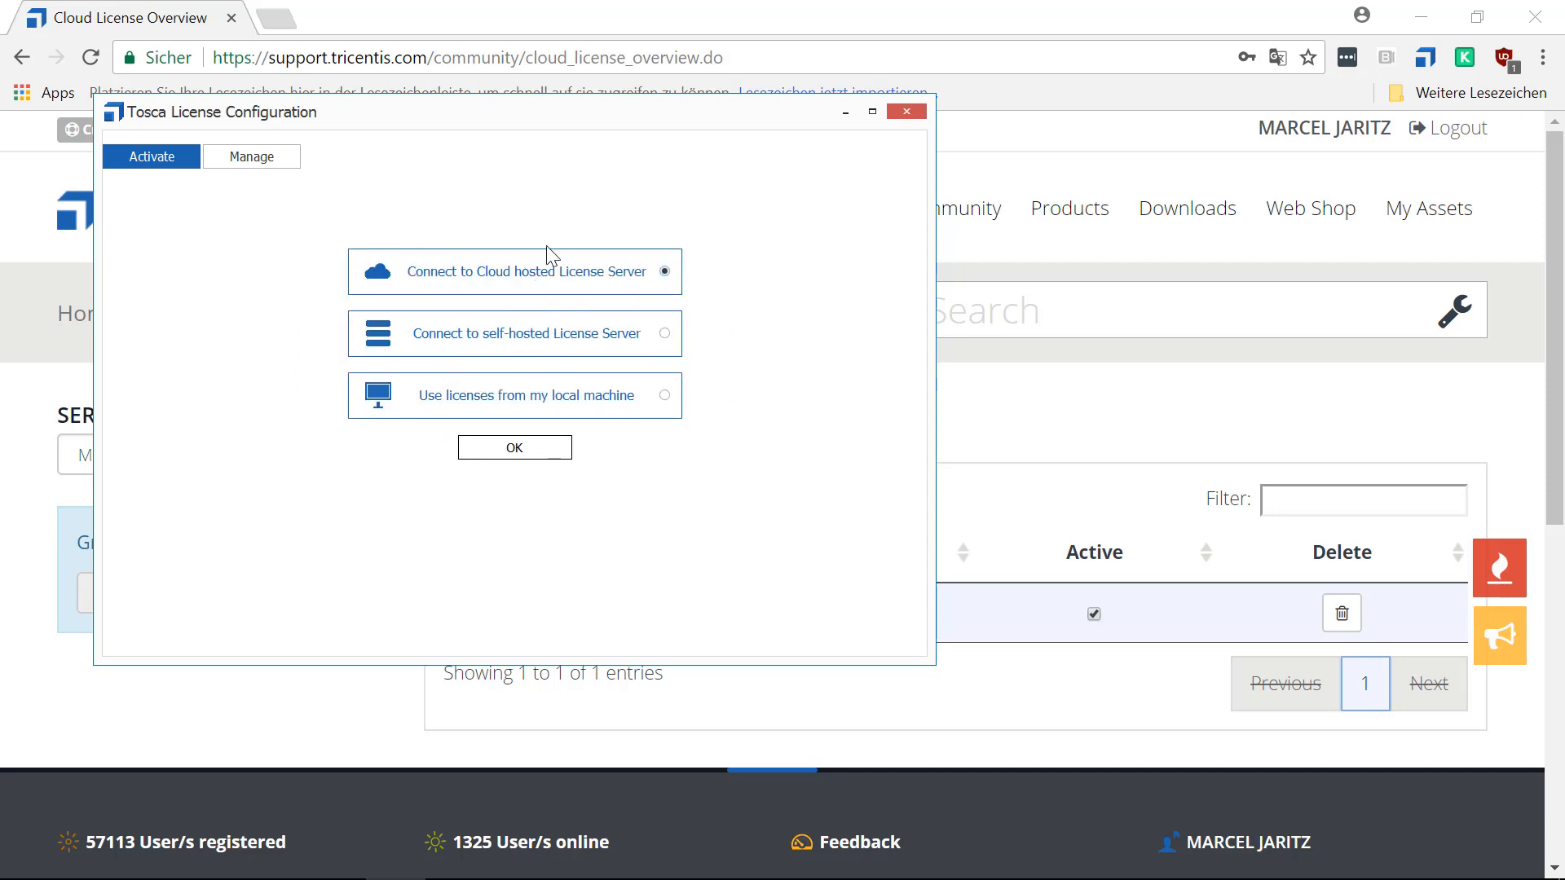
{"action": "left_click", "coordinate": [514, 448]}
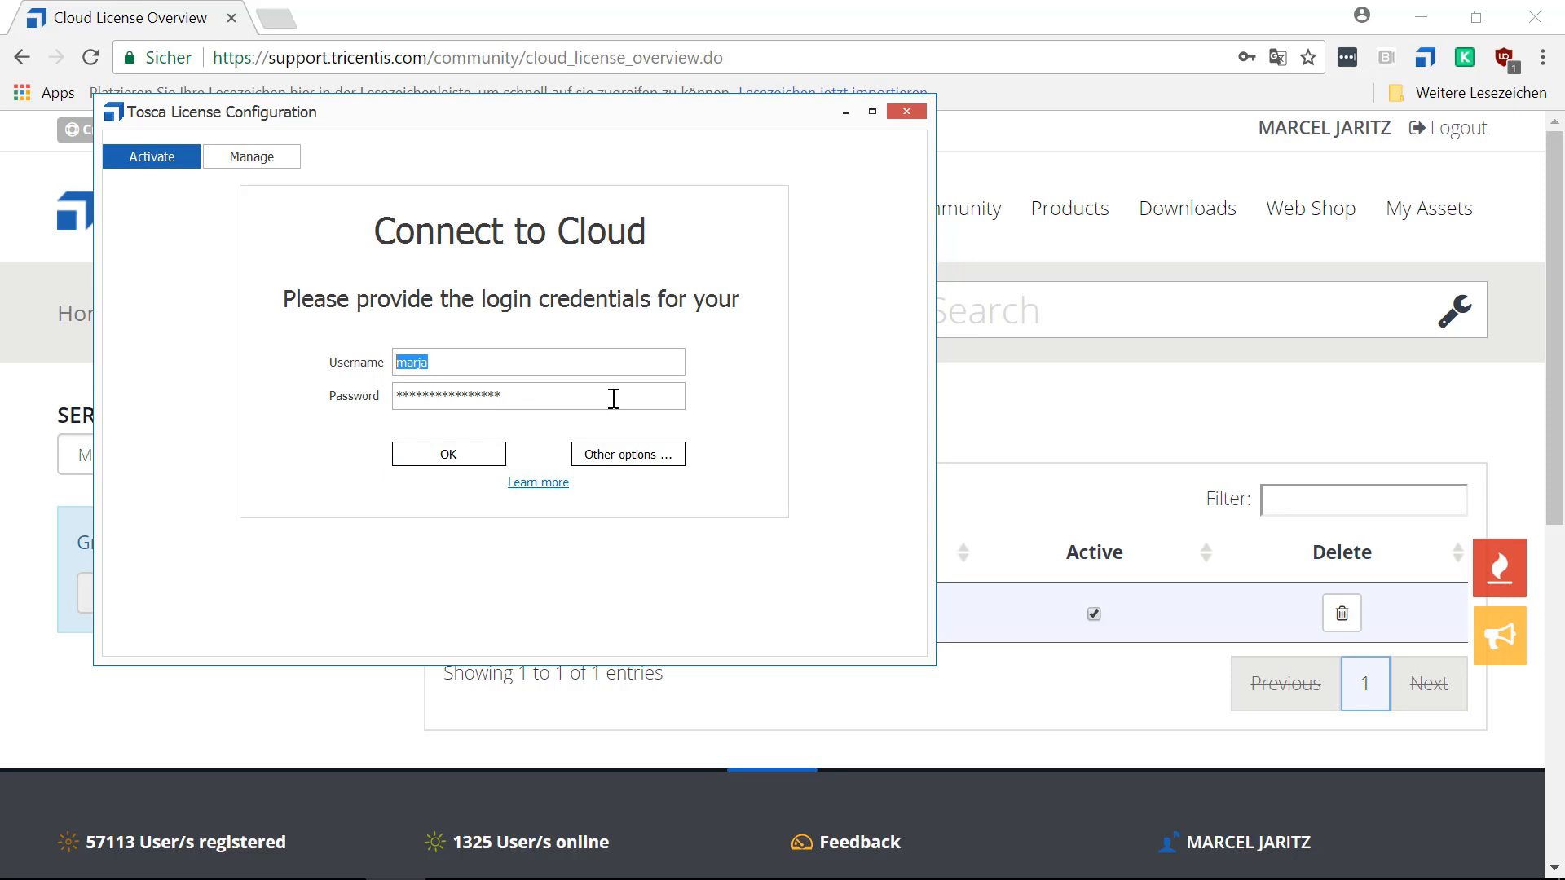
{"action": "left_click", "coordinate": [448, 454]}
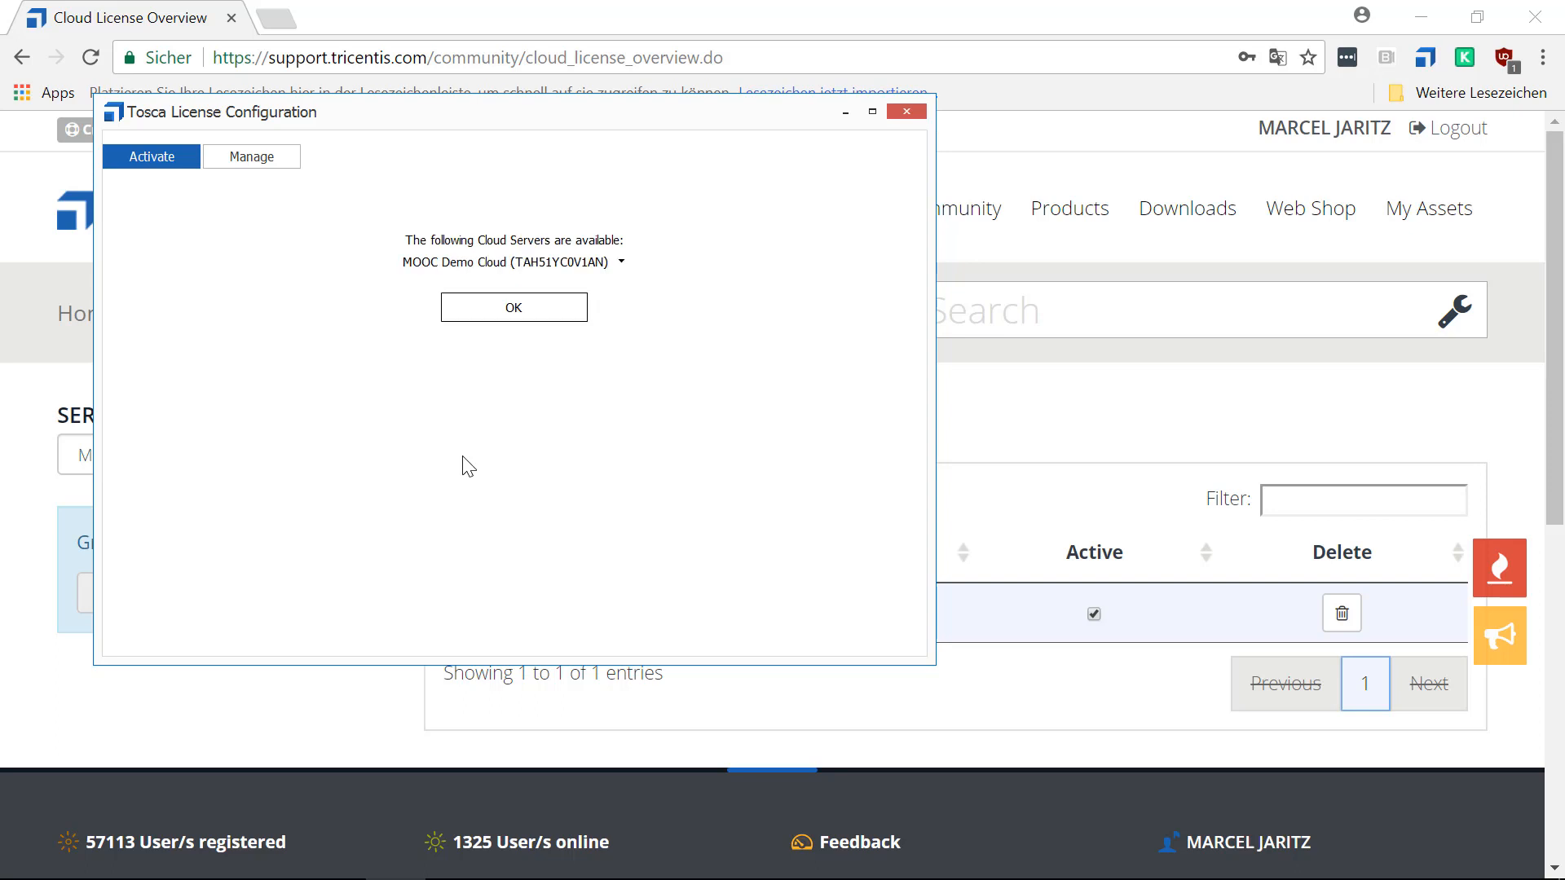
Choose MOOC Demo Cloud from the available cloud servers and connect to it.
{"action": "left_click", "coordinate": [622, 263]}
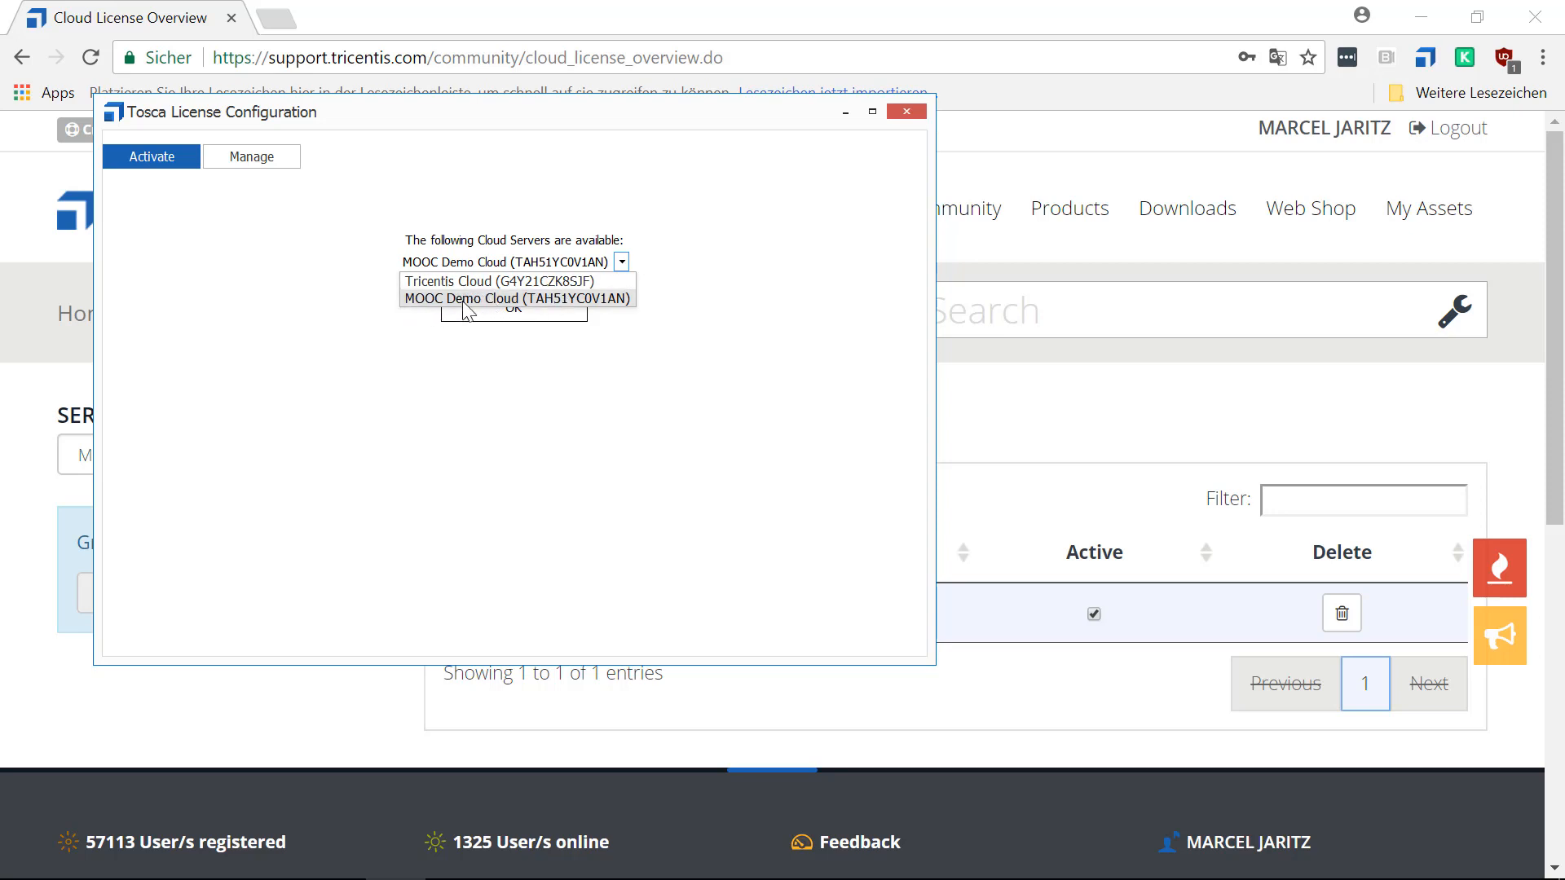
{"action": "left_click", "coordinate": [568, 299]}
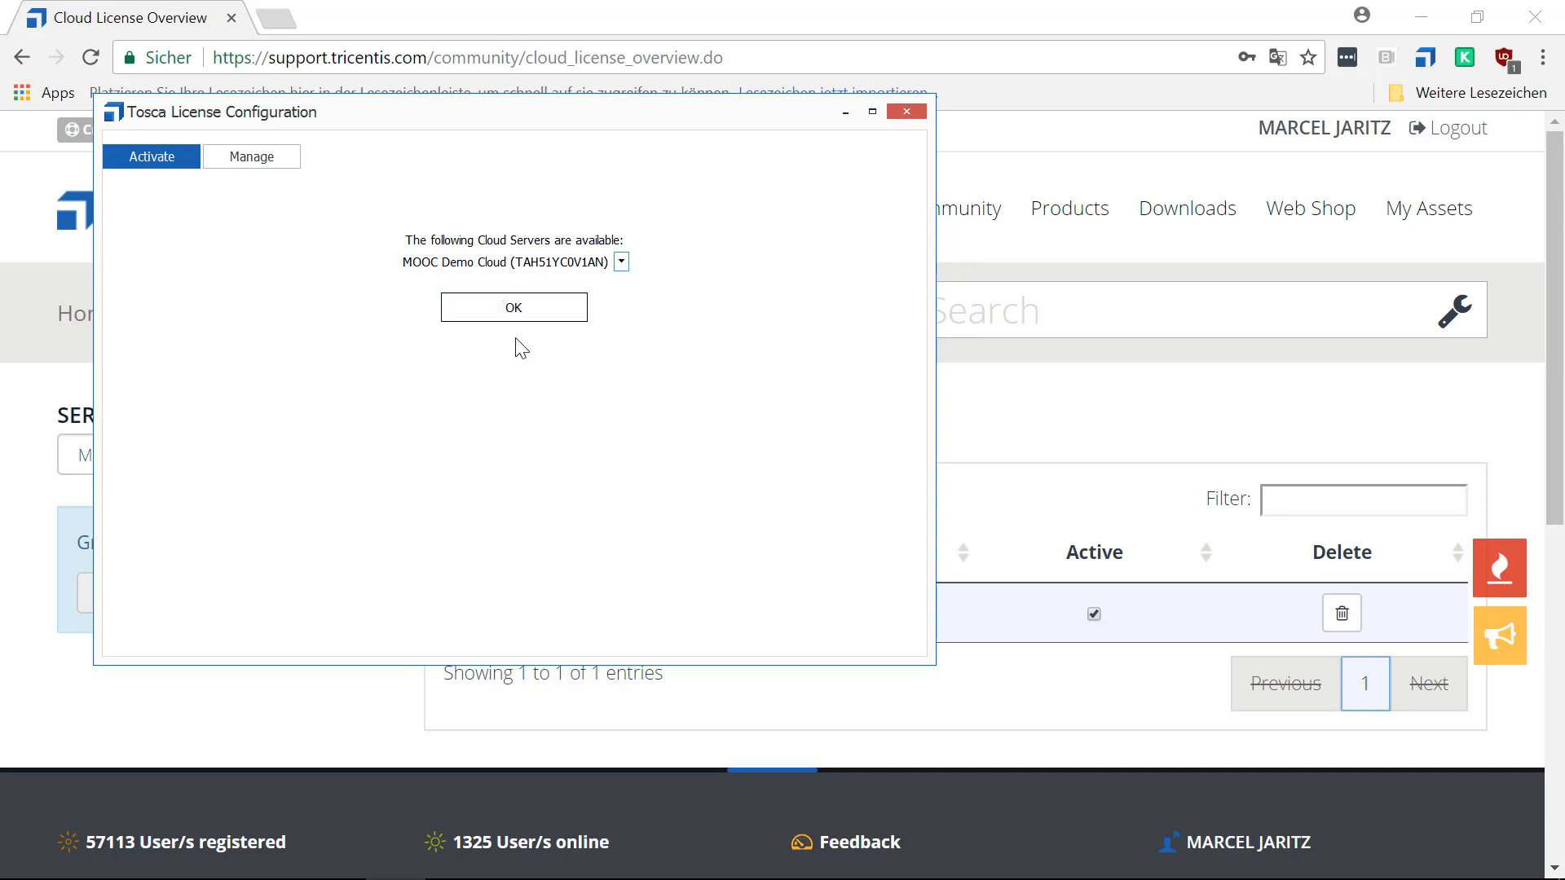
{"action": "left_click", "coordinate": [531, 311]}
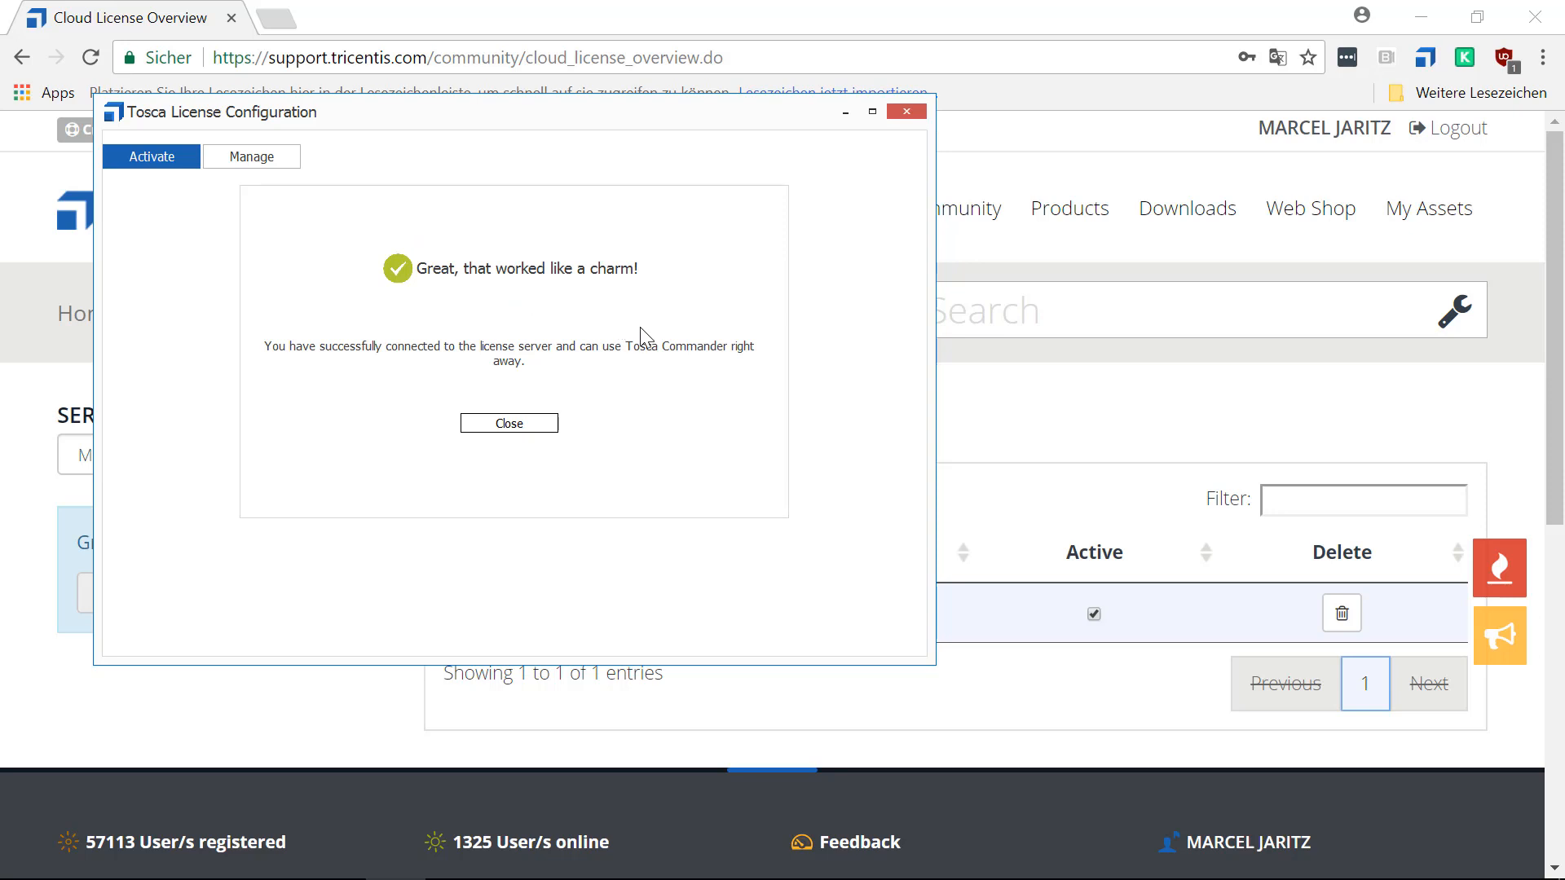
Examine the components, availability and validity dates in the cloud license's Premium Package, and collapse the package again.
{"action": "left_click", "coordinate": [269, 160]}
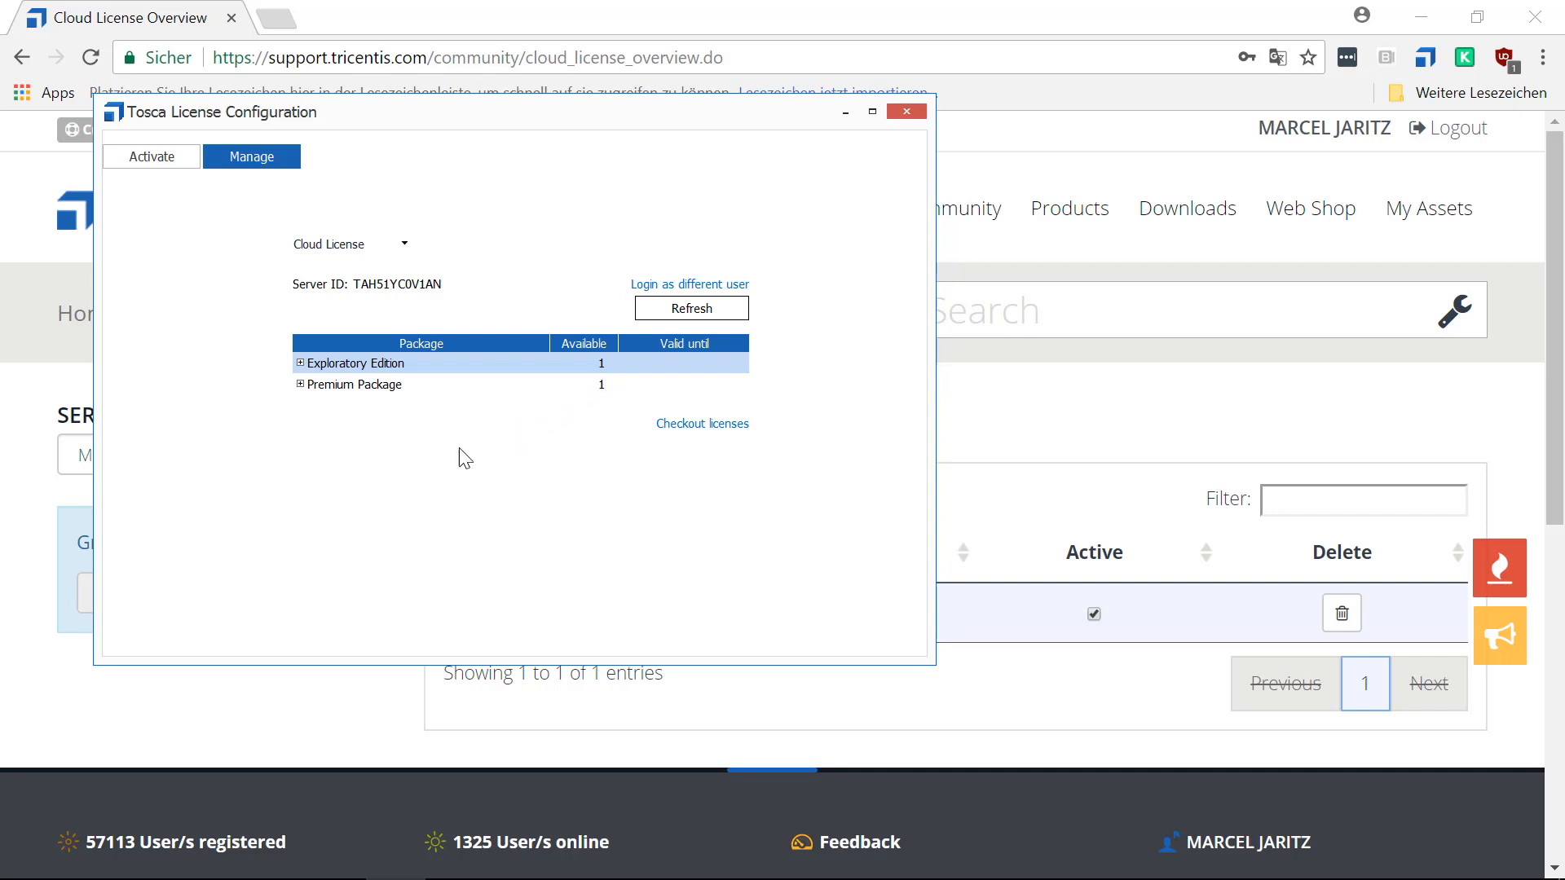
{"action": "left_click", "coordinate": [300, 385]}
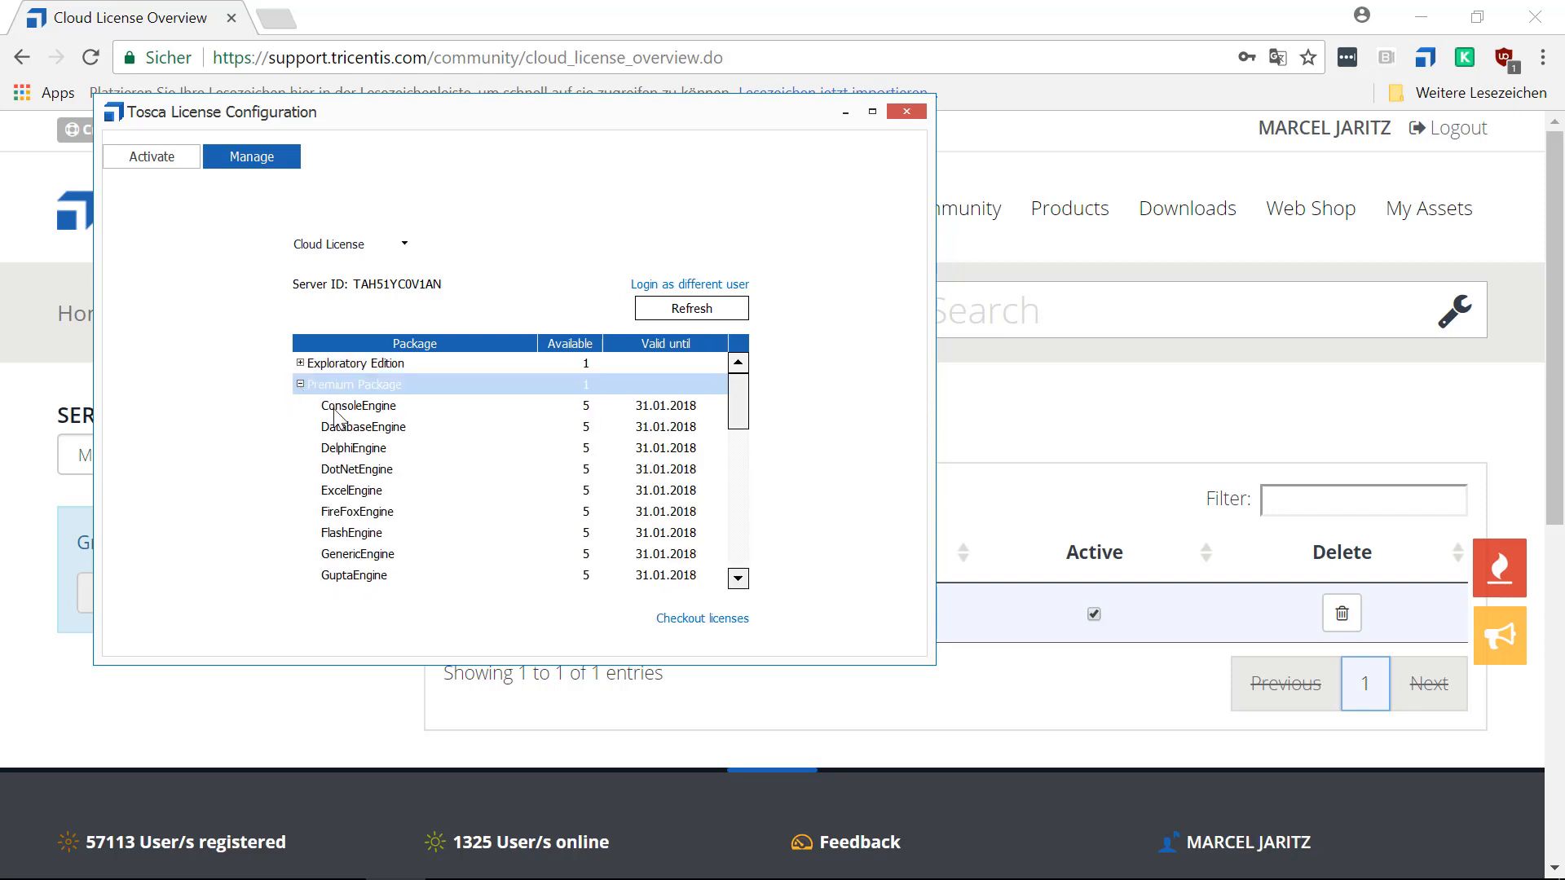
{"action": "mouse_move", "coordinate": [736, 398]}
{"action": "left_mouse_down"}
{"action": "mouse_move", "coordinate": [739, 571]}
{"action": "mouse_move", "coordinate": [737, 378]}
{"action": "left_mouse_up"}
{"action": "mouse_move", "coordinate": [738, 425]}
{"action": "left_mouse_down"}
{"action": "mouse_move", "coordinate": [739, 578]}
{"action": "mouse_move", "coordinate": [734, 399]}
{"action": "left_mouse_up"}
{"action": "left_click_drag", "start_coordinate": [738, 399], "coordinate": [737, 544]}
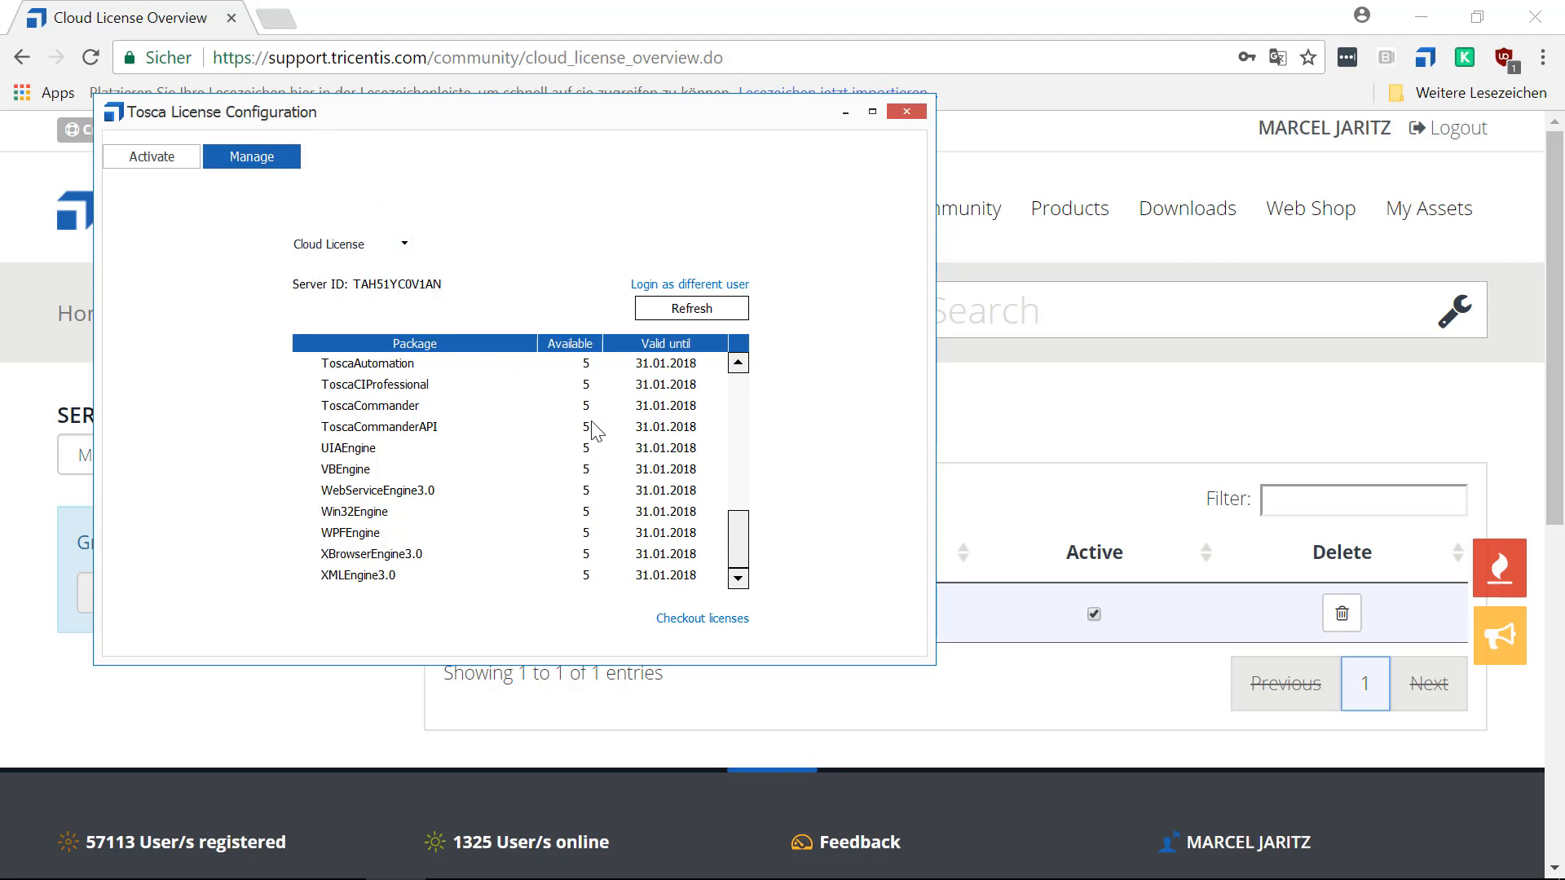
{"action": "left_click_drag", "start_coordinate": [737, 531], "coordinate": [737, 426]}
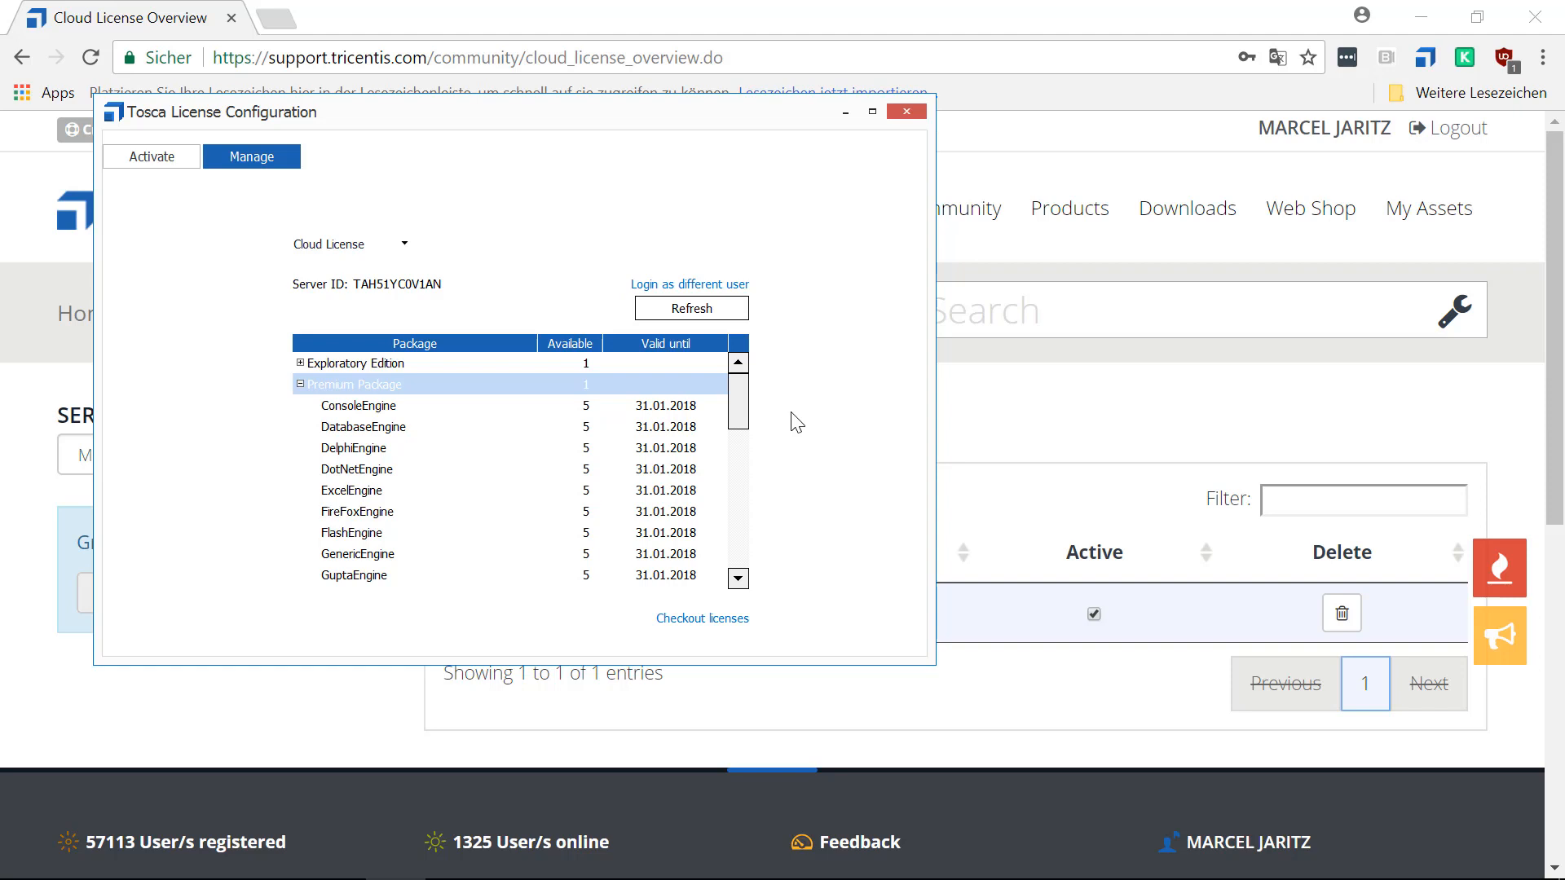
{"action": "left_click", "coordinate": [300, 384]}
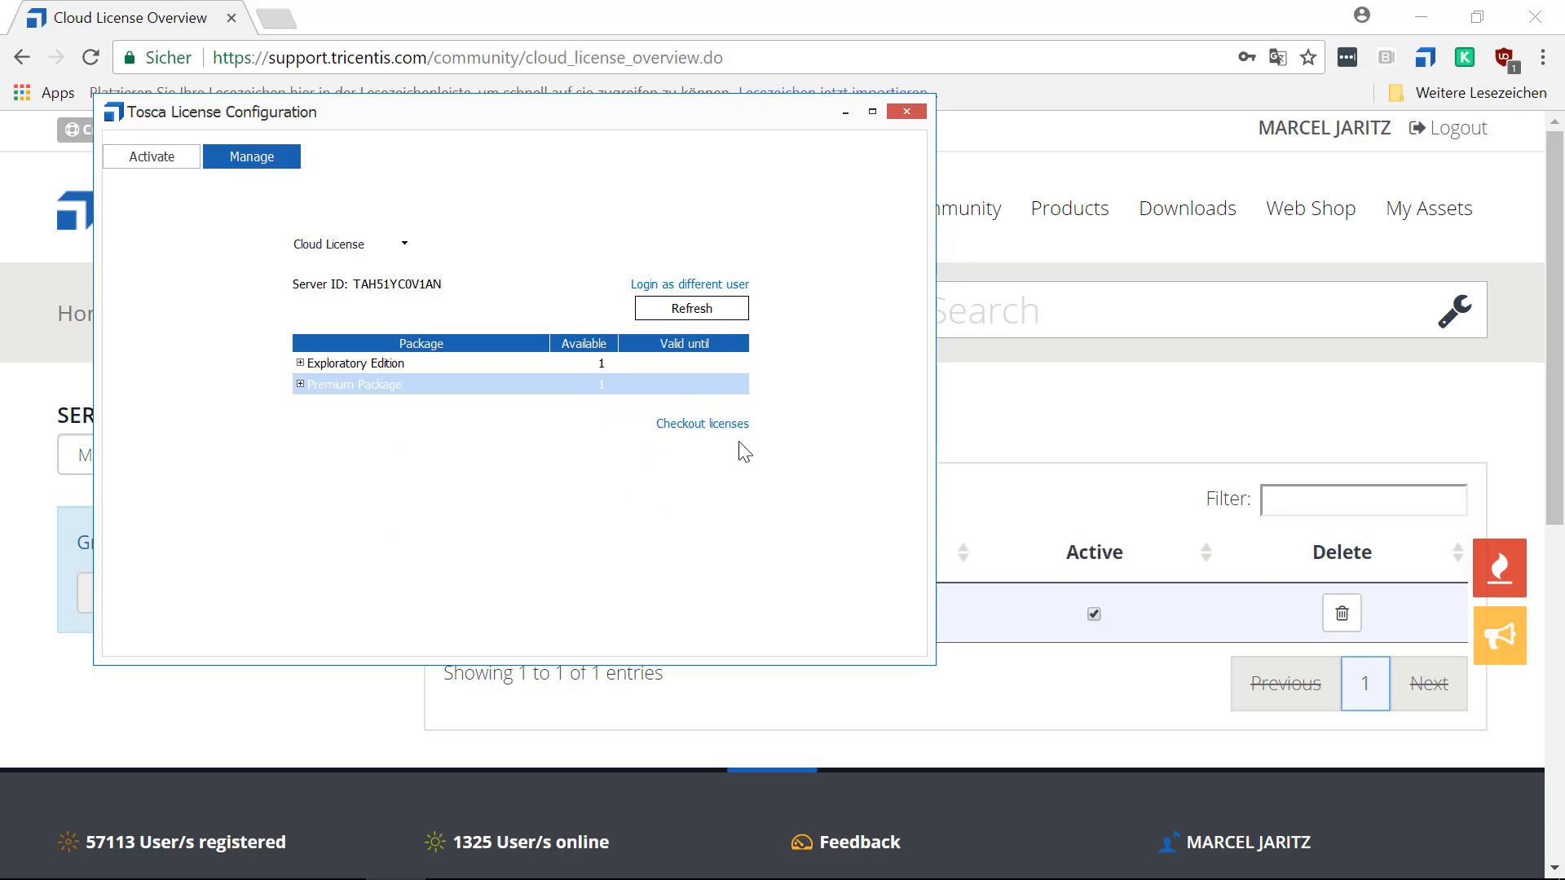
Start a license checkout with only the Premium Package selected and review its included components.
{"action": "left_click", "coordinate": [682, 430]}
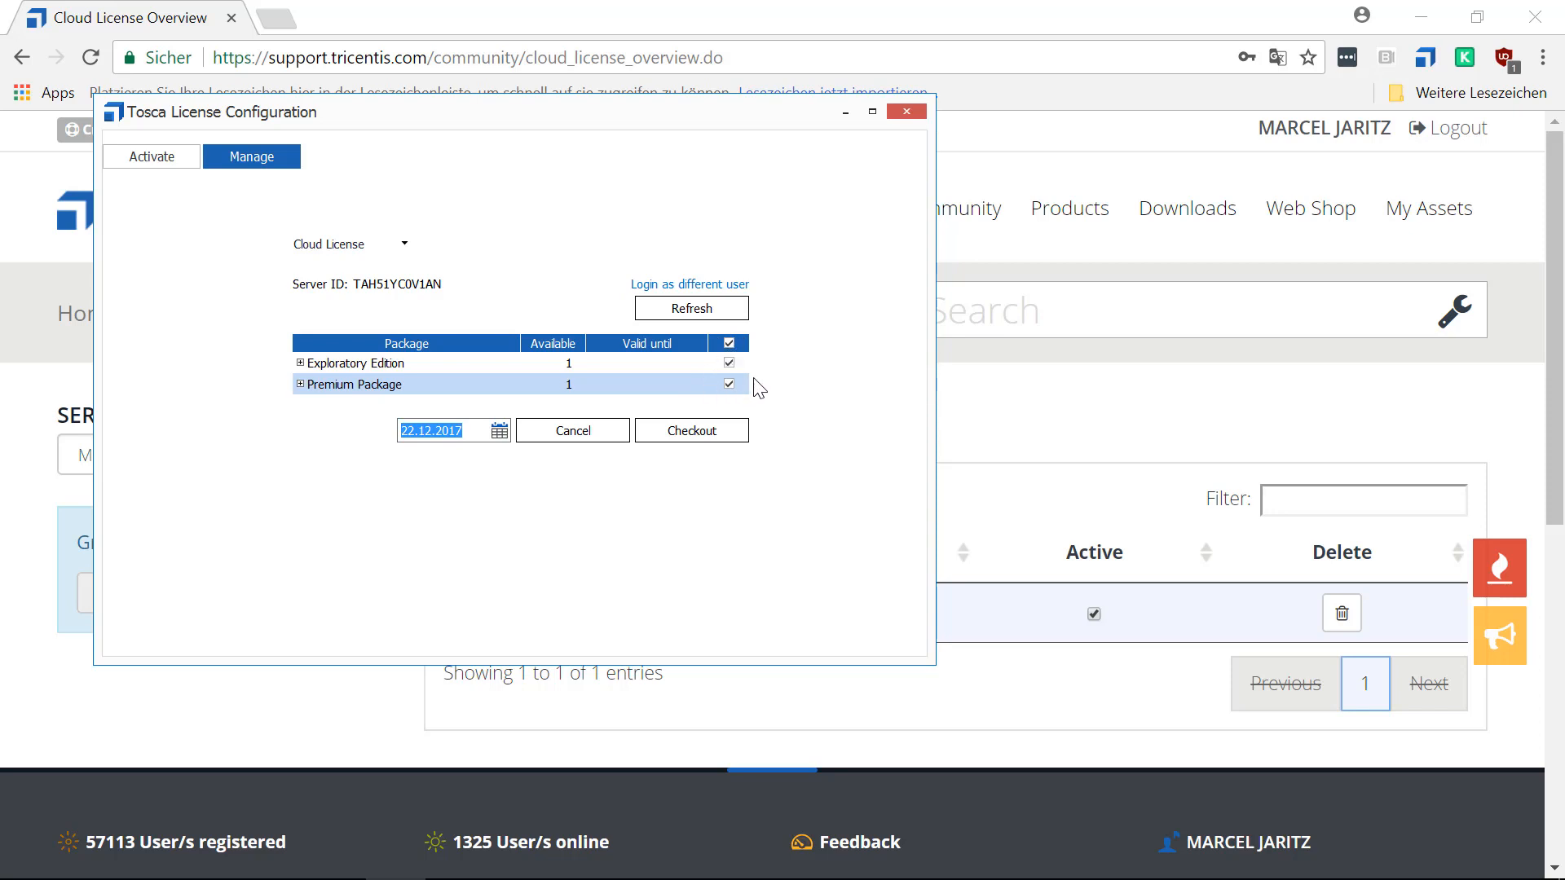
{"action": "left_click", "coordinate": [728, 343]}
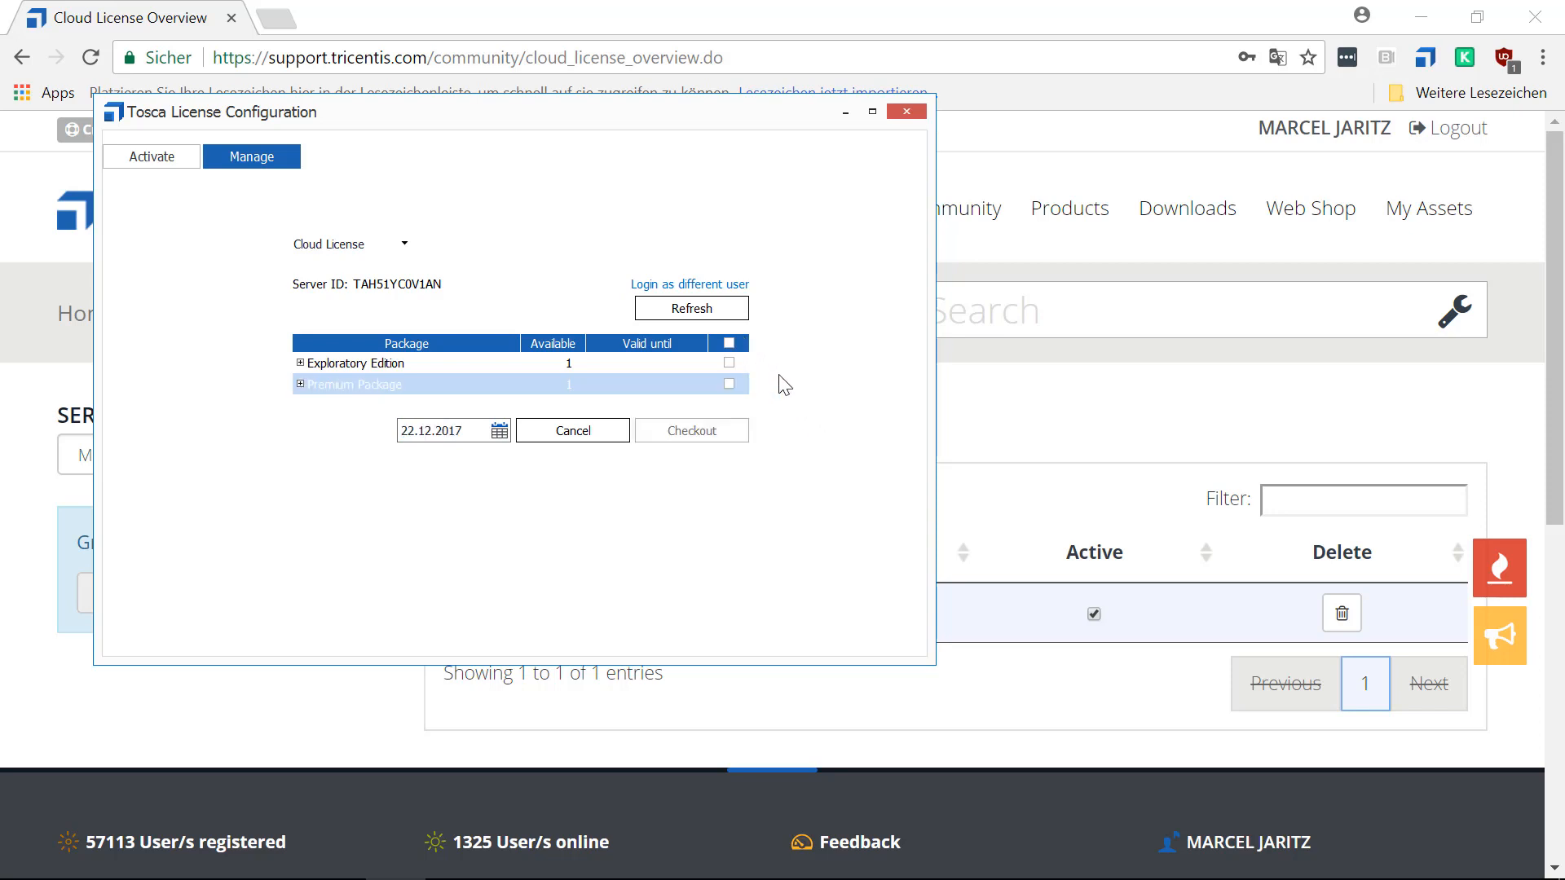
{"action": "left_click", "coordinate": [728, 384]}
{"action": "left_click", "coordinate": [300, 384]}
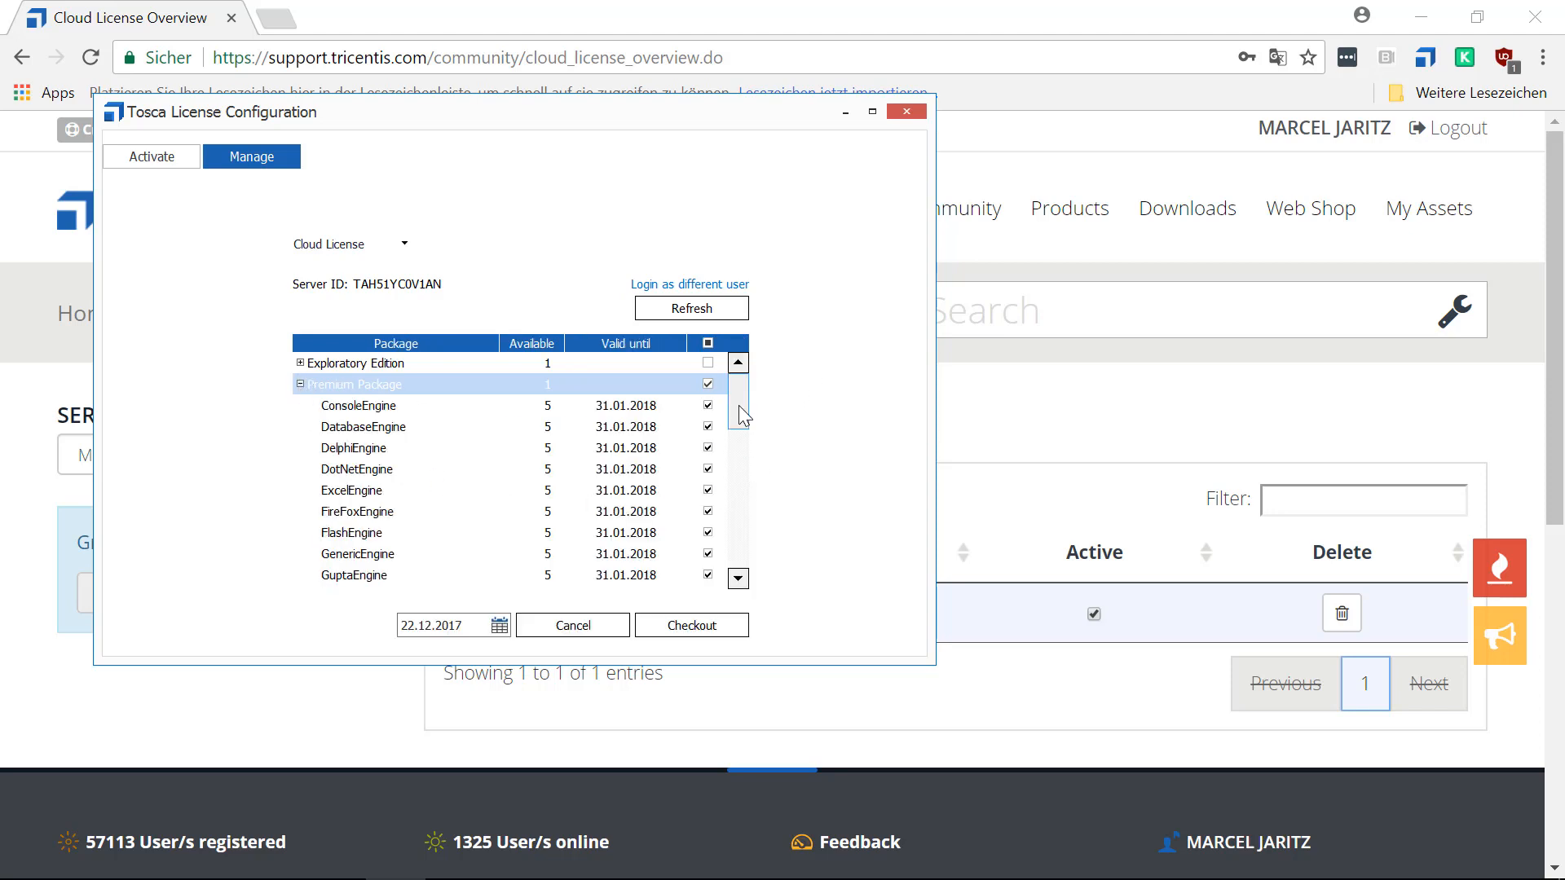
{"action": "left_click_drag", "start_coordinate": [739, 407], "coordinate": [668, 405]}
{"action": "left_click", "coordinate": [300, 384]}
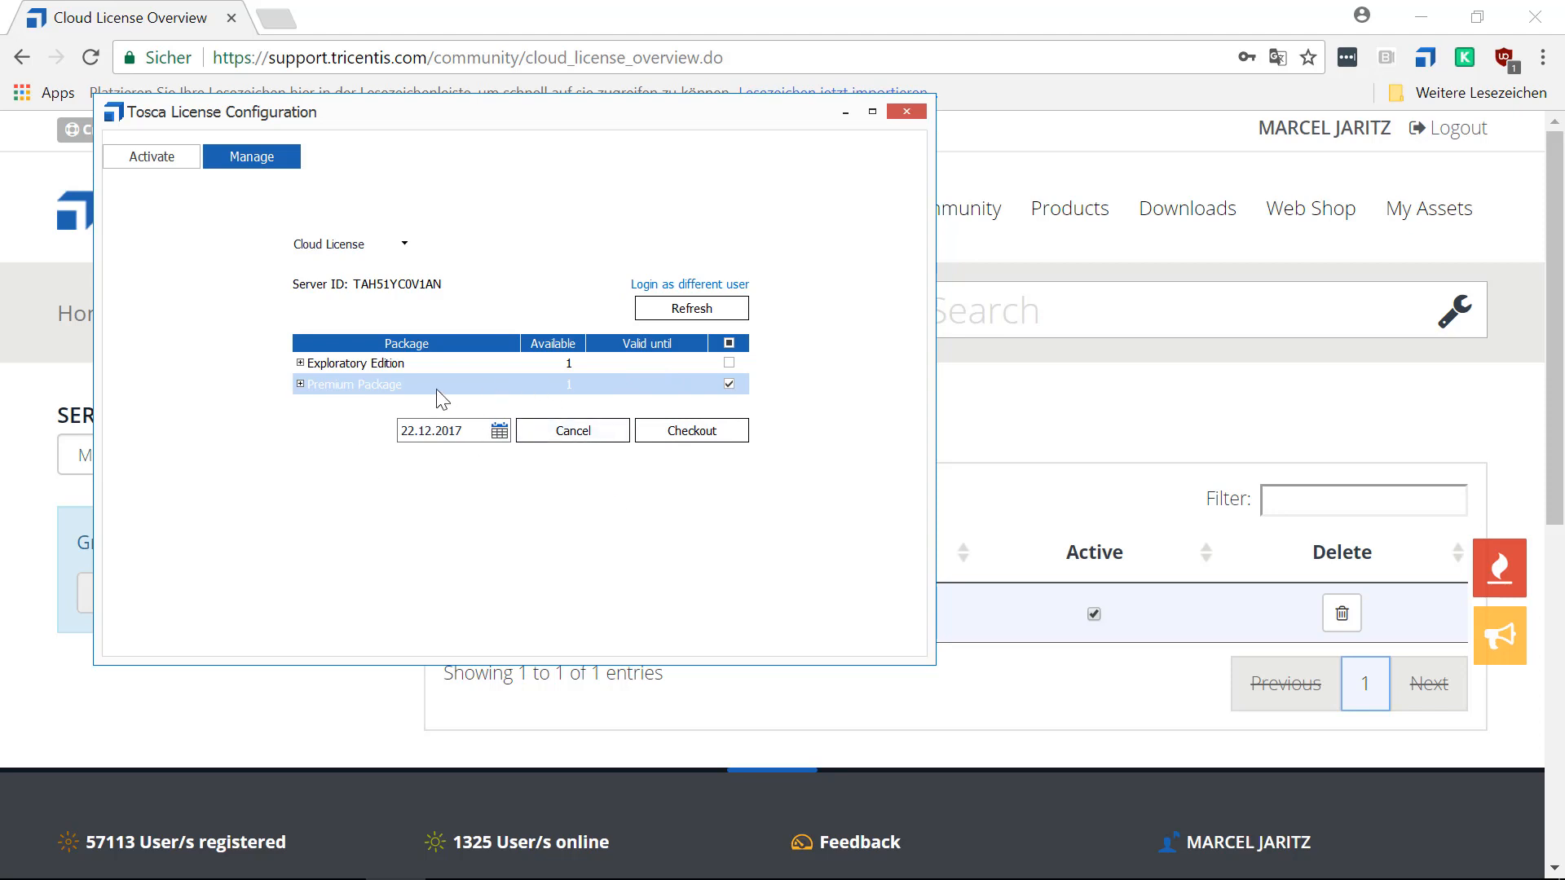
{"action": "left_click", "coordinate": [499, 431]}
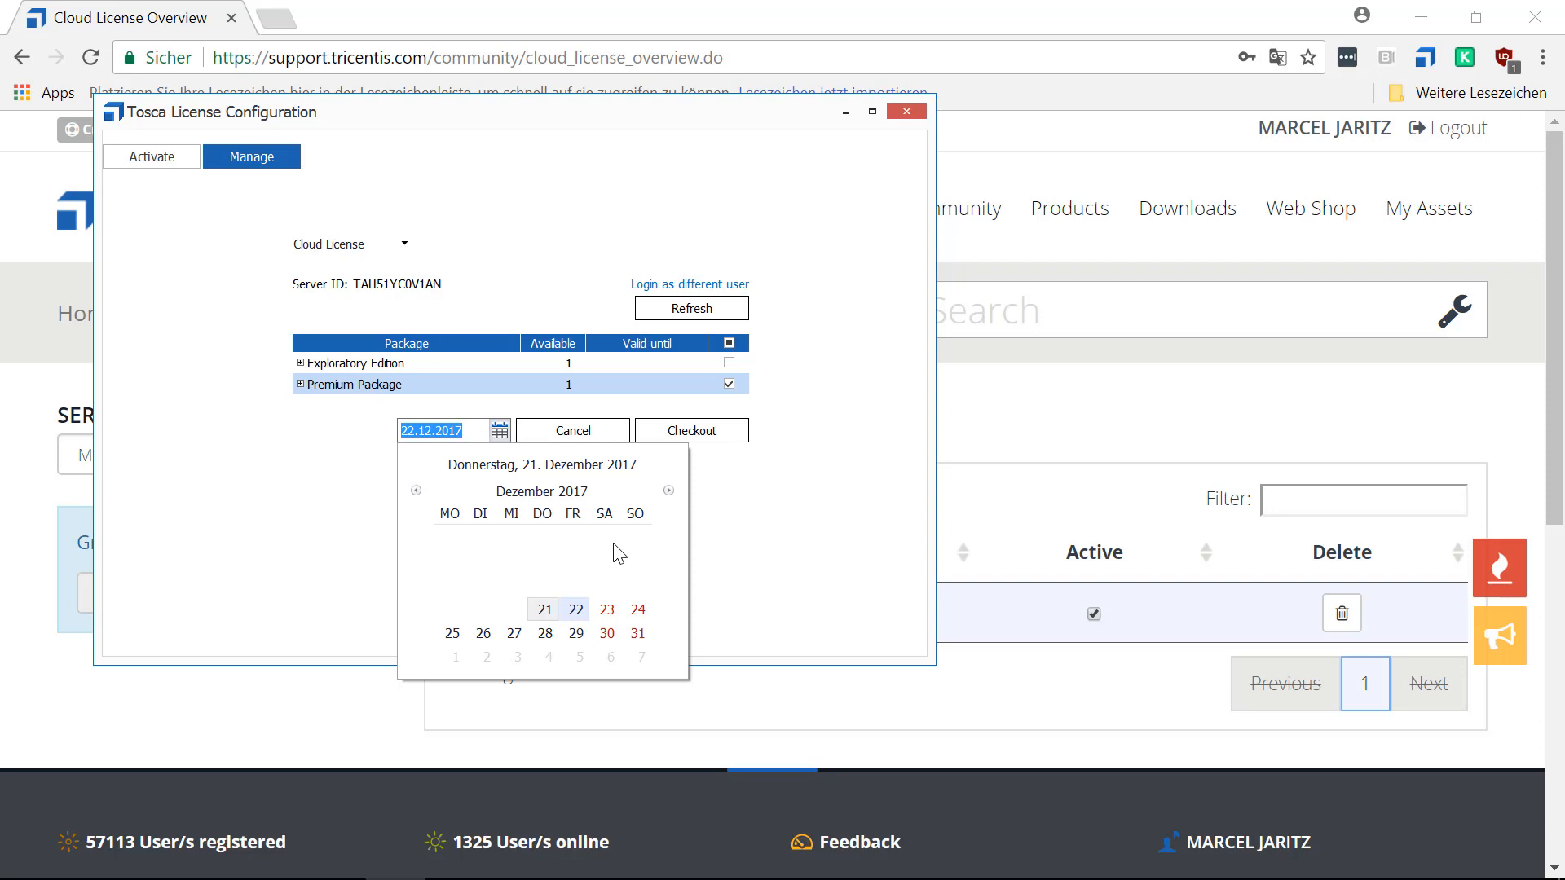
{"action": "left_click", "coordinate": [668, 490]}
{"action": "left_click", "coordinate": [415, 490]}
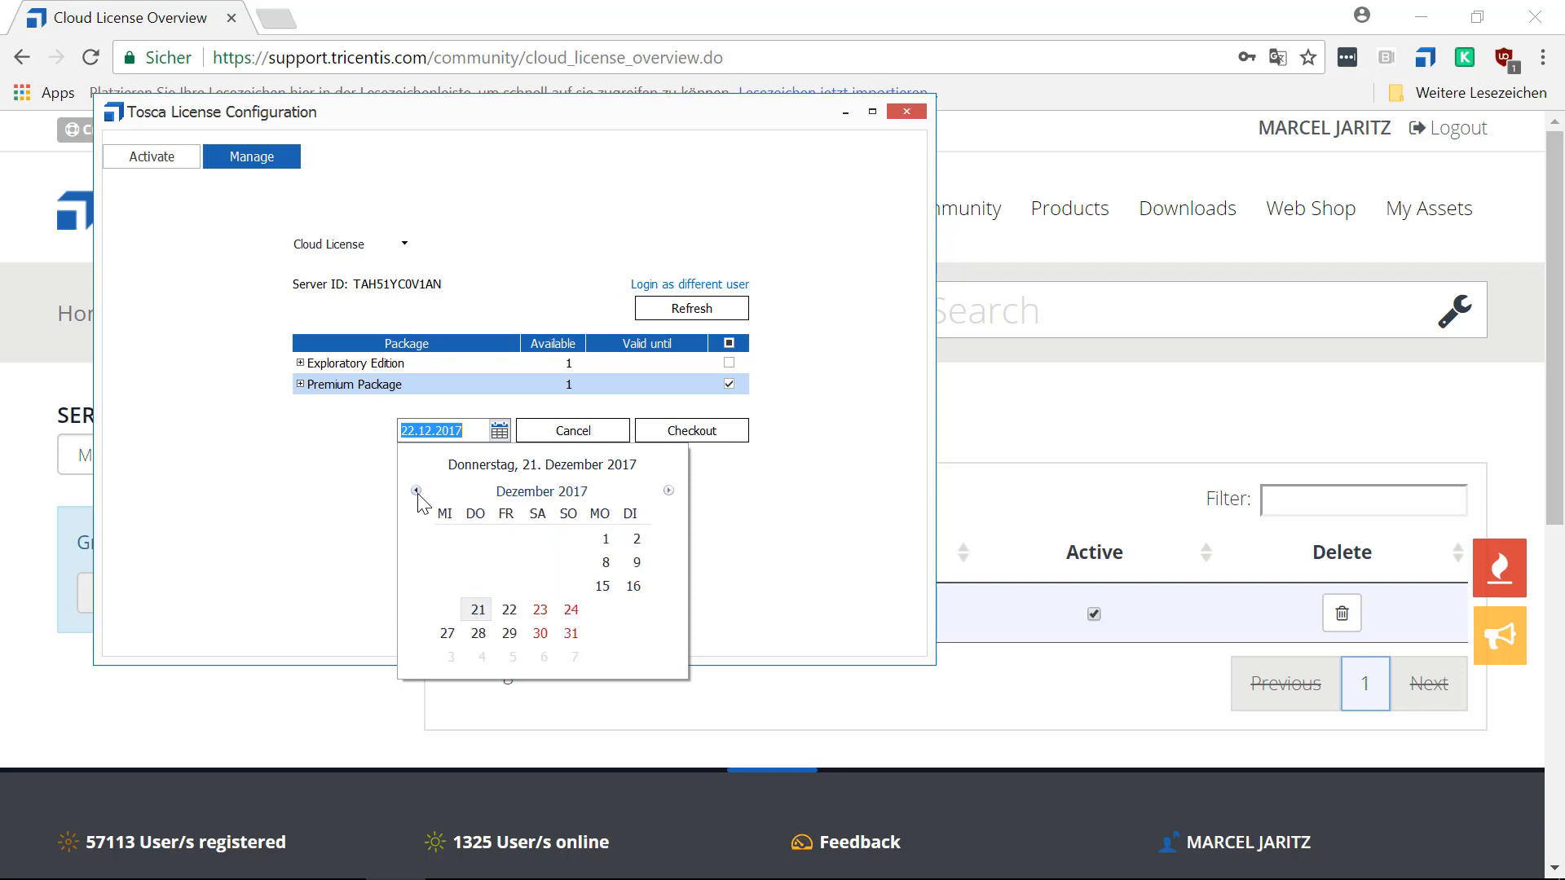
{"action": "left_click", "coordinate": [801, 510]}
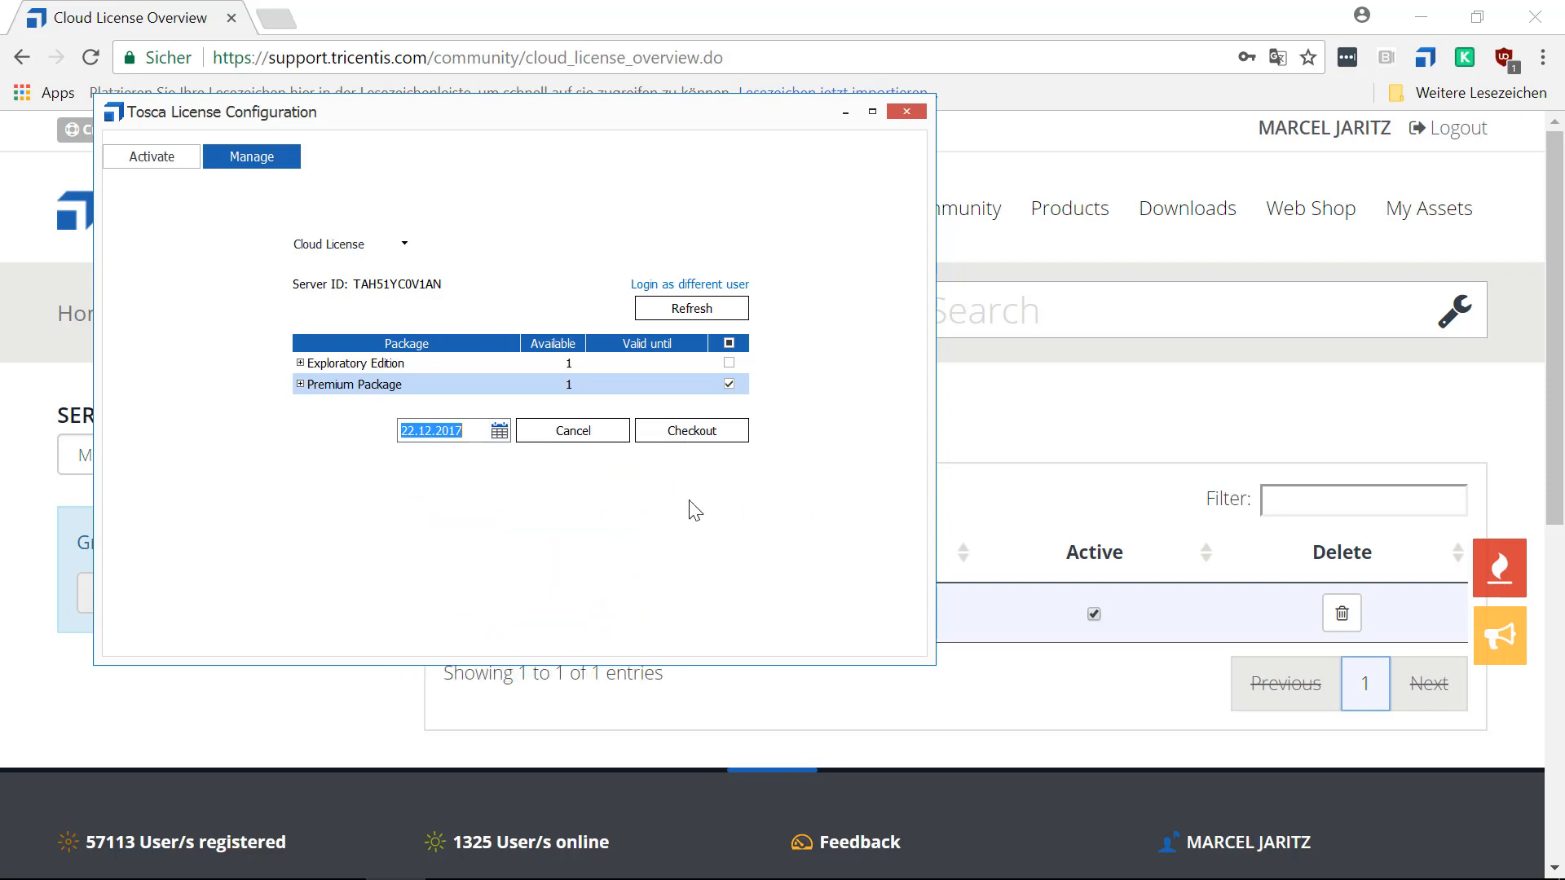
Set the checkout end date to 20.01.2018 and check out the Premium Package license.
{"action": "left_click", "coordinate": [498, 430]}
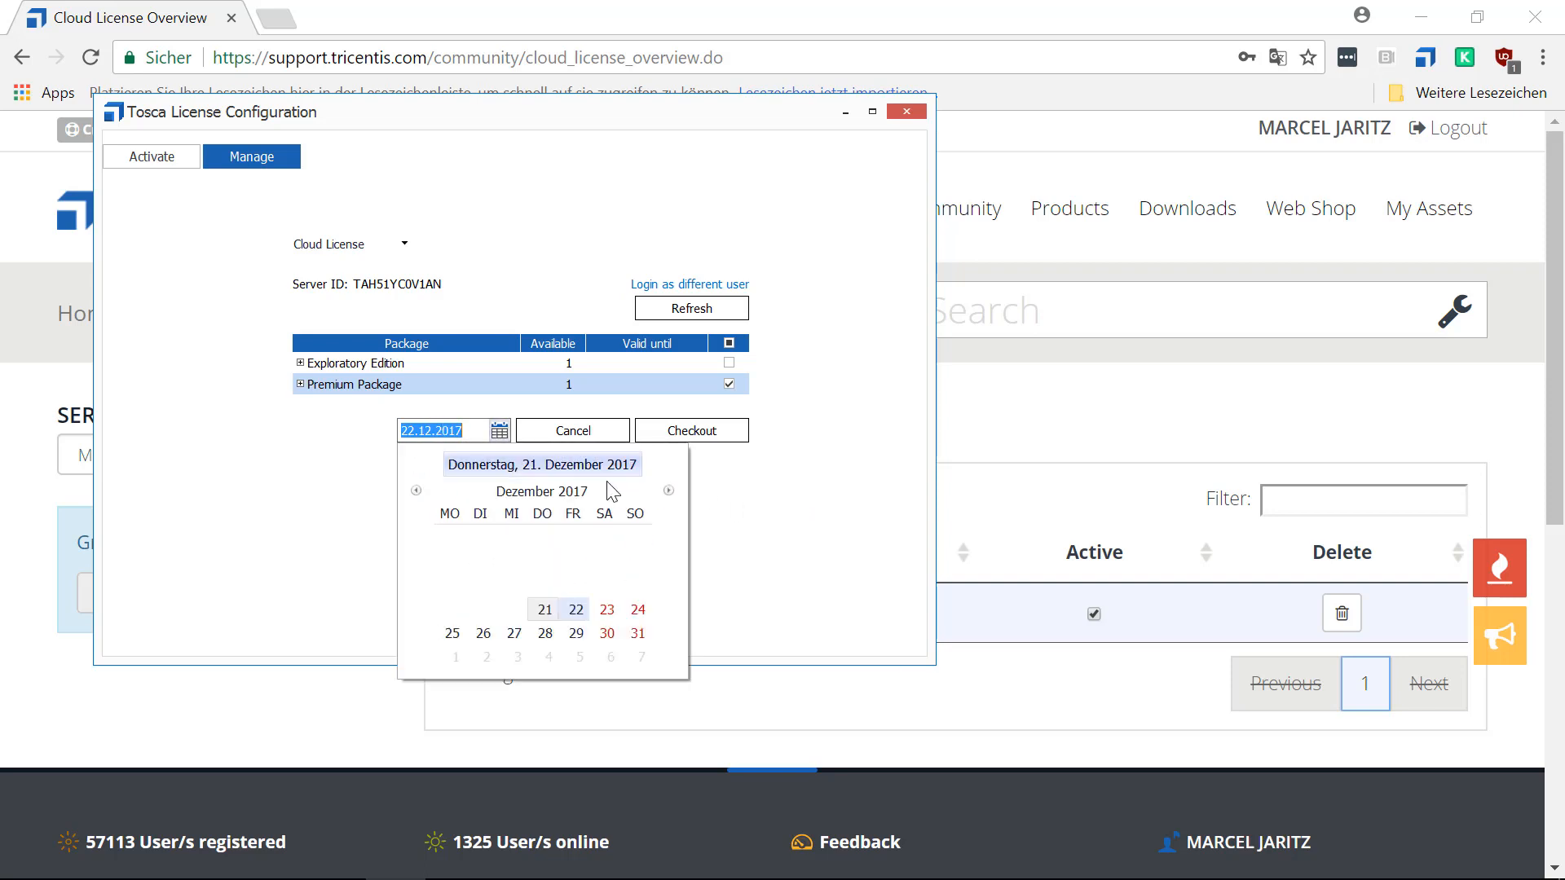
{"action": "left_click", "coordinate": [668, 490]}
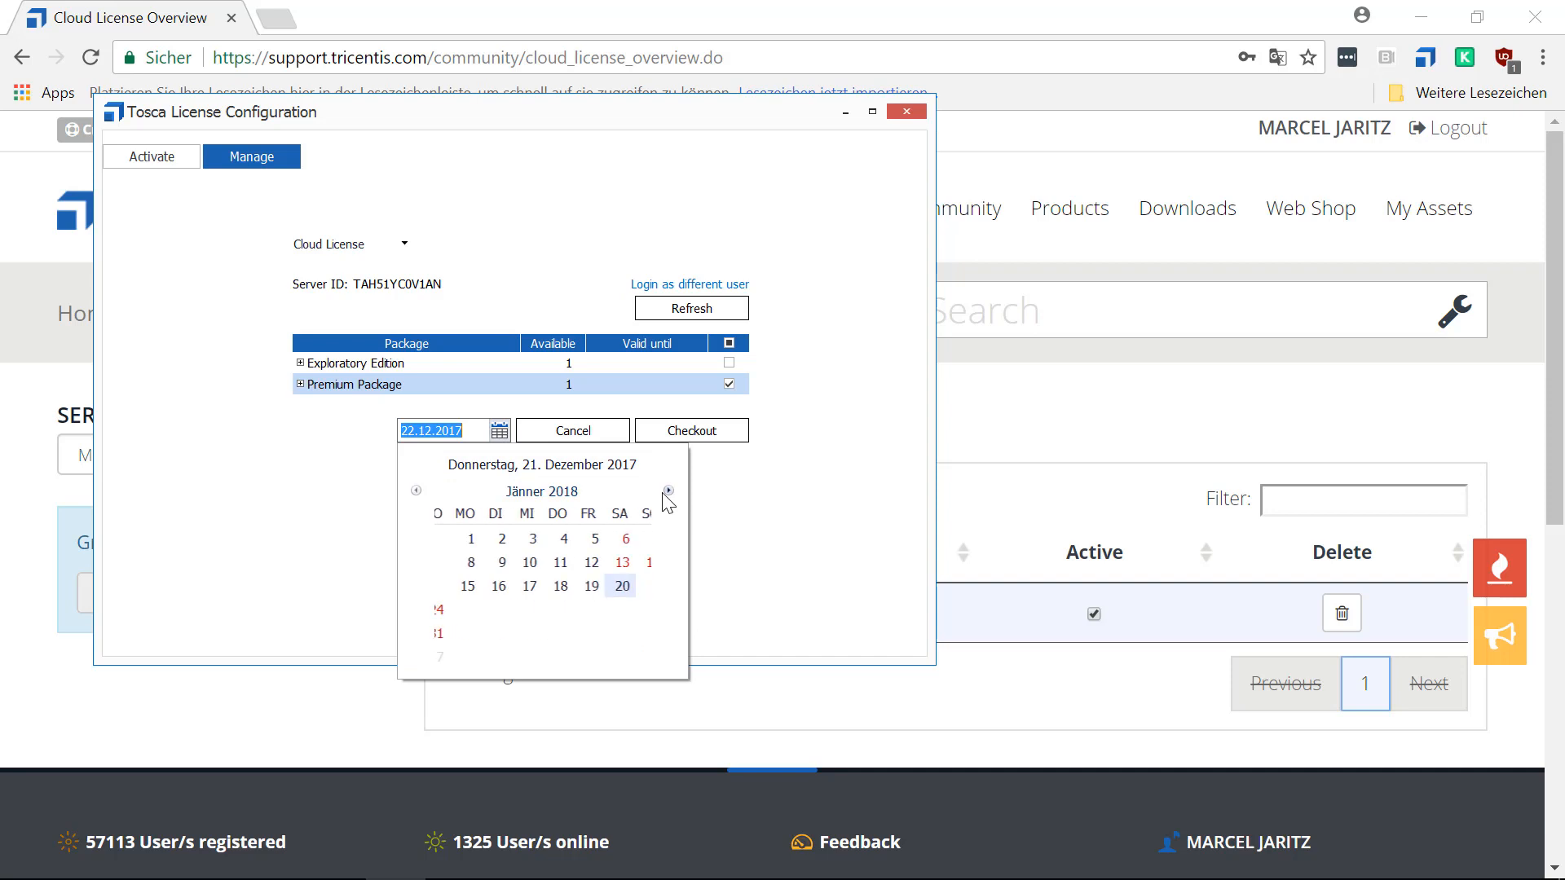
{"action": "left_click", "coordinate": [607, 586]}
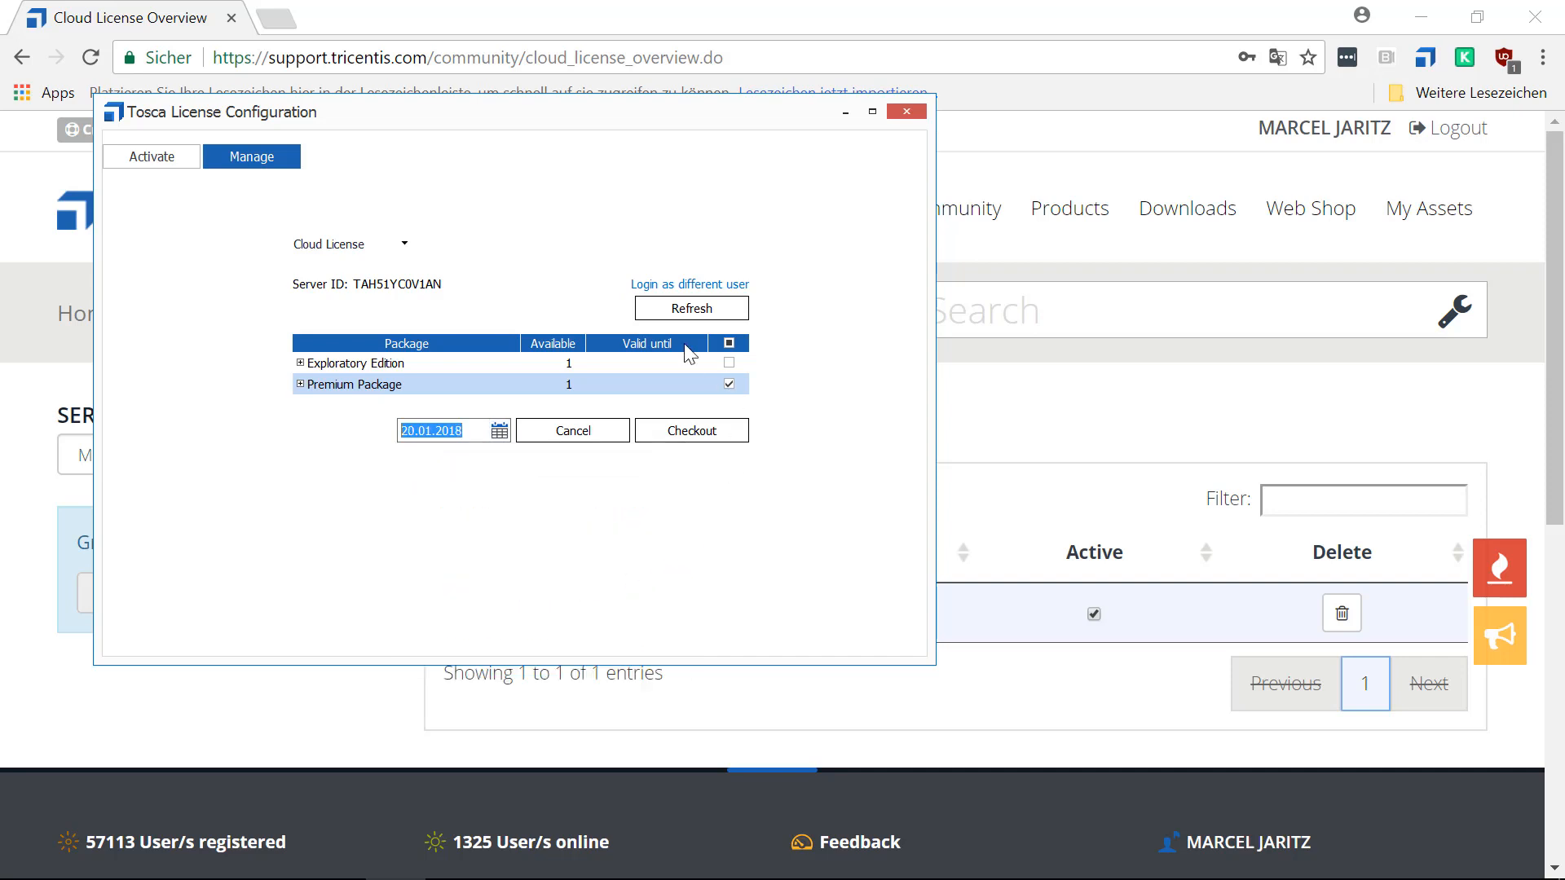
{"action": "left_click", "coordinate": [698, 441]}
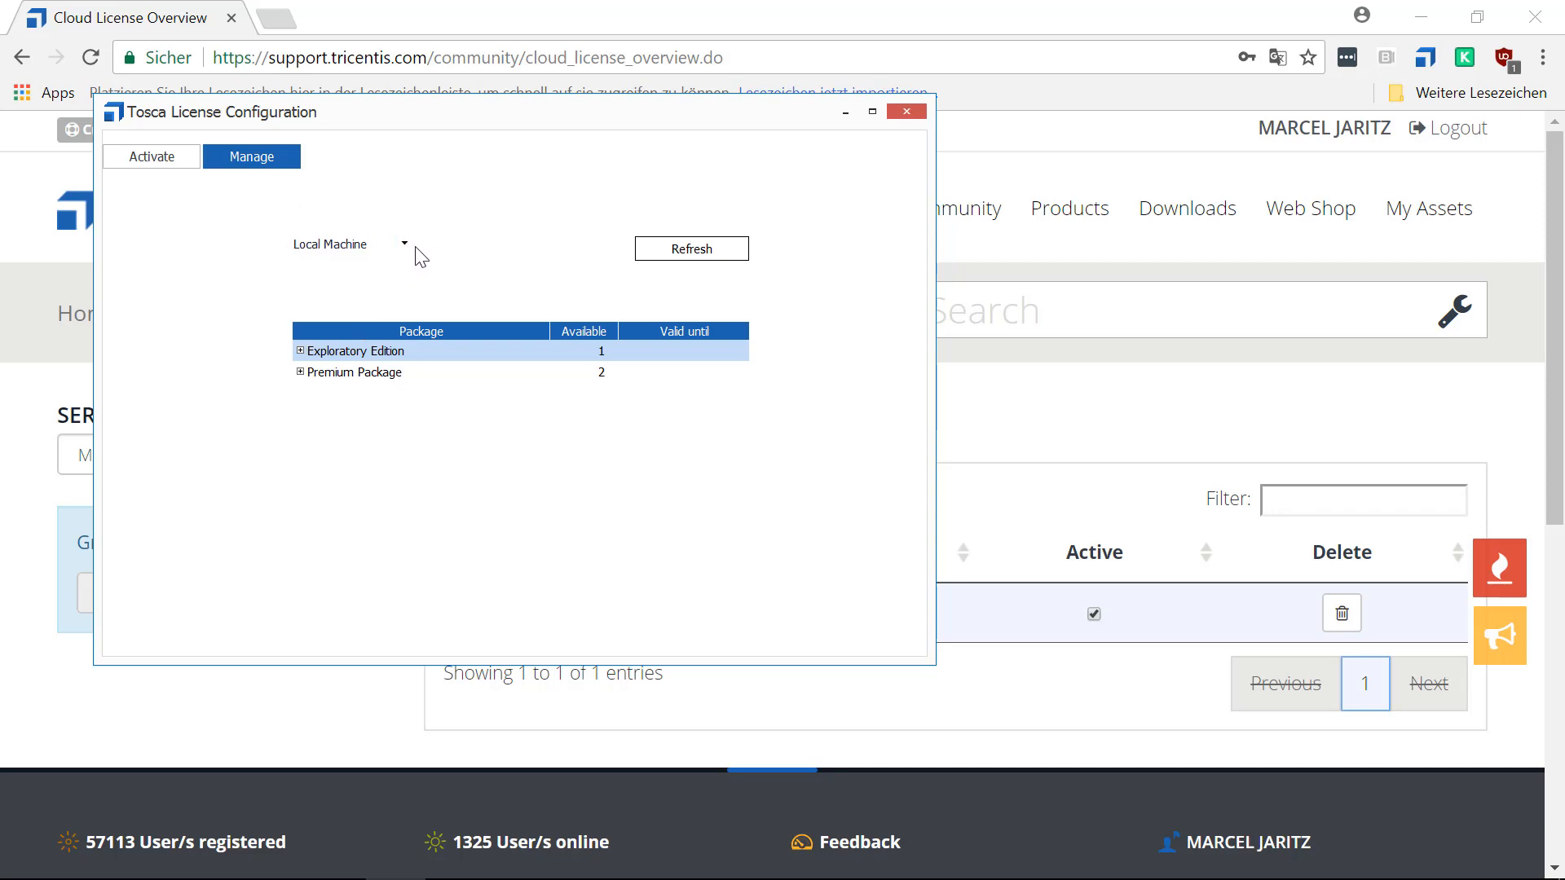
Examine the components and validity dates of the local machine's Exploratory Edition and Premium Package, collapsing each package again.
{"action": "left_click", "coordinate": [300, 351]}
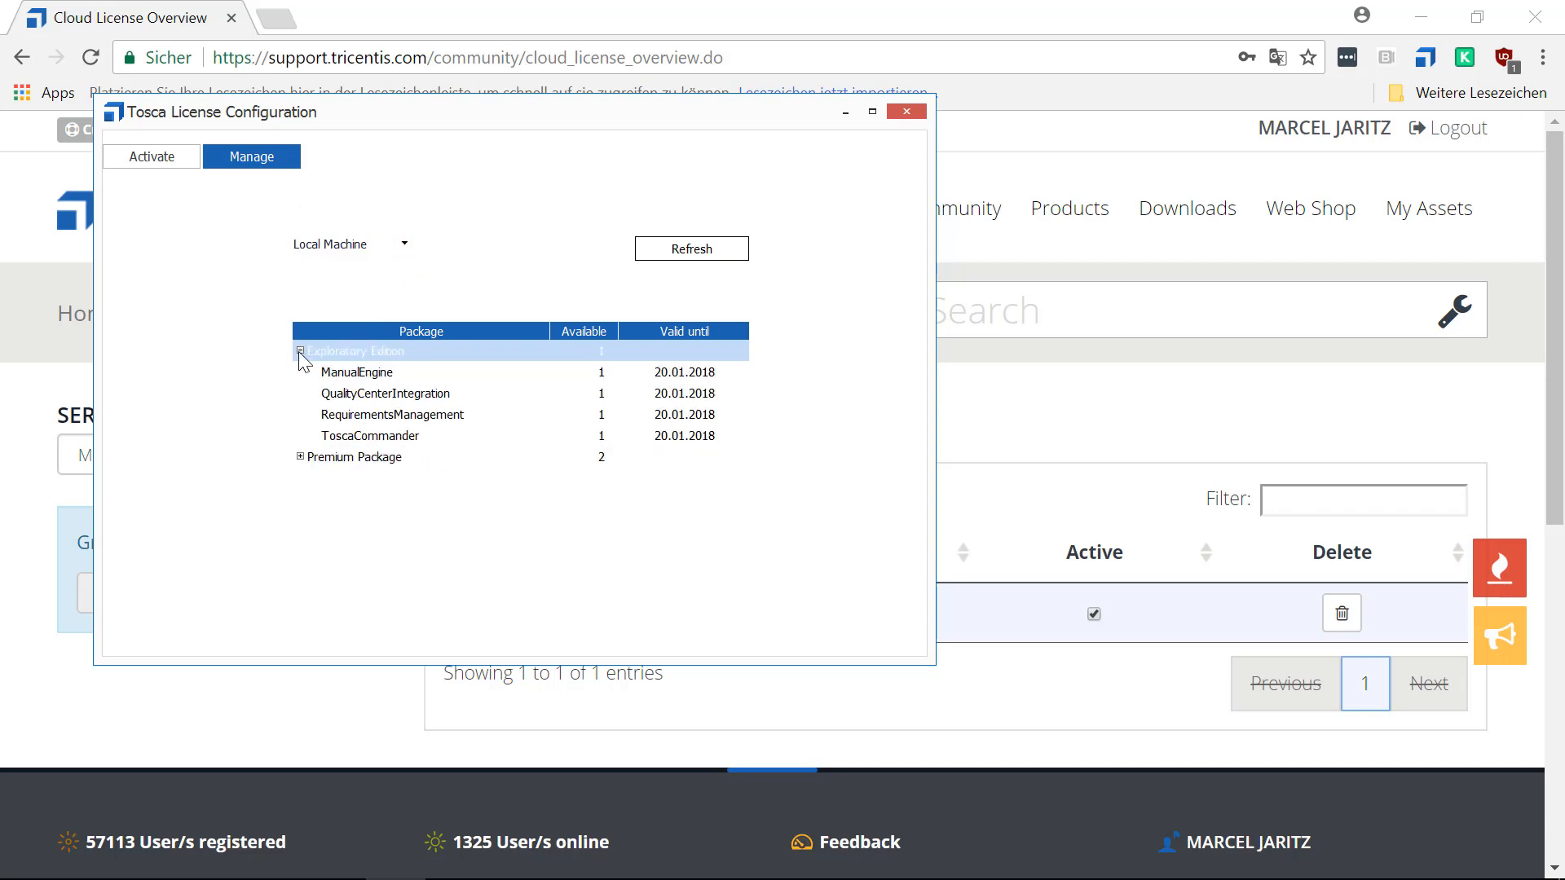
{"action": "left_click", "coordinate": [300, 352]}
{"action": "left_click", "coordinate": [298, 373]}
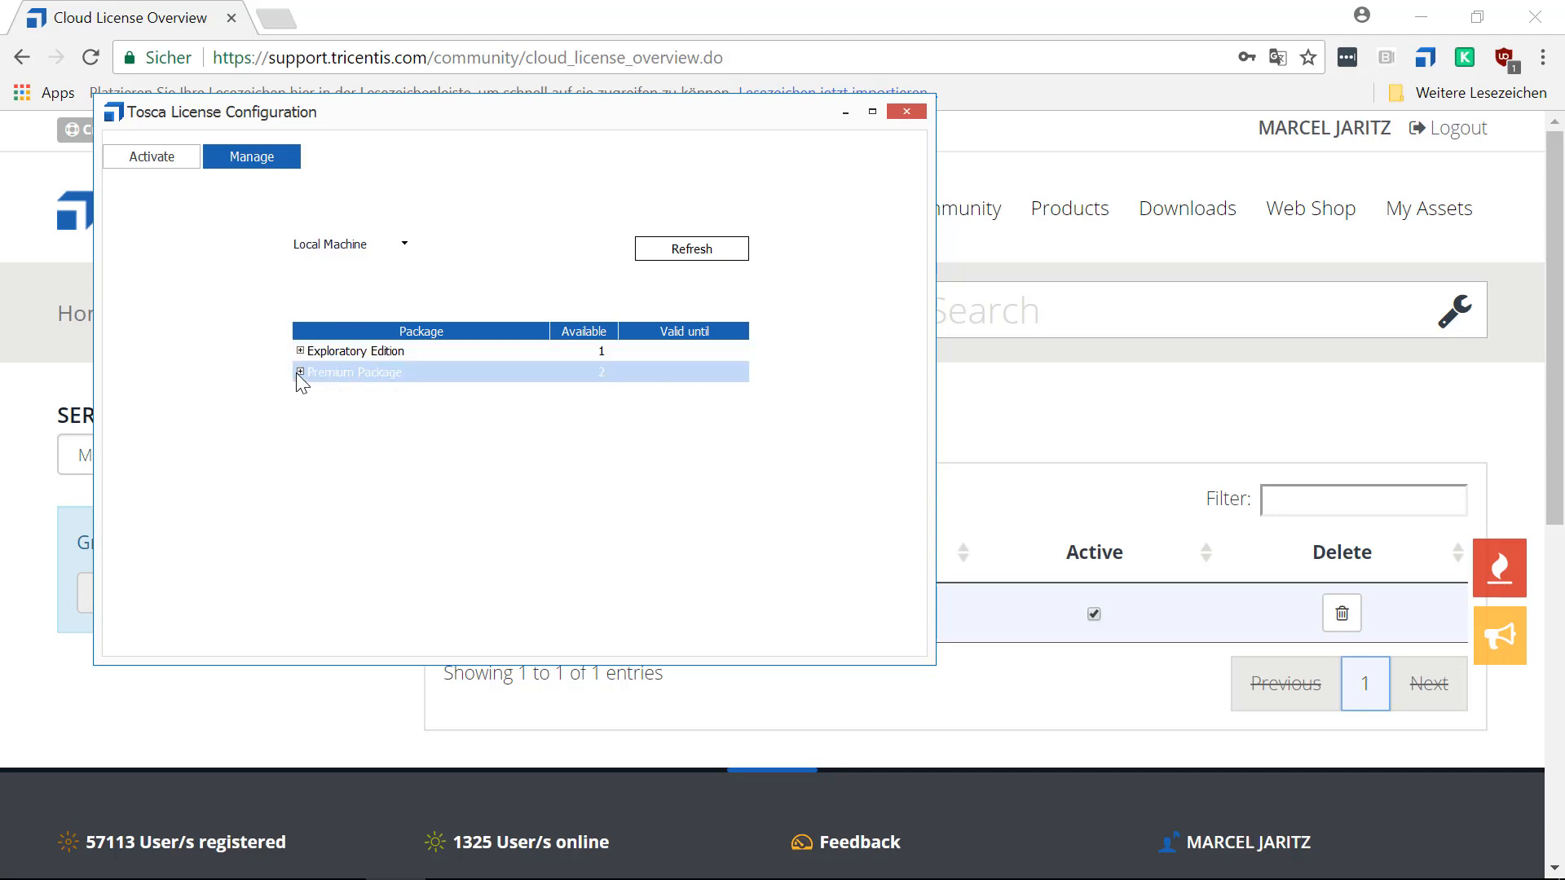
{"action": "left_click", "coordinate": [300, 372]}
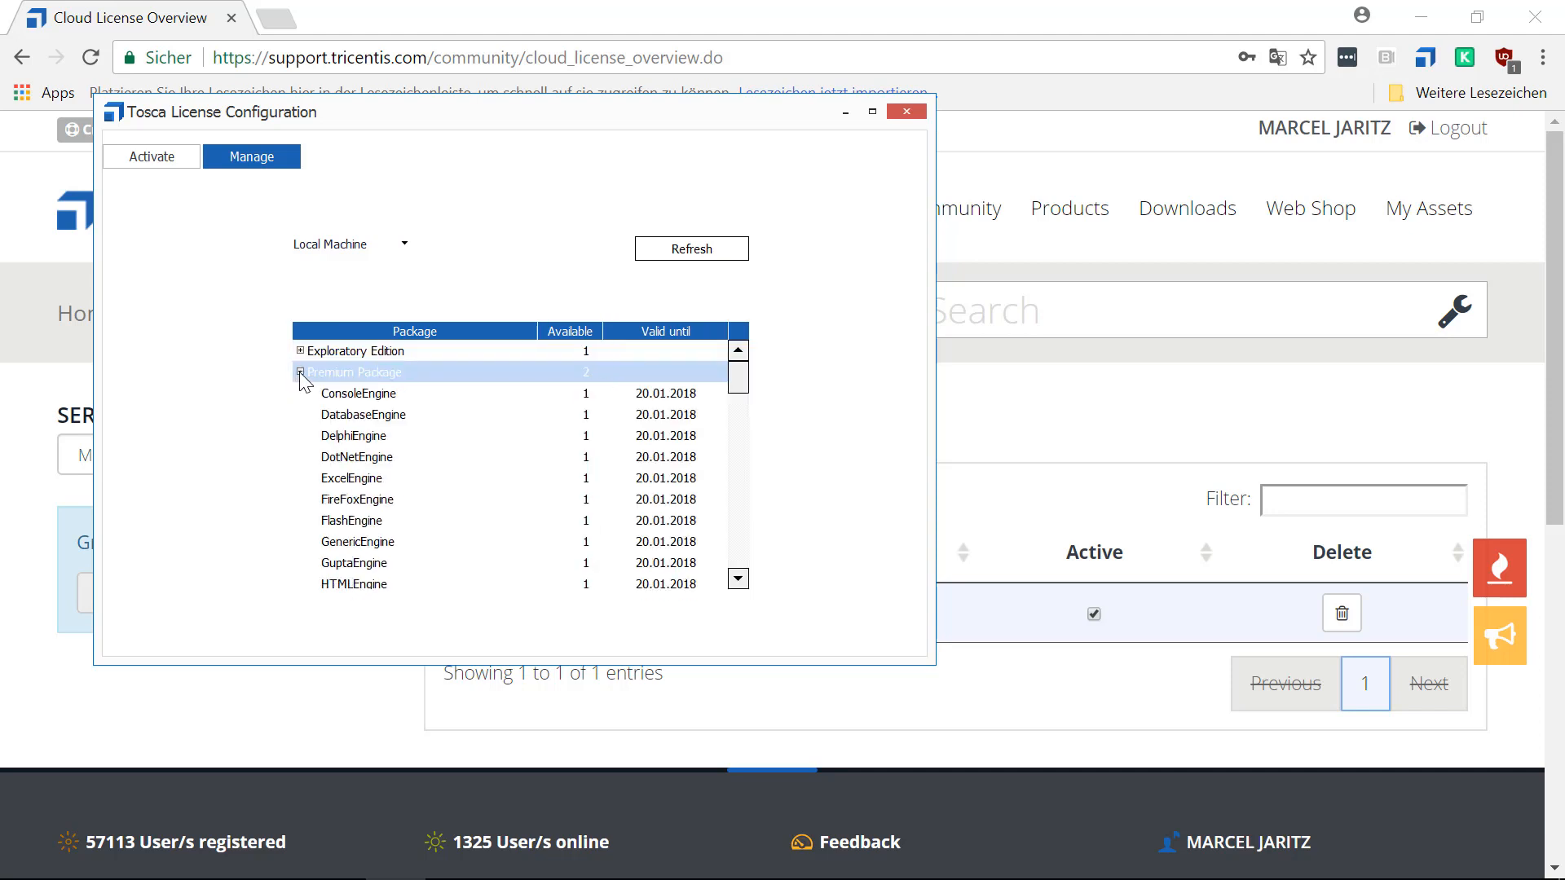
{"action": "left_click", "coordinate": [299, 373]}
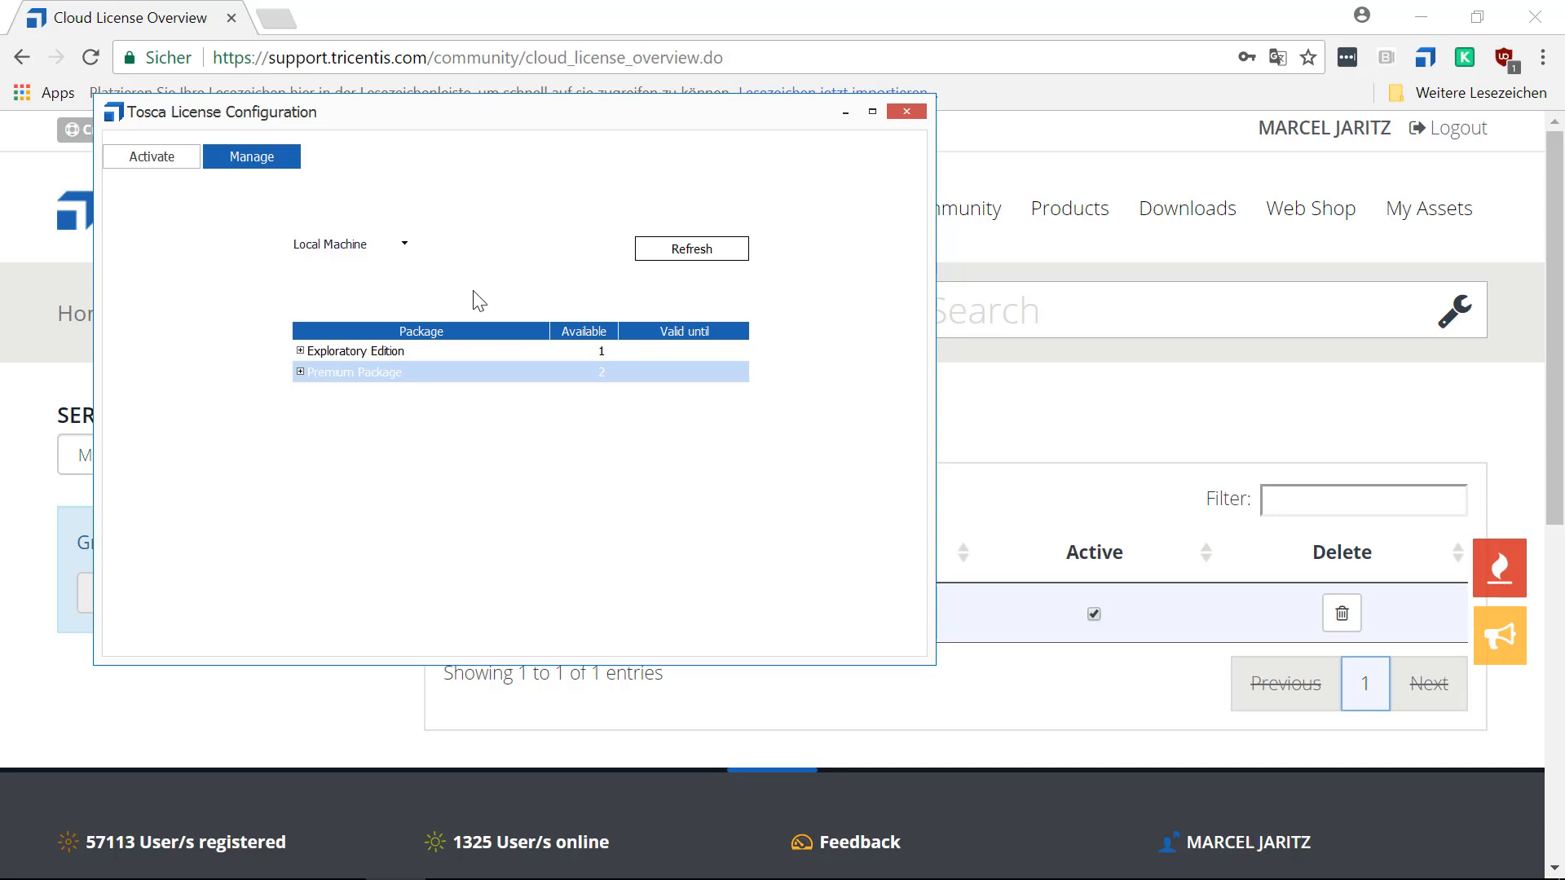
Change the license source from the local machine to Cloud License and agree to return the checked-out licenses.
{"action": "left_click", "coordinate": [404, 245]}
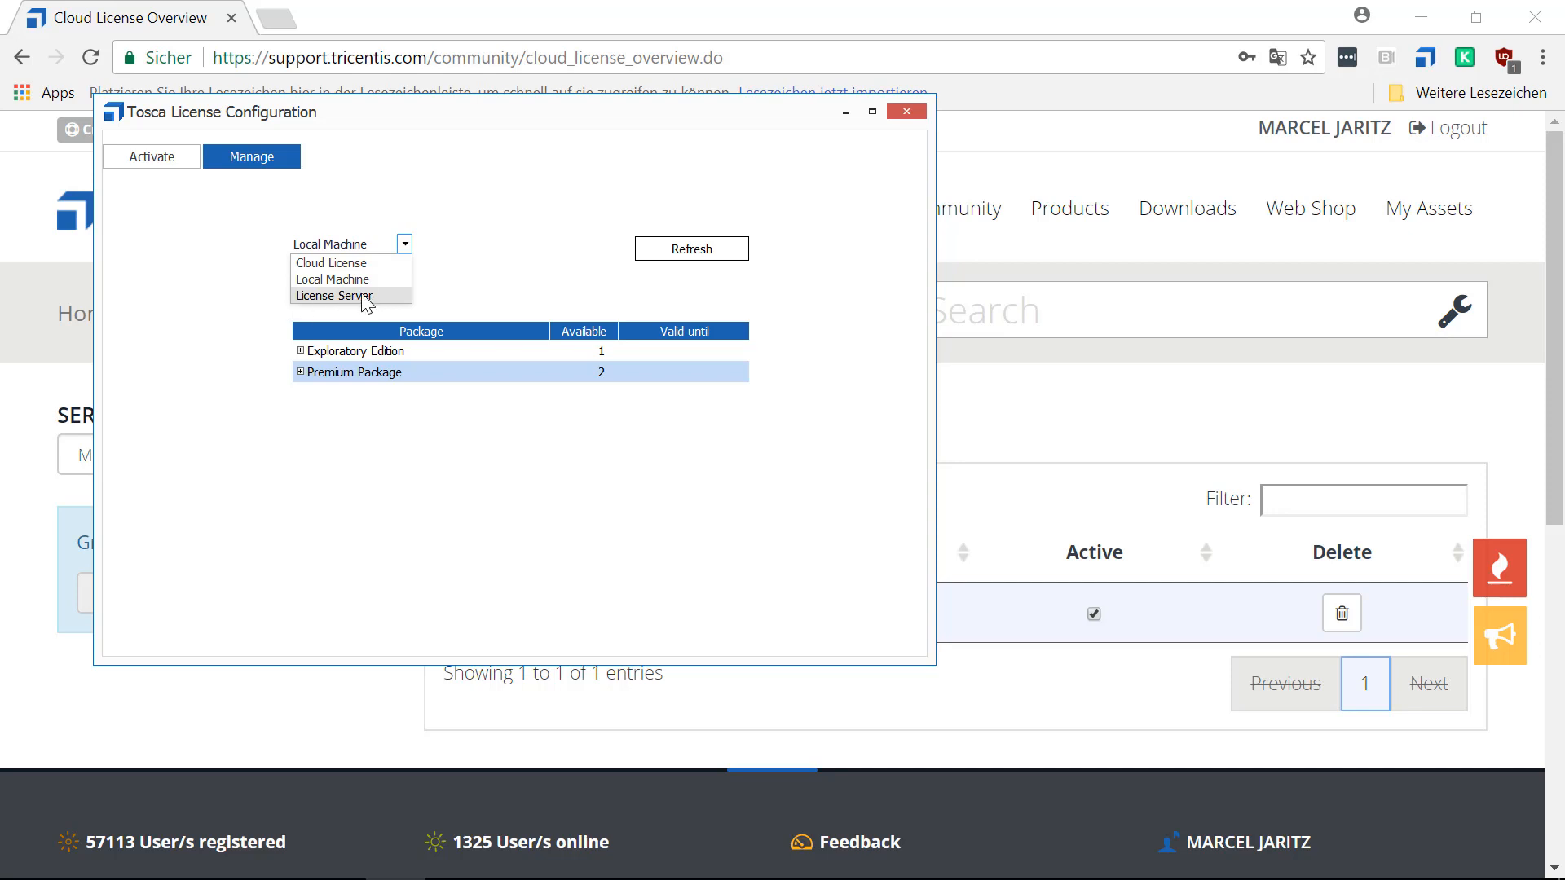
{"action": "left_click", "coordinate": [347, 264]}
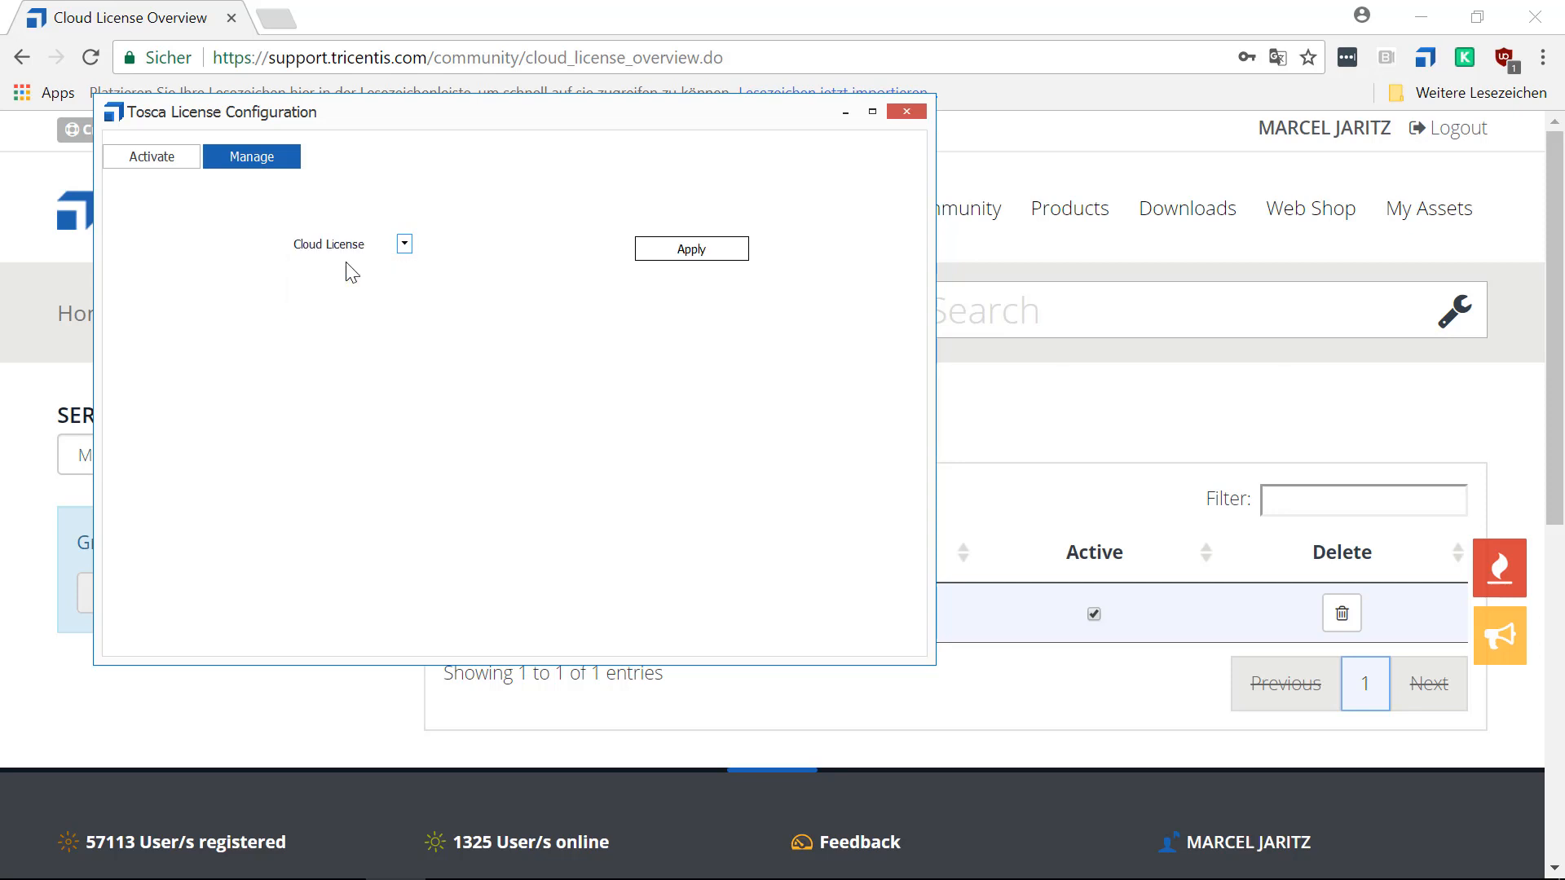
{"action": "left_click", "coordinate": [714, 251]}
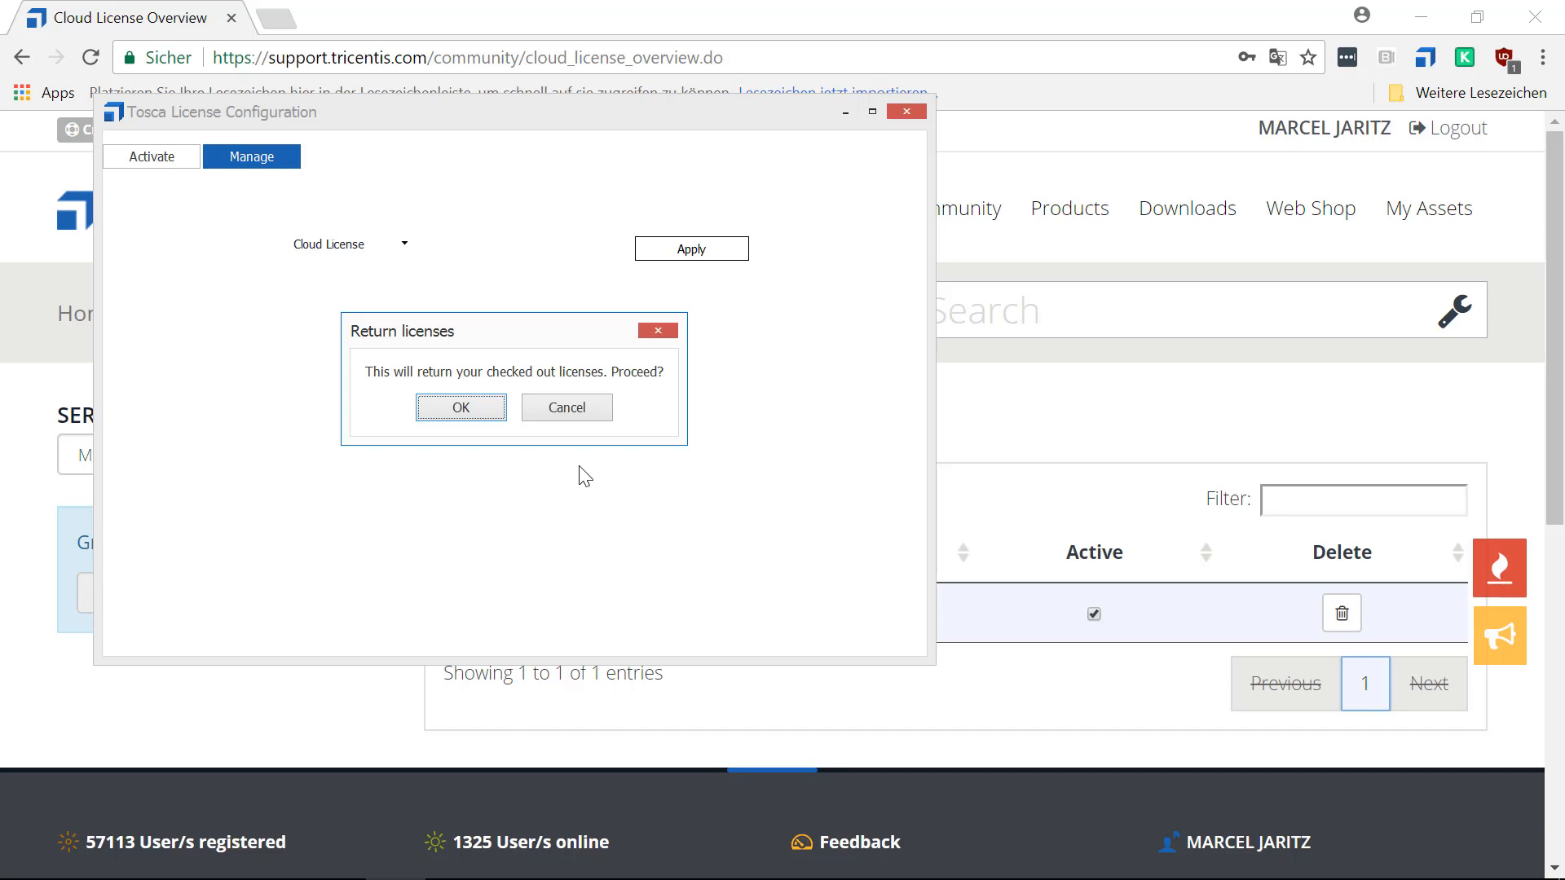
{"action": "left_click", "coordinate": [454, 412]}
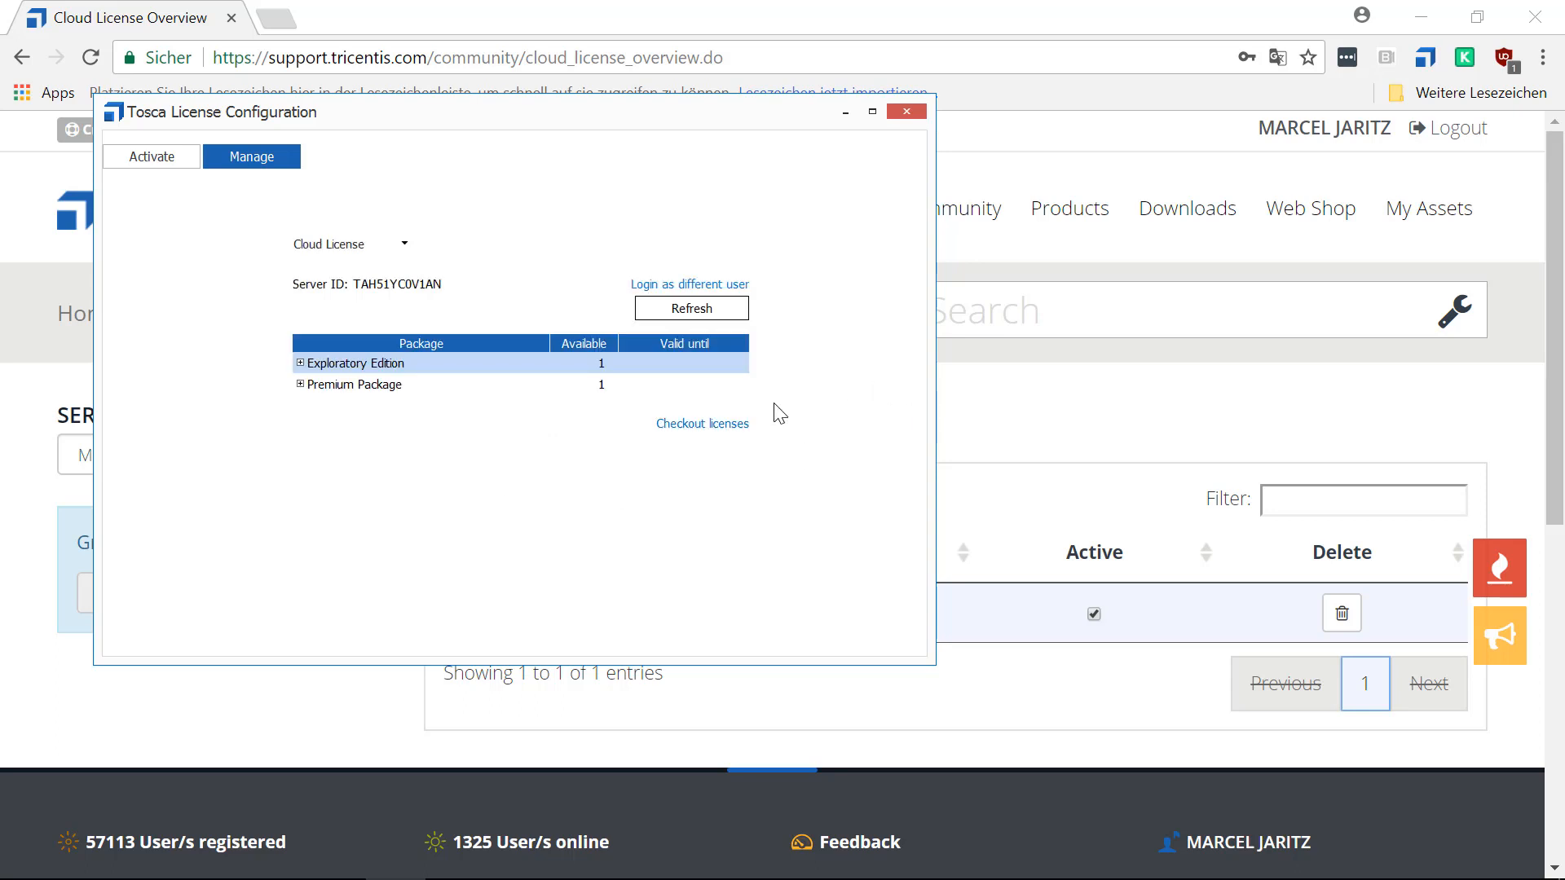
Expand the cloud license's Premium Package and examine the availability and validity dates of its components.
{"action": "left_click", "coordinate": [303, 386]}
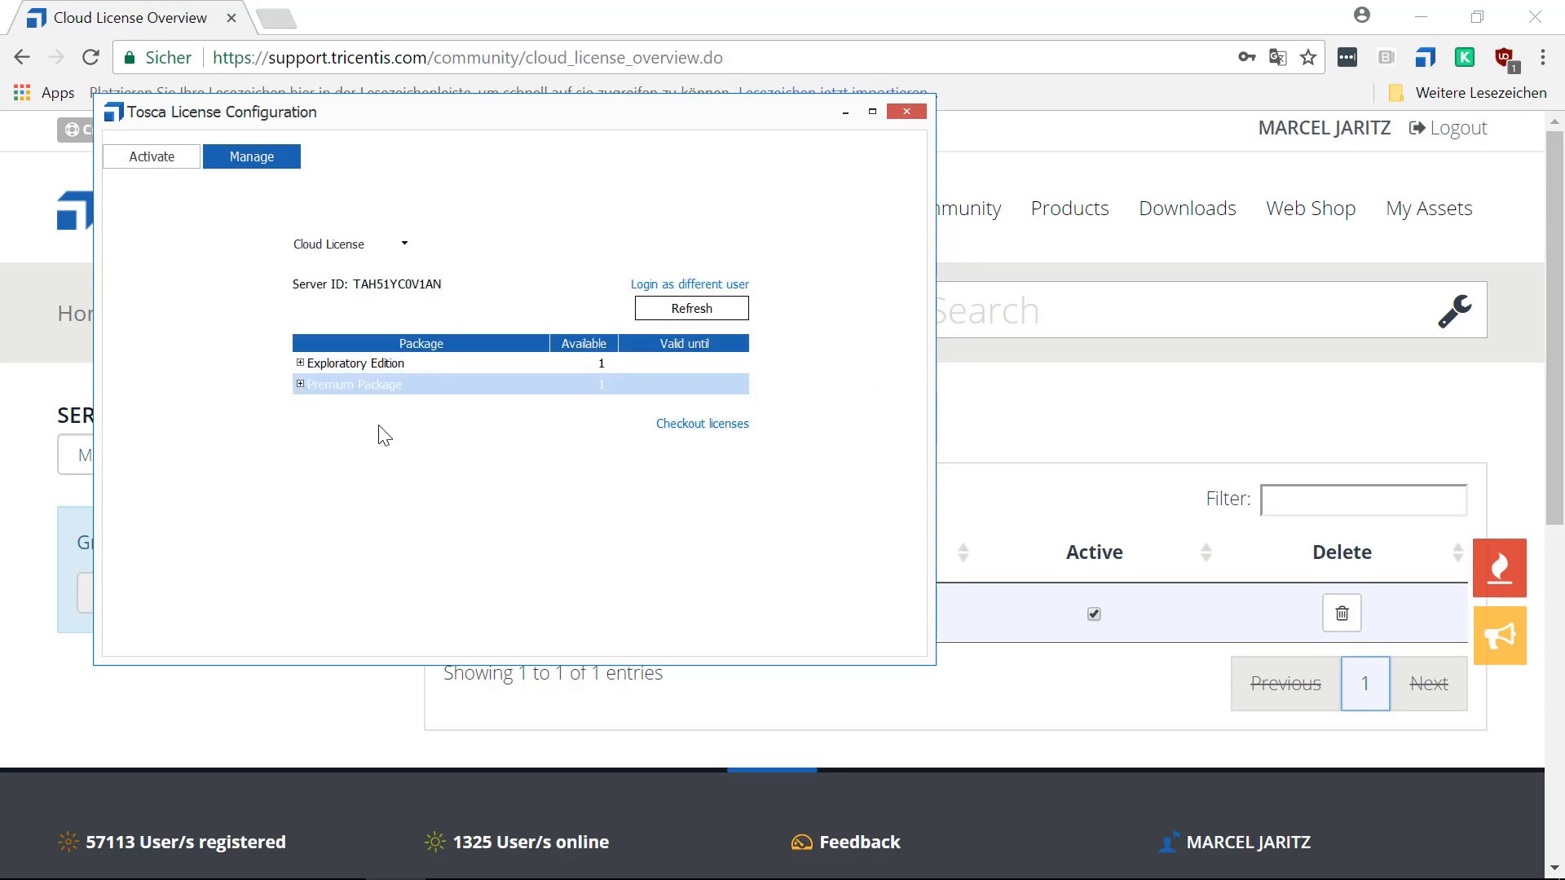
{"action": "left_click", "coordinate": [300, 384]}
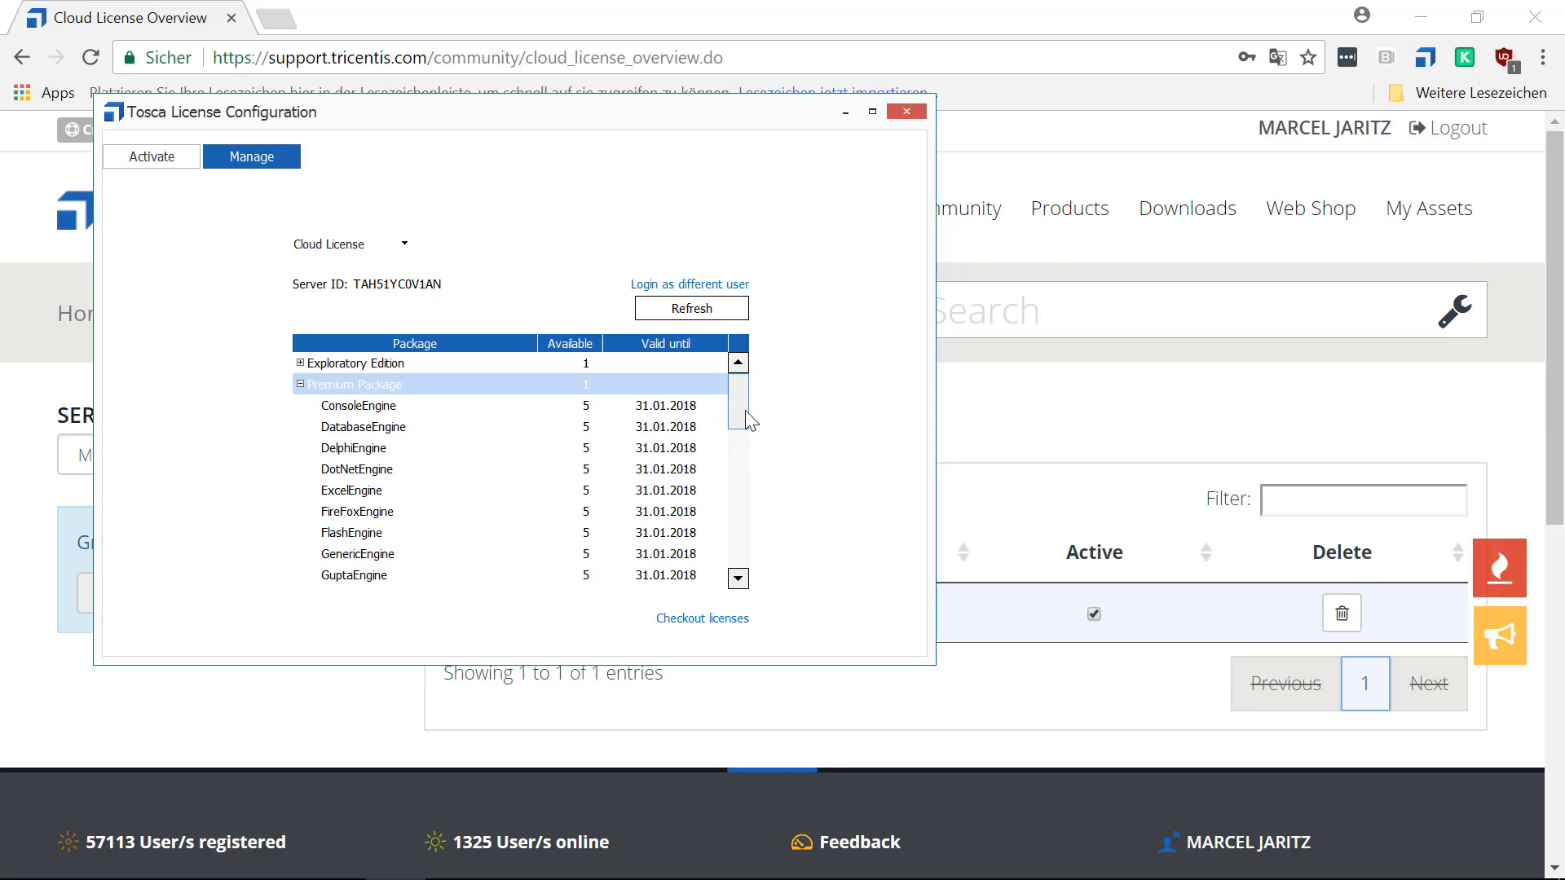
{"action": "mouse_move", "coordinate": [746, 411]}
{"action": "left_mouse_down"}
{"action": "mouse_move", "coordinate": [733, 573]}
{"action": "mouse_move", "coordinate": [738, 387]}
{"action": "left_mouse_up"}
Switch to the support portal in the browser and open the License Overview among the account's assets.
{"action": "left_click", "coordinate": [981, 412]}
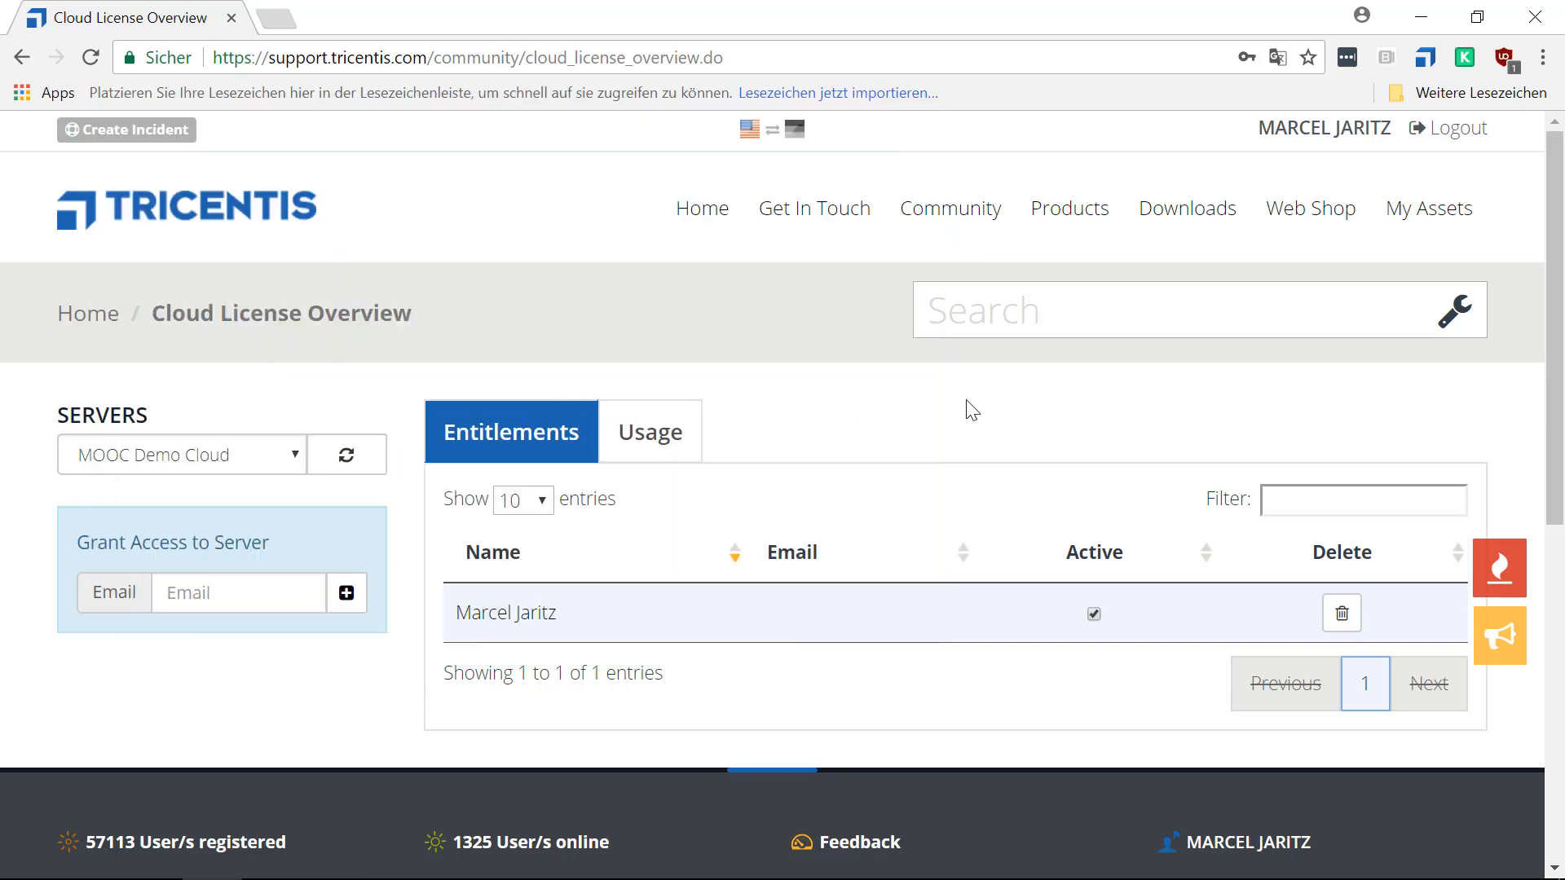
{"action": "mouse_move", "coordinate": [1410, 218]}
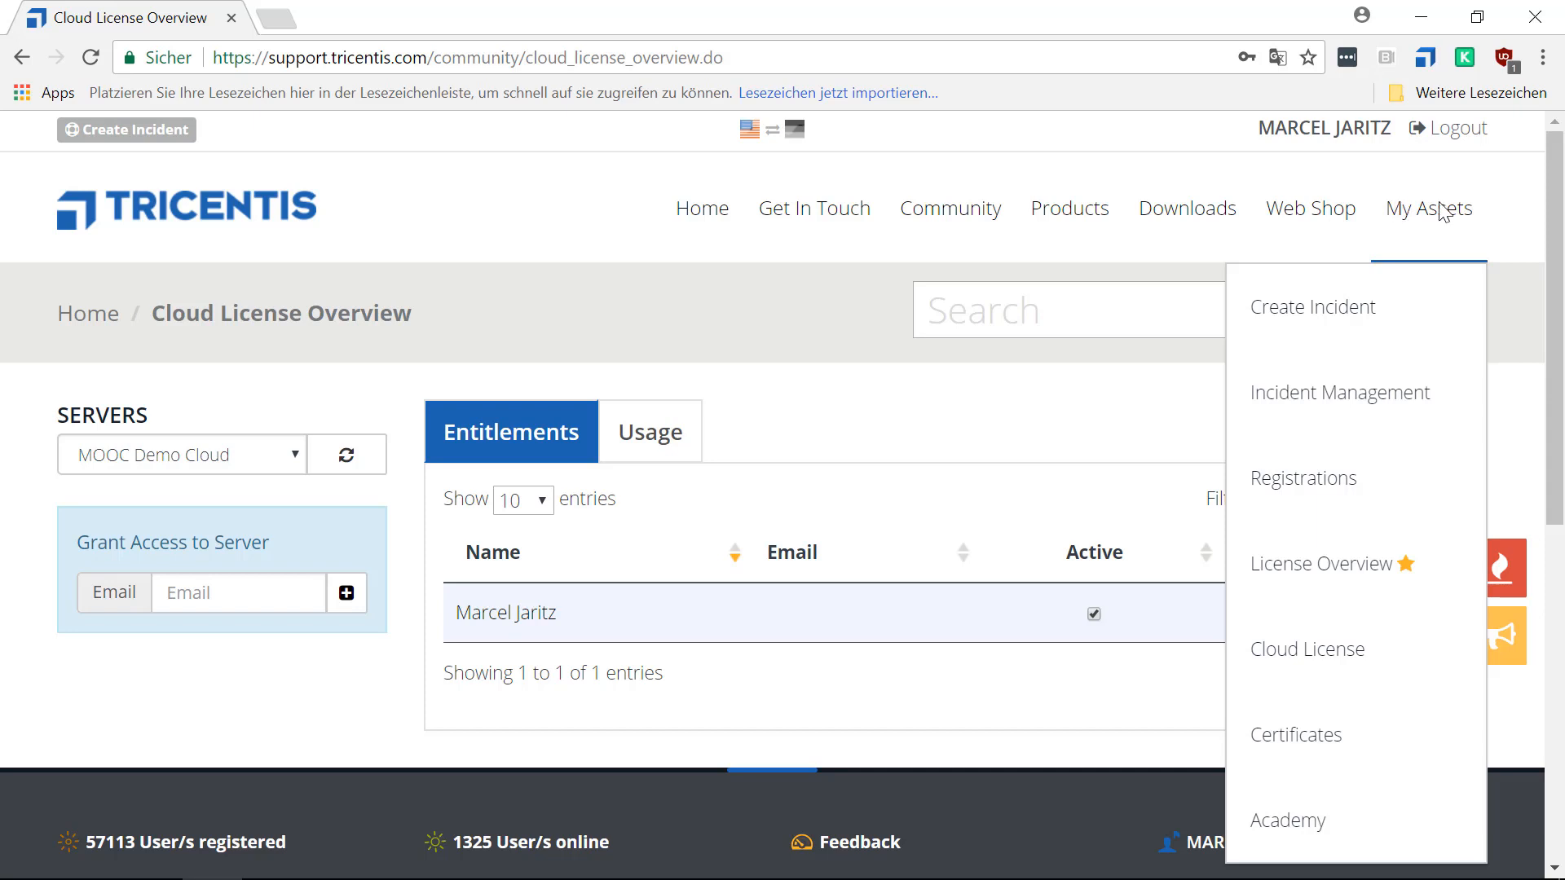
{"action": "left_click", "coordinate": [1307, 572]}
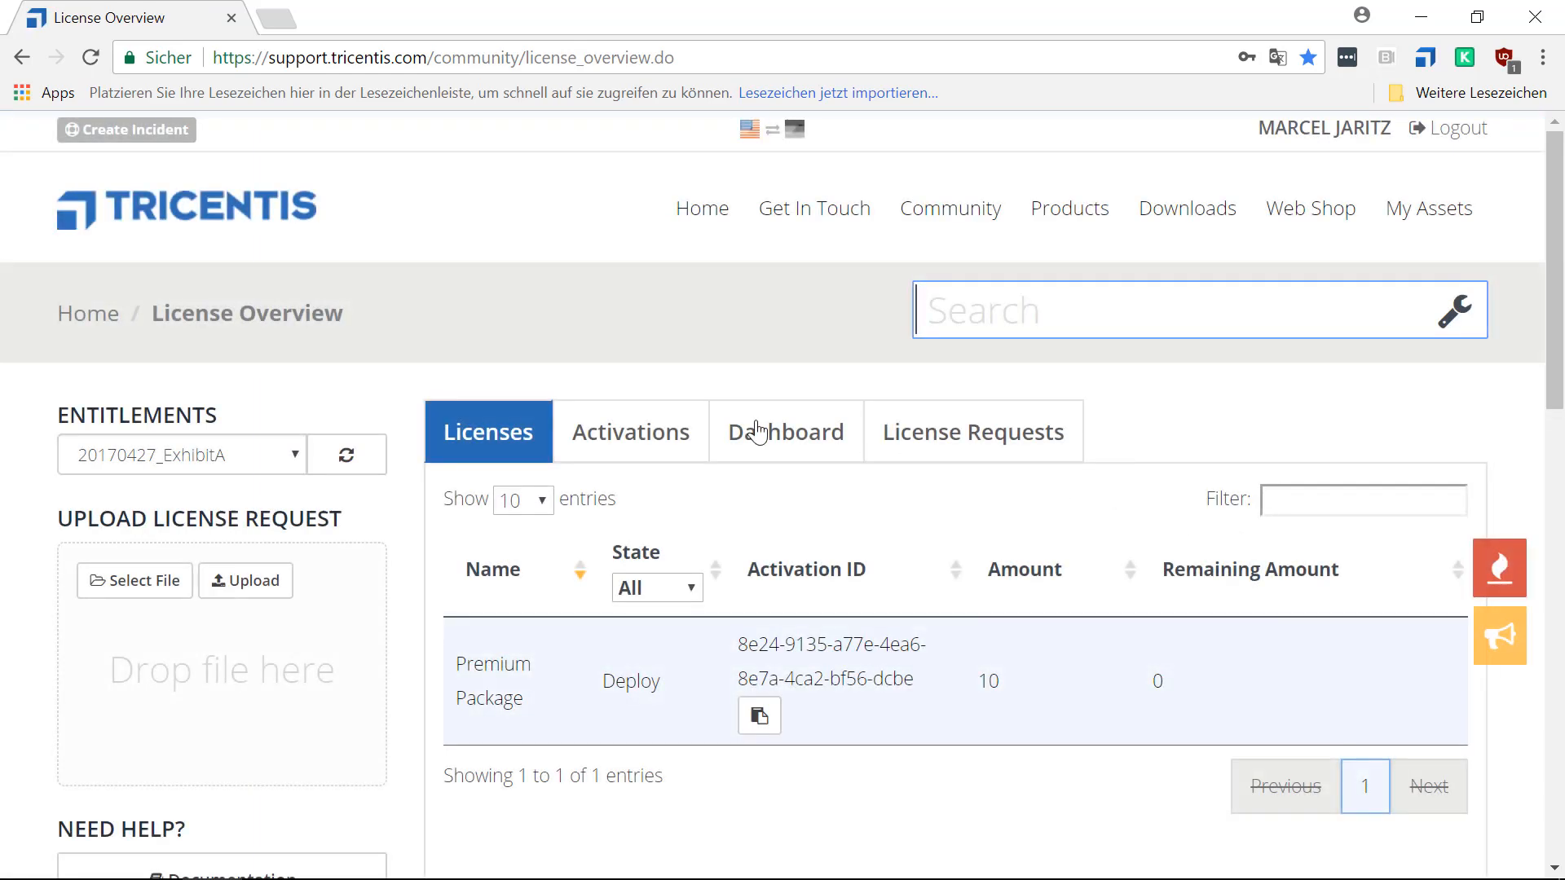
Select the LicensingMOOC_On_Premises entitlement and view its licenses.
{"action": "left_click", "coordinate": [295, 455]}
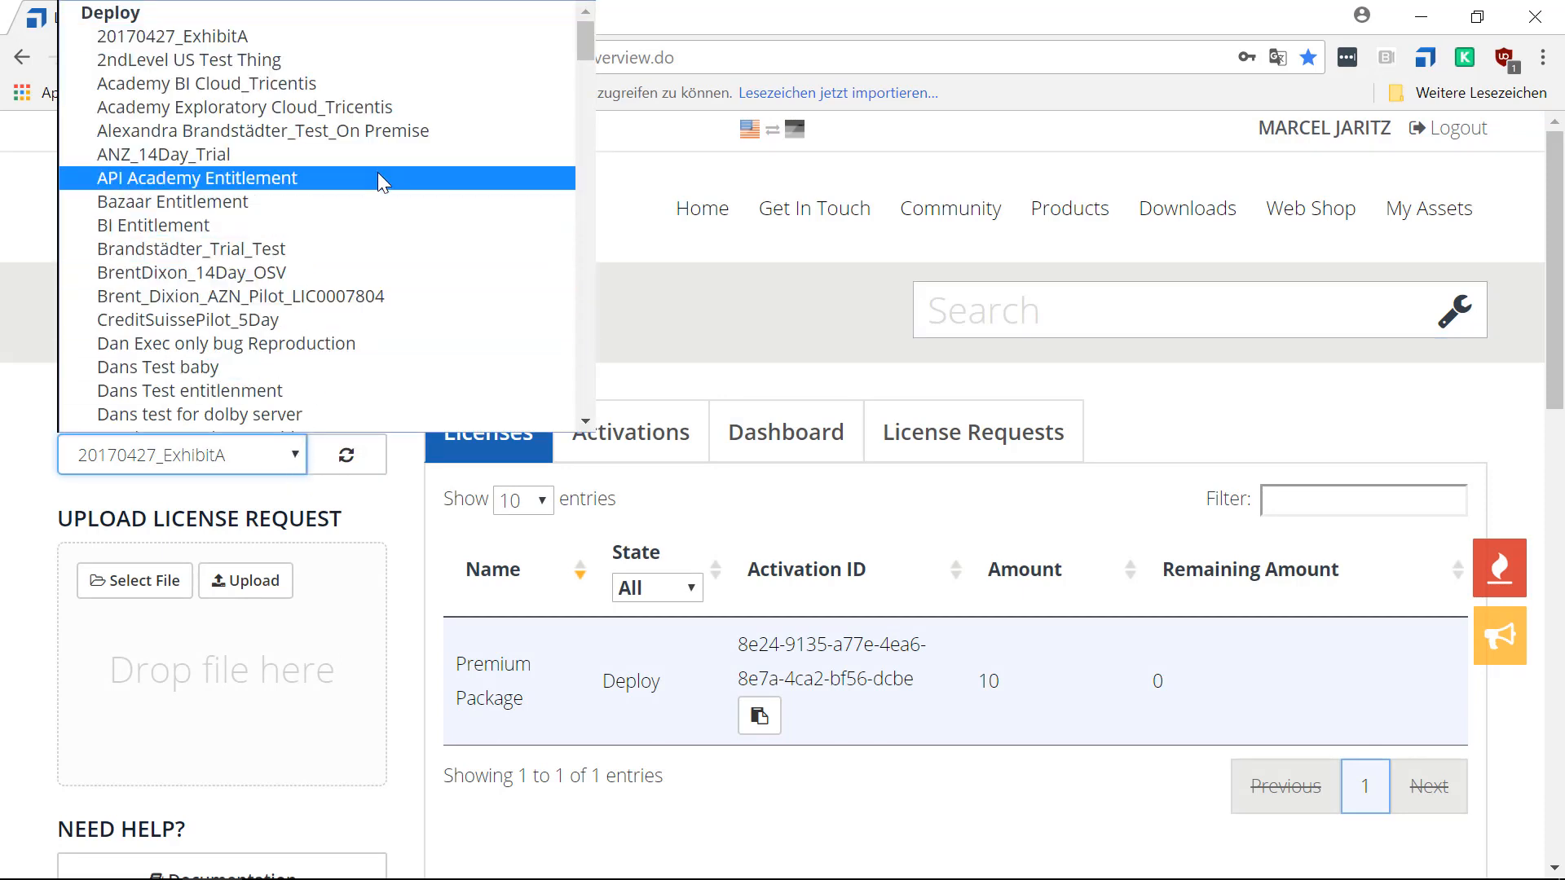
{"action": "scroll", "coordinate": [378, 174], "scroll_direction": "down", "scroll_amount": 12}
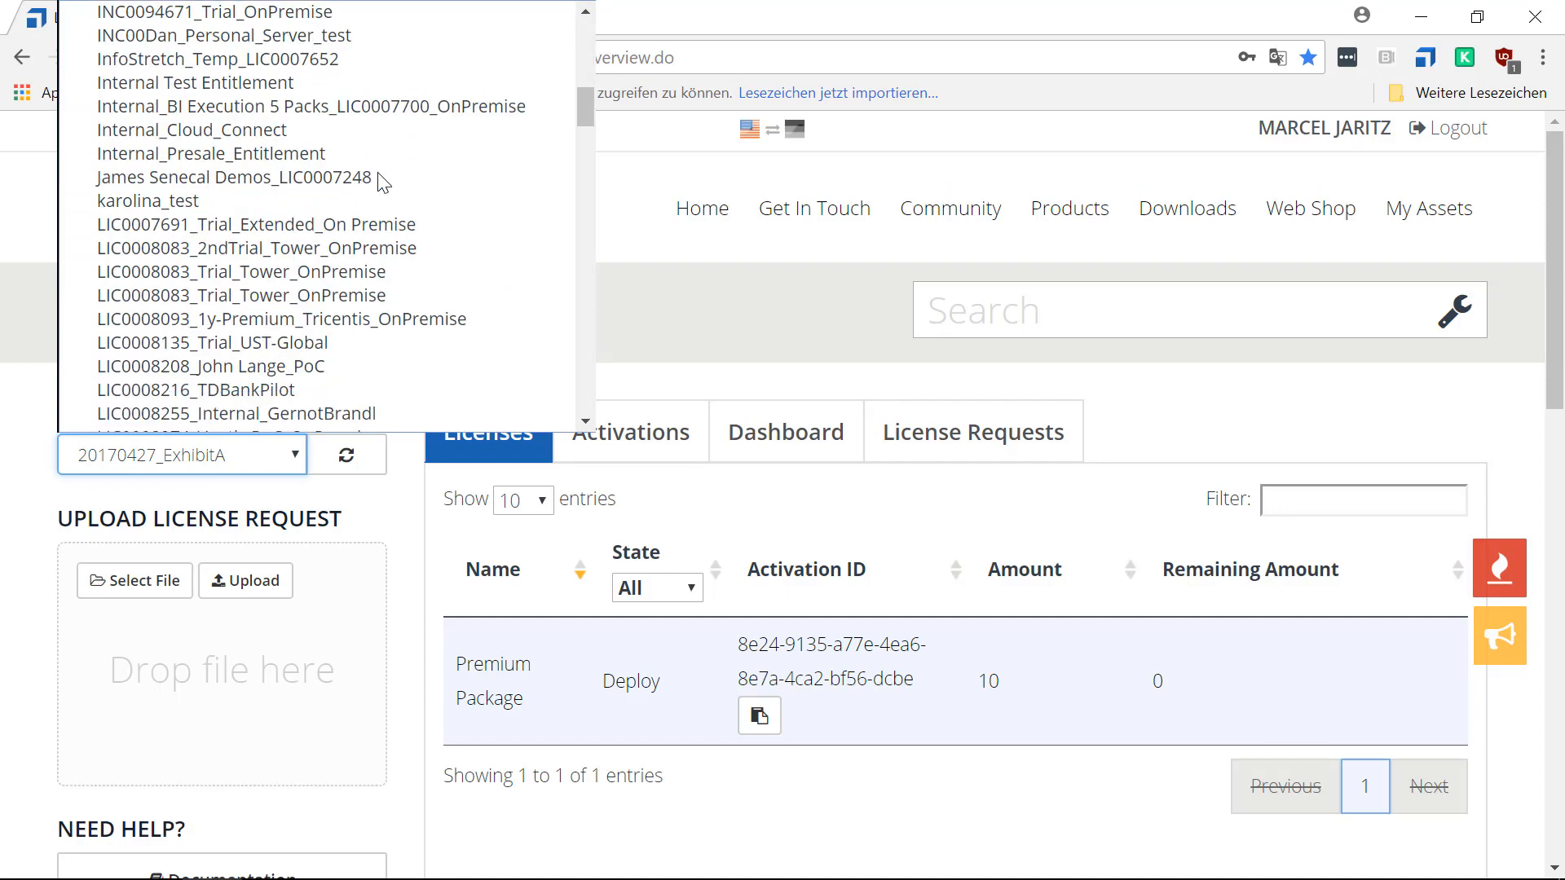
{"action": "scroll", "coordinate": [380, 178], "scroll_direction": "down", "scroll_amount": 12}
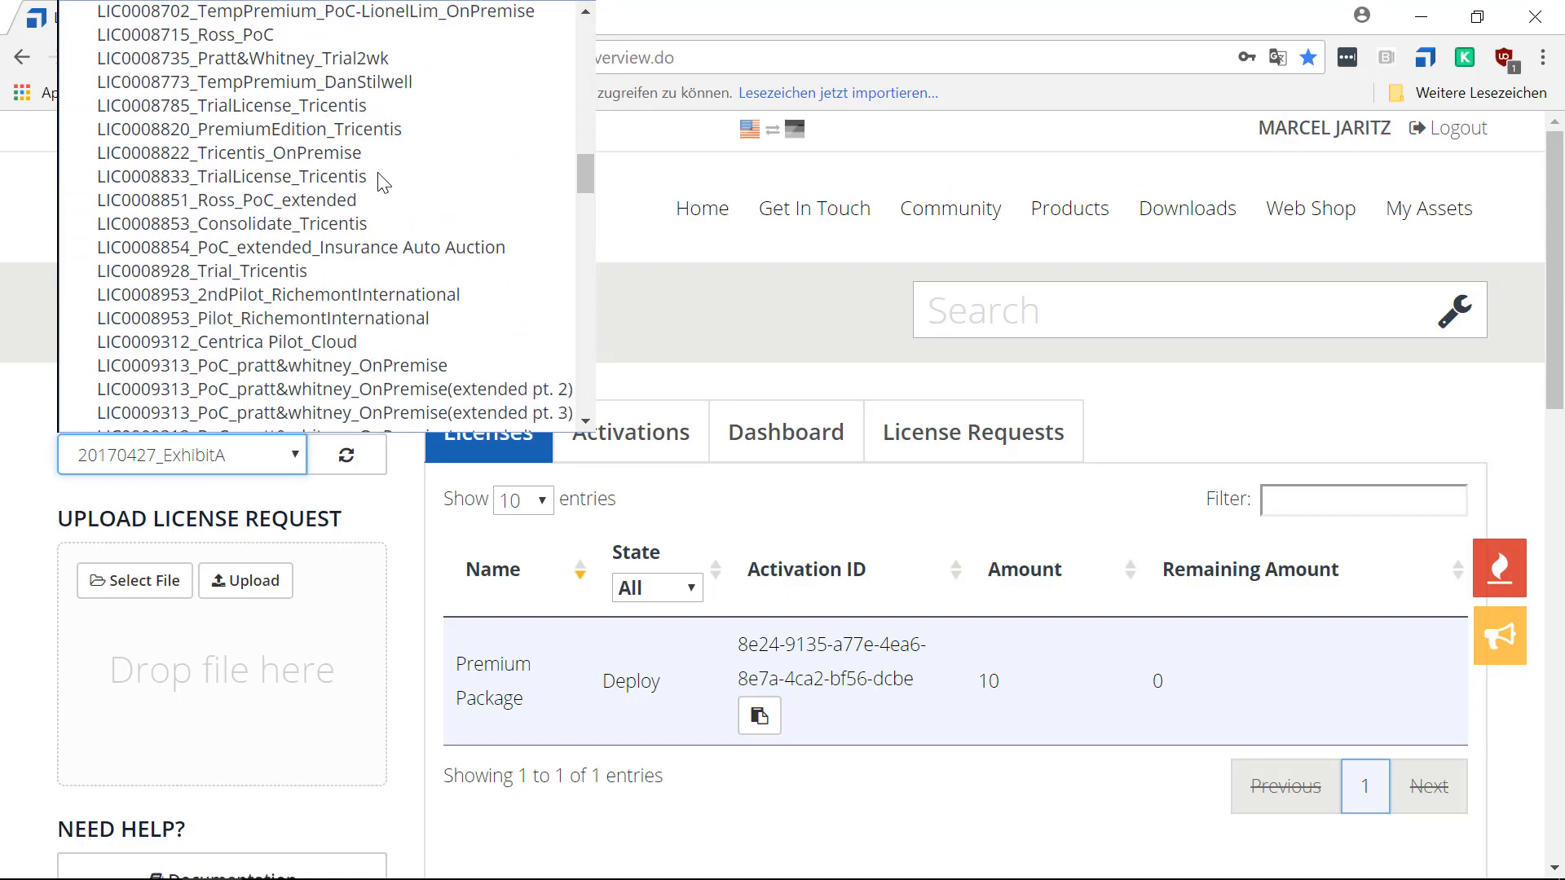
{"action": "scroll", "coordinate": [379, 181], "scroll_direction": "down", "scroll_amount": 6}
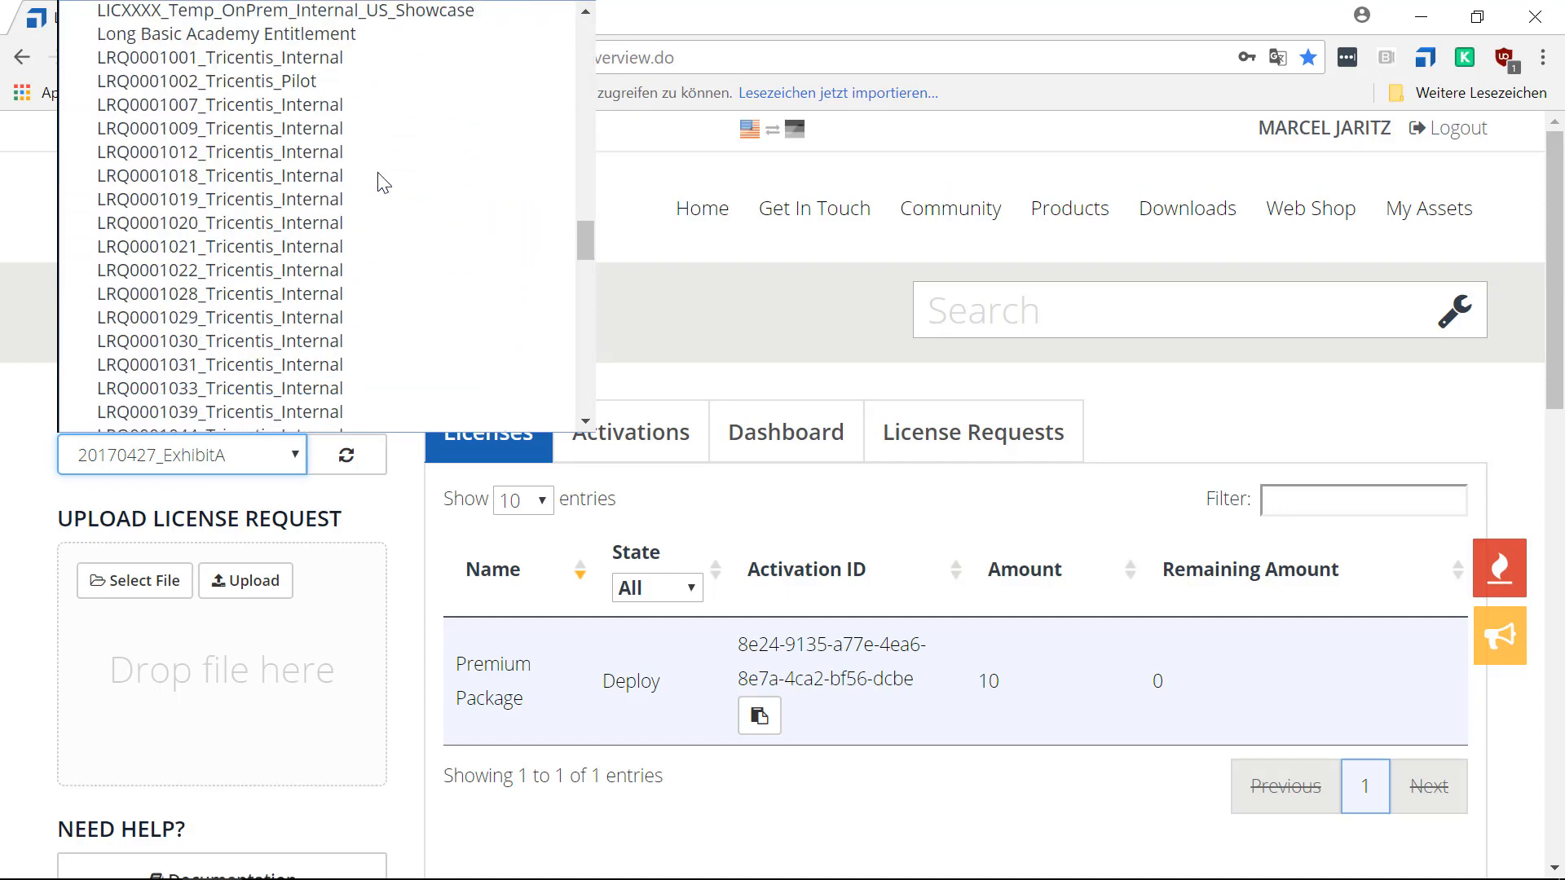
{"action": "scroll", "coordinate": [379, 181], "scroll_direction": "up", "scroll_amount": 3}
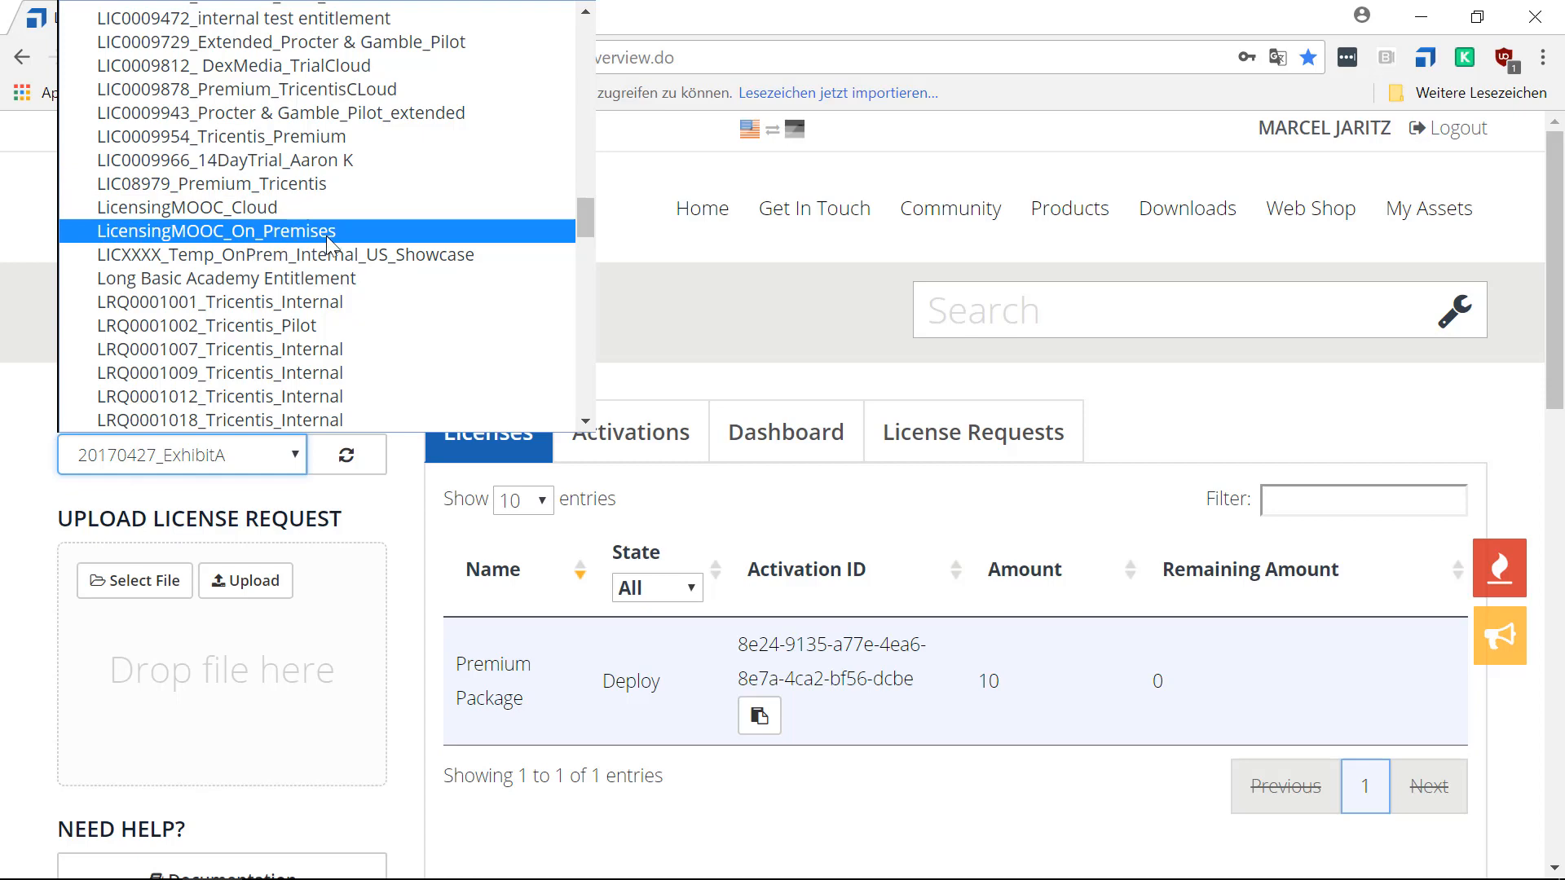
{"action": "left_click", "coordinate": [167, 243]}
{"action": "scroll", "coordinate": [774, 326], "scroll_direction": "down", "scroll_amount": 2}
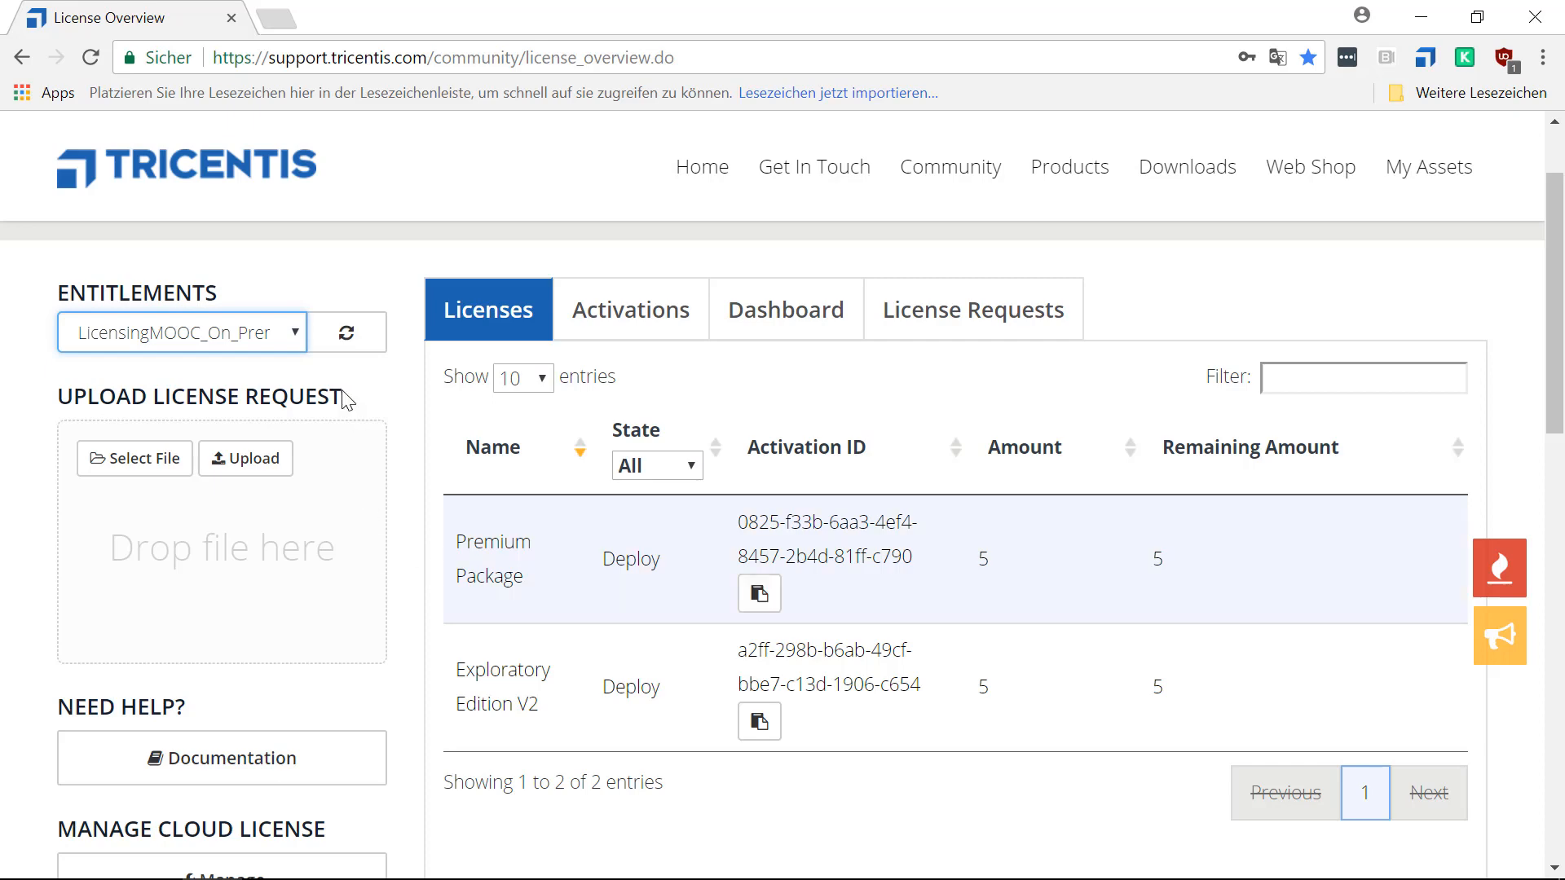
Display the LicensingMOOC_Cloud entitlement and compare its license packages, amounts and remaining amounts.
{"action": "left_click", "coordinate": [297, 333]}
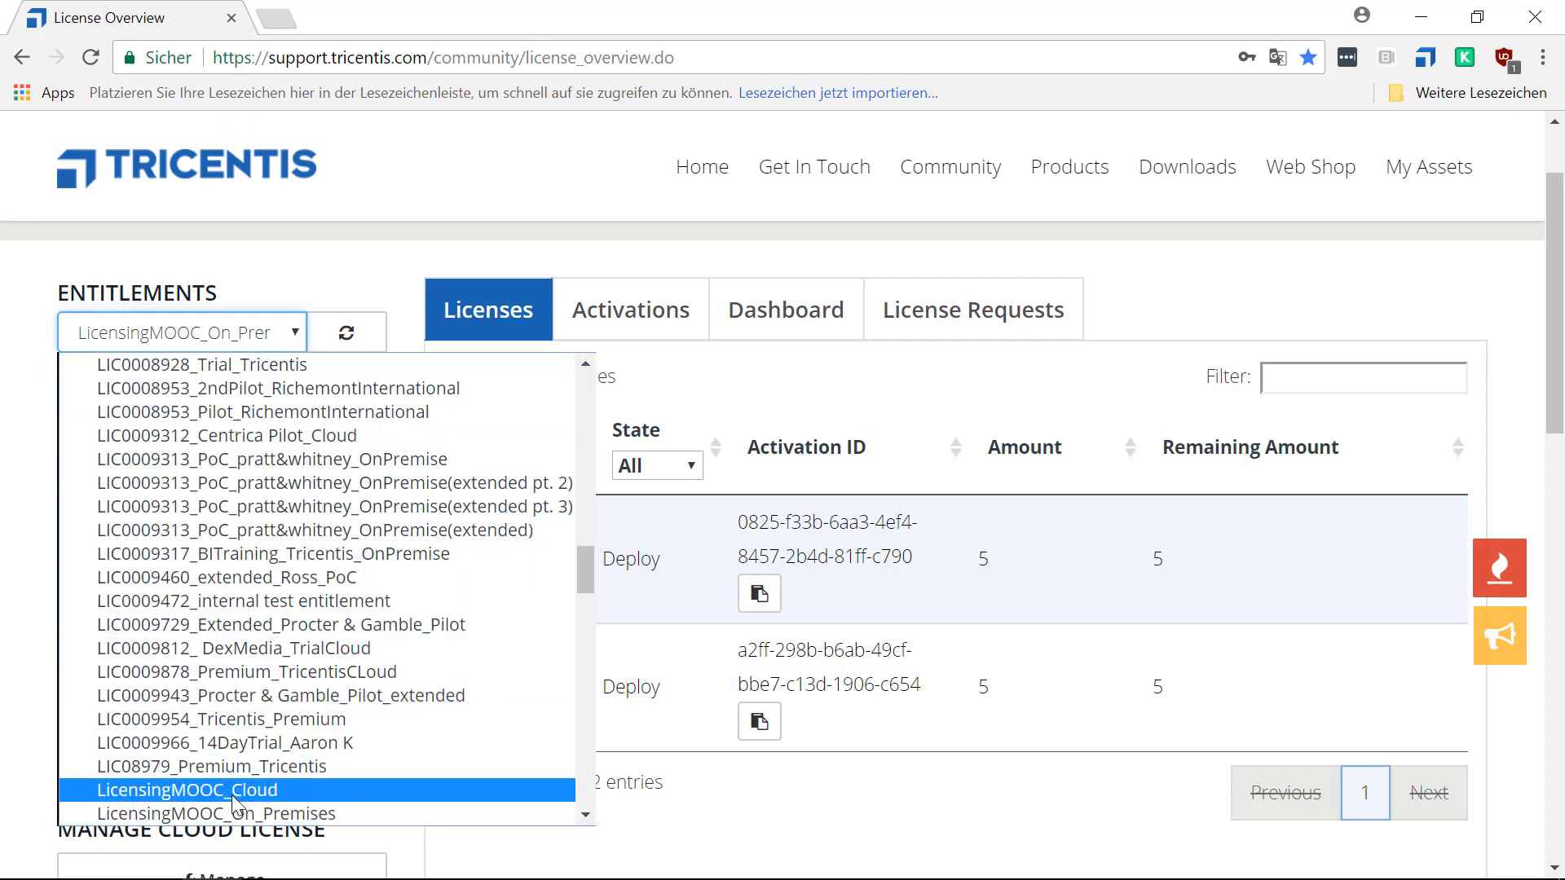
{"action": "left_click", "coordinate": [161, 794]}
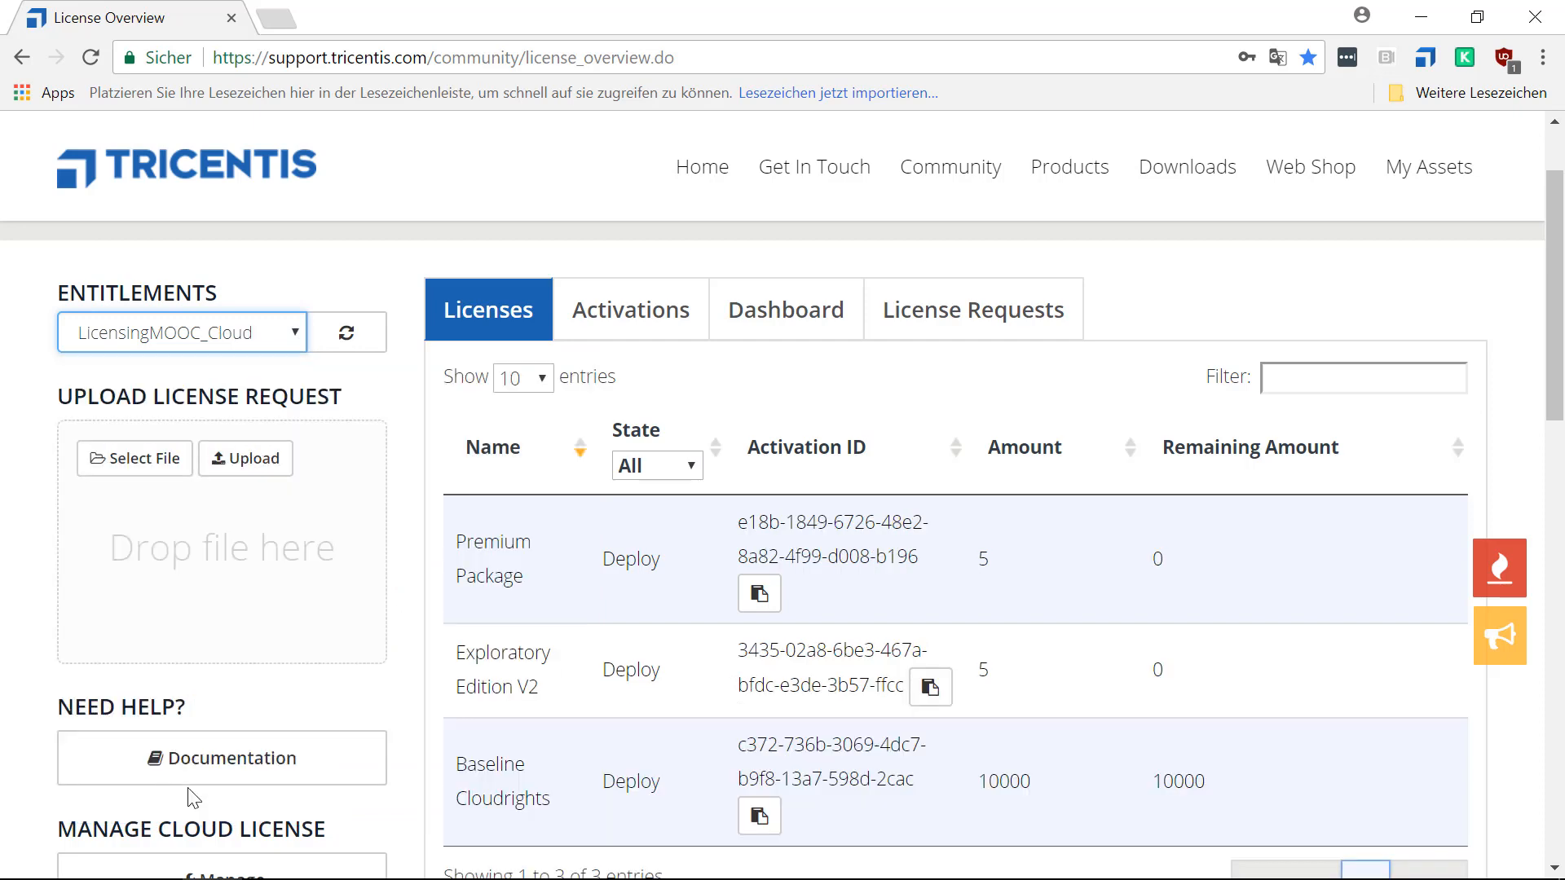
{"action": "scroll", "coordinate": [1281, 561], "scroll_direction": "down", "scroll_amount": 2}
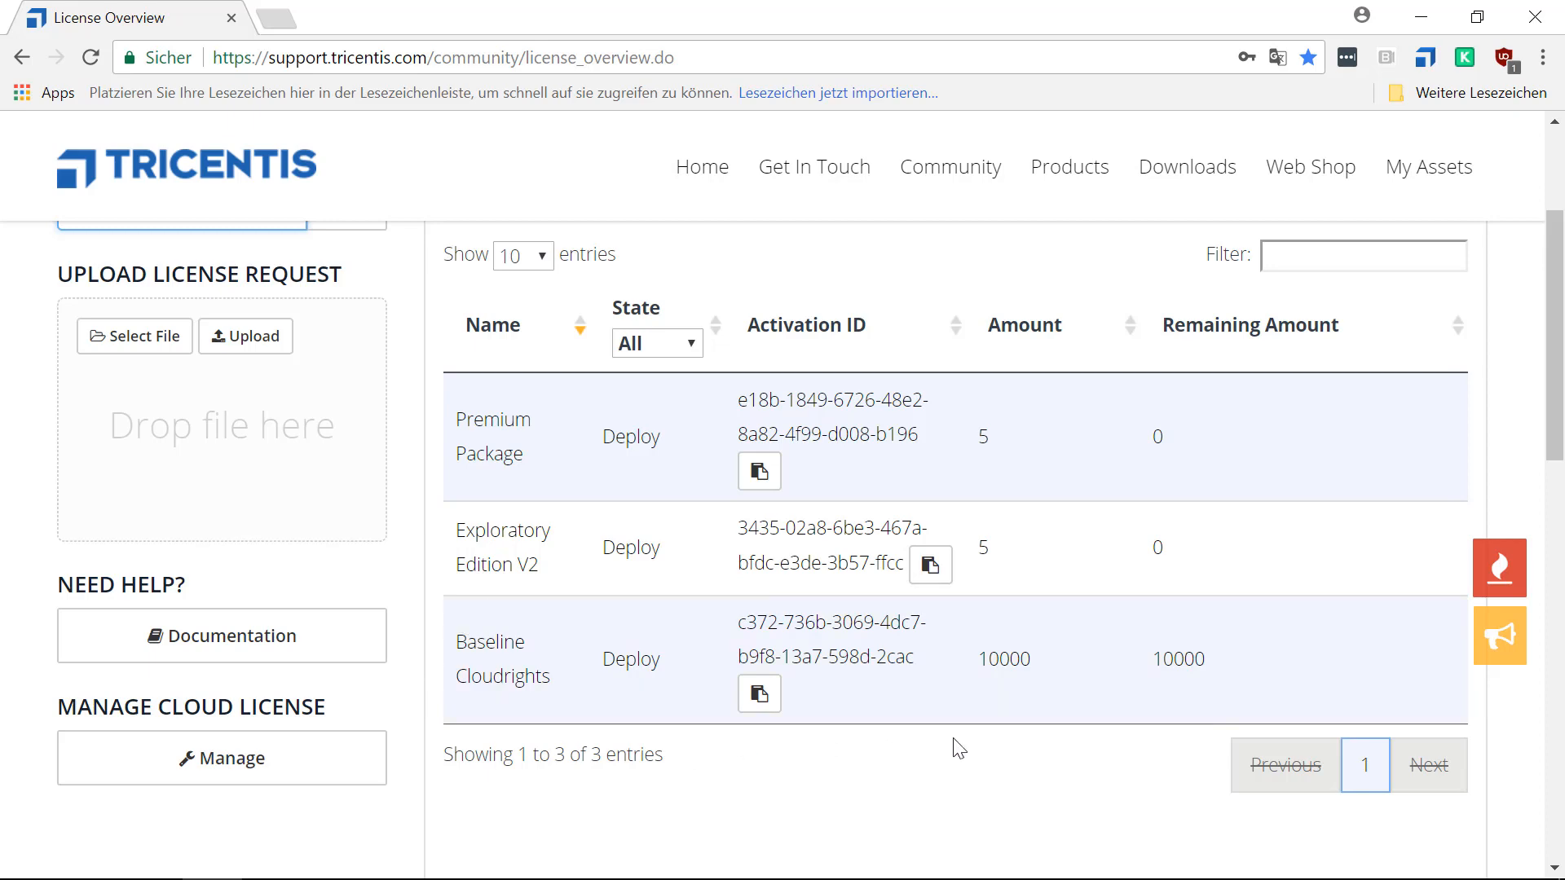
{"action": "scroll", "coordinate": [956, 742], "scroll_direction": "up", "scroll_amount": 1}
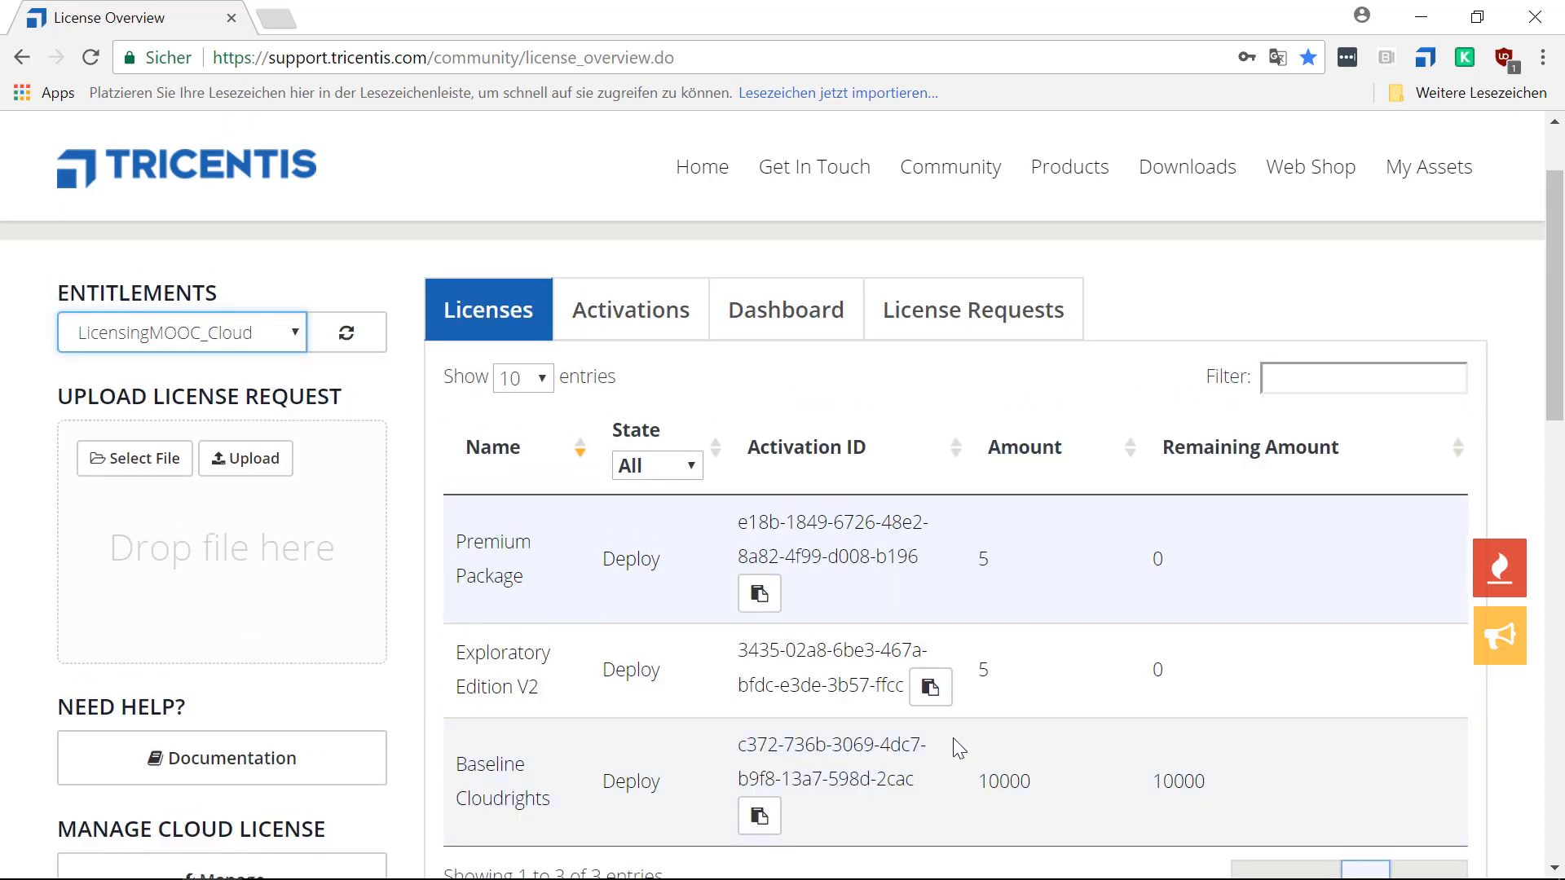
Return to the LicensingMOOC_On_Premises entitlement and copy the Premium Package's activation ID to the clipboard.
{"action": "left_click", "coordinate": [295, 334]}
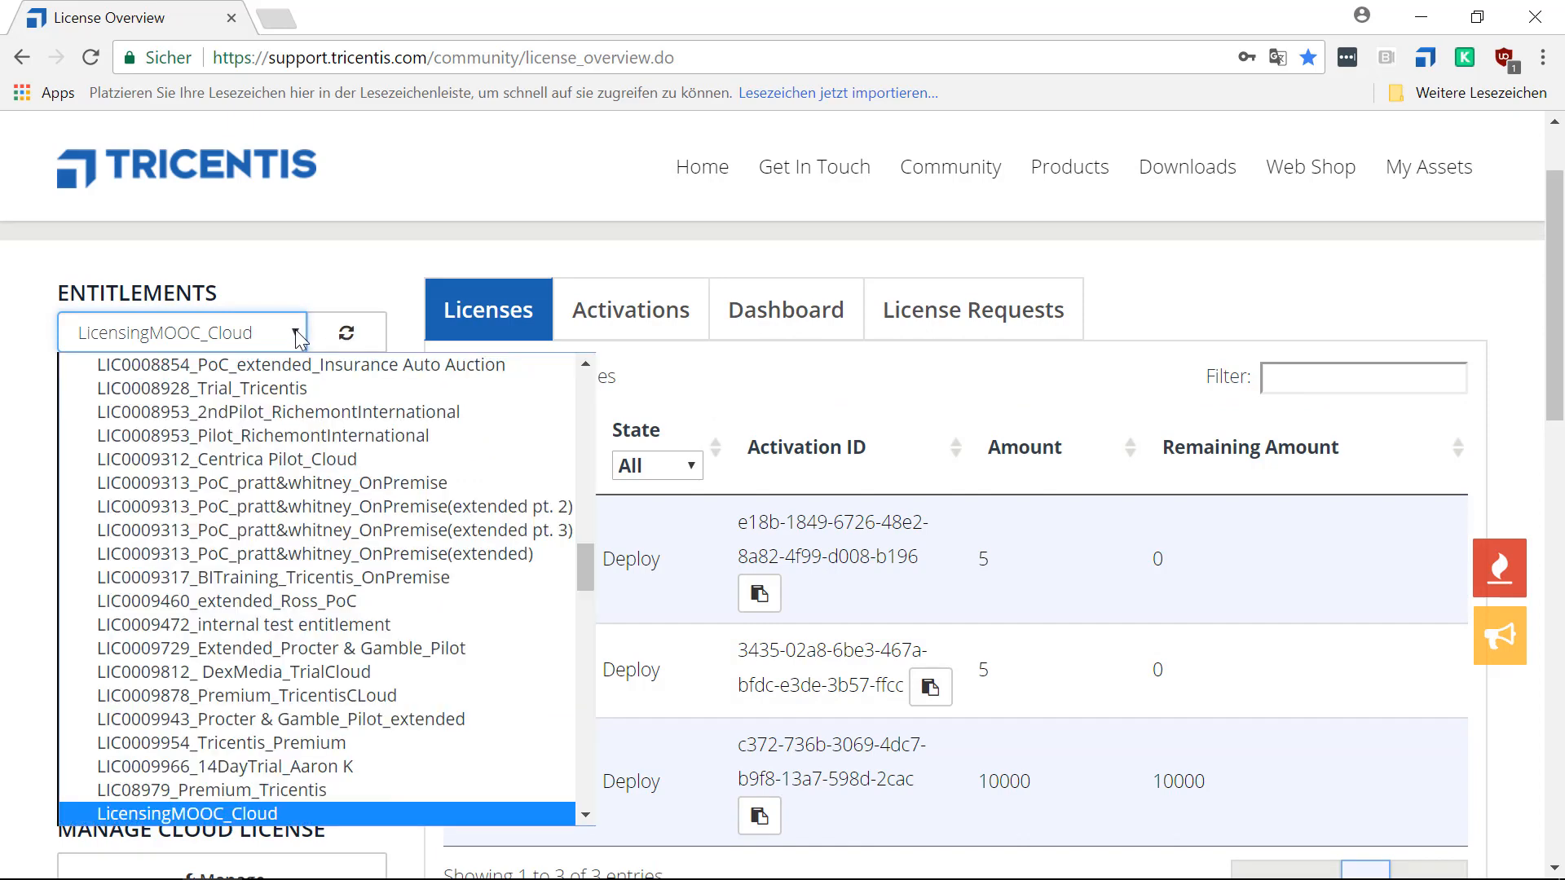
{"action": "scroll", "coordinate": [281, 538], "scroll_direction": "down", "scroll_amount": 1}
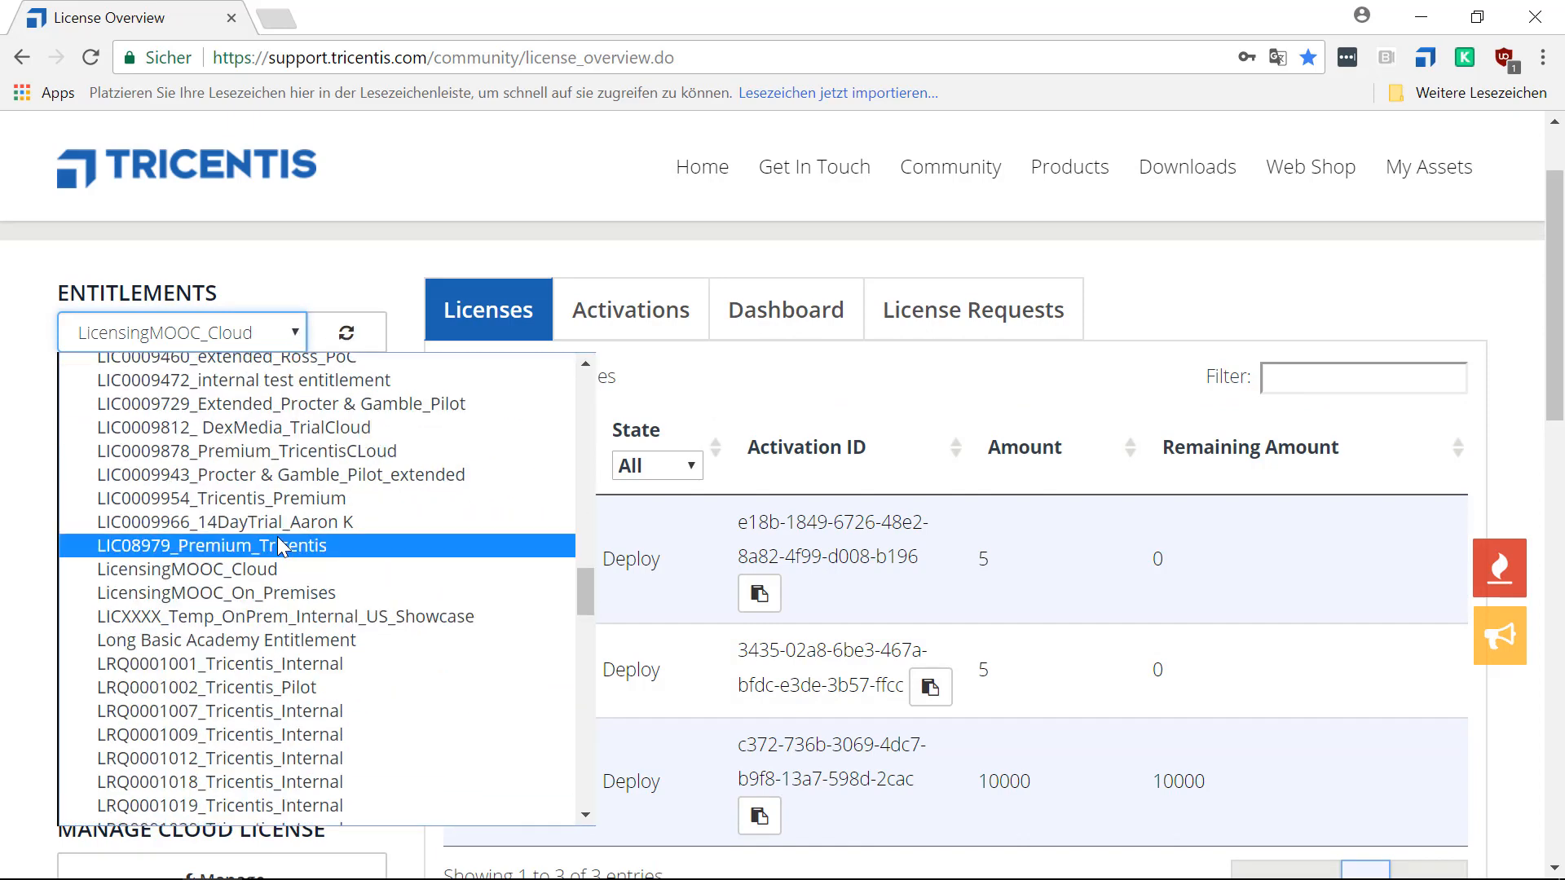
{"action": "left_click", "coordinate": [249, 594]}
{"action": "scroll", "coordinate": [1000, 763], "scroll_direction": "down", "scroll_amount": 2}
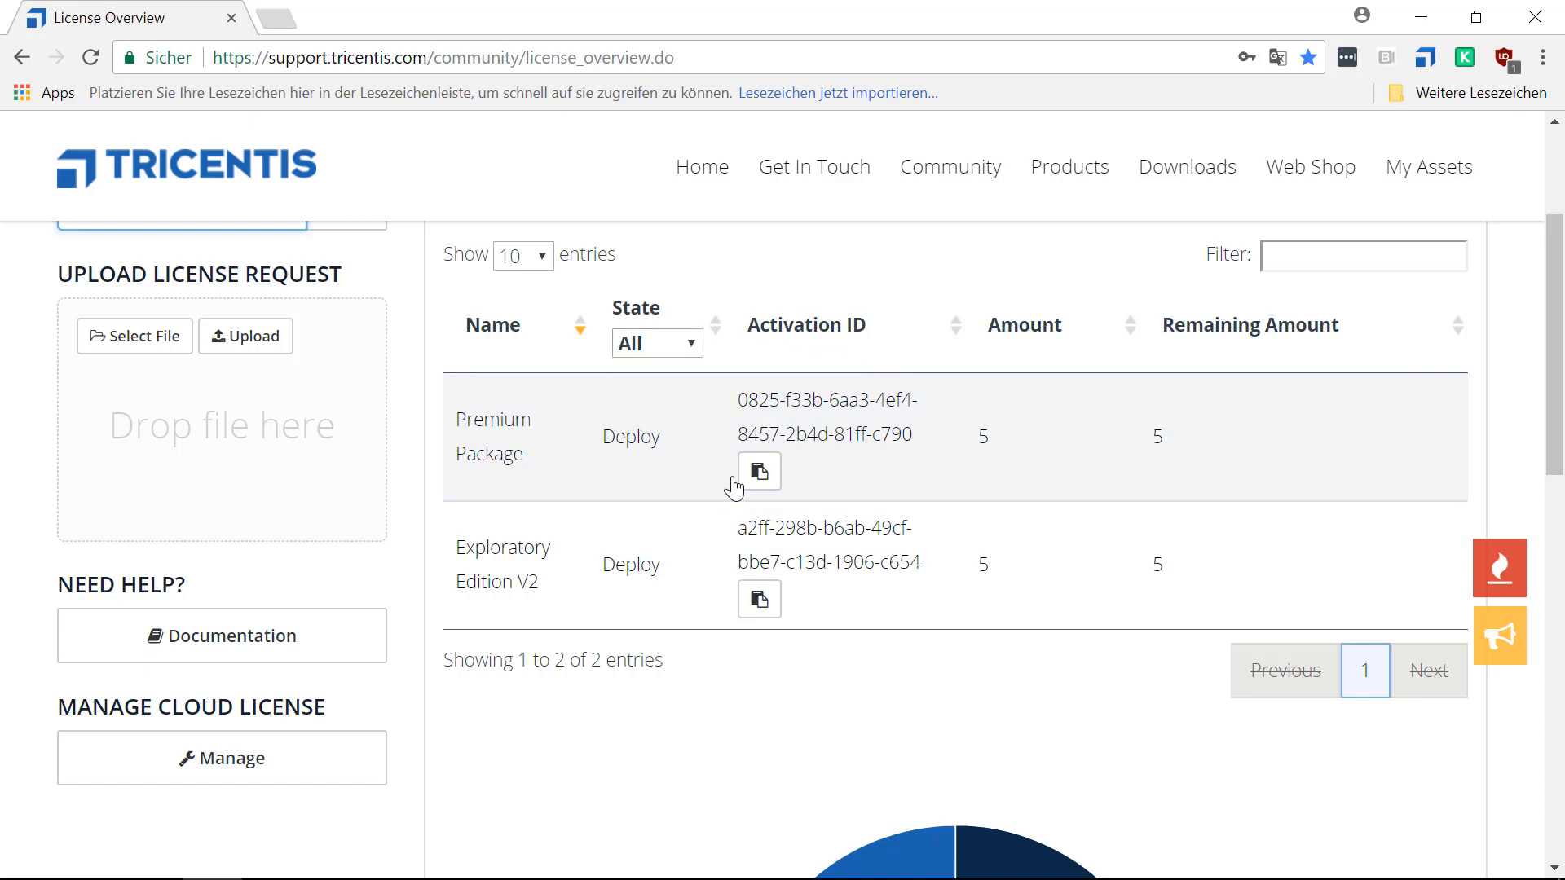
{"action": "left_click", "coordinate": [760, 481]}
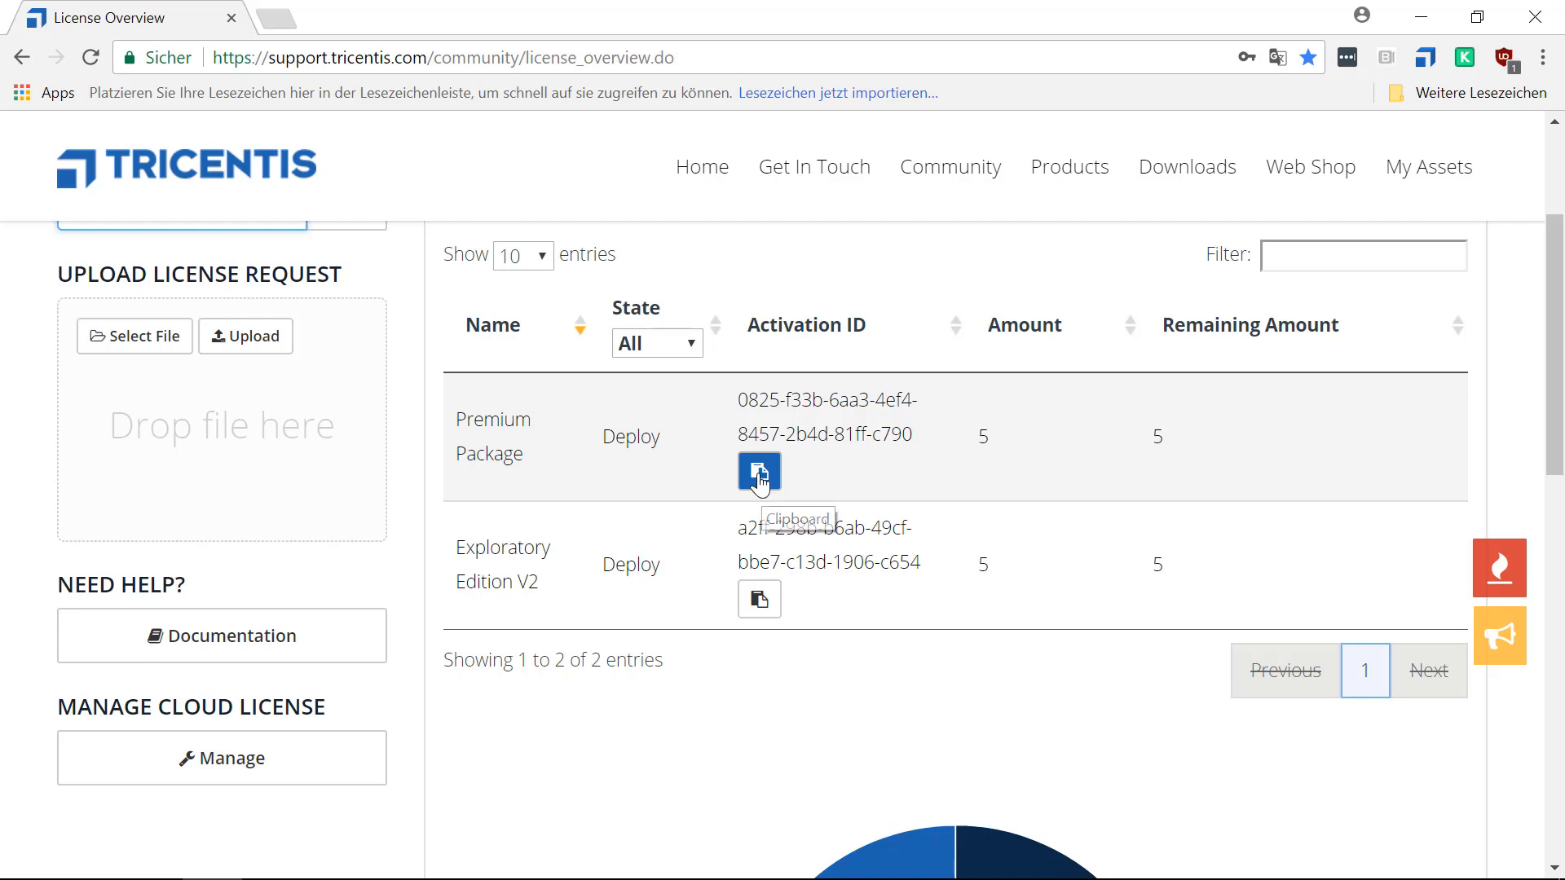
{"action": "left_click", "coordinate": [758, 476]}
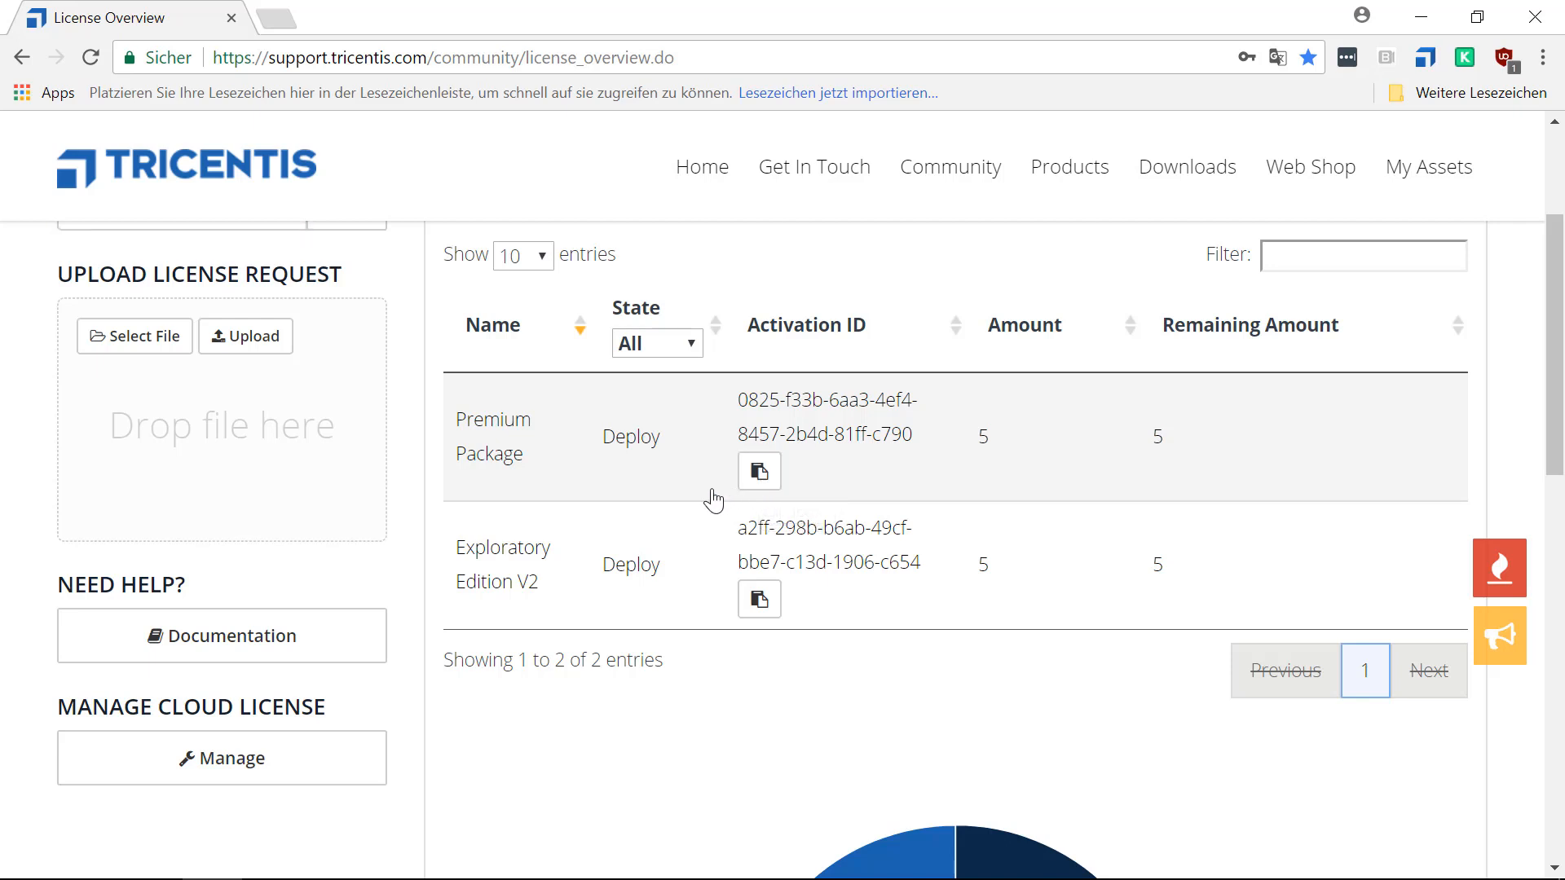
Switch to Tosca License Configuration and start a license activation with License Server as the installation target.
{"action": "mouse_move", "coordinate": [538, 878]}
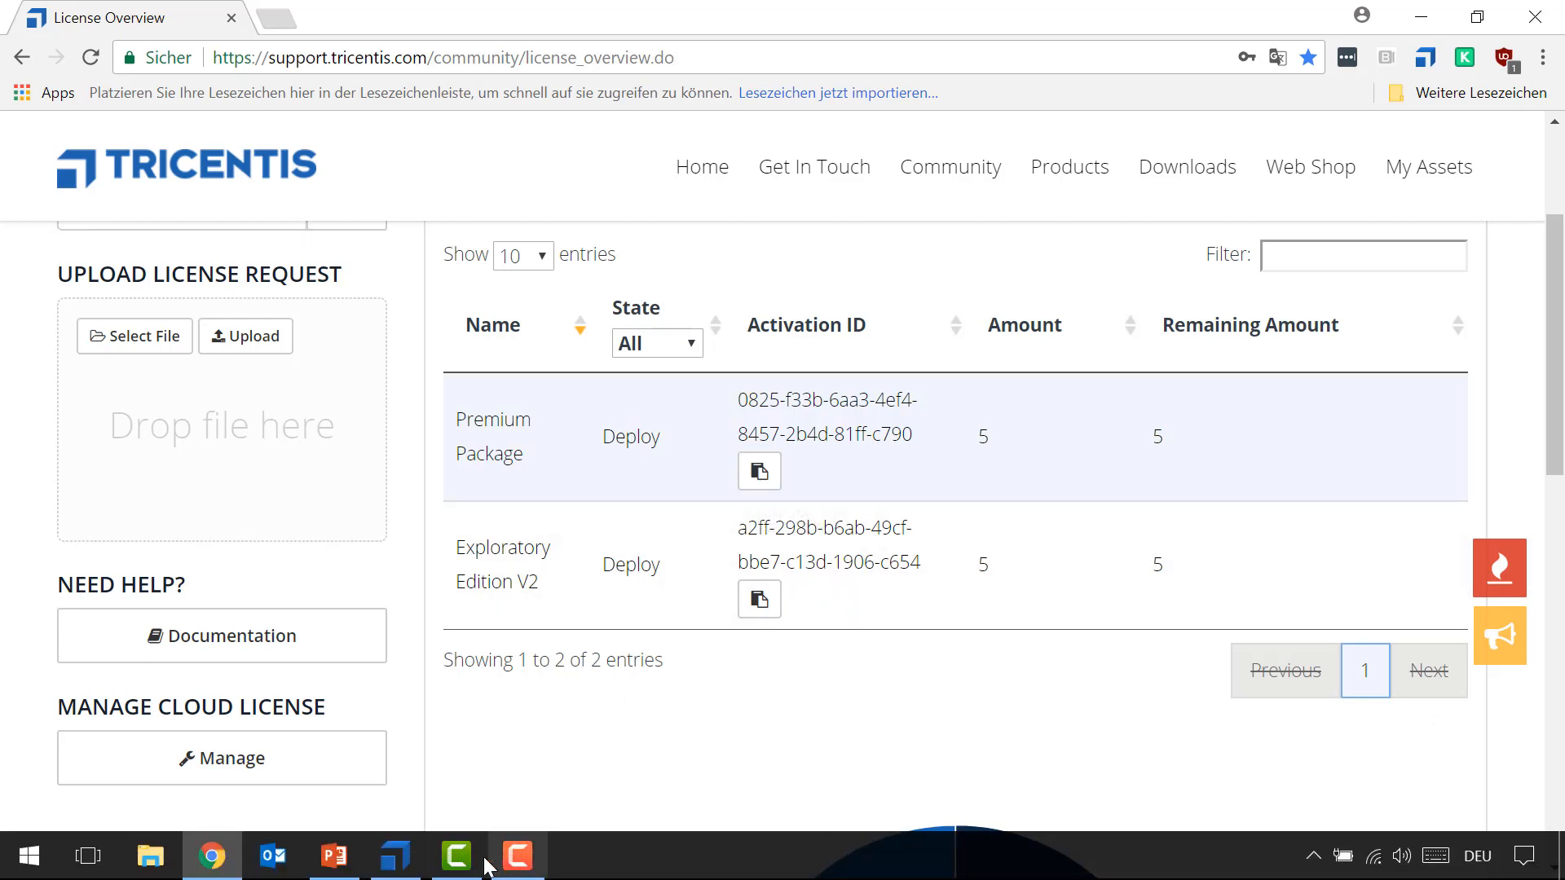
{"action": "left_click", "coordinate": [395, 855]}
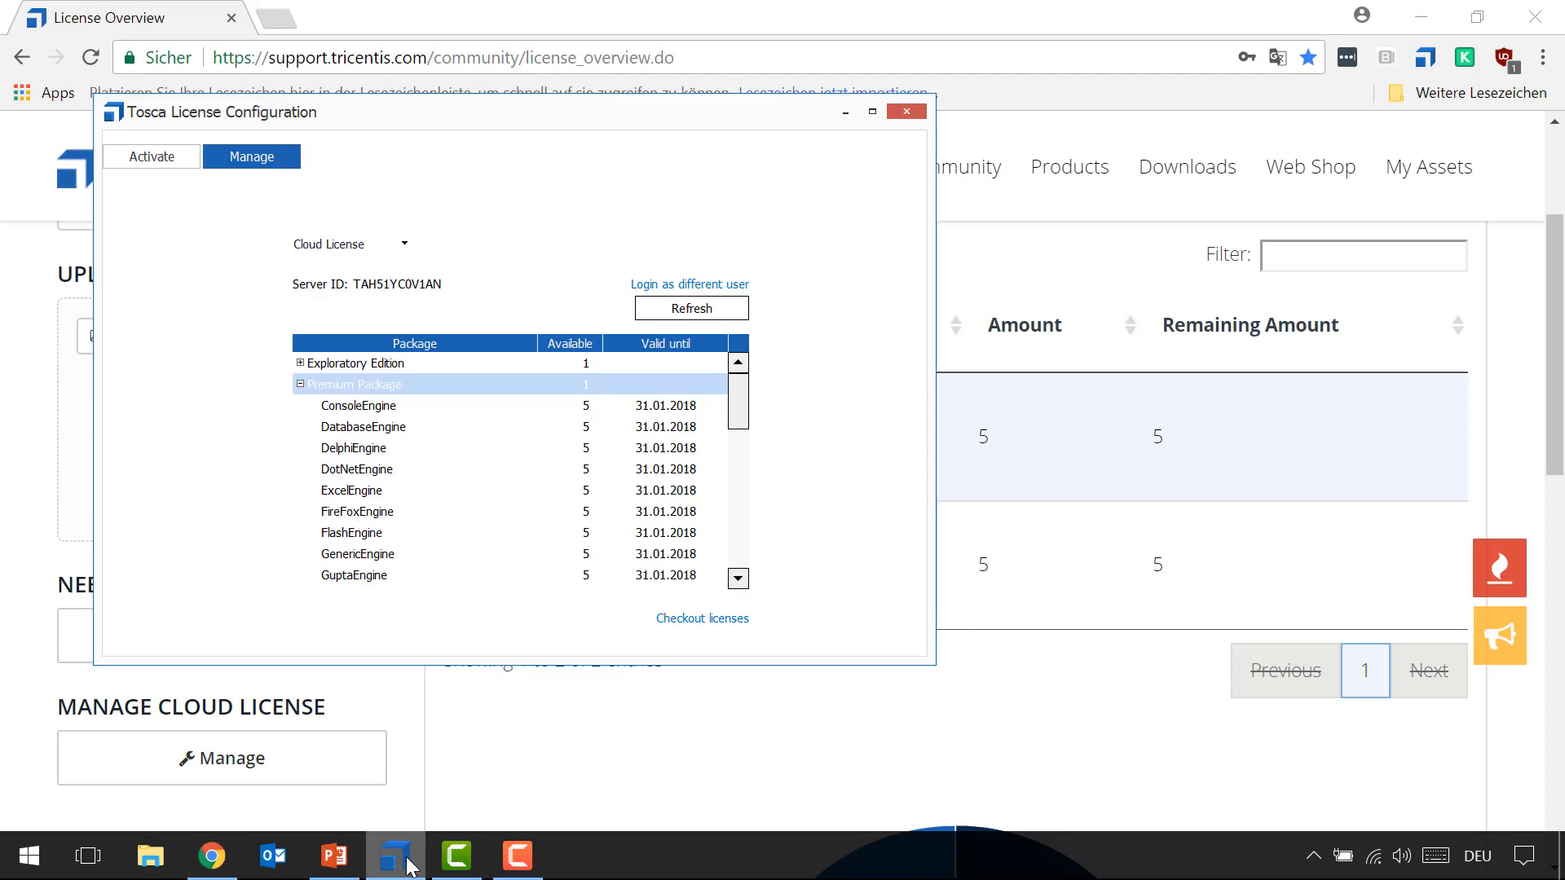
{"action": "left_click", "coordinate": [149, 155]}
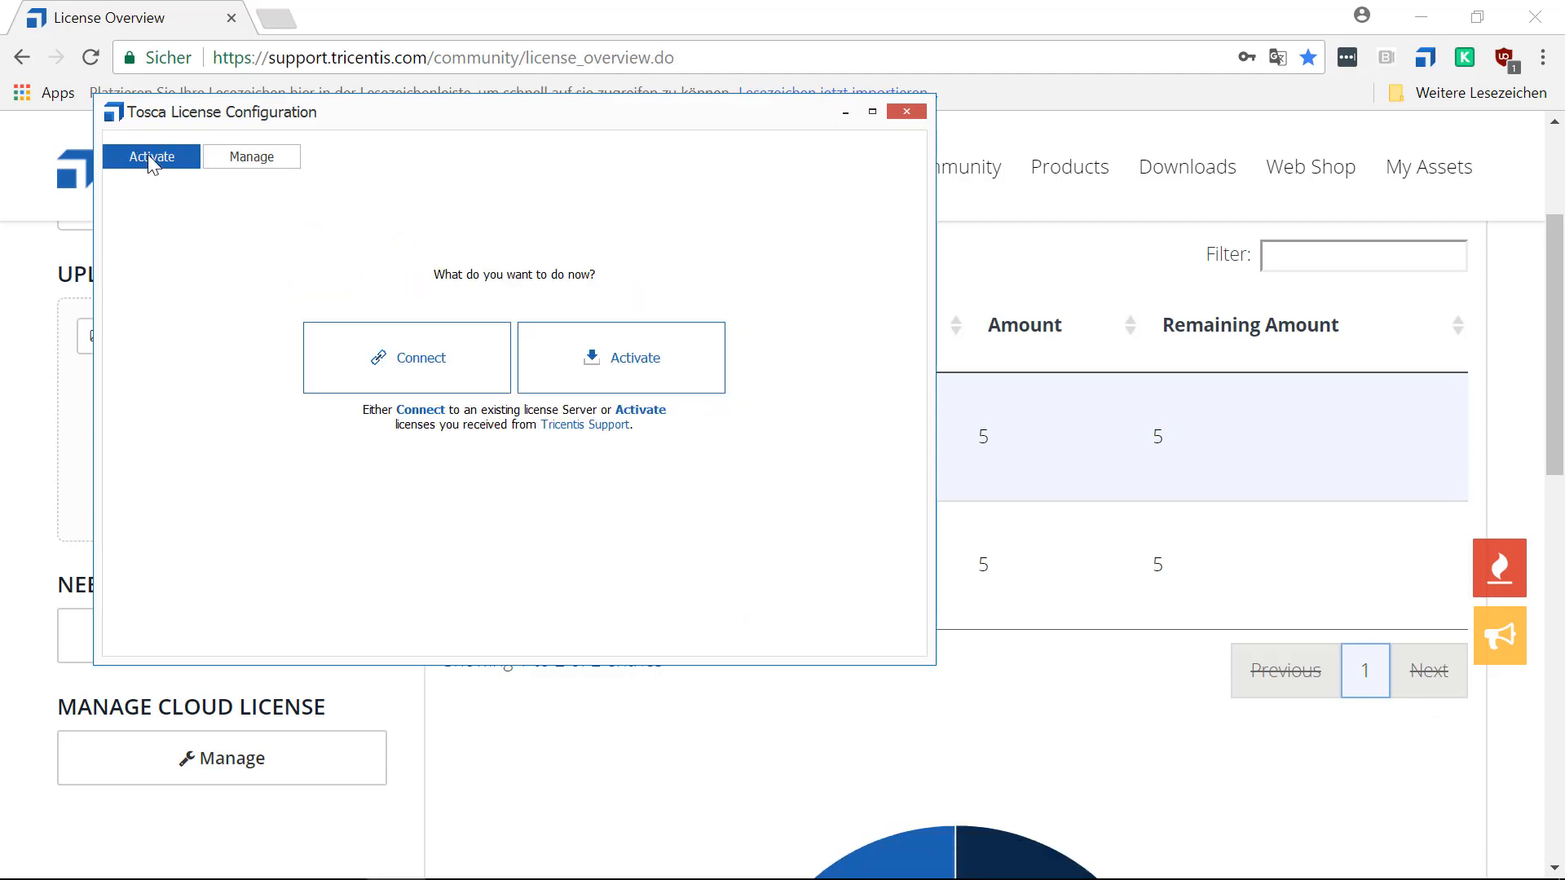
{"action": "left_click", "coordinate": [674, 364]}
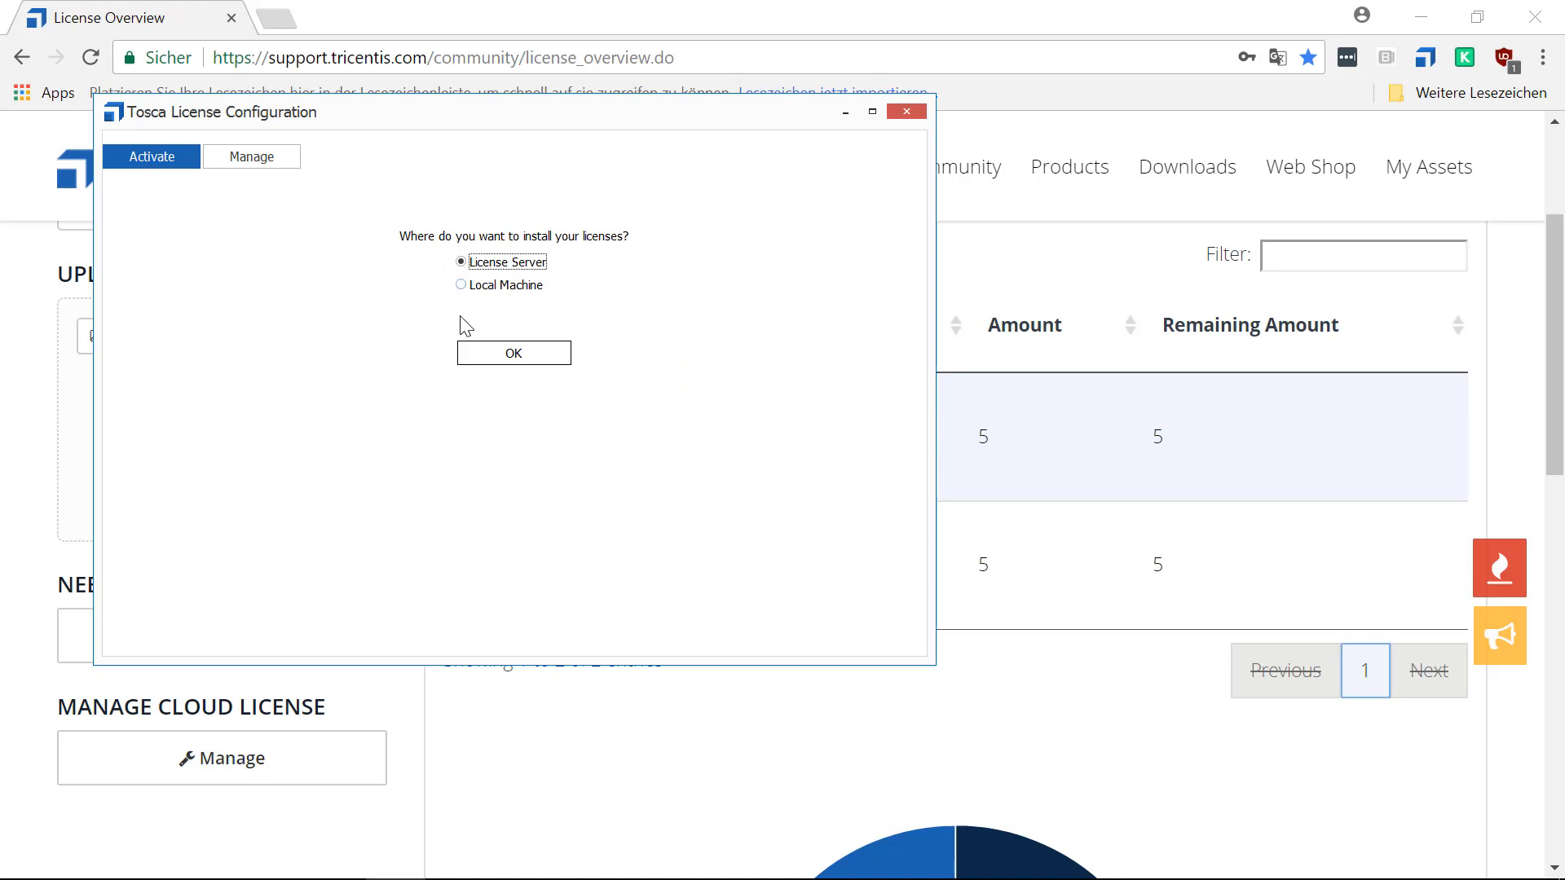
{"action": "left_click", "coordinate": [530, 352]}
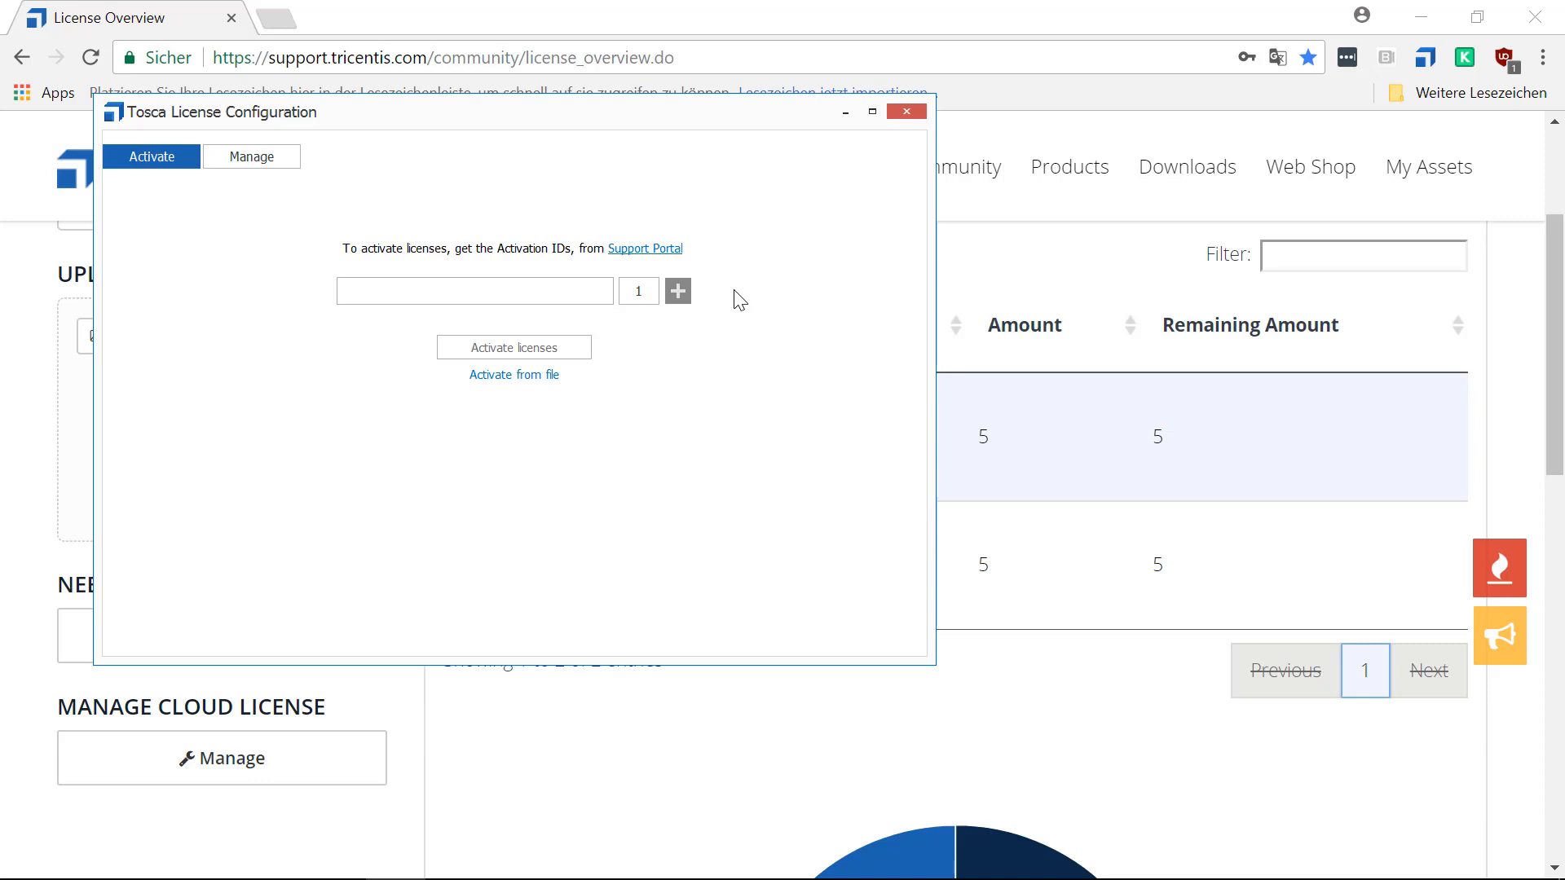
Paste the Premium Package's activation ID into the activation form and set its license amount to 5.
{"action": "left_click", "coordinate": [373, 289]}
{"action": "key", "text": "ctrl+v"}
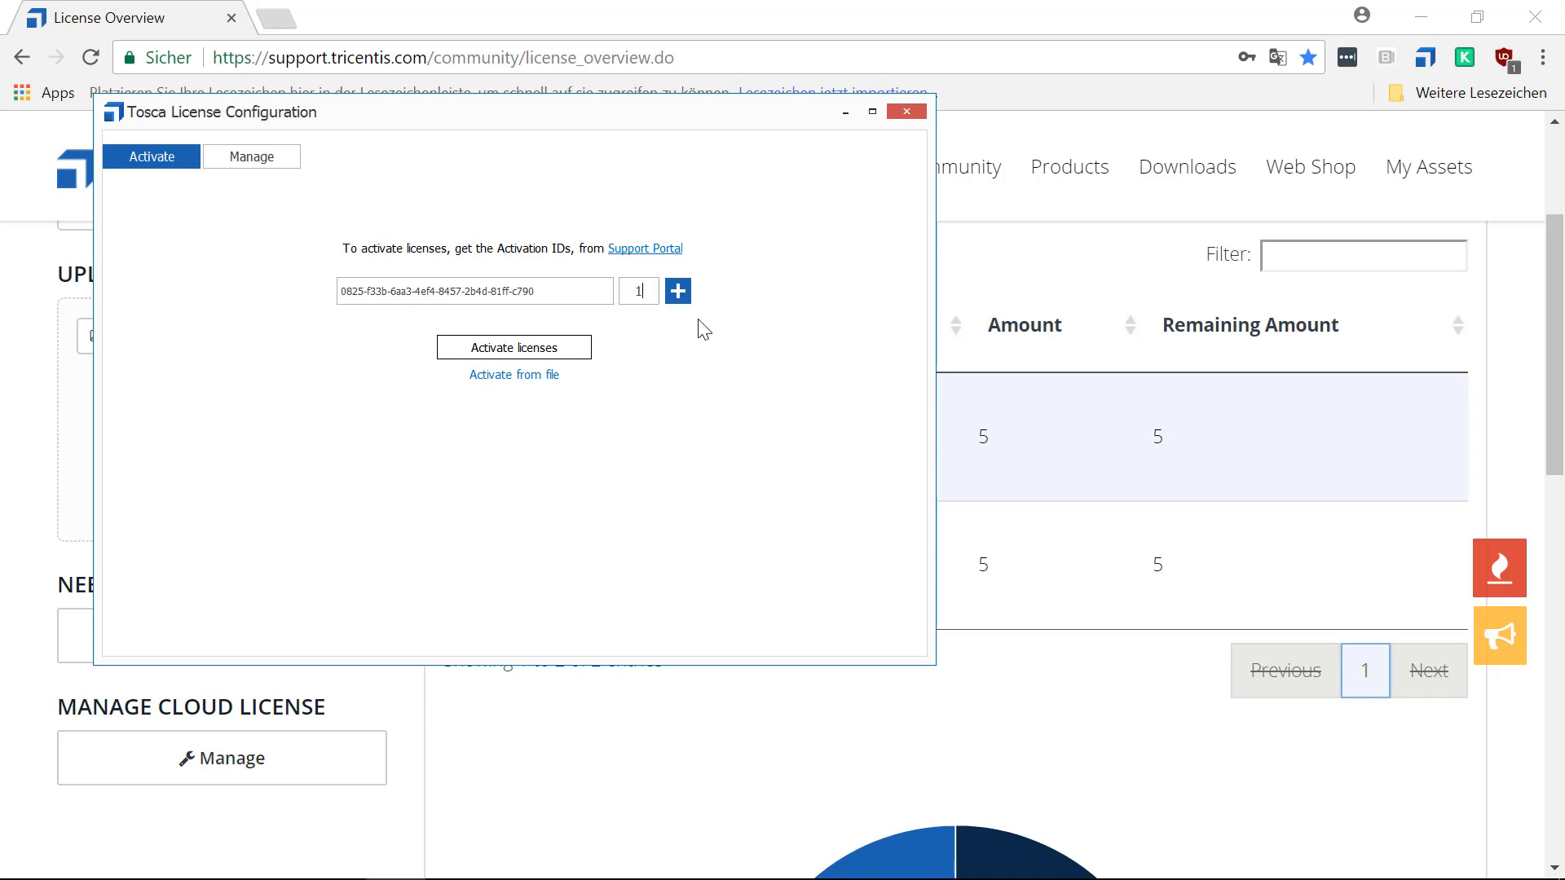
{"action": "double_click", "coordinate": [638, 290]}
{"action": "type", "text": "5"}
{"action": "double_click", "coordinate": [632, 288]}
Copy the Exploratory Edition V2's activation ID from the license overview and switch back to Tosca License Configuration.
{"action": "left_click", "coordinate": [695, 766]}
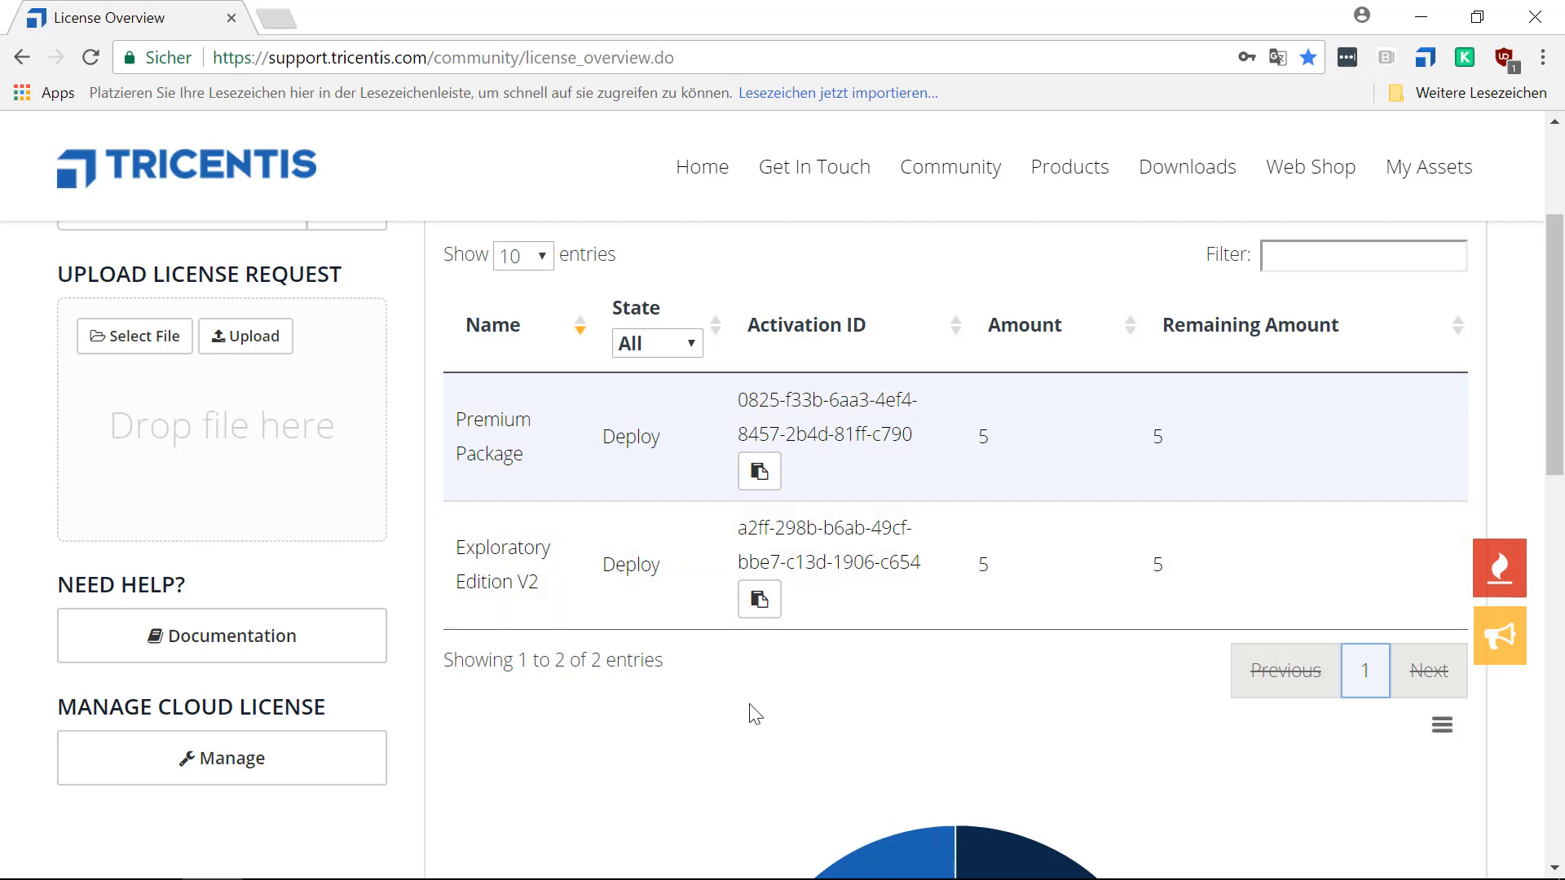
{"action": "left_click", "coordinate": [756, 603]}
{"action": "mouse_move", "coordinate": [463, 879]}
{"action": "left_click", "coordinate": [396, 856]}
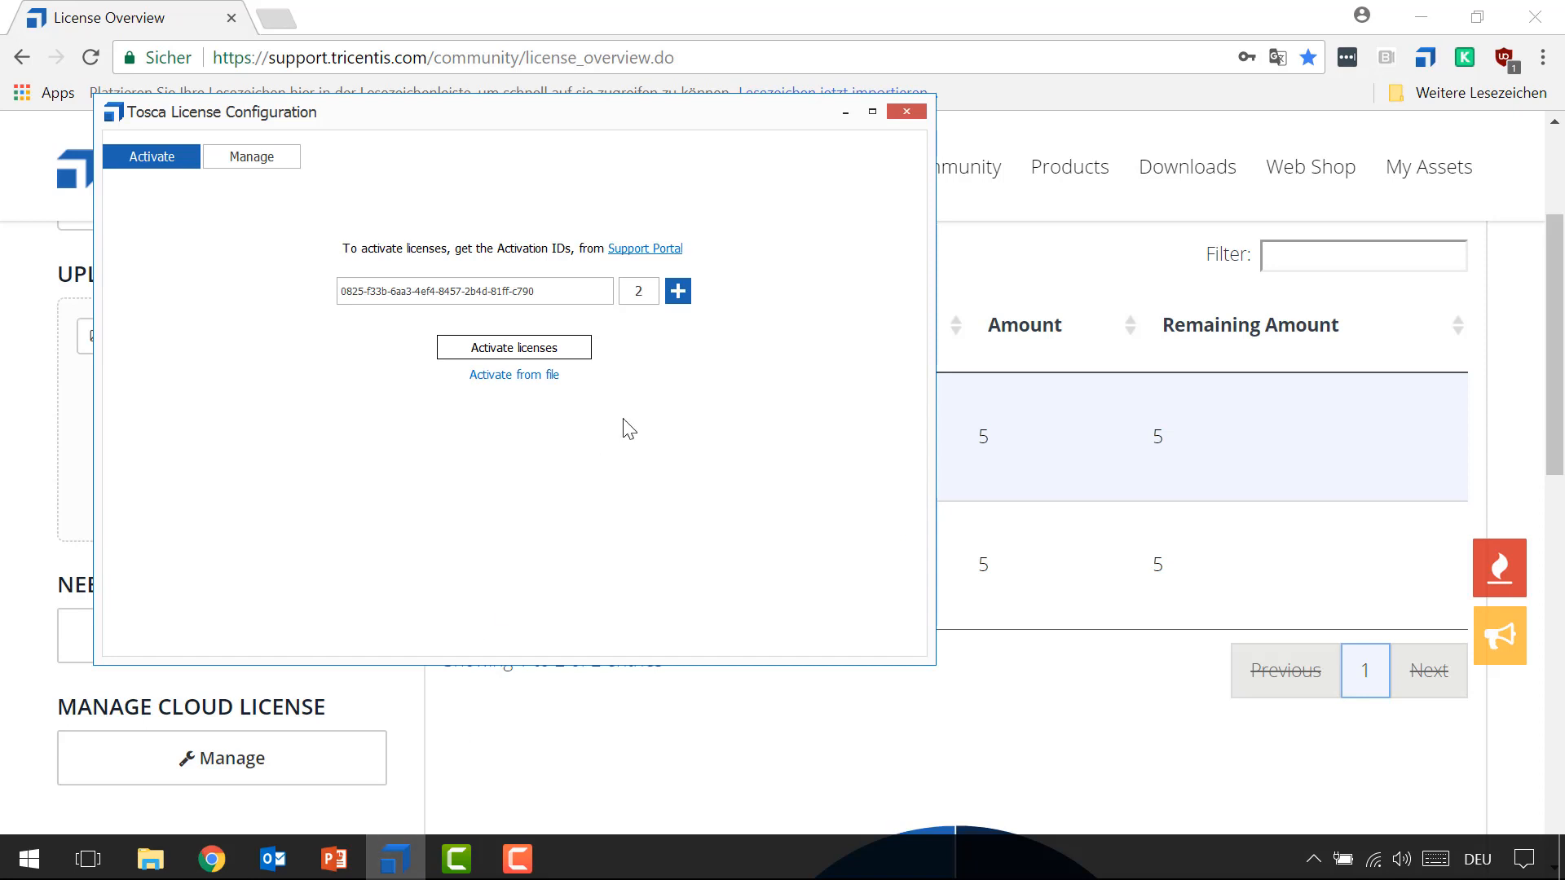
Add a second activation entry, paste the Exploratory Edition V2's activation ID into it and set its license amount to 2.
{"action": "left_click", "coordinate": [678, 291]}
{"action": "left_click", "coordinate": [396, 330]}
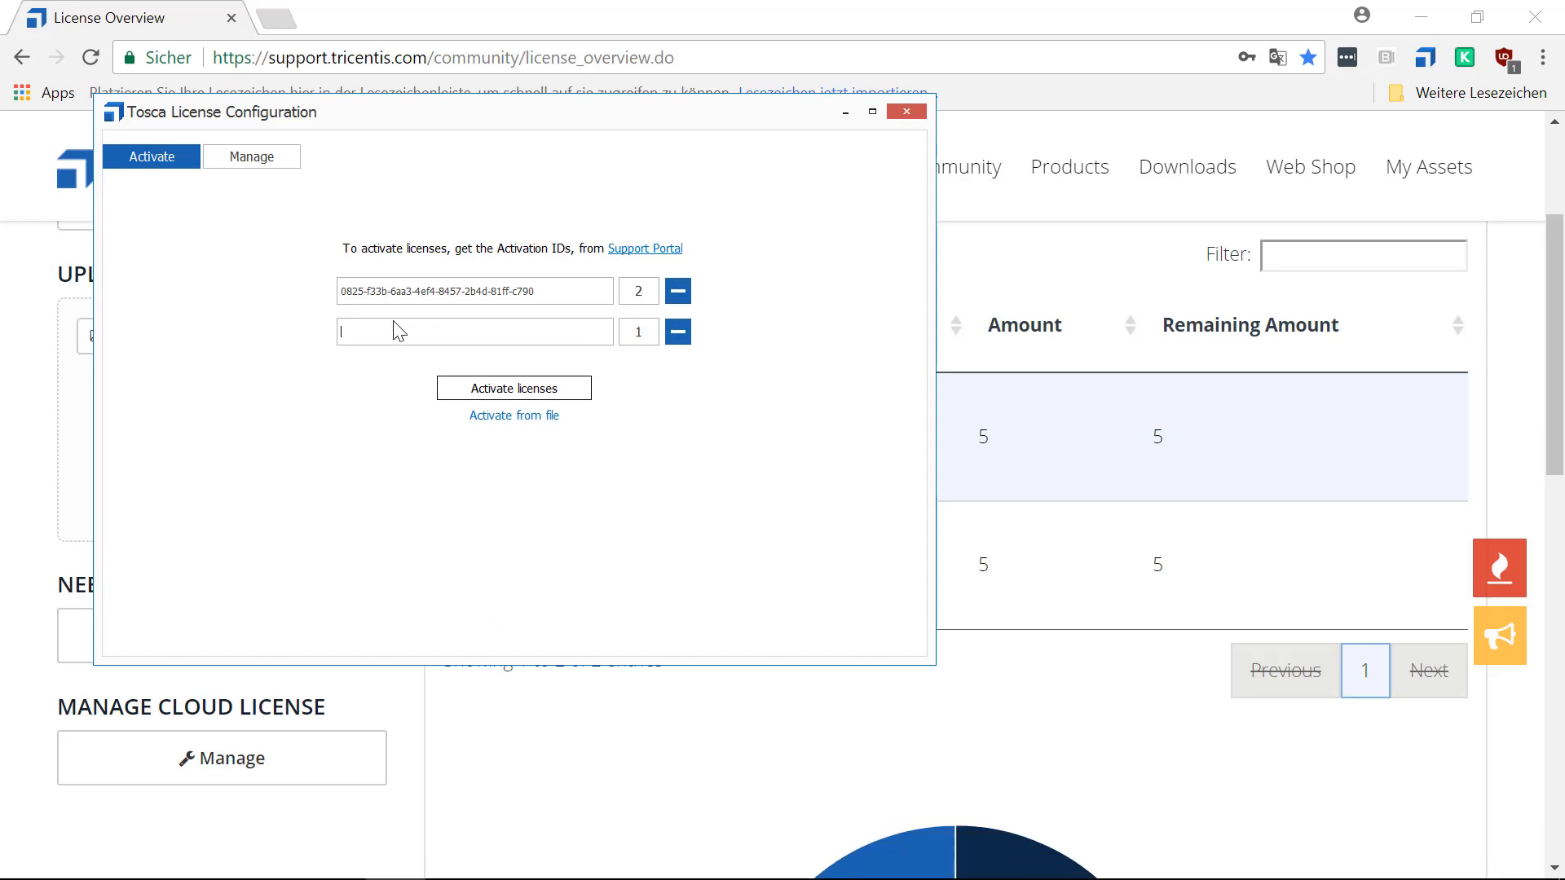
{"action": "key", "text": "ctrl+v"}
{"action": "left_click_drag", "start_coordinate": [649, 333], "coordinate": [635, 332]}
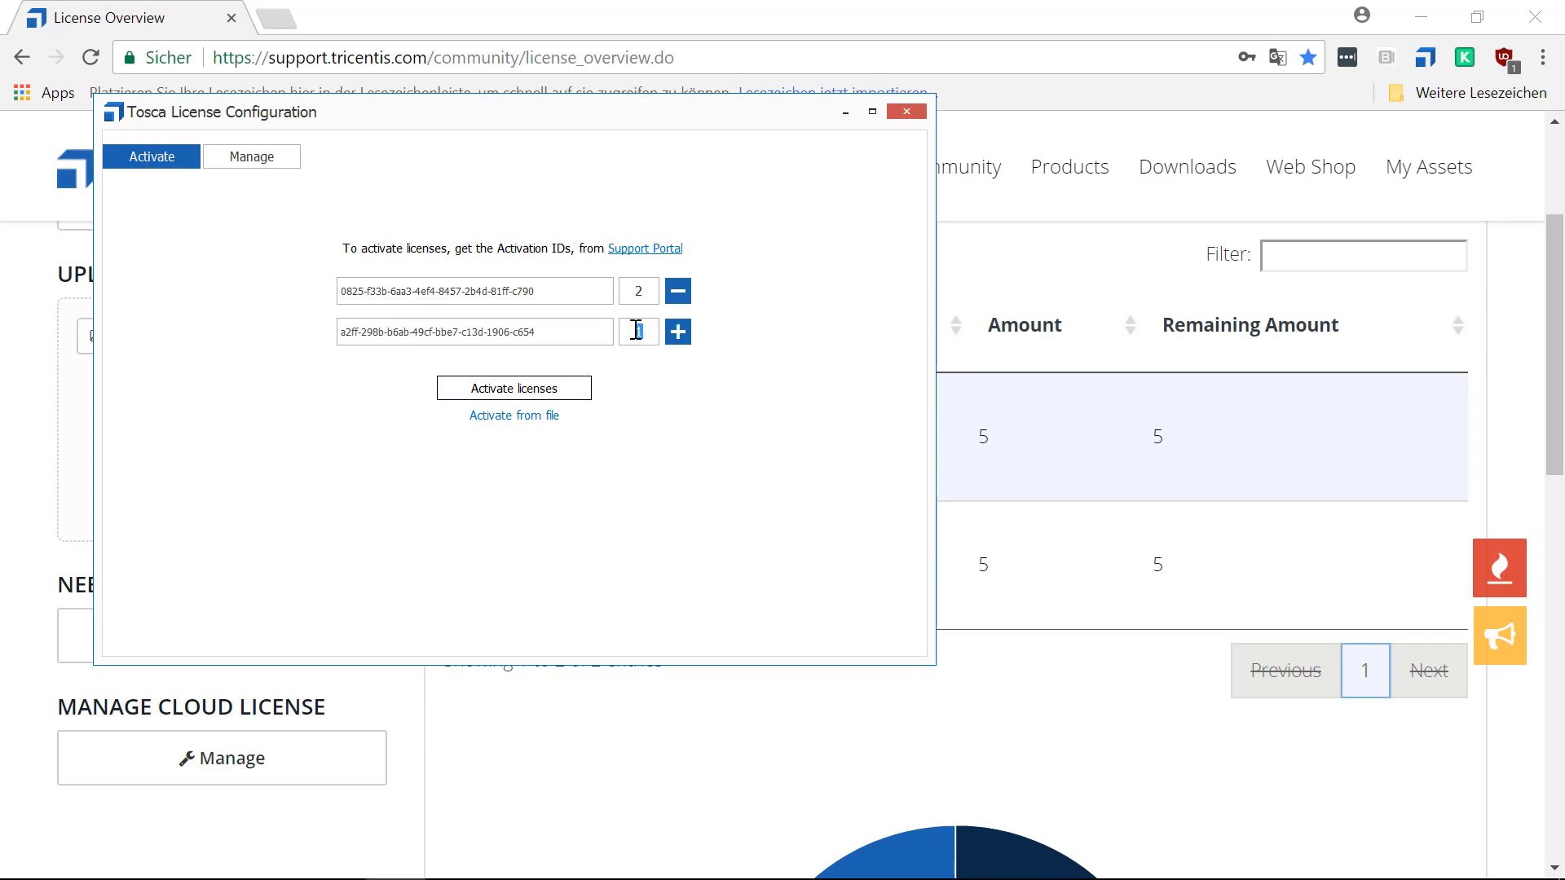
{"action": "type", "text": "2"}
Reposition the Tosca License Configuration window and activate the two entered licenses on the license server.
{"action": "left_click_drag", "start_coordinate": [568, 118], "coordinate": [1079, 139]}
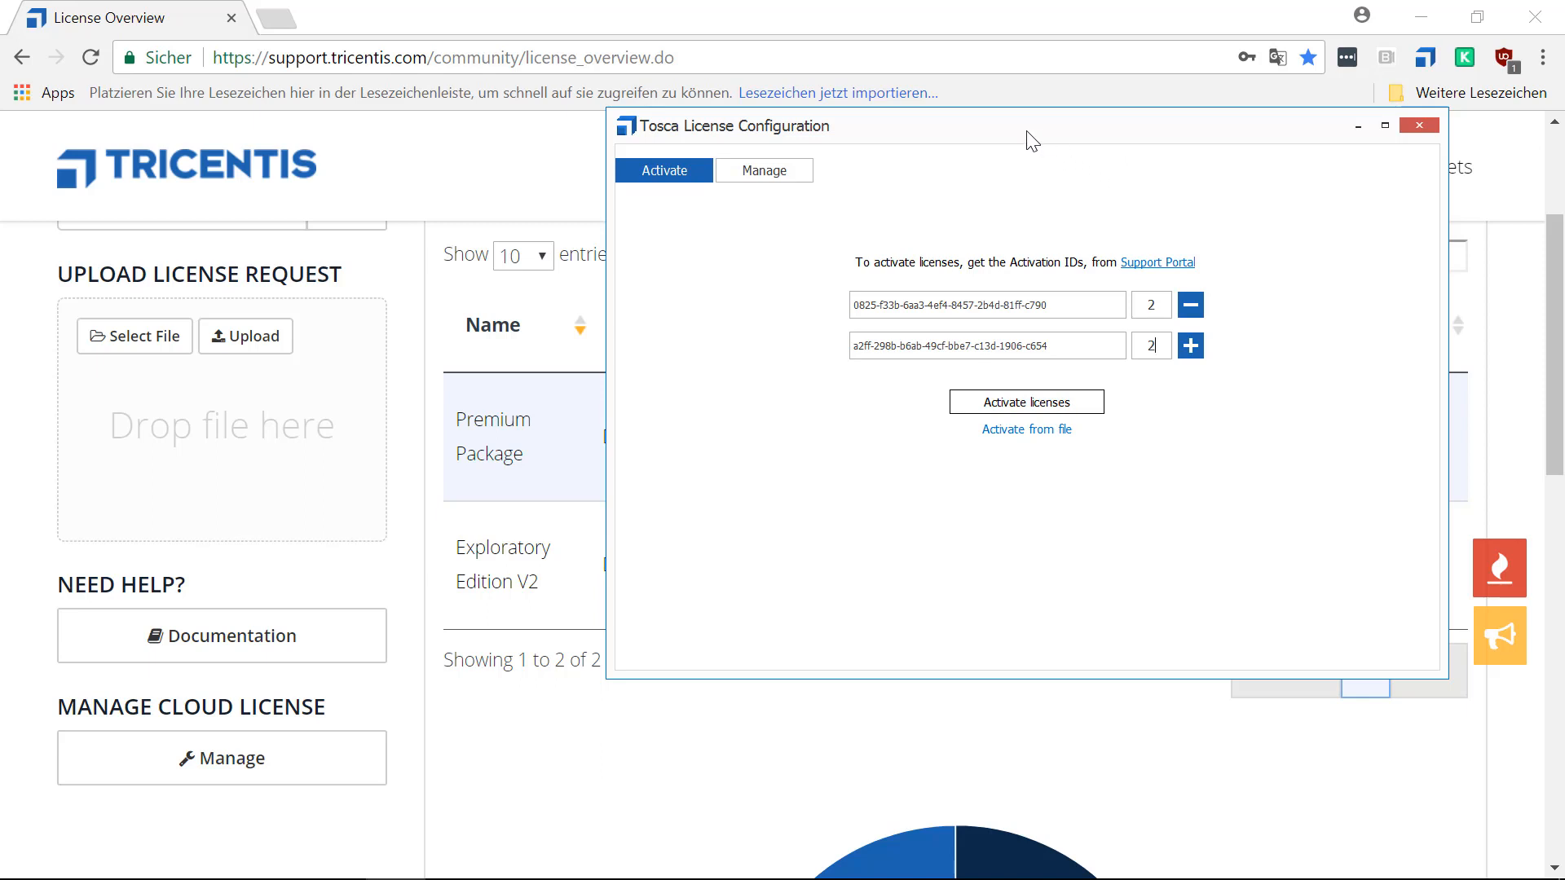
{"action": "left_click_drag", "start_coordinate": [1031, 140], "coordinate": [748, 132]}
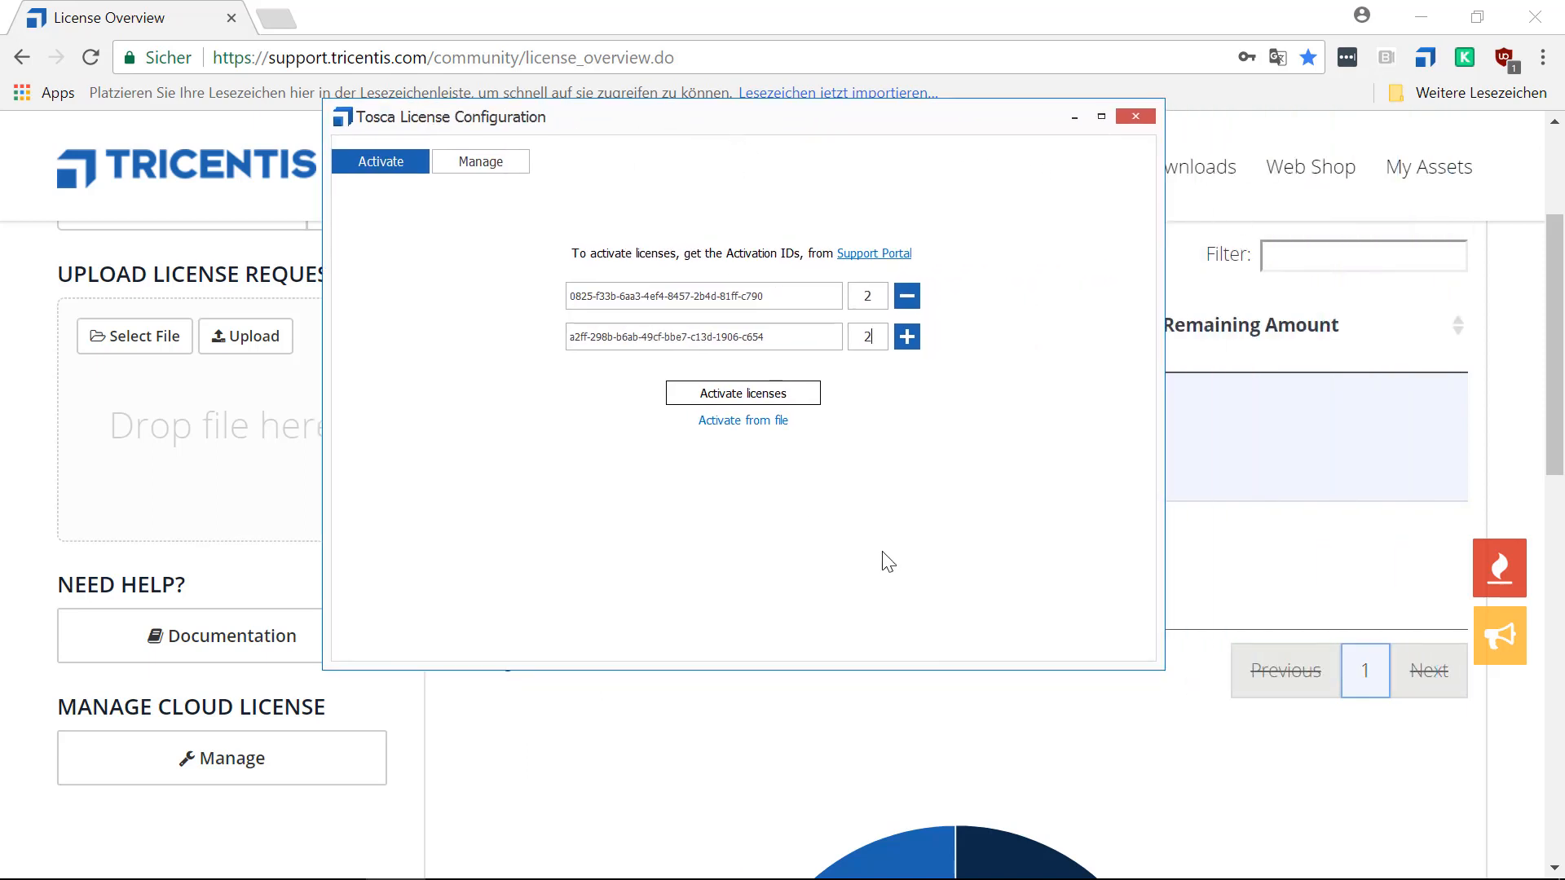
{"action": "left_click", "coordinate": [699, 394]}
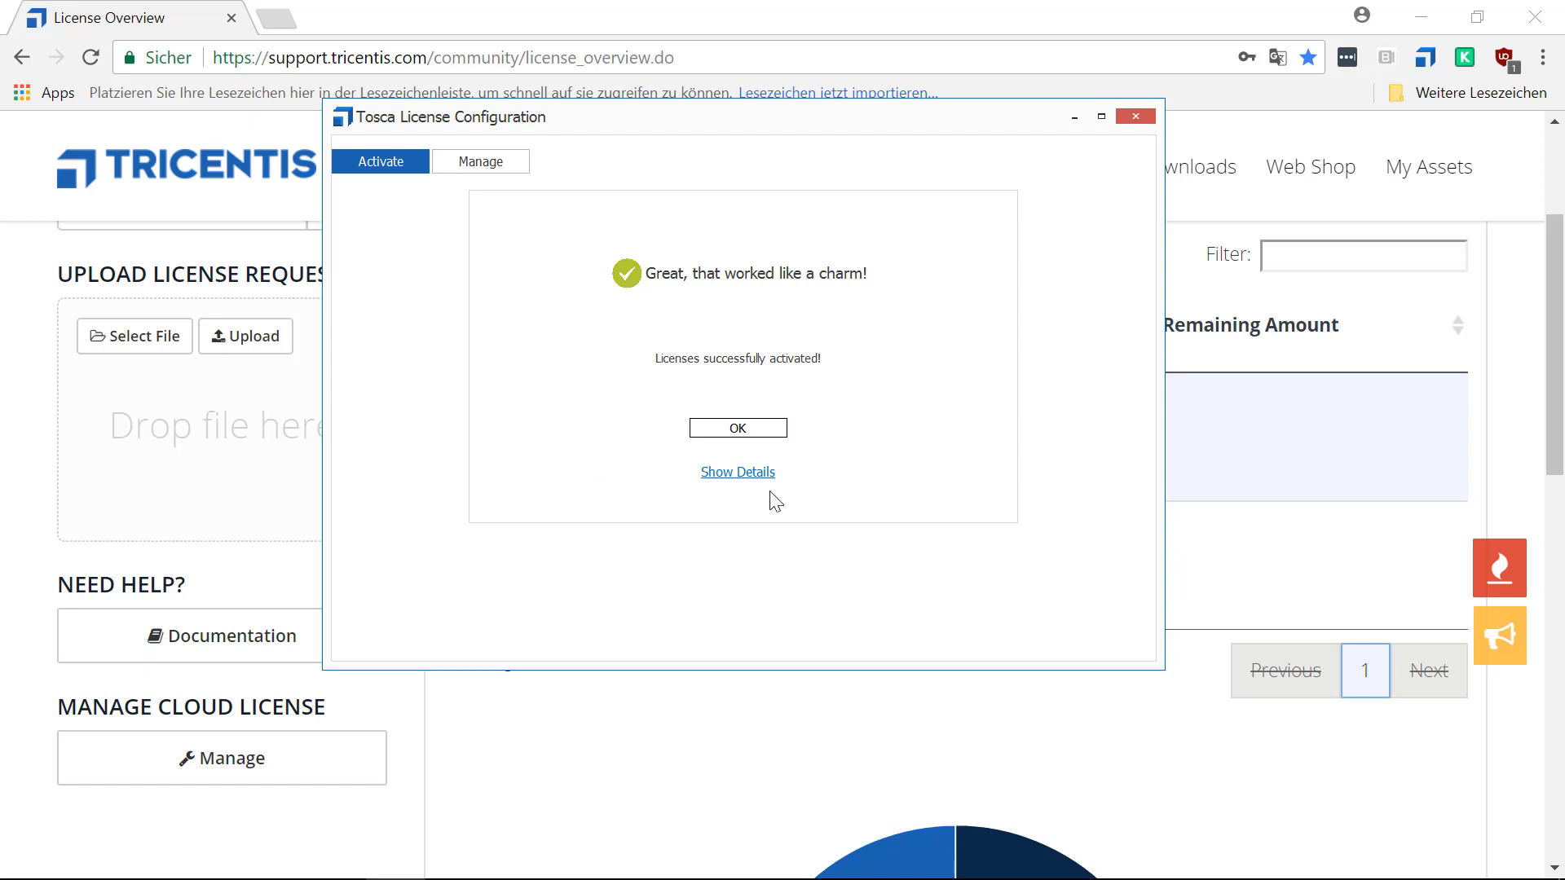
Show the activation details and examine the components, availability and validity of the Exploratory Edition and Premium Package on the license server.
{"action": "left_click", "coordinate": [748, 474]}
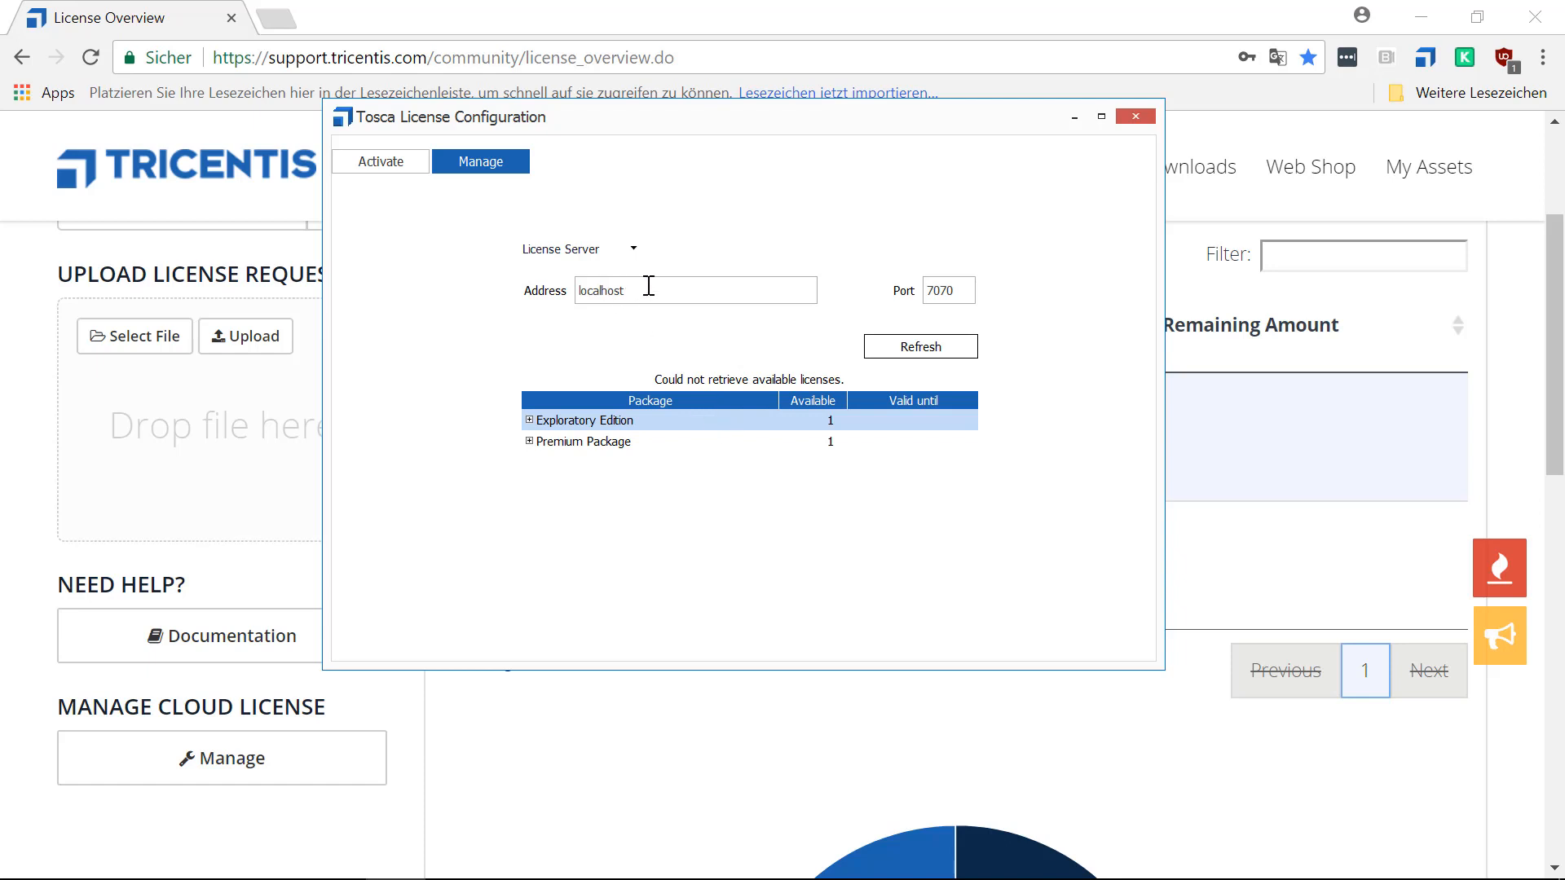
{"action": "double_click", "coordinate": [600, 288]}
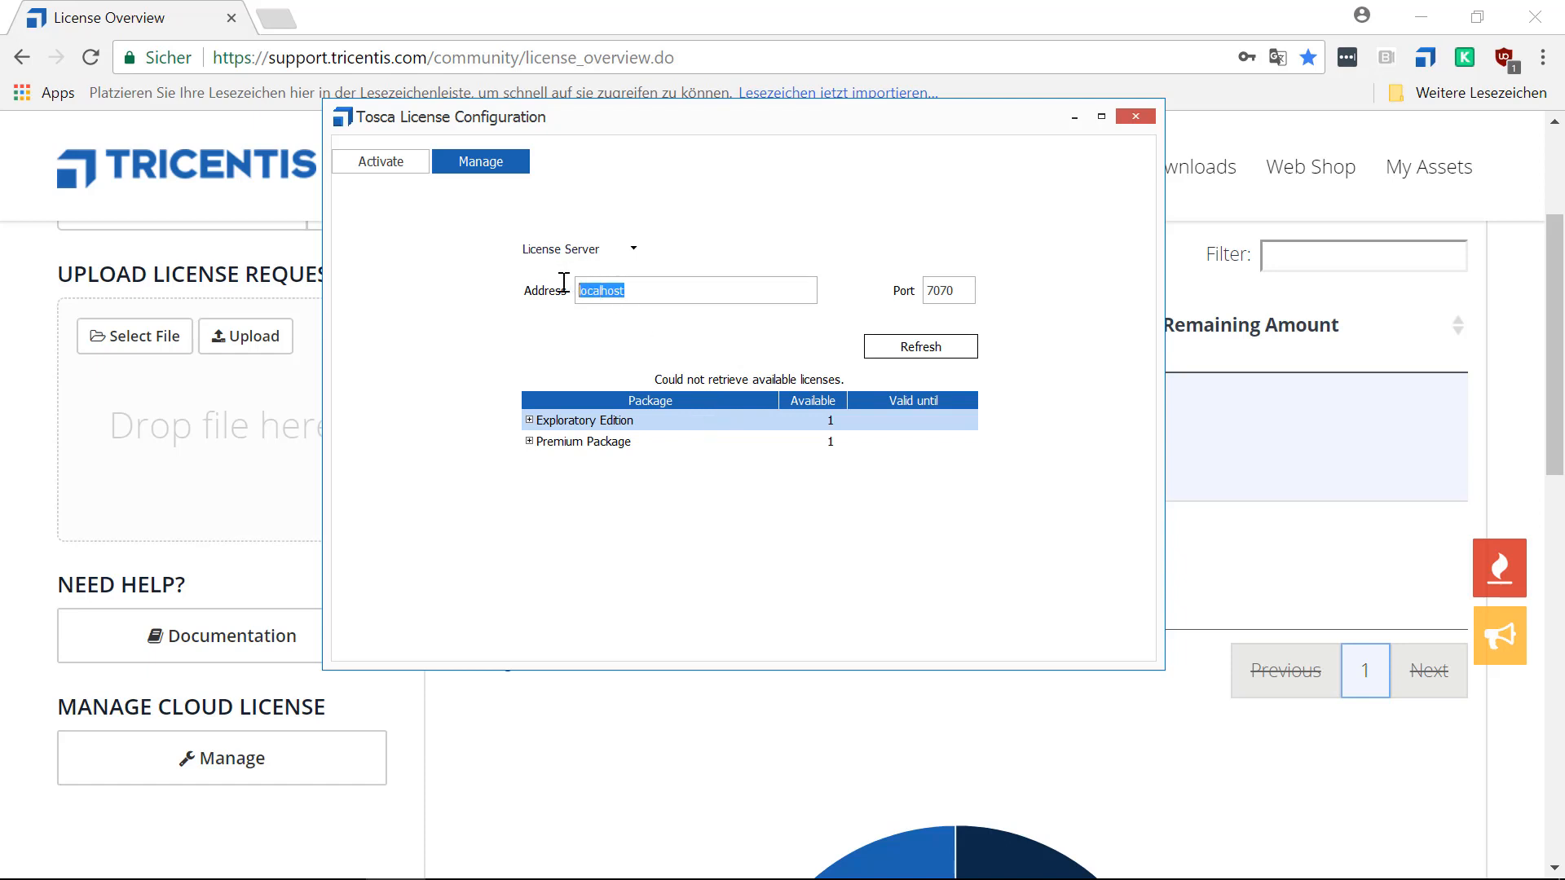
{"action": "left_click", "coordinate": [670, 291]}
{"action": "double_click", "coordinate": [604, 287]}
{"action": "left_click", "coordinate": [529, 421]}
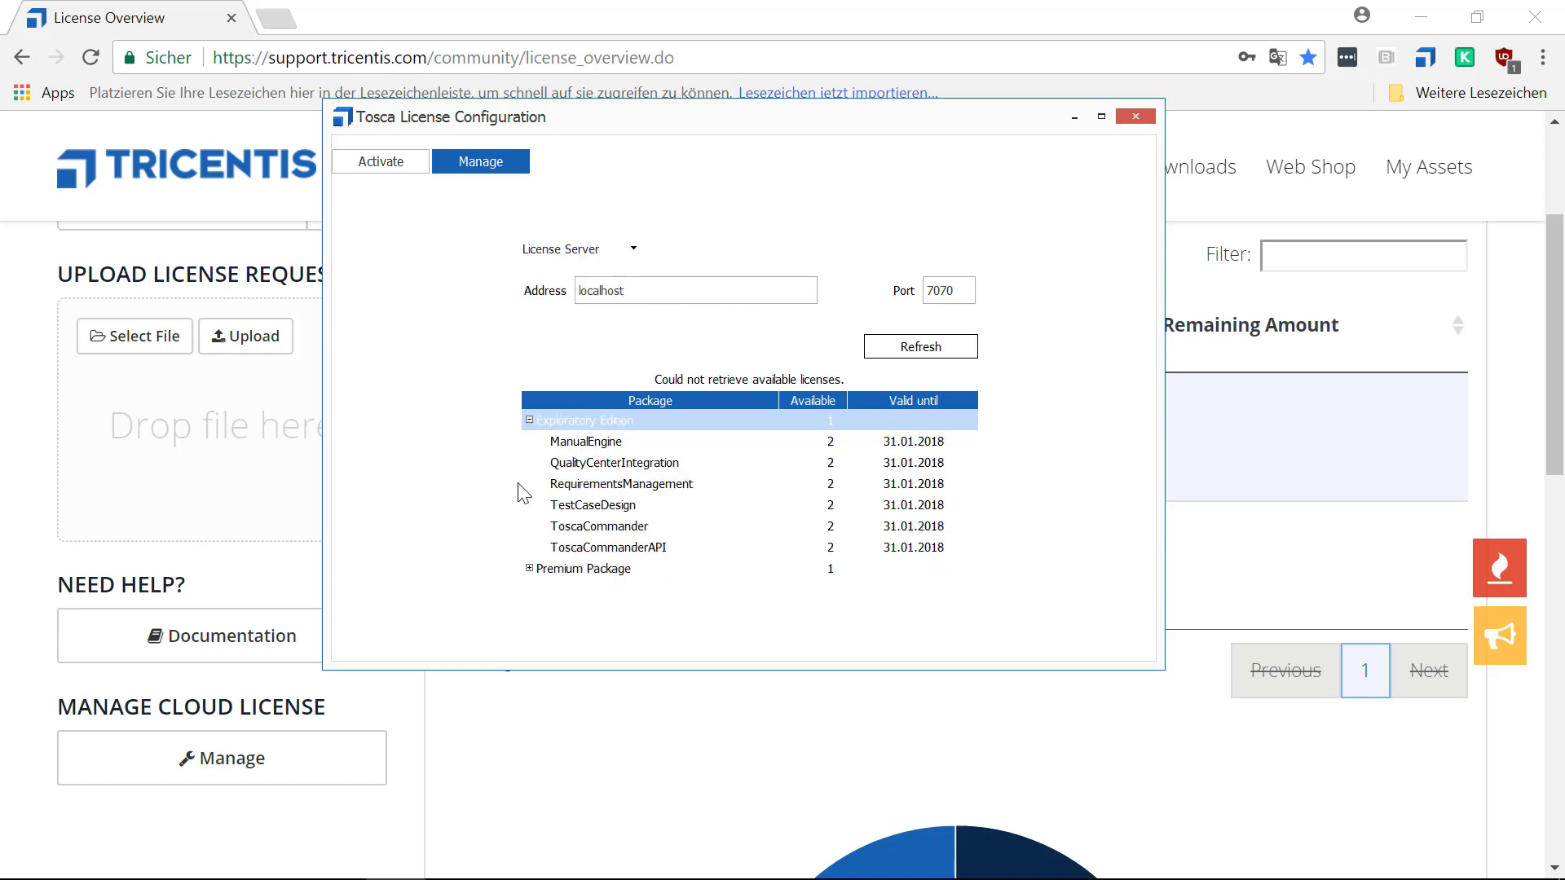
{"action": "left_click", "coordinate": [528, 568]}
{"action": "scroll", "coordinate": [633, 504], "scroll_direction": "down", "scroll_amount": 1}
{"action": "scroll", "coordinate": [906, 516], "scroll_direction": "down", "scroll_amount": 8}
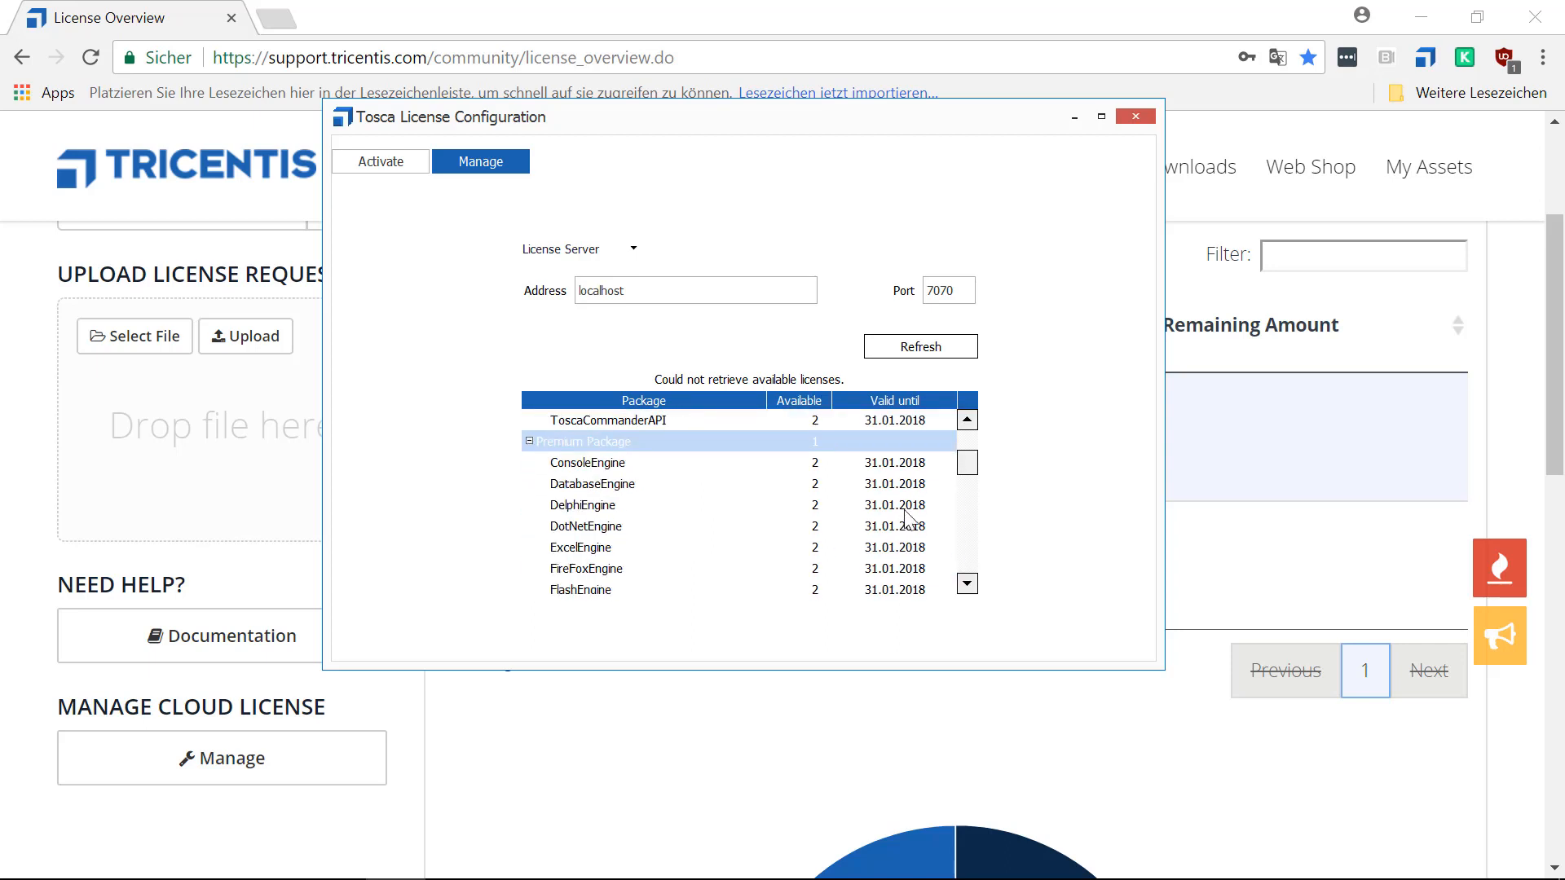
{"action": "scroll", "coordinate": [906, 517], "scroll_direction": "down", "scroll_amount": 3}
{"action": "scroll", "coordinate": [907, 516], "scroll_direction": "up", "scroll_amount": 10}
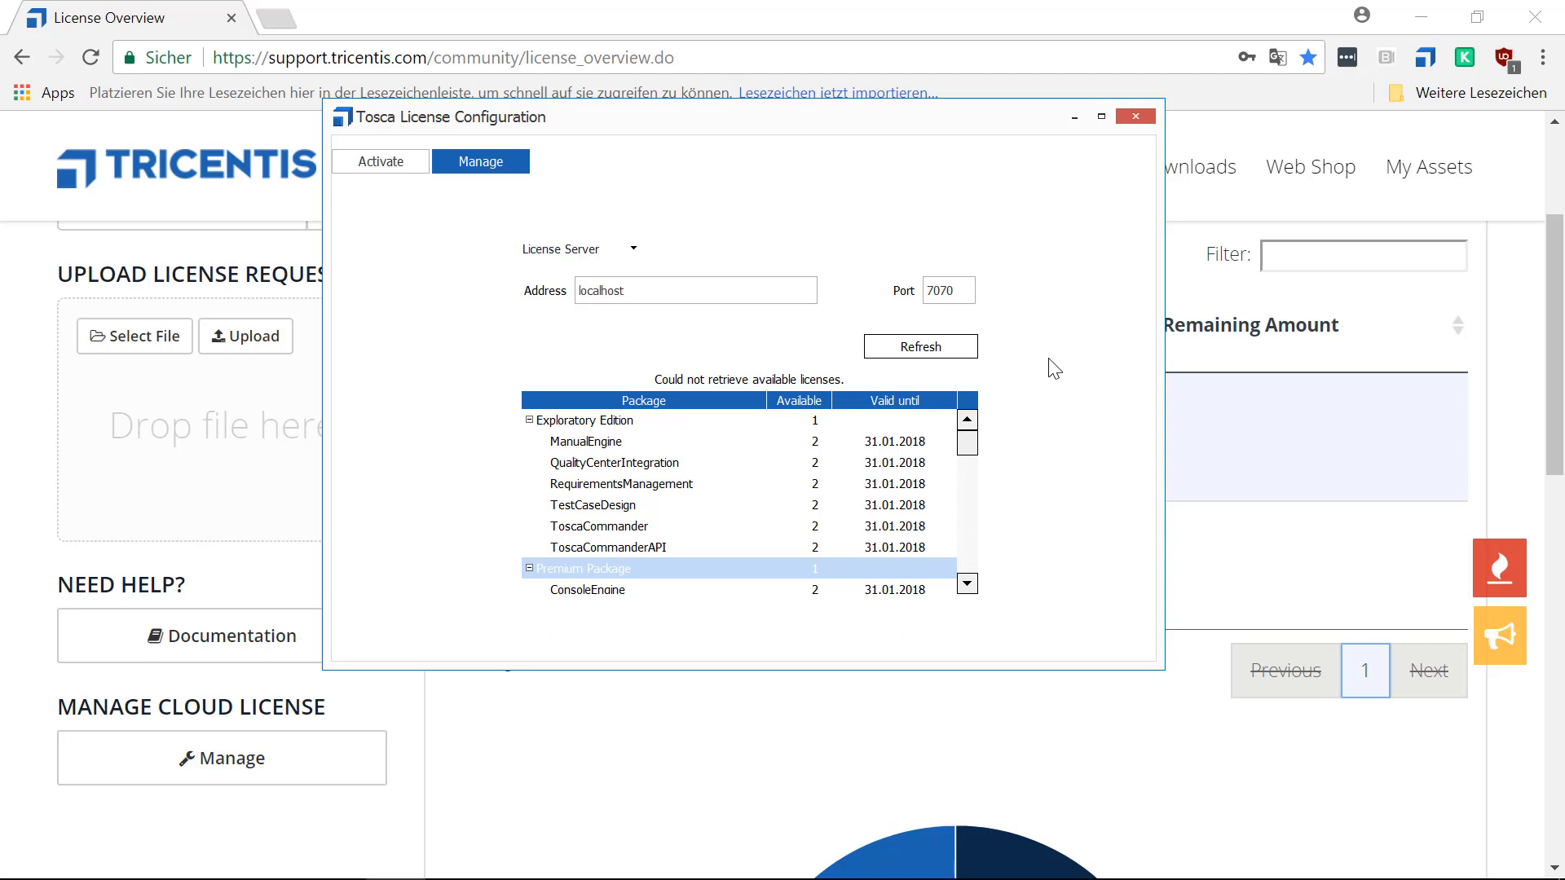
Return to the activation start page, then copy the Premium Package's activation ID from the license overview in the browser.
{"action": "left_click", "coordinate": [389, 165]}
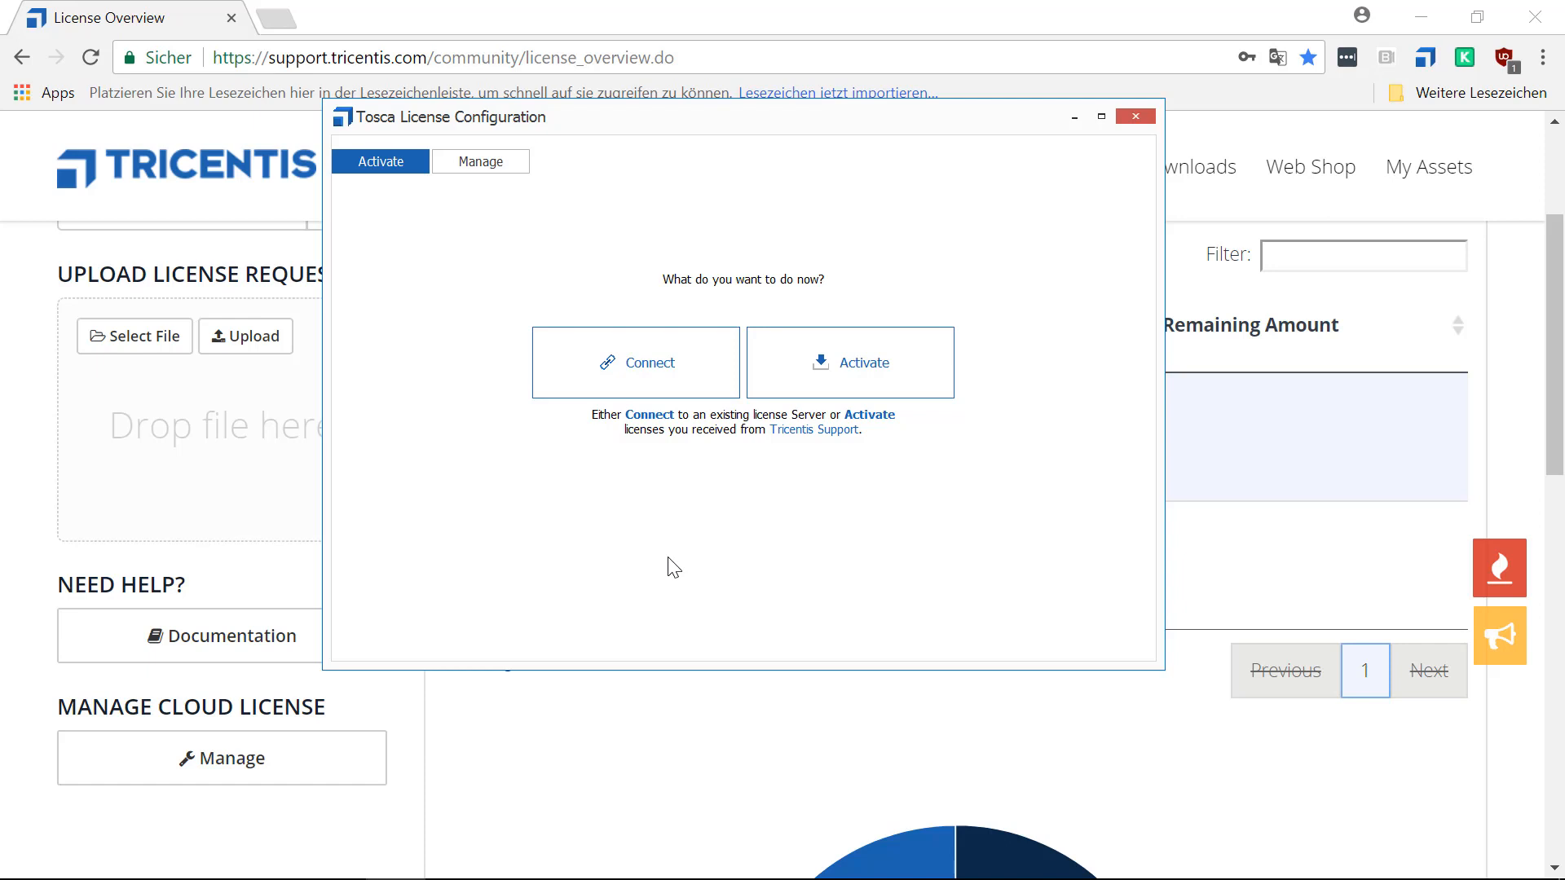
{"action": "left_click", "coordinate": [674, 752]}
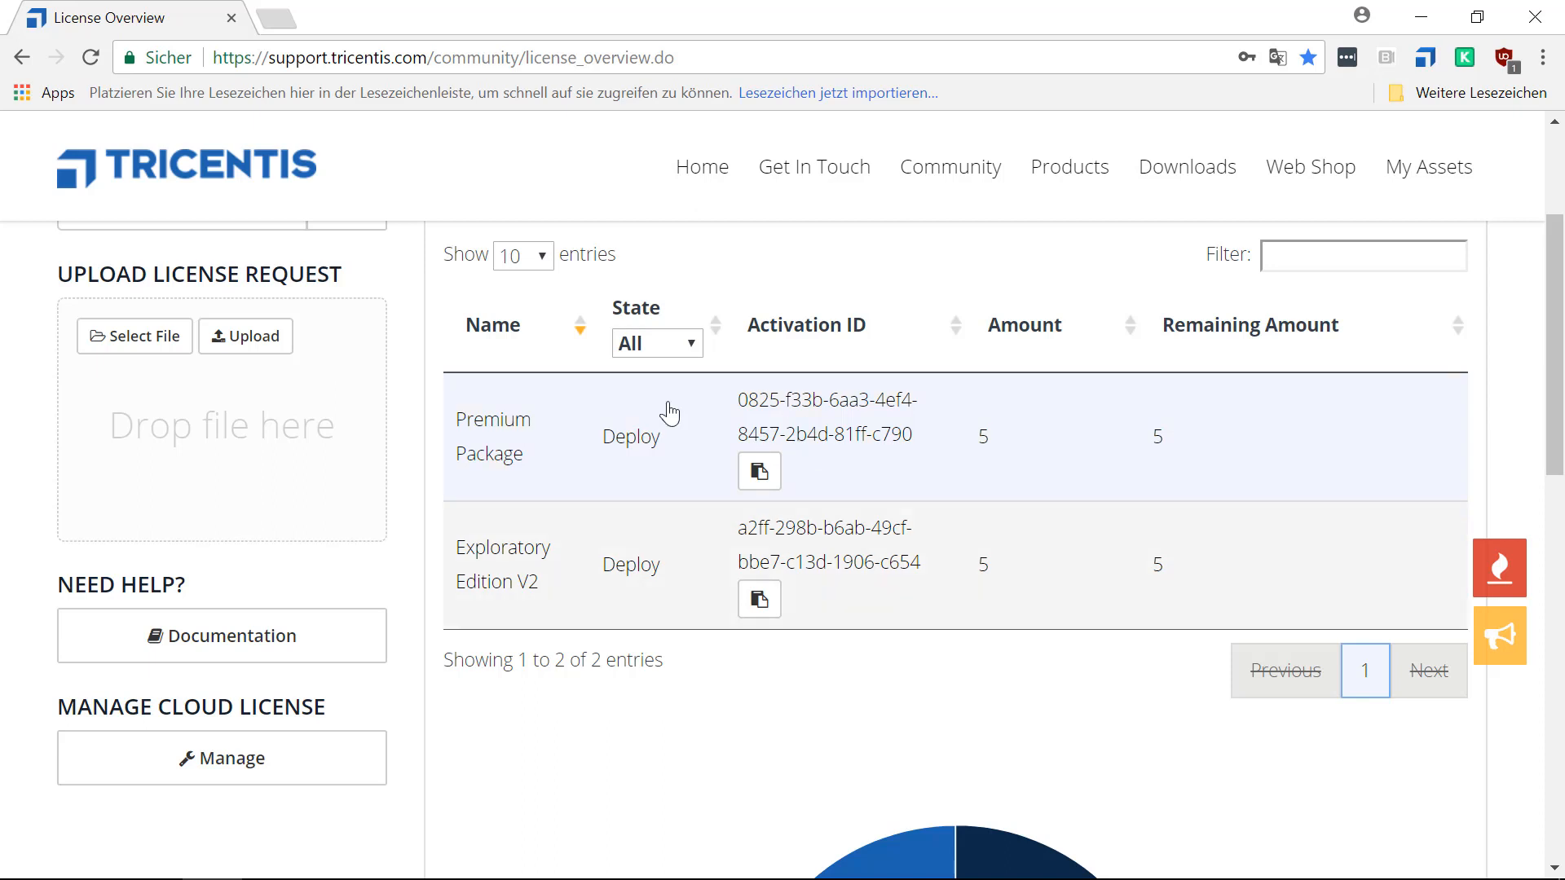
{"action": "left_click", "coordinate": [758, 472]}
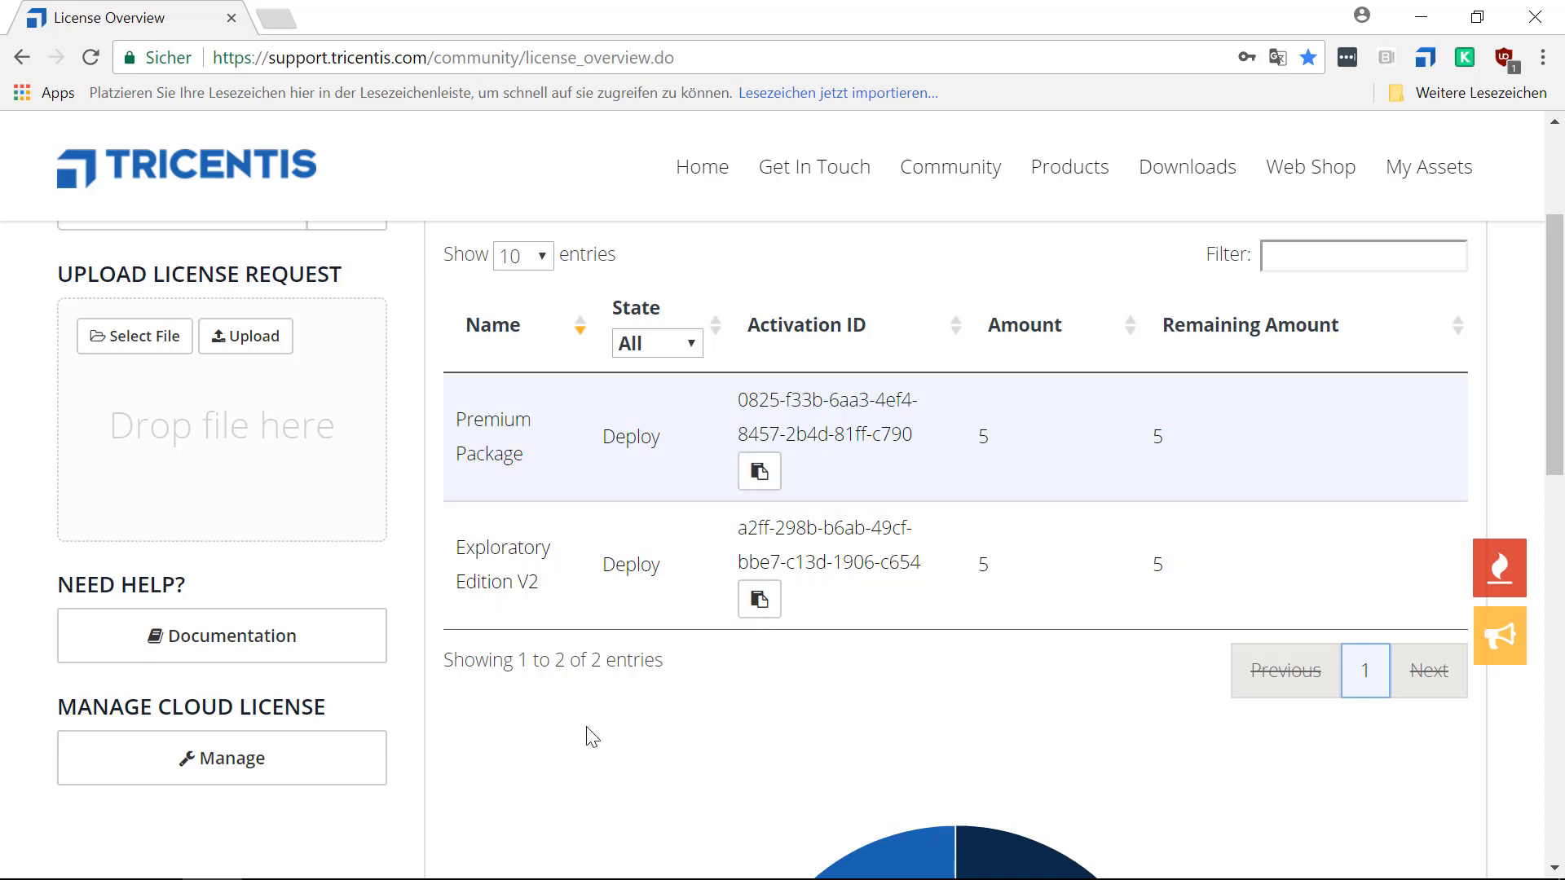
In Tosca License Configuration, start an activation with Local Machine as the installation target and paste the Premium Package's activation ID.
{"action": "mouse_move", "coordinate": [552, 879]}
{"action": "left_click", "coordinate": [395, 855]}
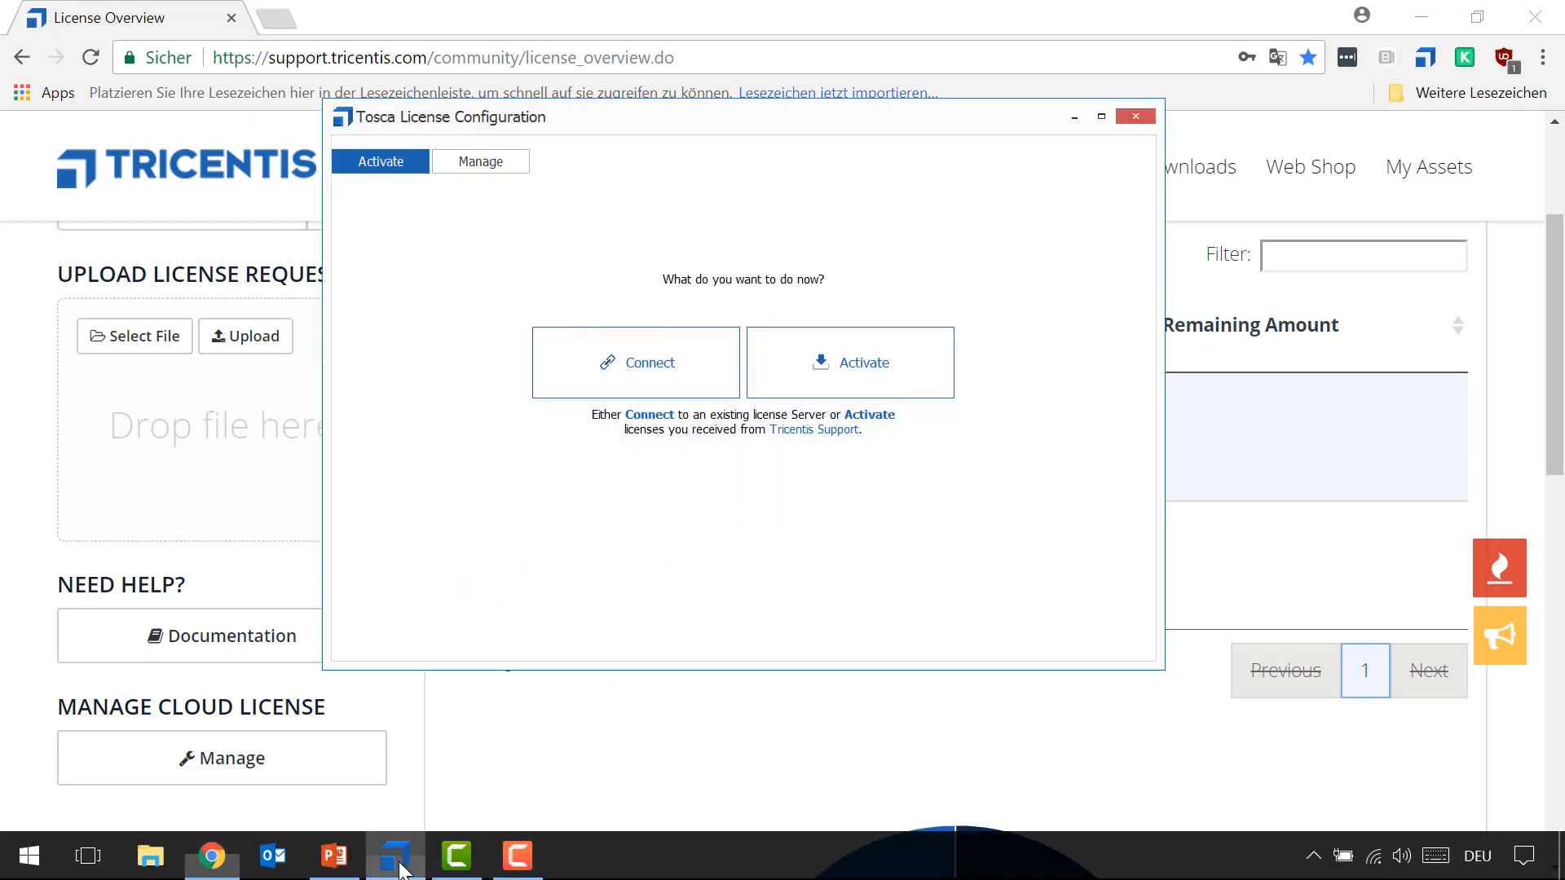
{"action": "left_click", "coordinate": [850, 371]}
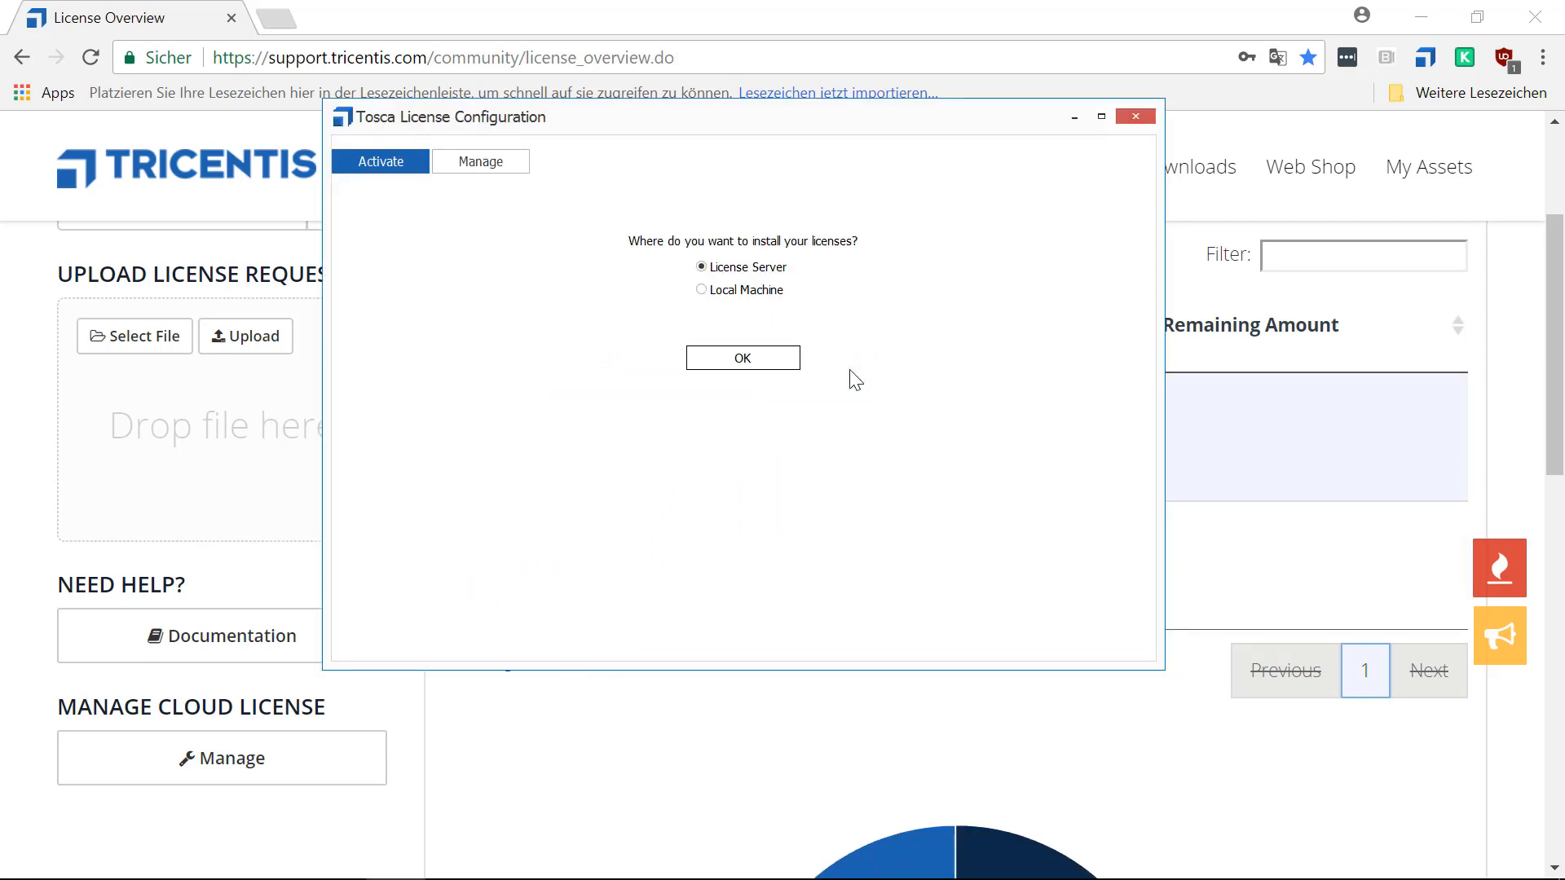
{"action": "left_click", "coordinate": [702, 291]}
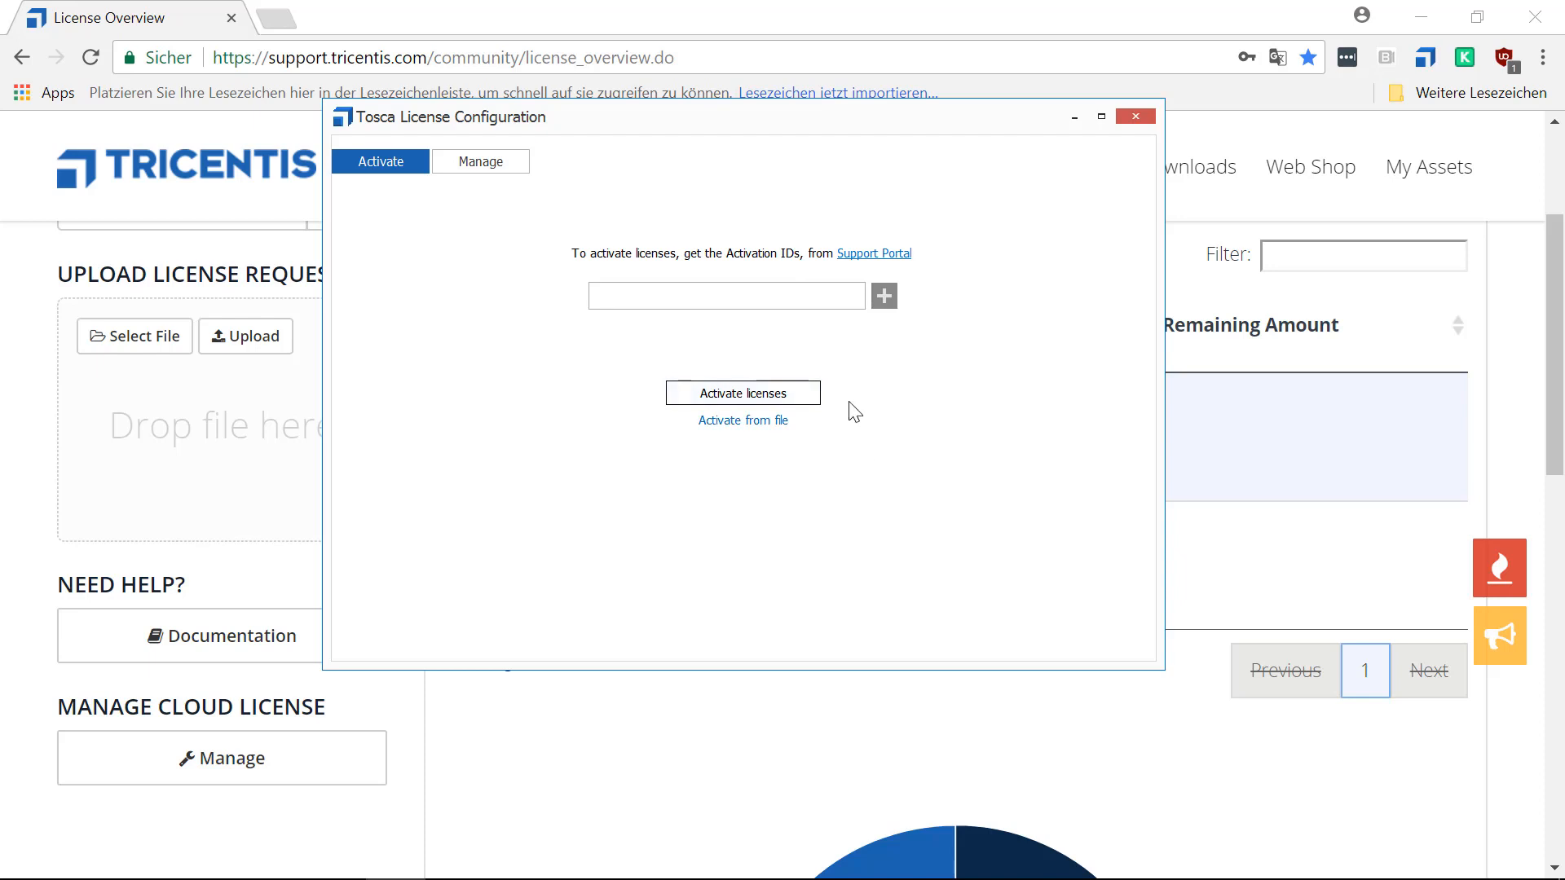
{"action": "left_click", "coordinate": [707, 297]}
{"action": "key", "text": "ctrl+v"}
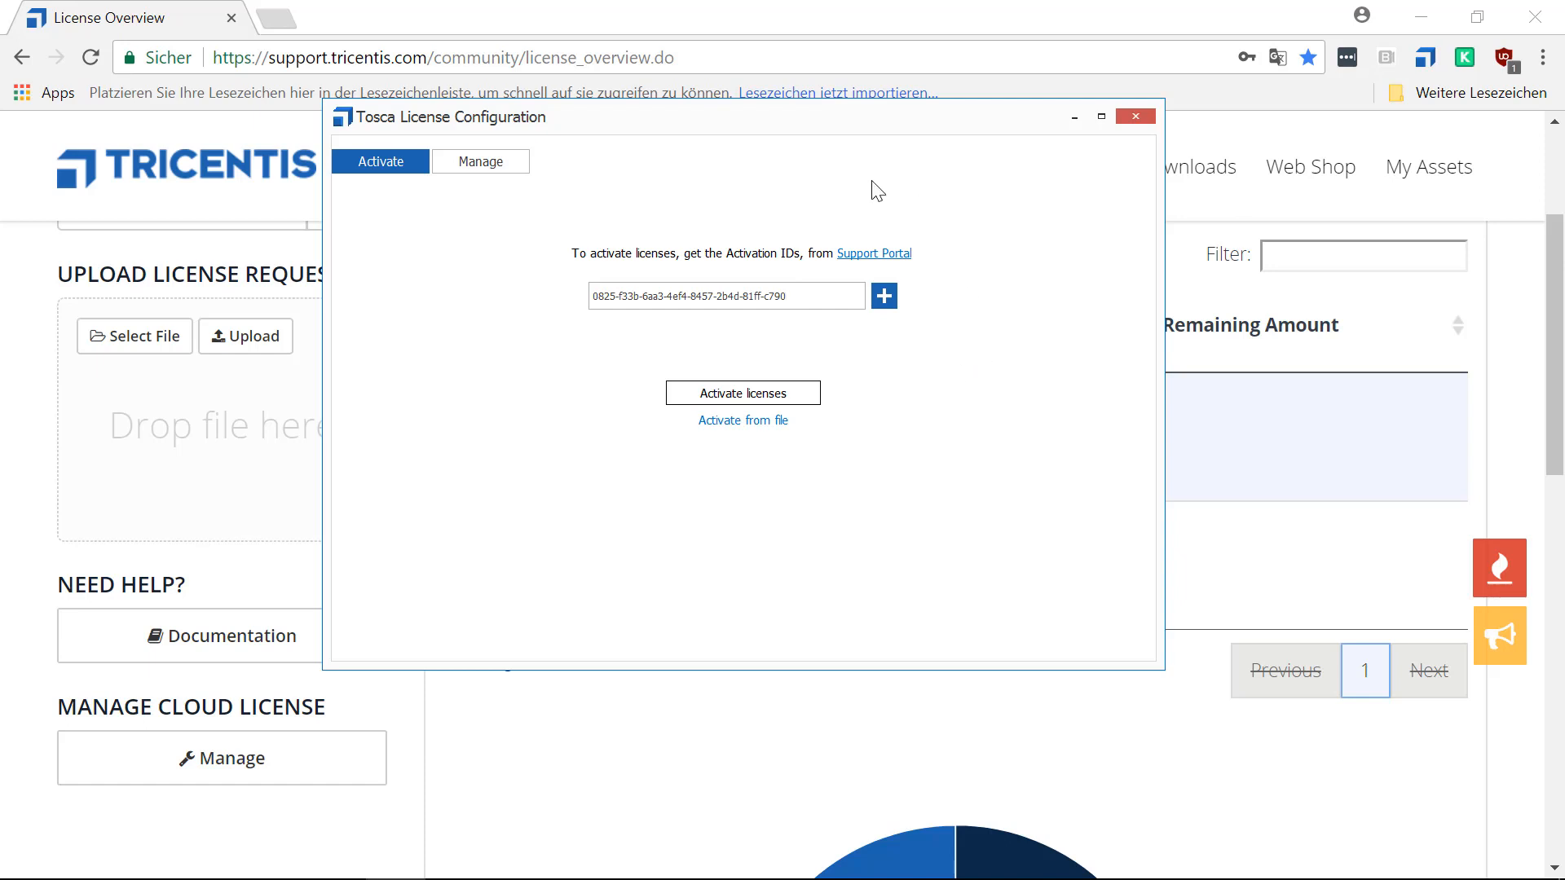
Add a second entry to the local machine activation and fill it with the Exploratory Edition V2's activation ID copied from the license overview.
{"action": "left_click", "coordinate": [883, 299]}
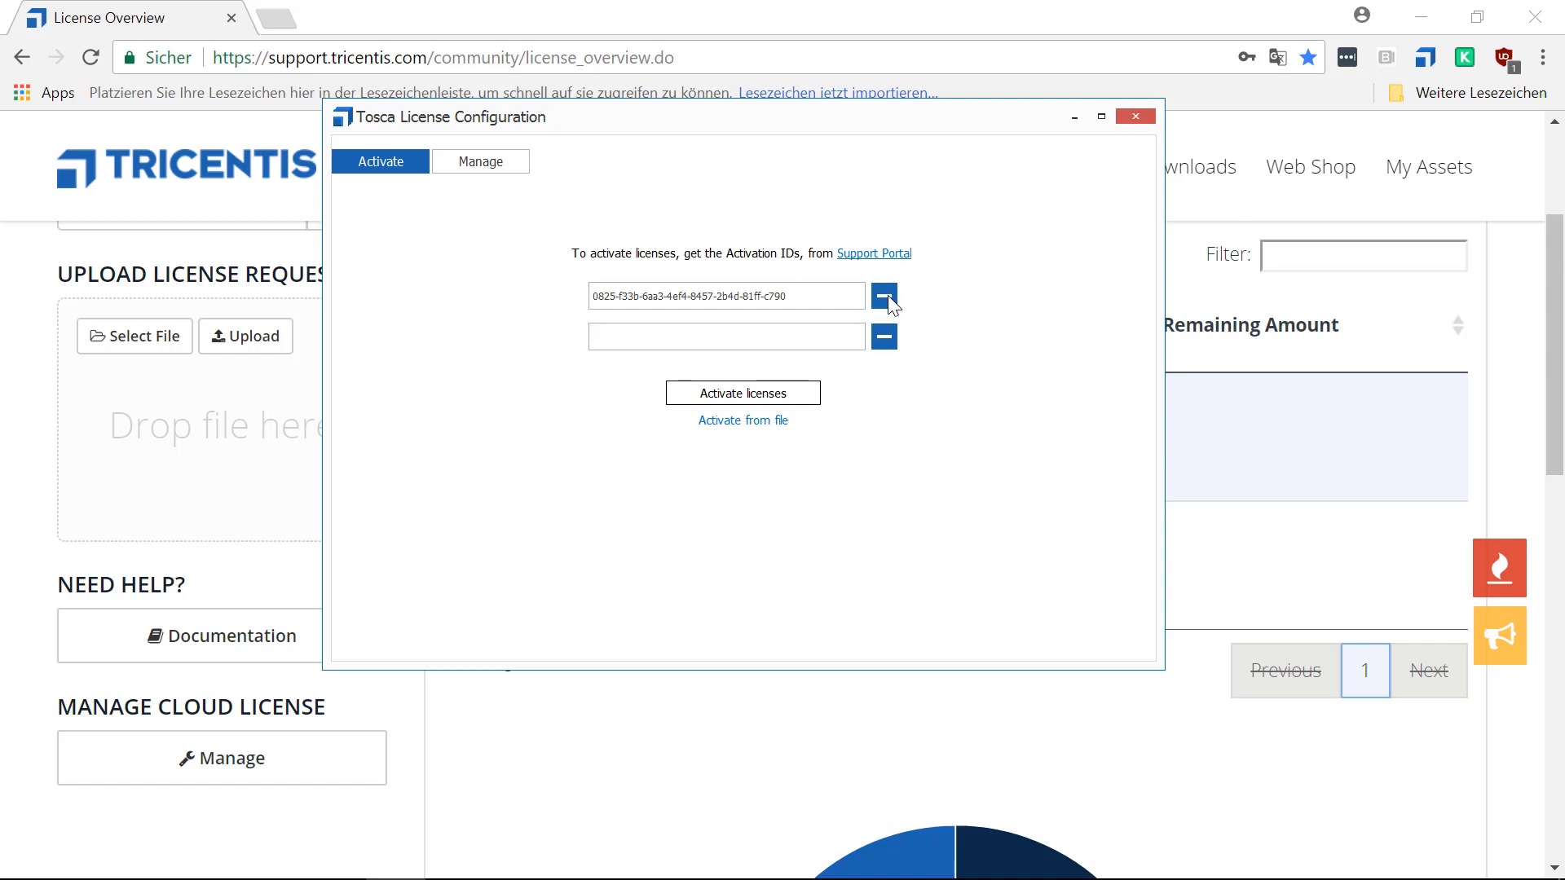
{"action": "left_click", "coordinate": [1174, 766]}
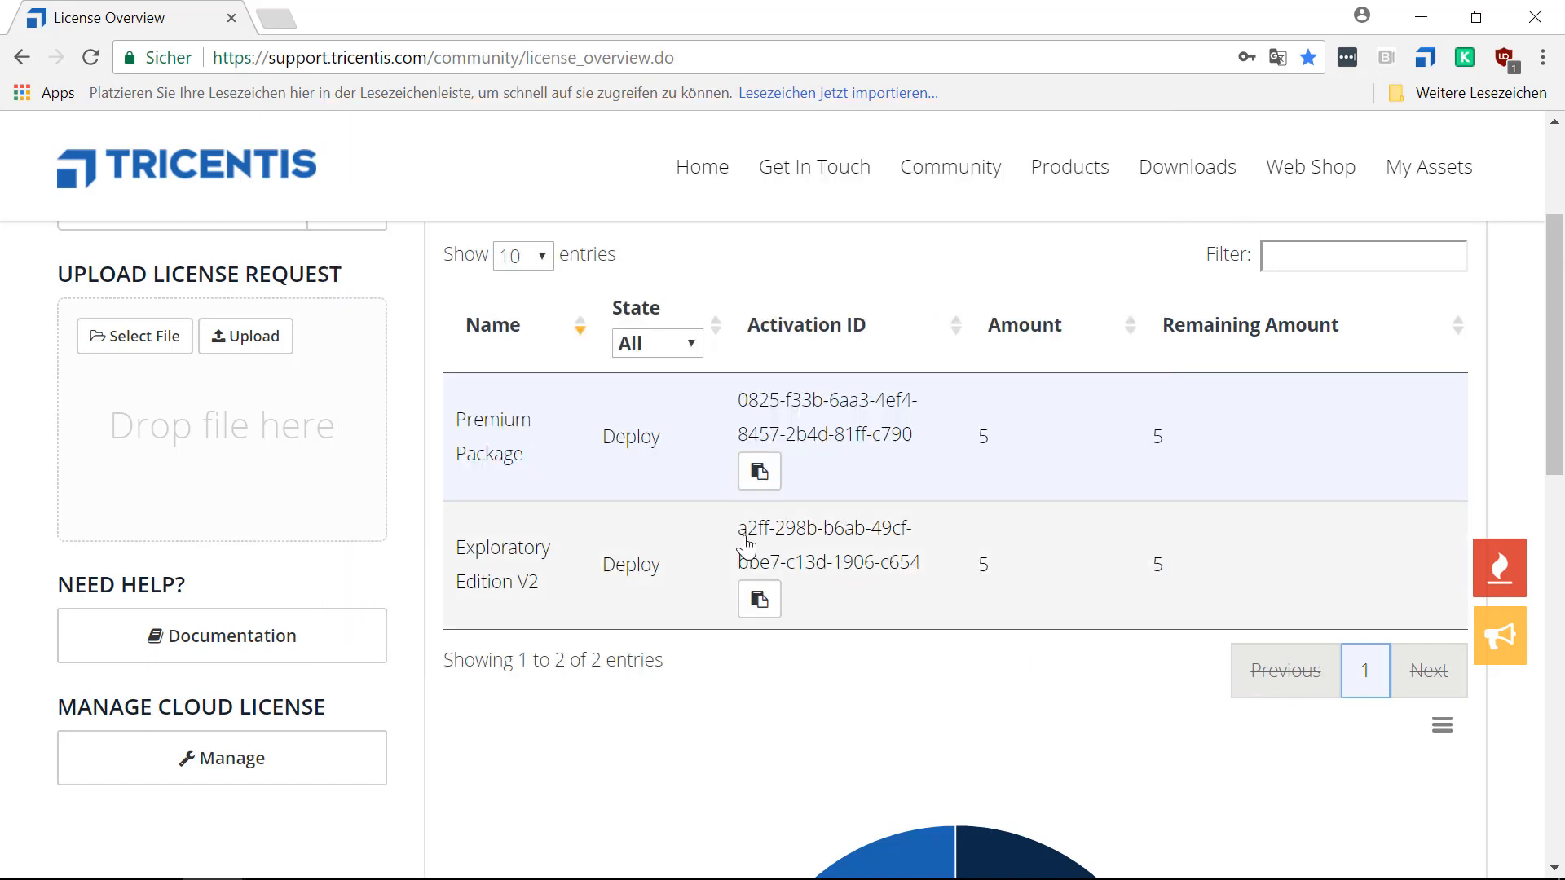
{"action": "left_click", "coordinate": [757, 610]}
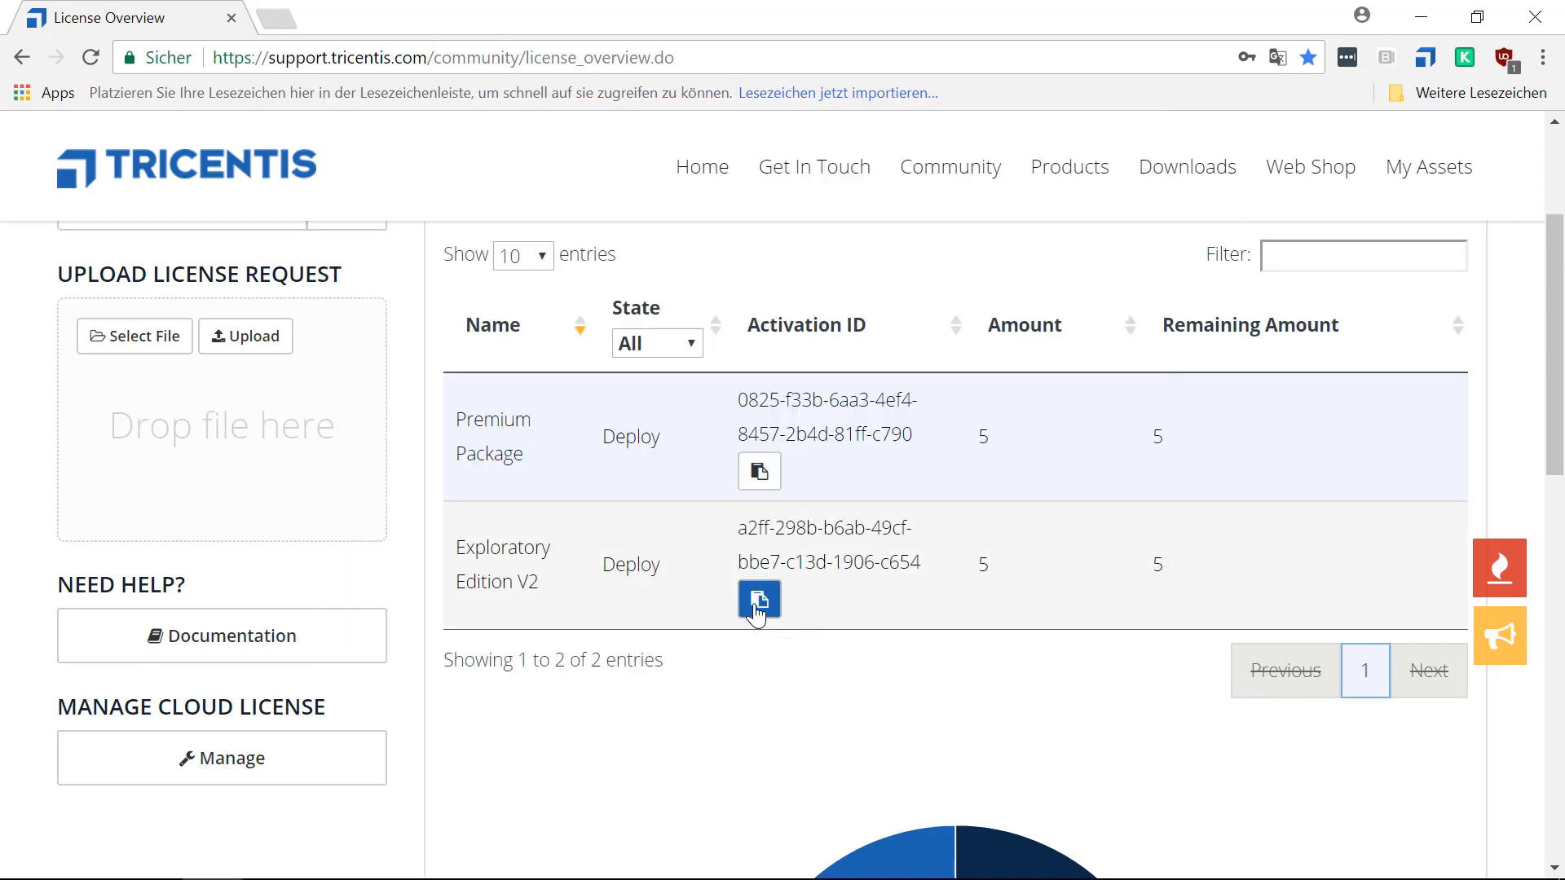
{"action": "left_click", "coordinate": [412, 861]}
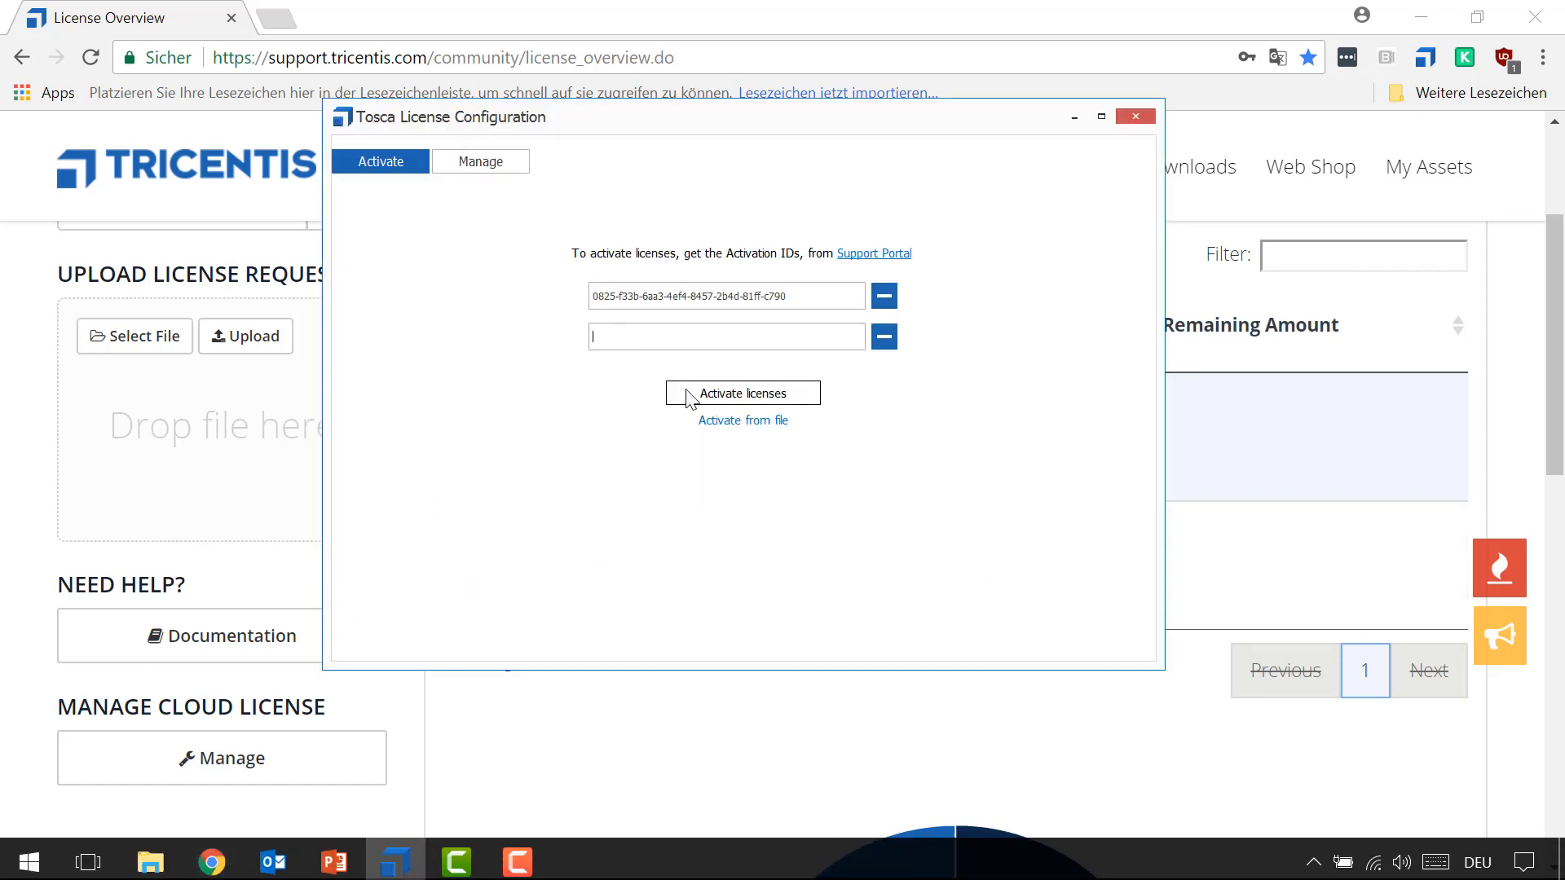
{"action": "key", "text": "ctrl+v"}
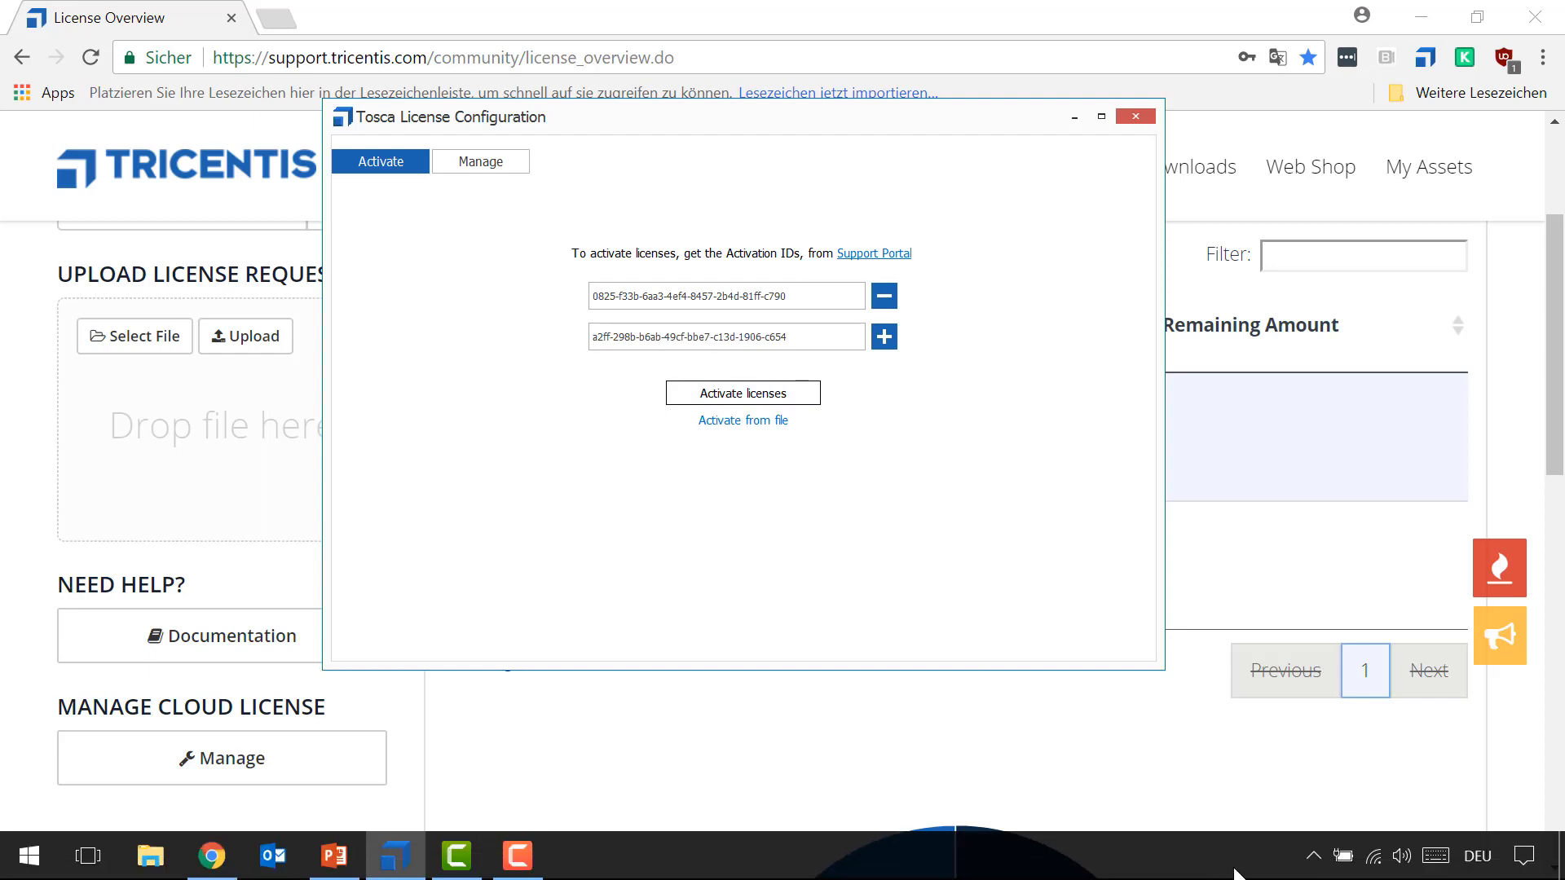
Turn off the computer's Wi-Fi and return to the license activation form.
{"action": "left_click", "coordinate": [1375, 857]}
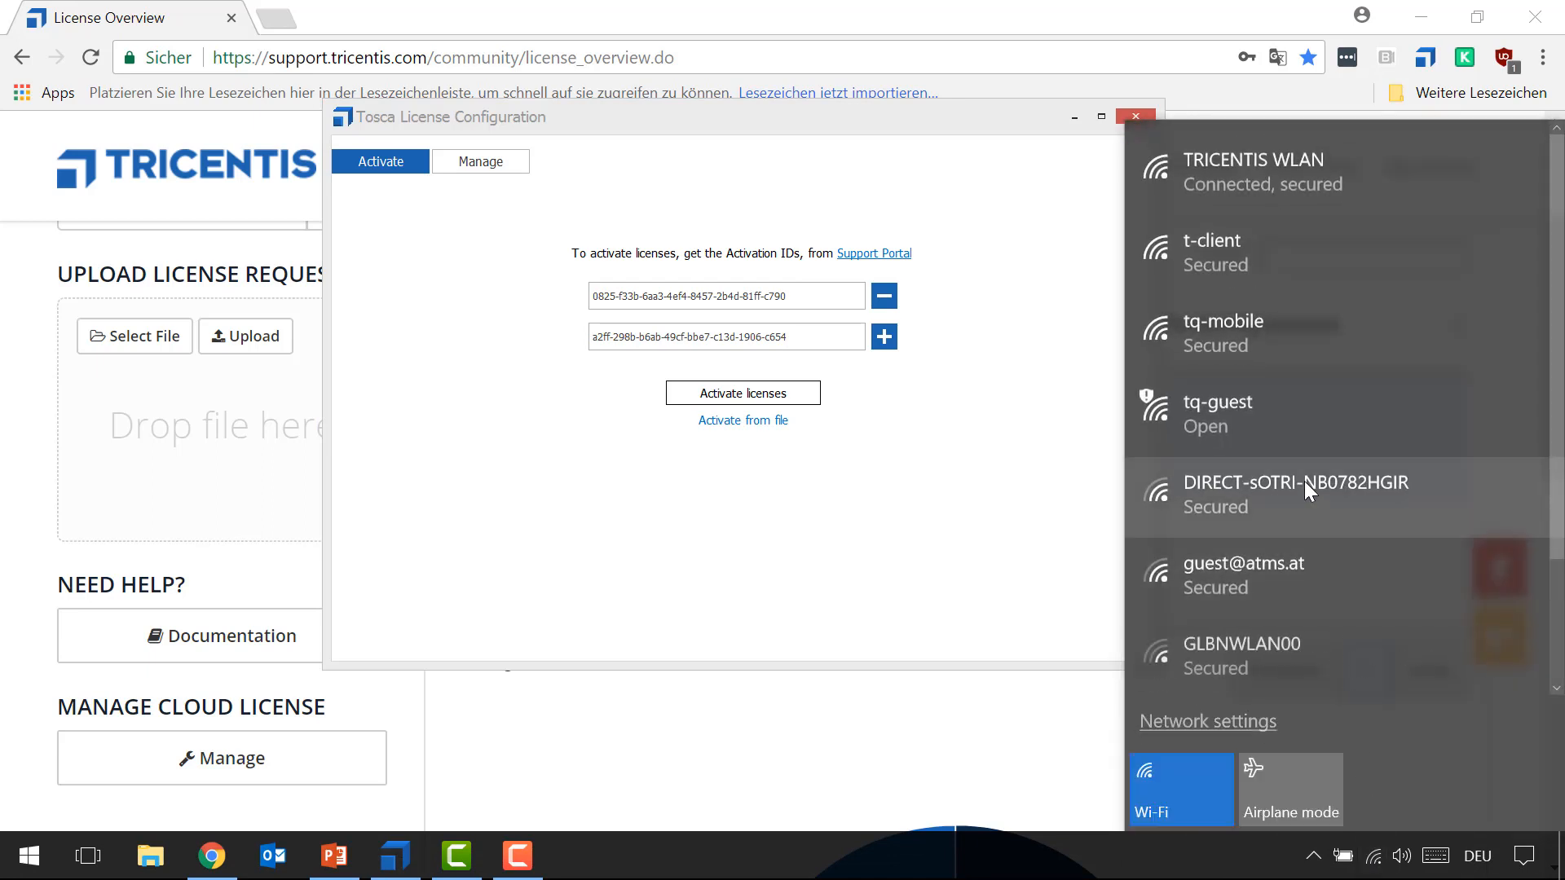
{"action": "left_click", "coordinate": [1165, 786]}
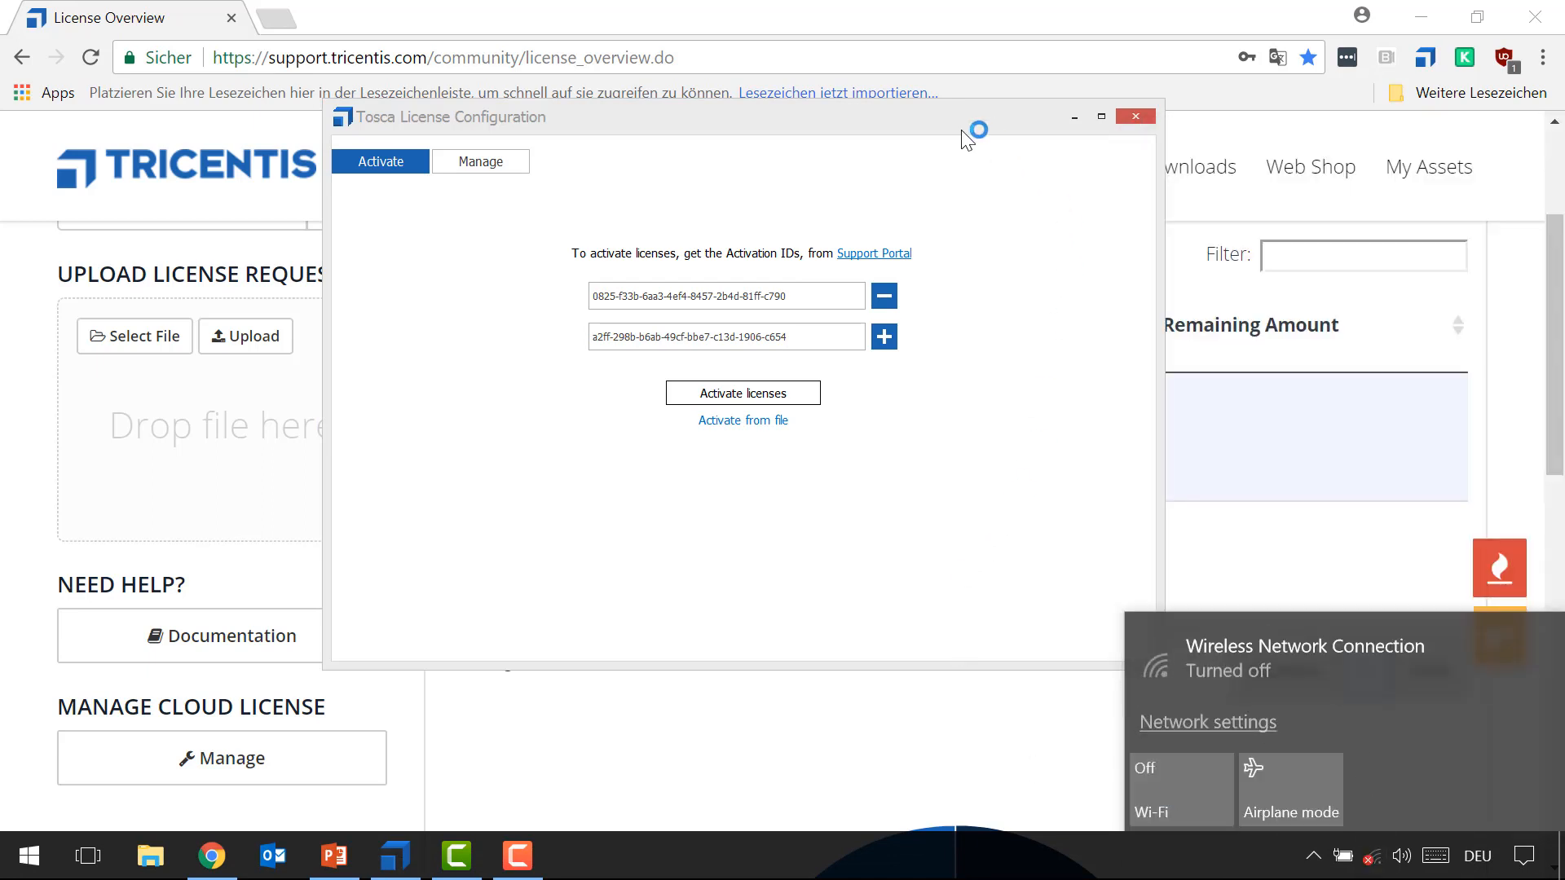
{"action": "left_click", "coordinate": [977, 137]}
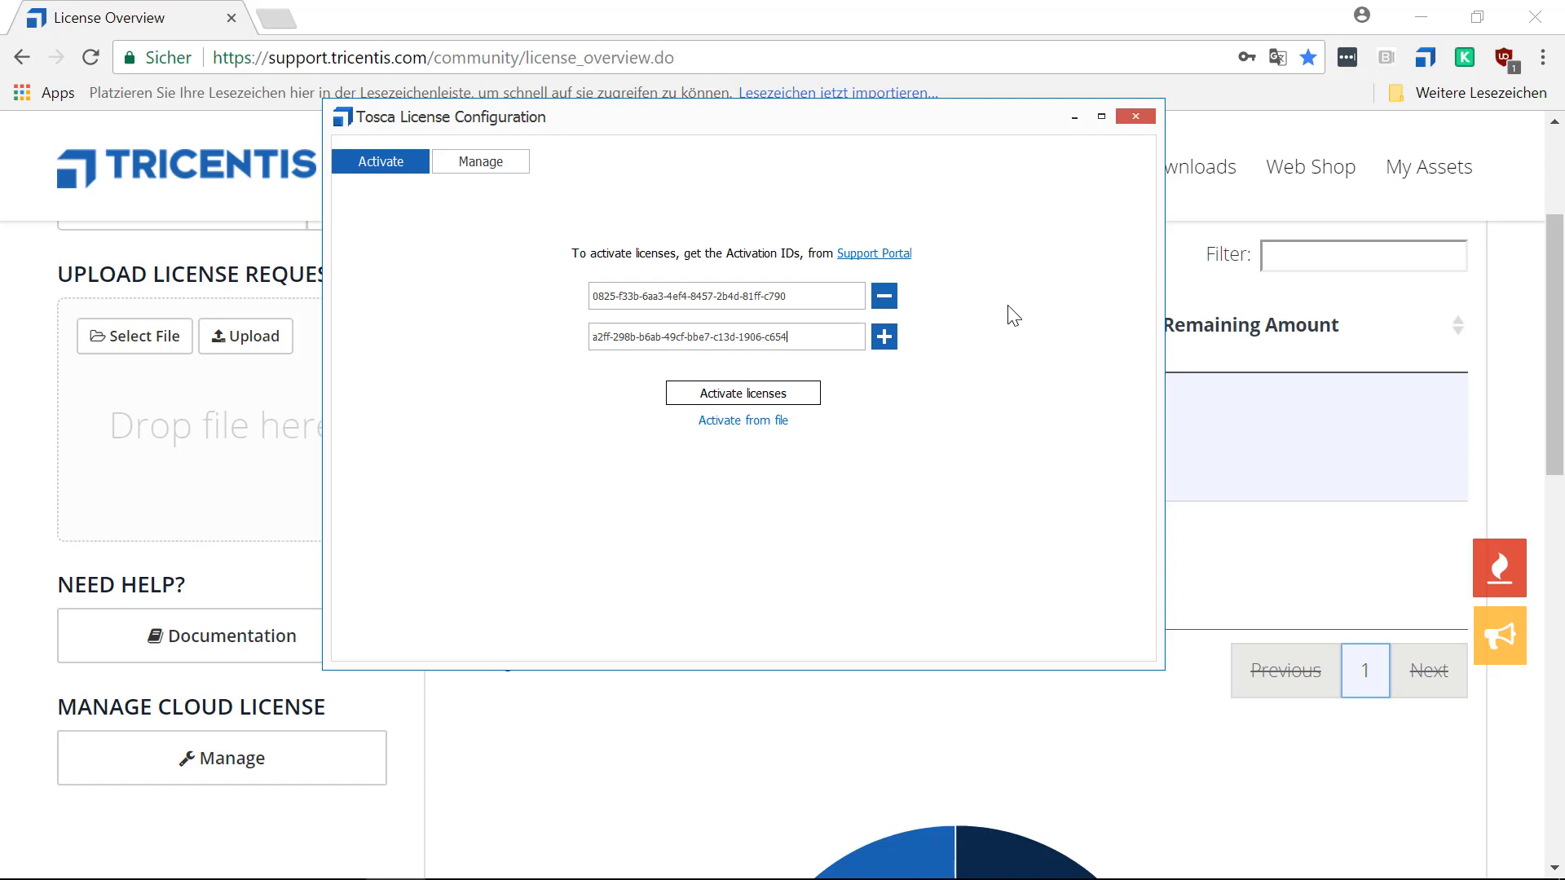
Activate the licenses offline by saving the license request as CapabilityRequest.bin in the License Requests&Responses folder.
{"action": "left_click", "coordinate": [760, 394]}
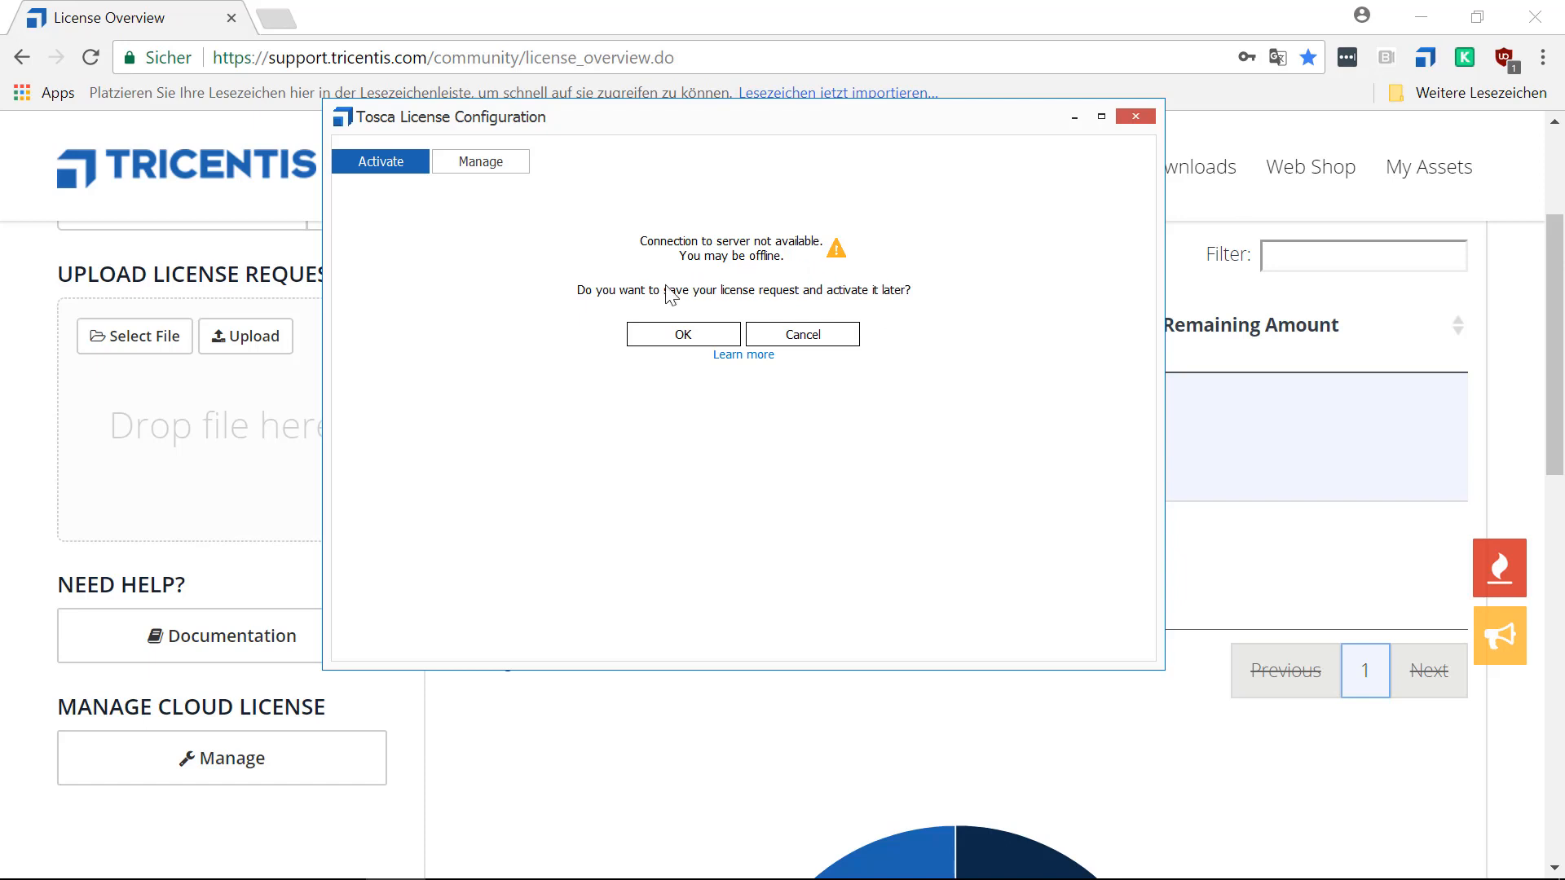
{"action": "left_click", "coordinate": [682, 335]}
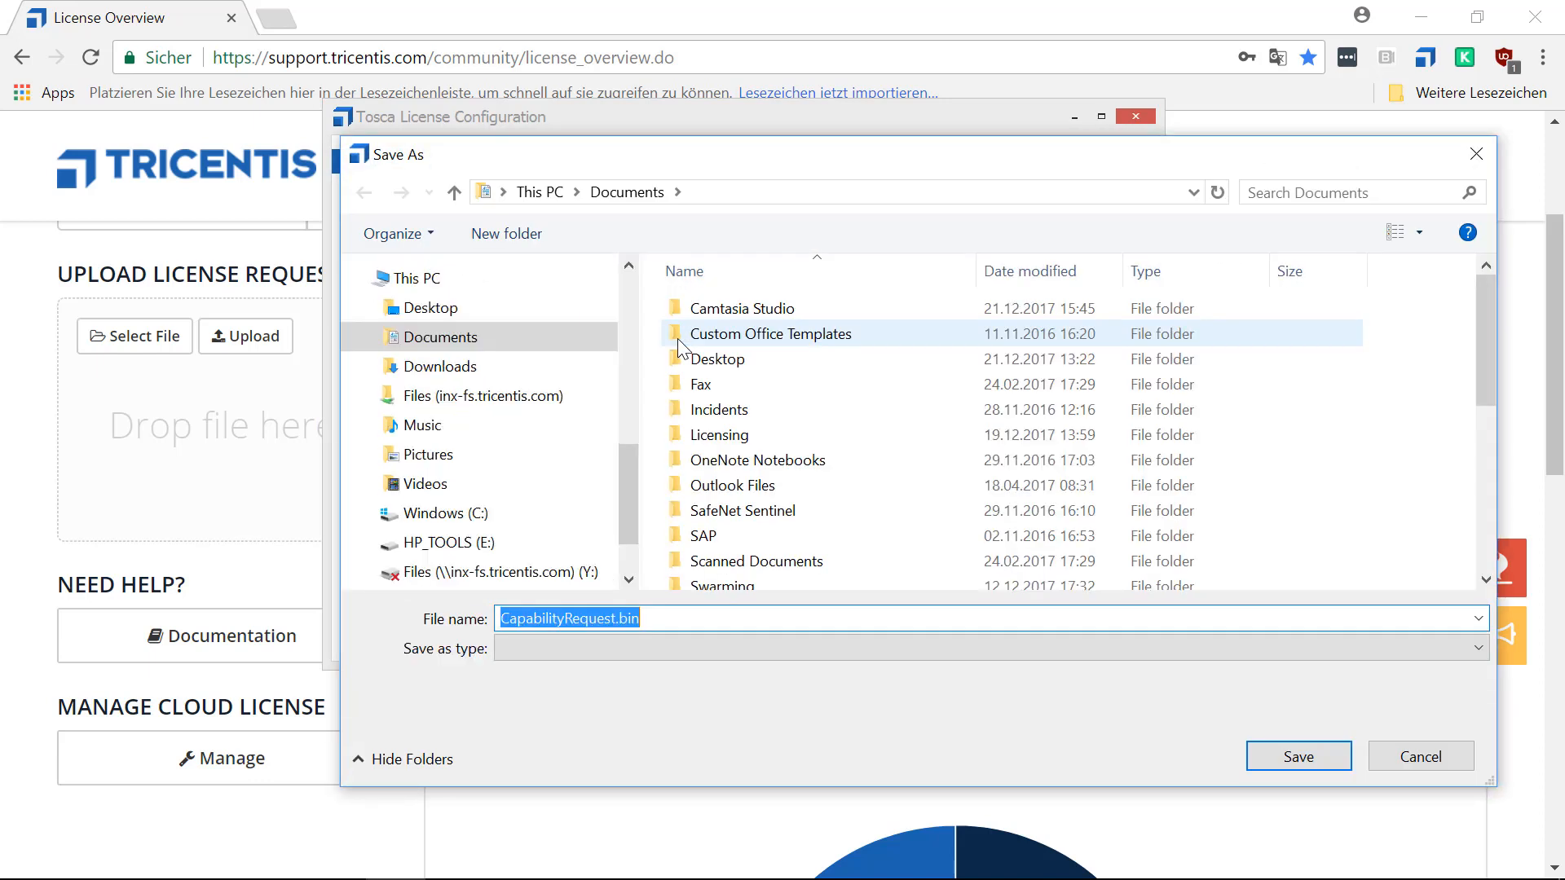
{"action": "left_click_drag", "start_coordinate": [628, 452], "coordinate": [616, 259]}
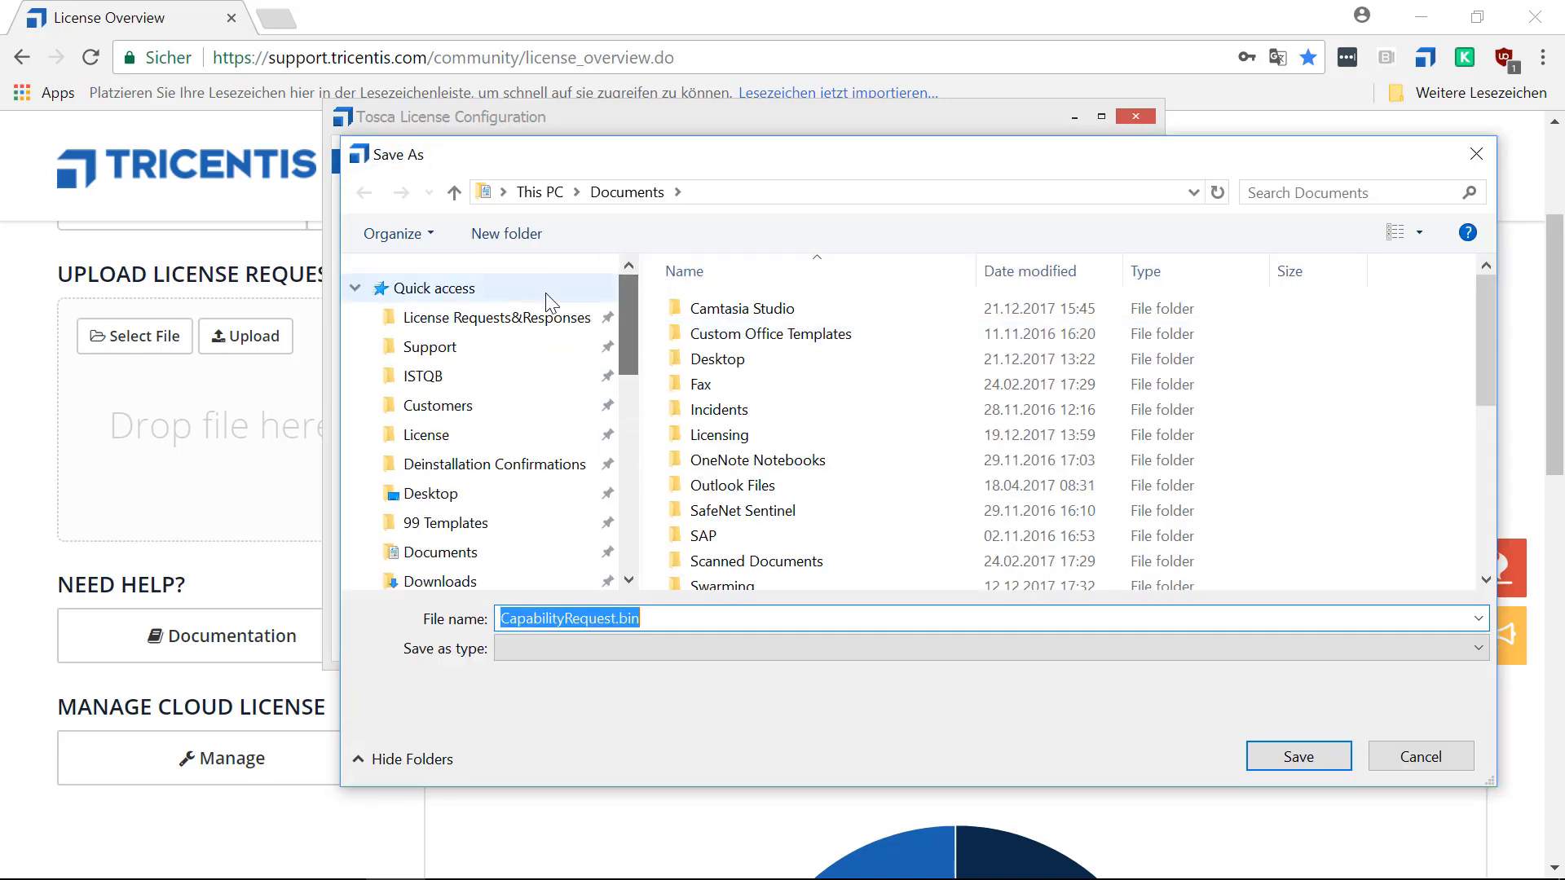
{"action": "left_click", "coordinate": [530, 341]}
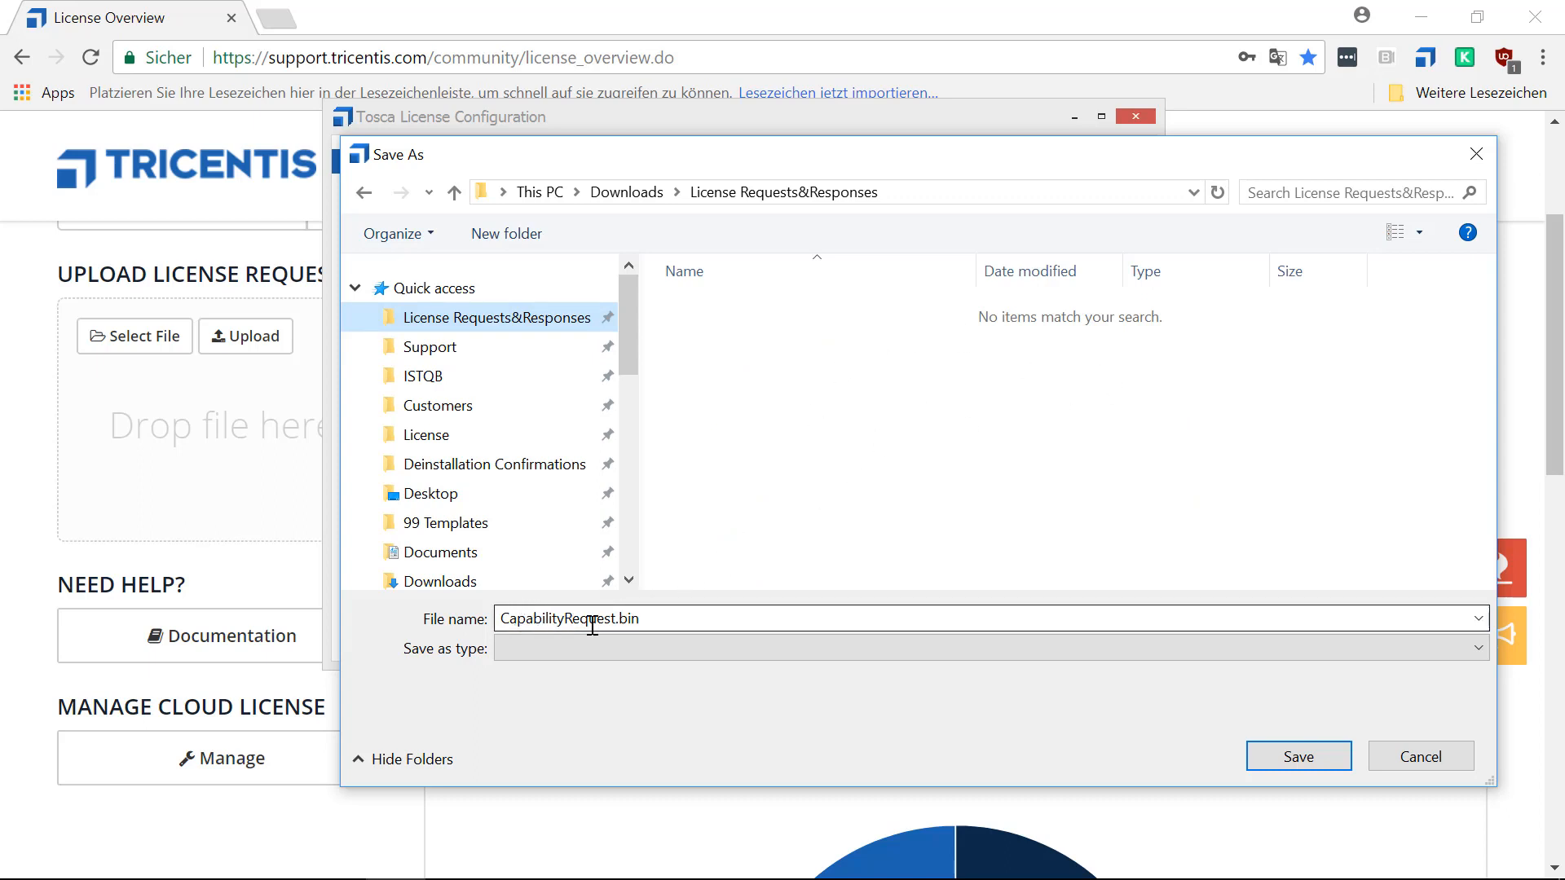
{"action": "left_click", "coordinate": [1284, 753]}
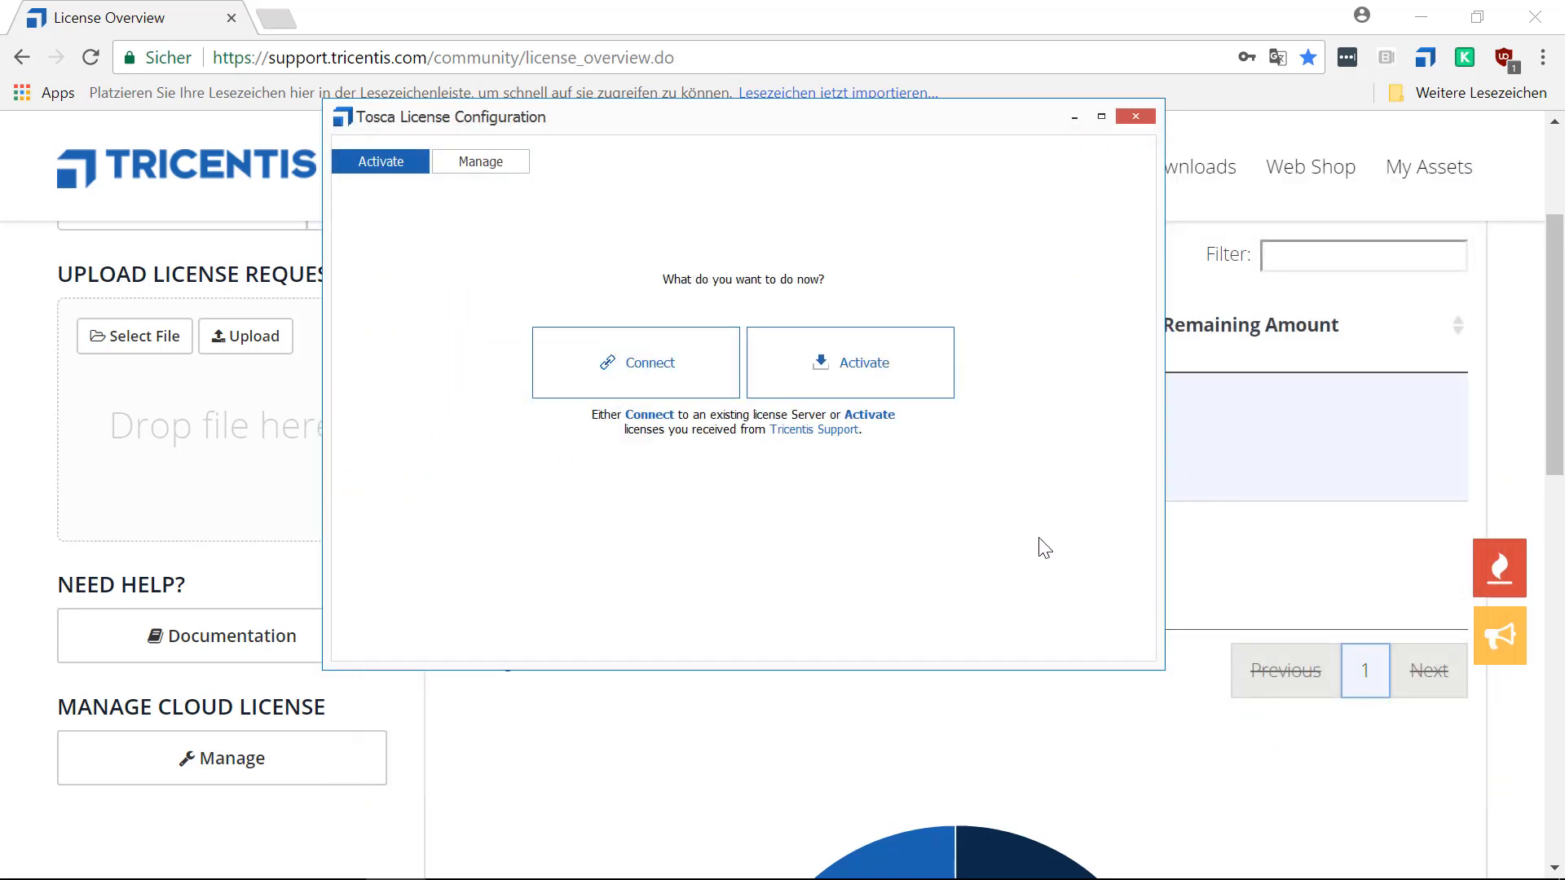
Turn the computer's Wi-Fi back on and return to Tosca License Configuration.
{"action": "mouse_move", "coordinate": [1430, 851]}
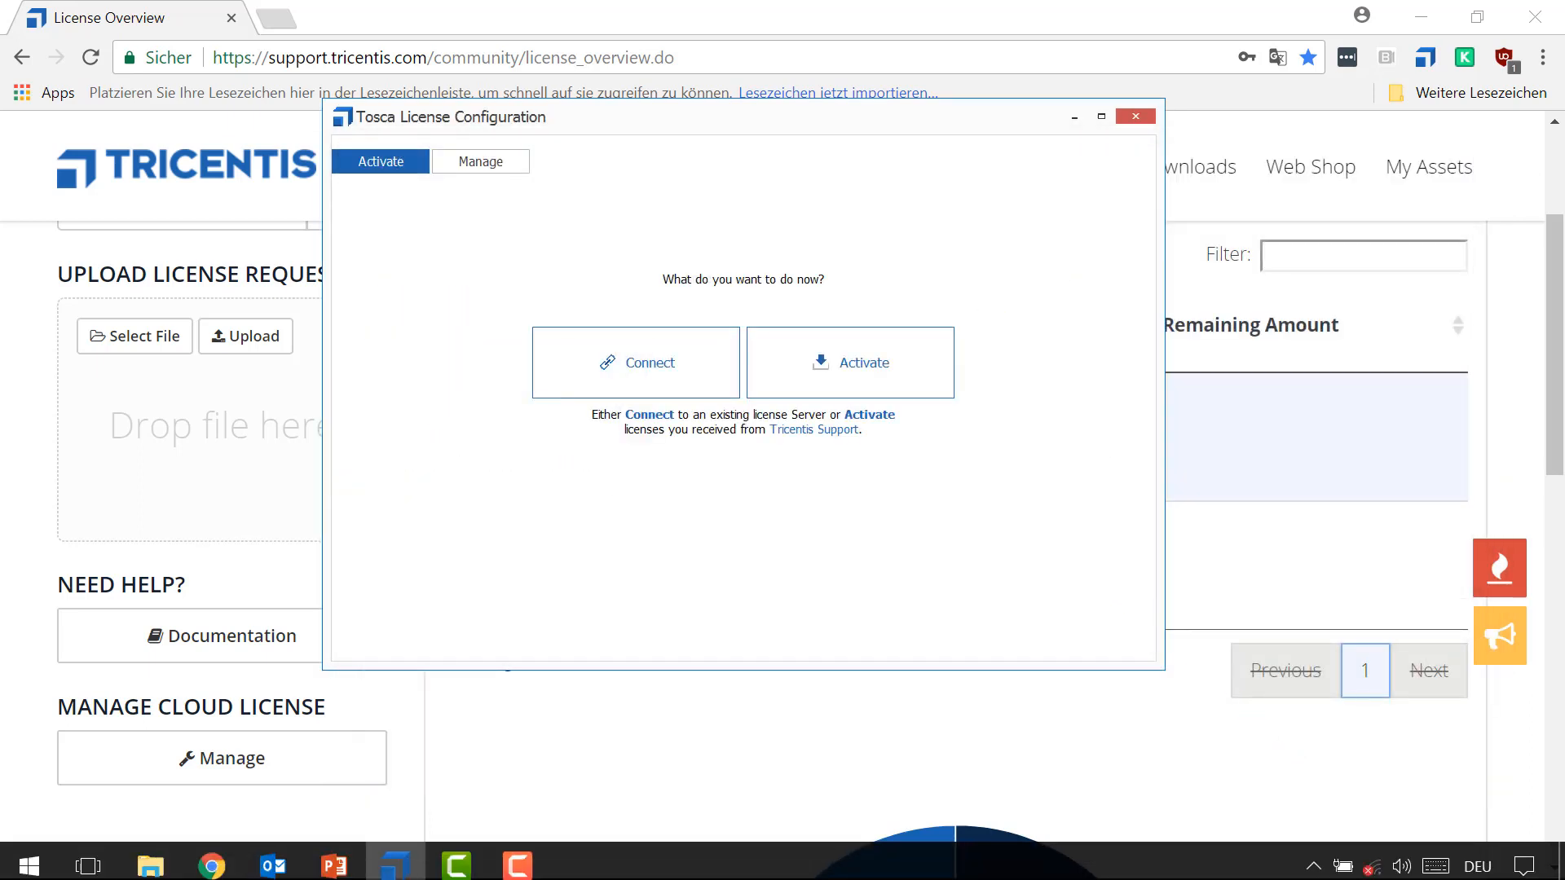
{"action": "left_click", "coordinate": [1373, 856]}
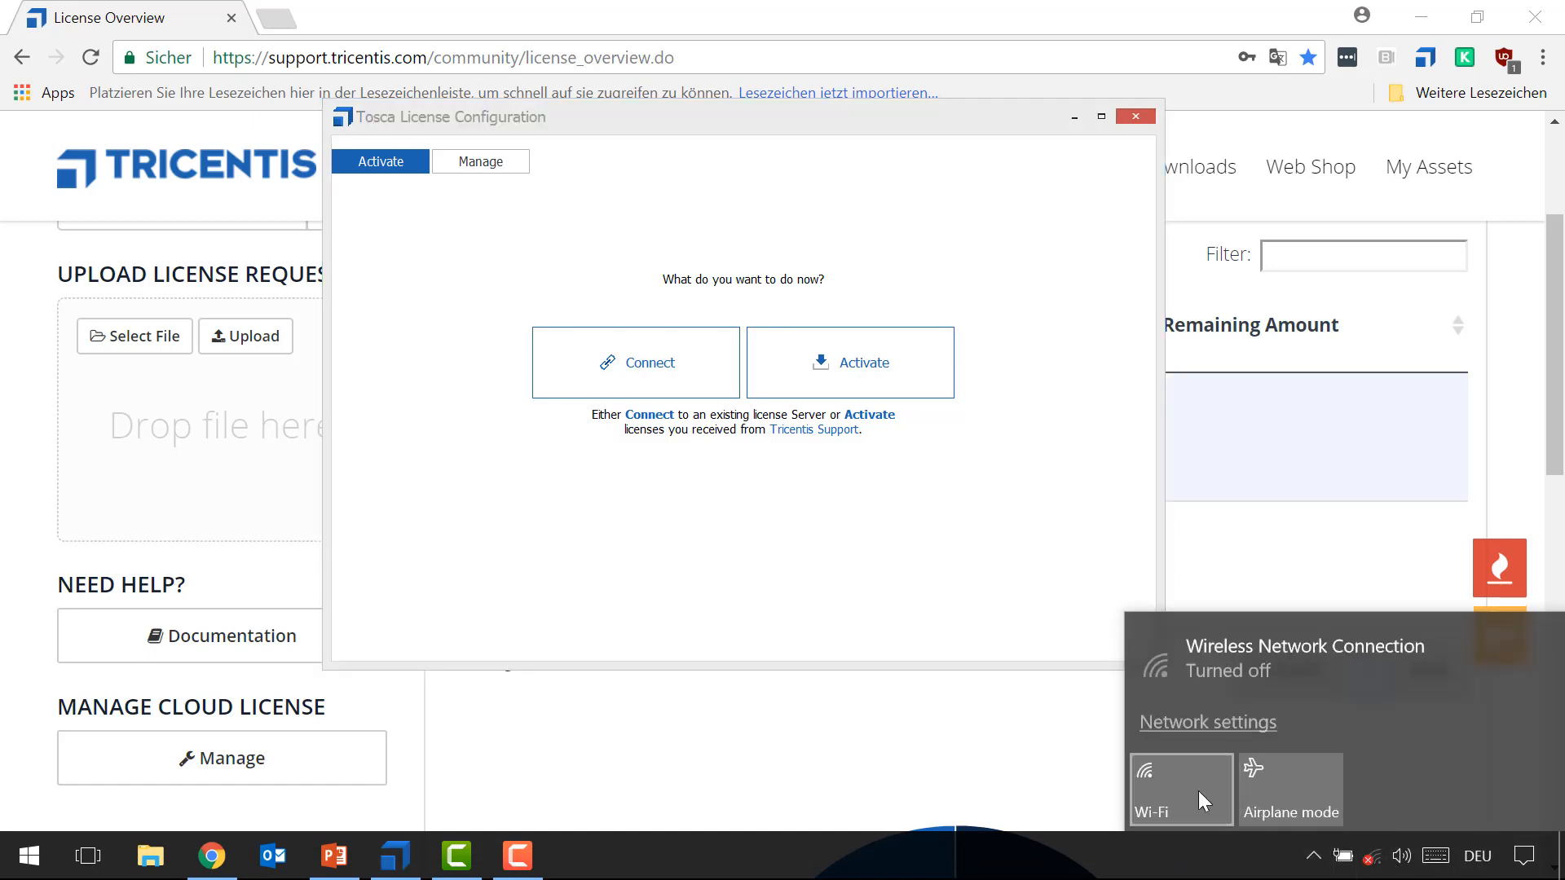
{"action": "left_click", "coordinate": [1197, 790]}
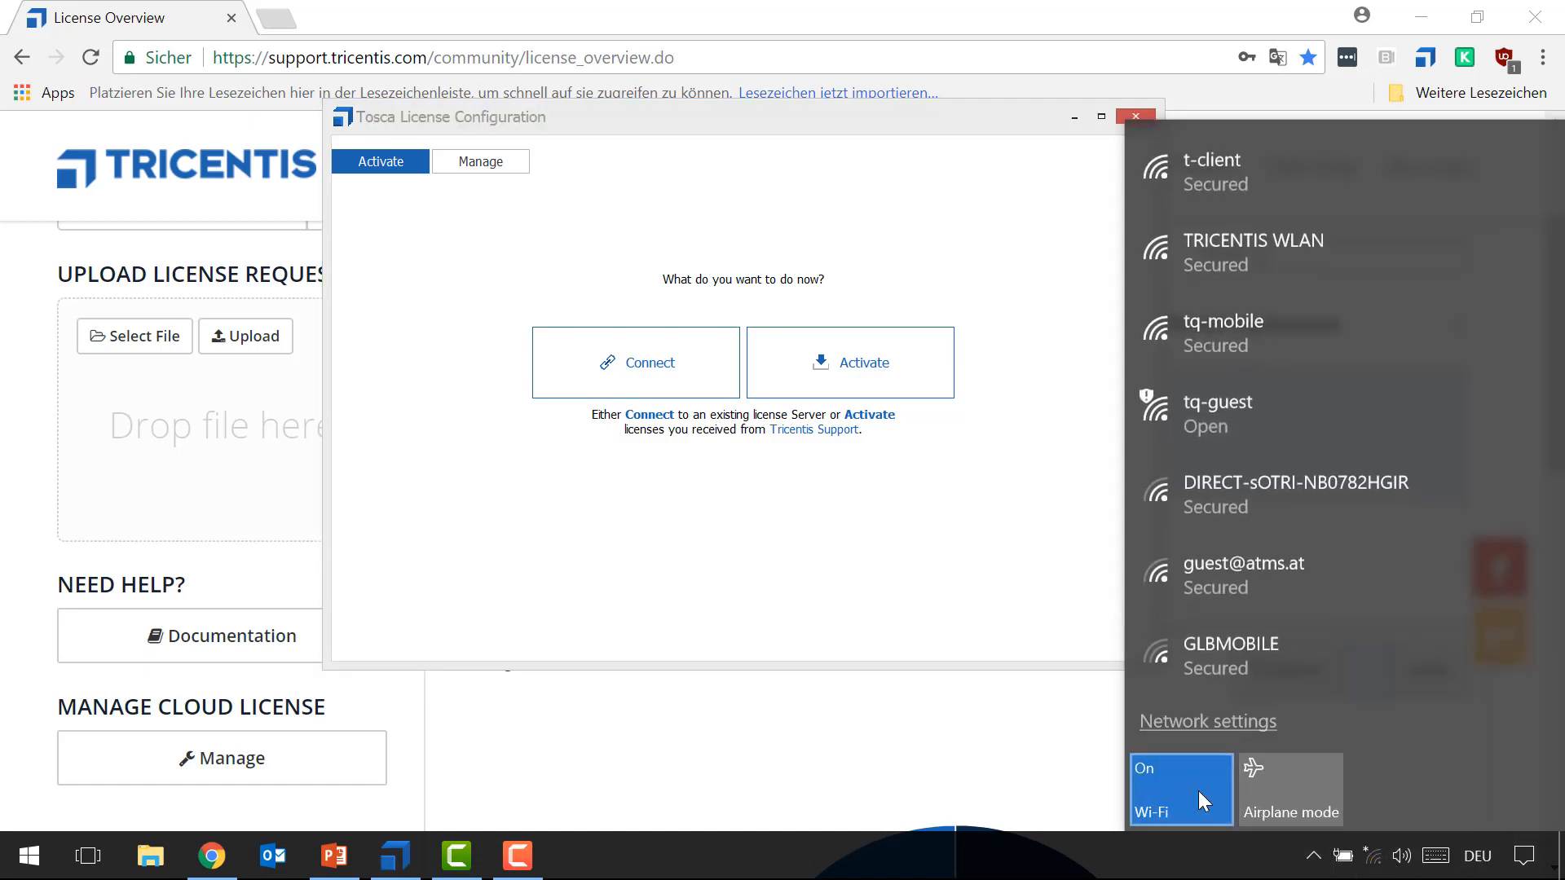
{"action": "left_click", "coordinate": [952, 624]}
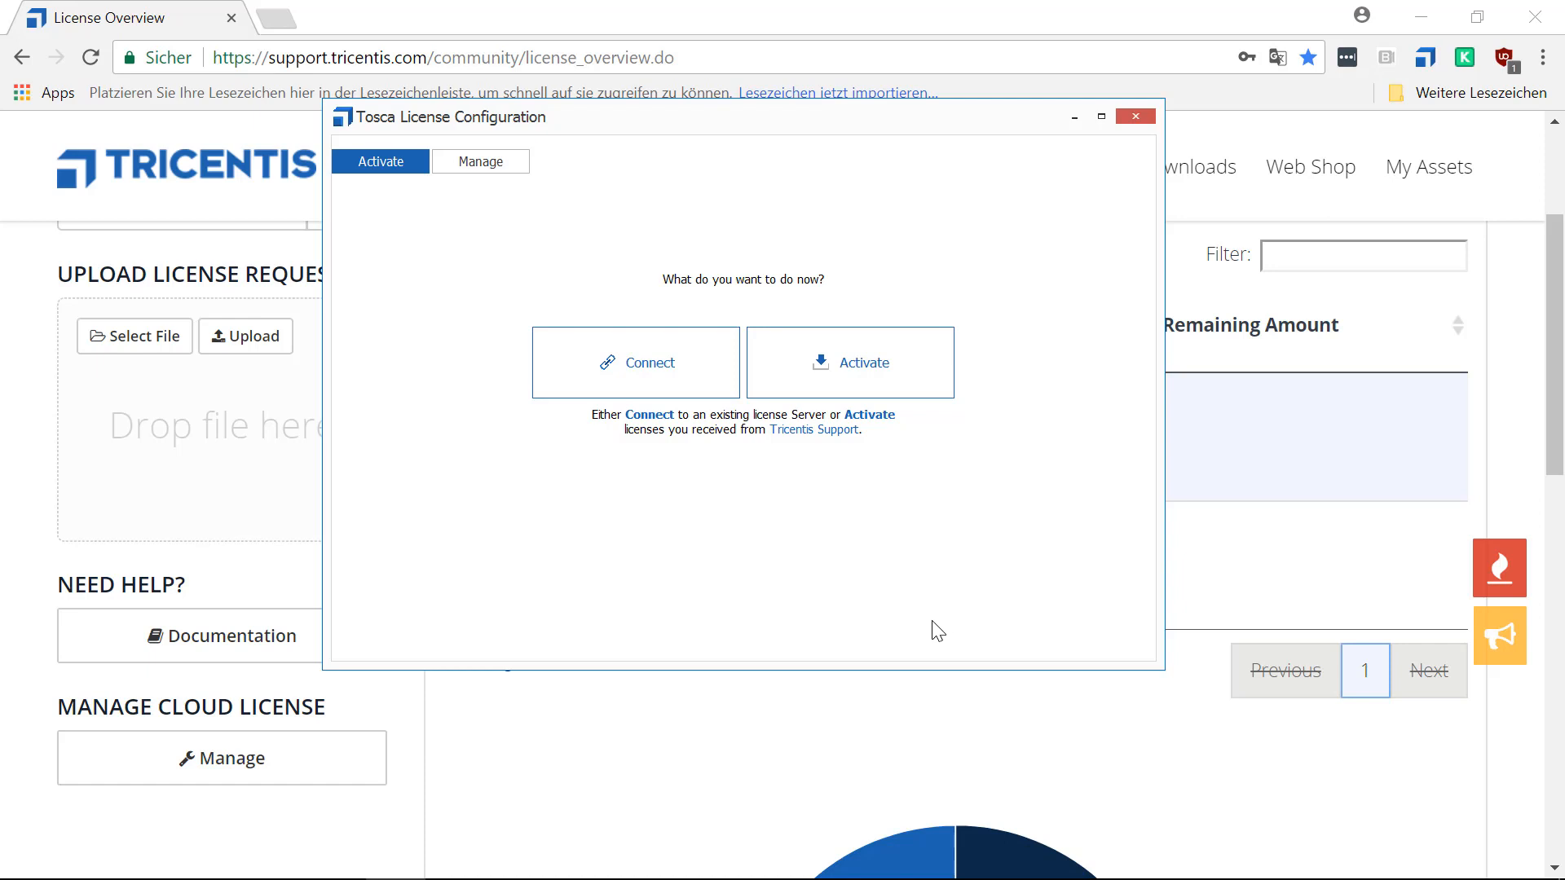
Upload CapabilityRequest.bin from the License Requests&Responses folder as a license request on the Tricentis support portal's License Overview page.
{"action": "left_click", "coordinate": [1520, 328]}
{"action": "scroll", "coordinate": [1554, 310], "scroll_direction": "up", "scroll_amount": 3}
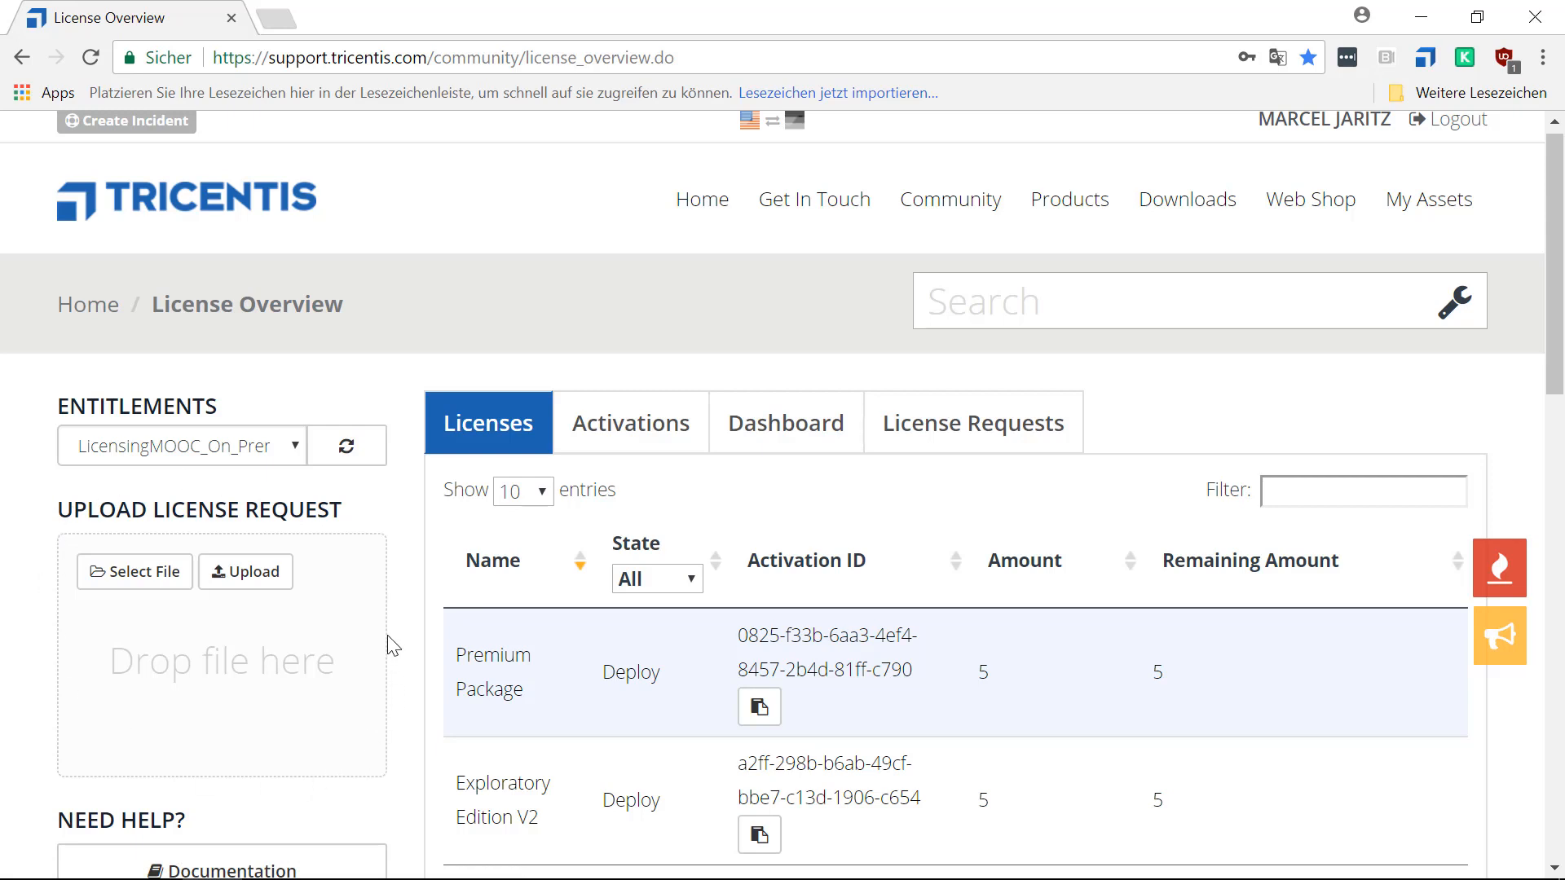
{"action": "mouse_move", "coordinate": [212, 876]}
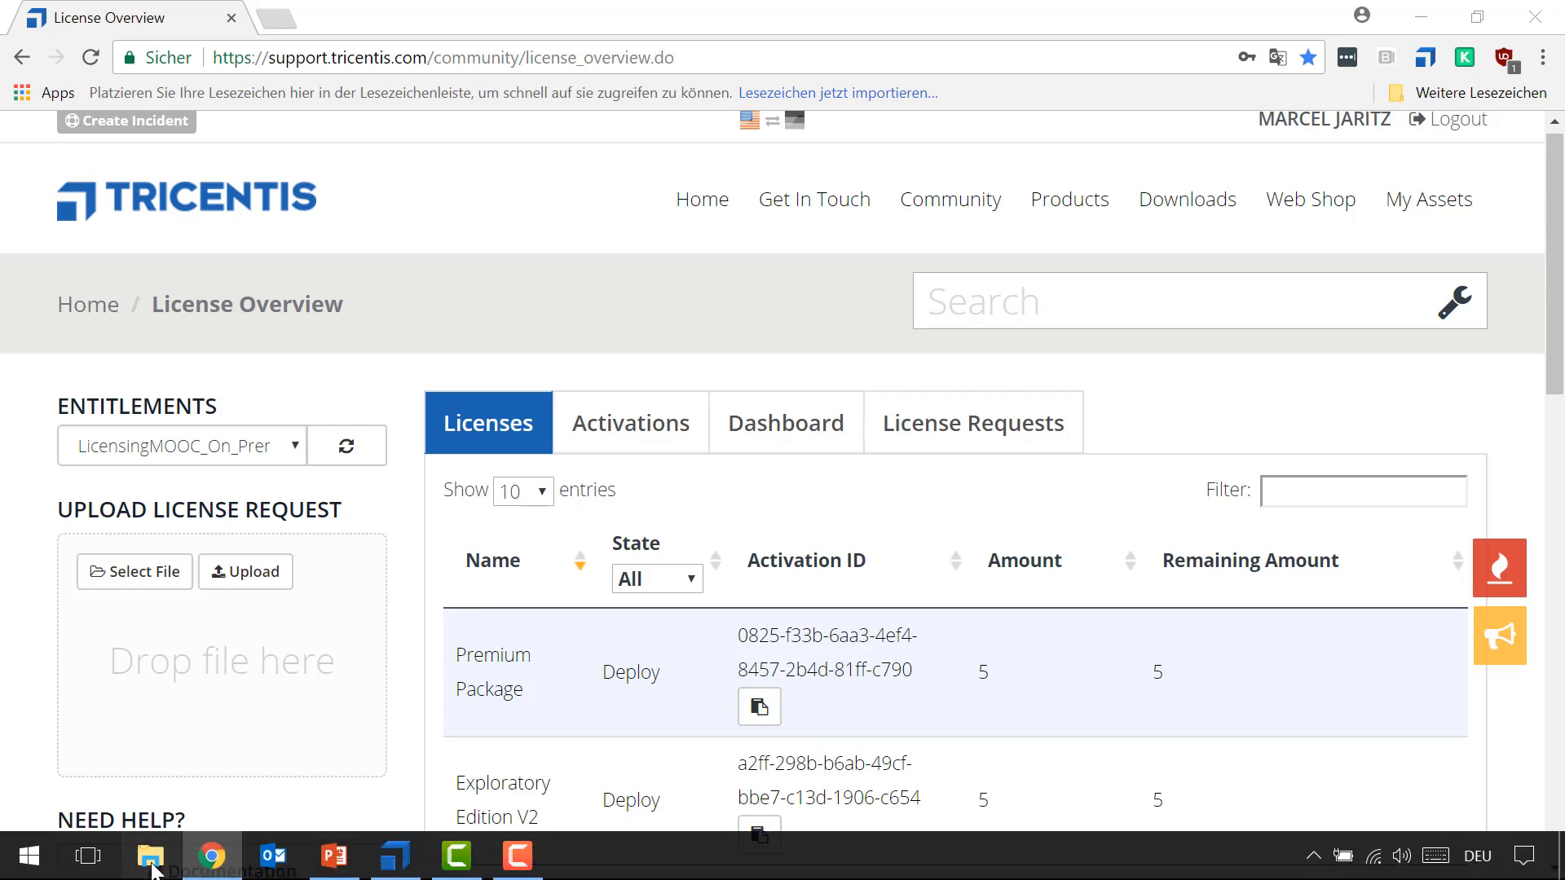
{"action": "left_click", "coordinate": [153, 869]}
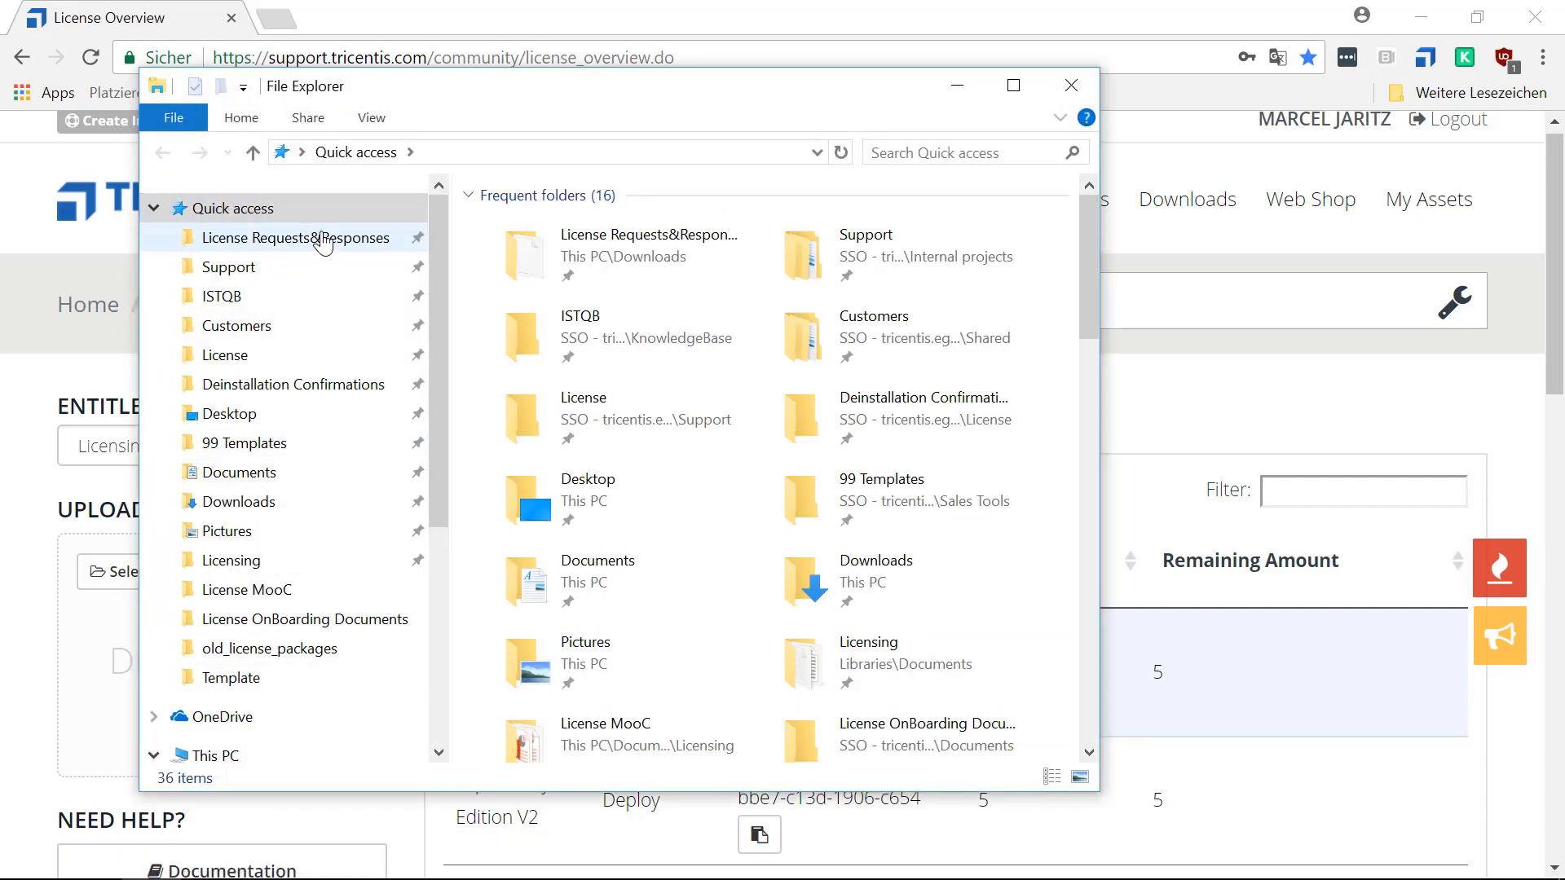
{"action": "left_click", "coordinate": [321, 238]}
{"action": "left_click_drag", "start_coordinate": [648, 100], "coordinate": [1071, 156]}
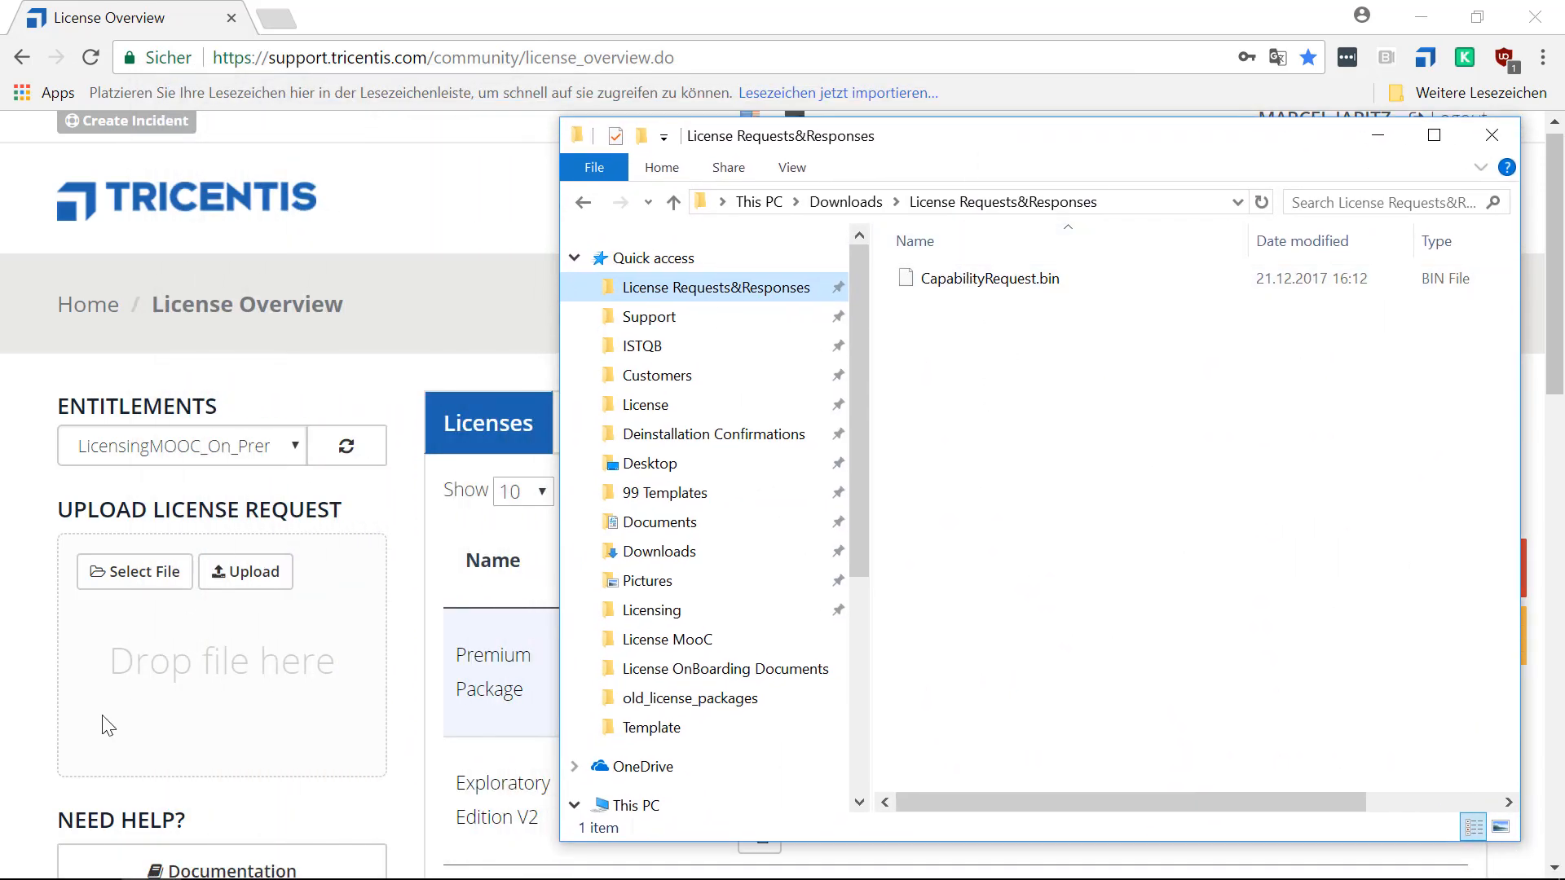
{"action": "left_click_drag", "start_coordinate": [1002, 280], "coordinate": [228, 662]}
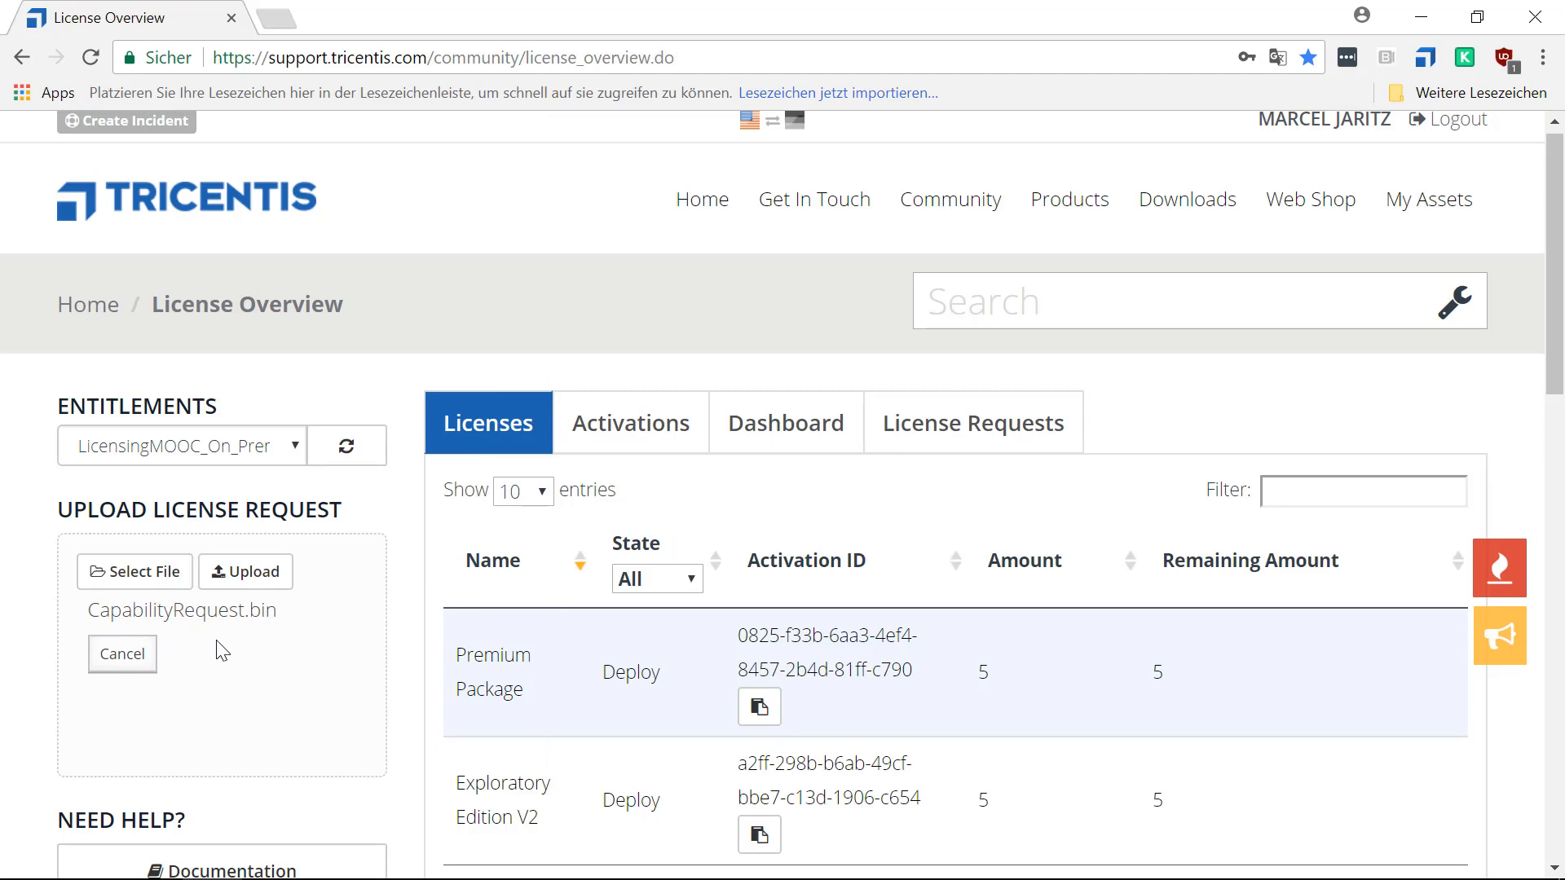
{"action": "left_click", "coordinate": [255, 585]}
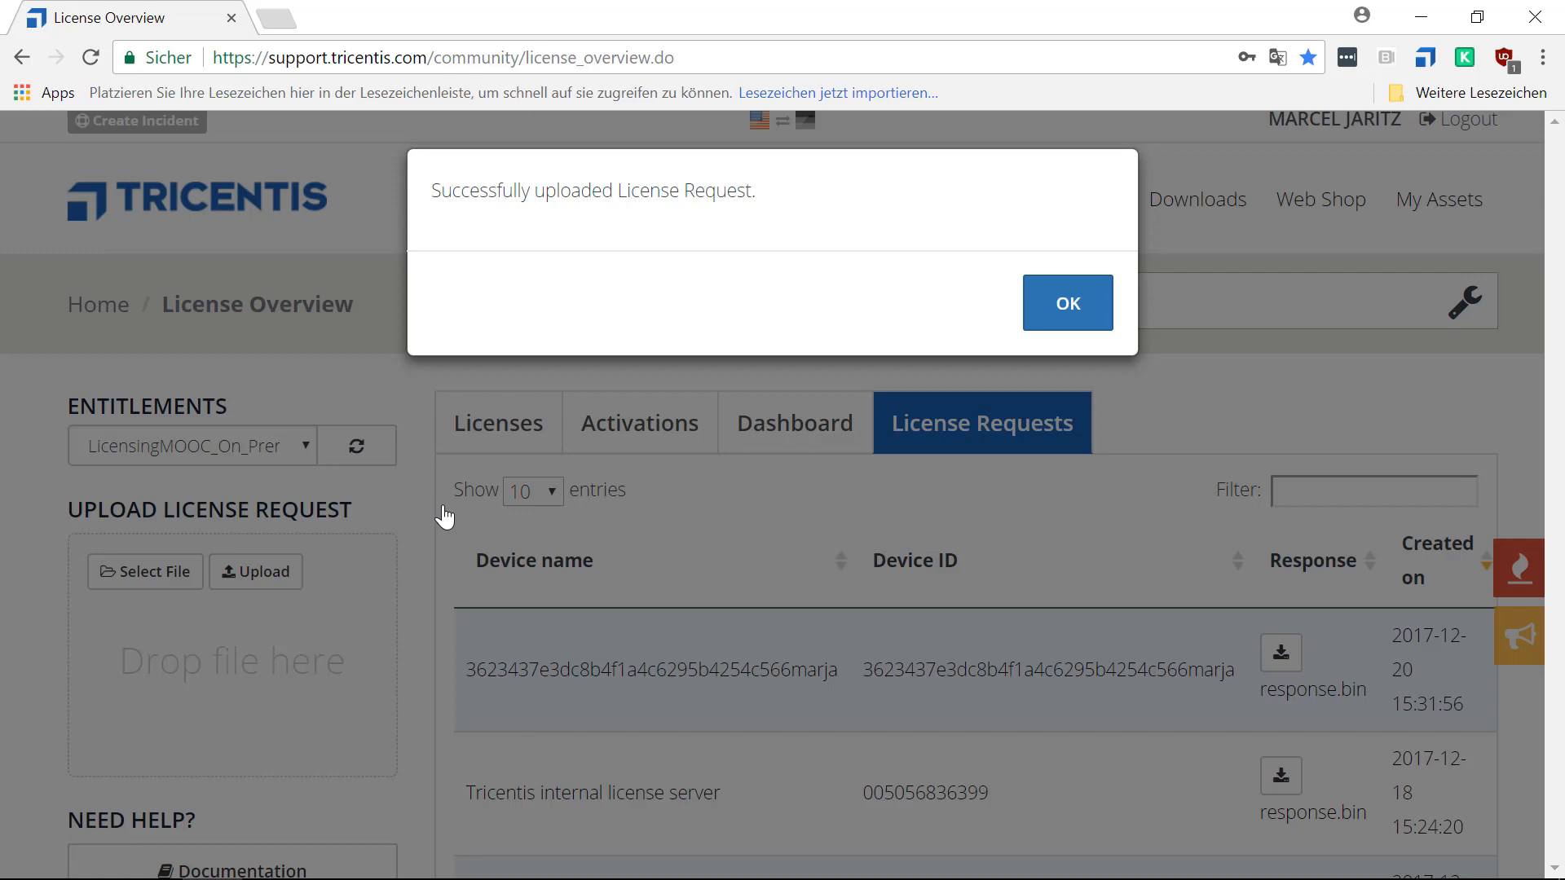
{"action": "left_click", "coordinate": [1063, 320]}
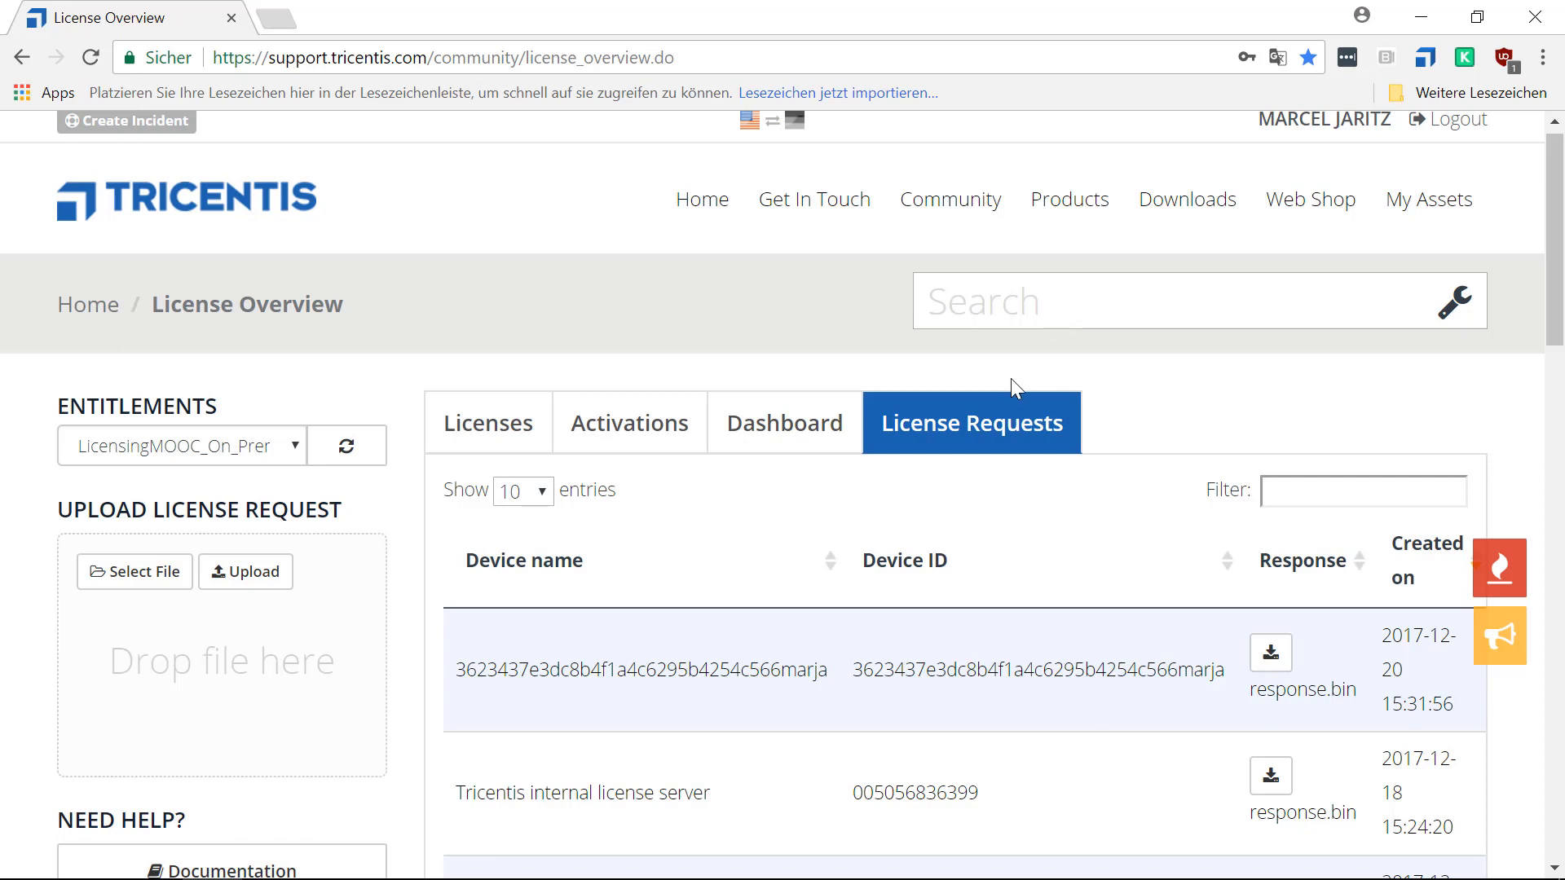
Refresh the license overview and save the newest license request's response.bin in the License Requests&Responses folder.
{"action": "key", "text": "F5"}
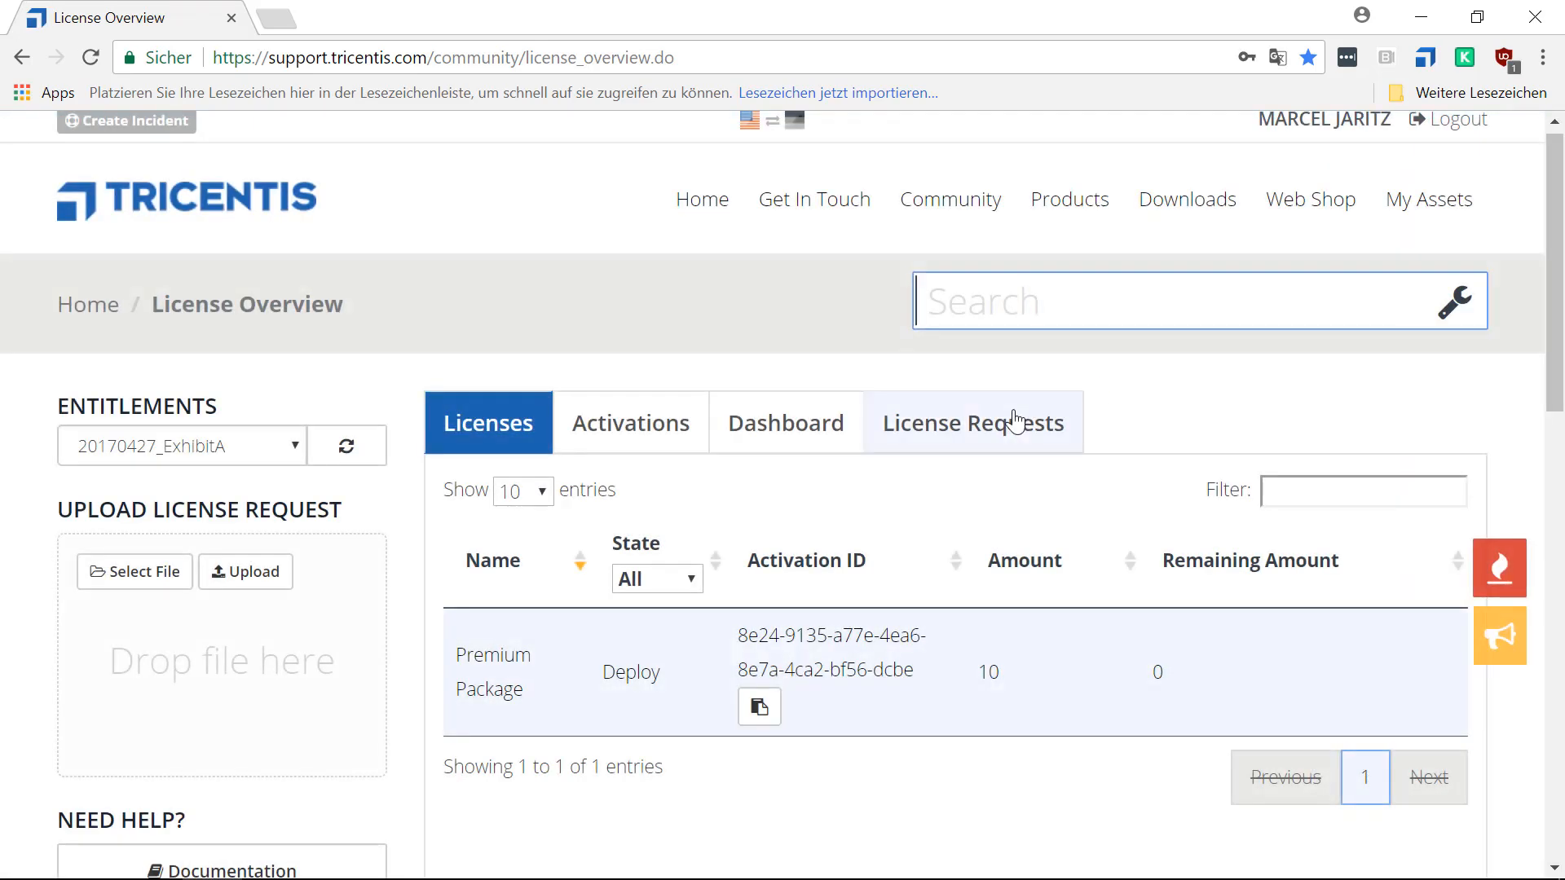
{"action": "left_click", "coordinate": [981, 420]}
{"action": "scroll", "coordinate": [981, 413], "scroll_direction": "down", "scroll_amount": 3}
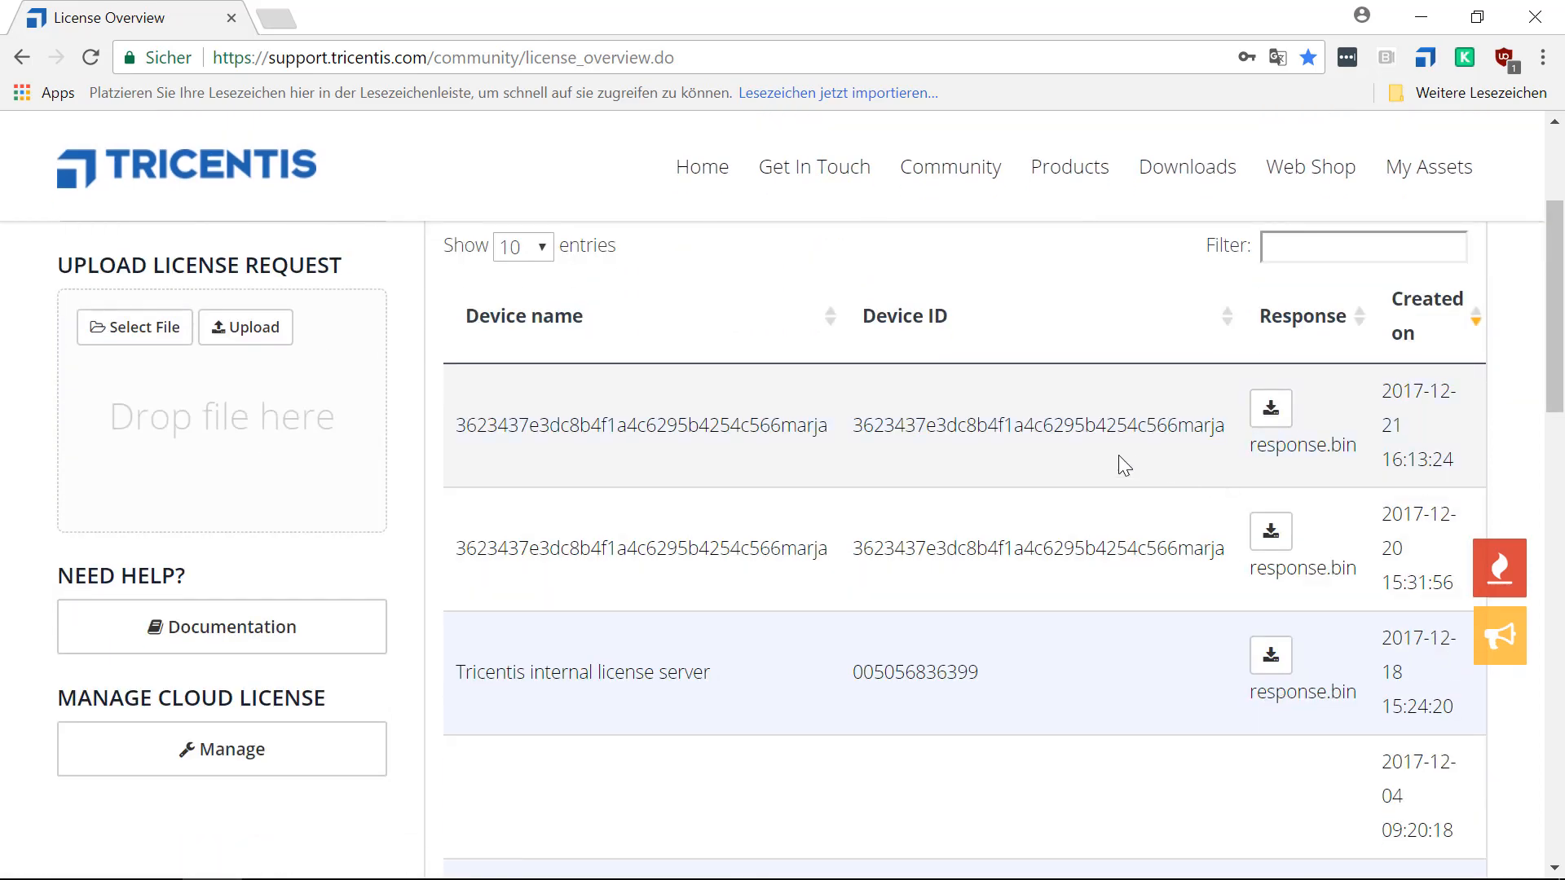
{"action": "left_click", "coordinate": [1272, 409]}
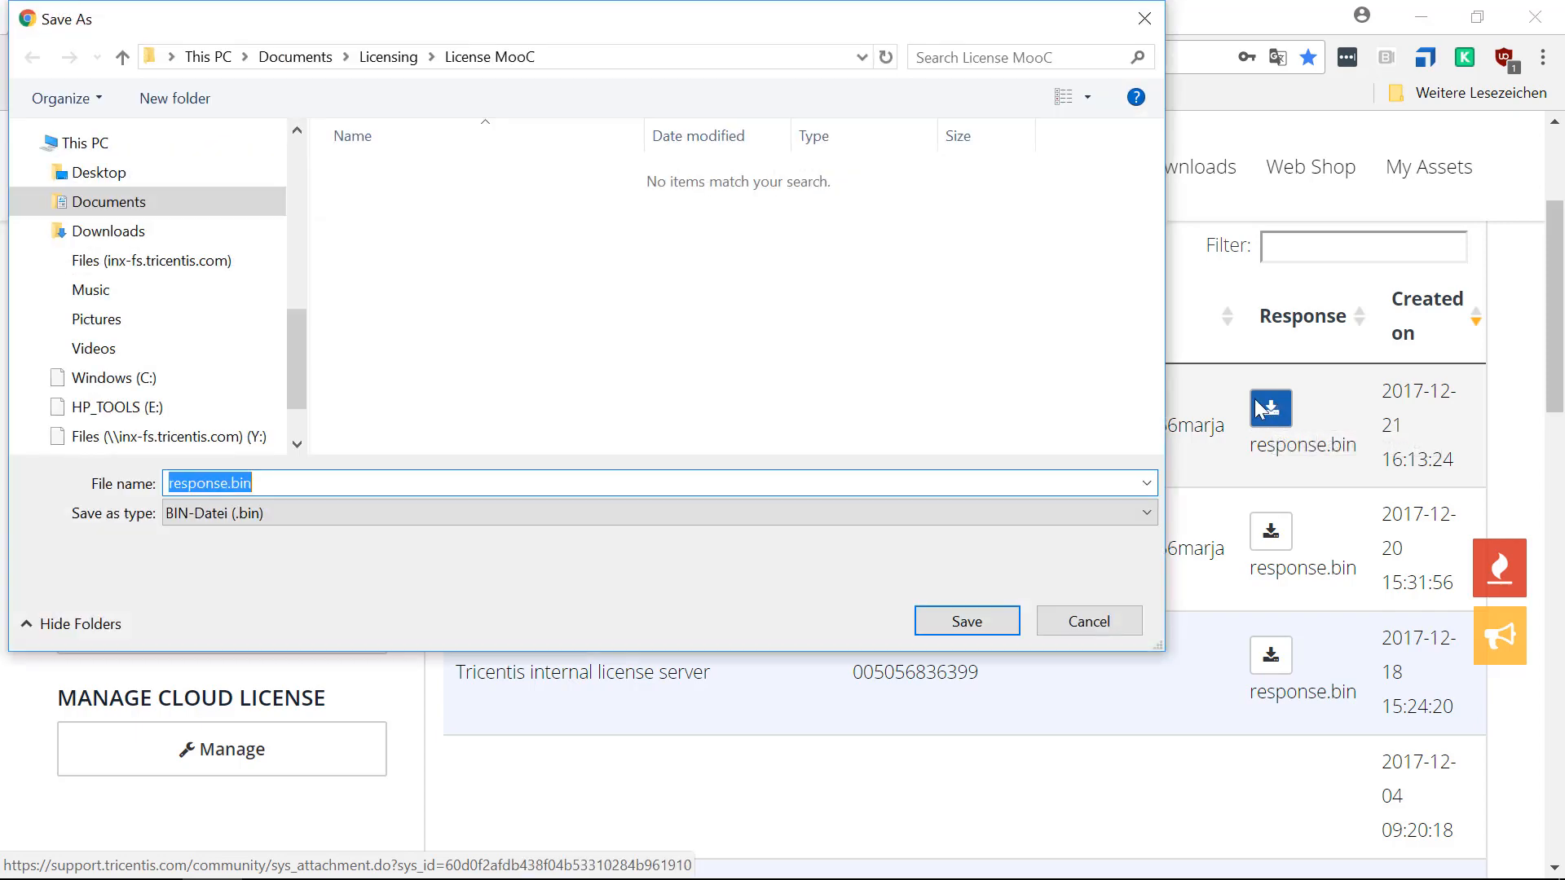
{"action": "left_click_drag", "start_coordinate": [300, 333], "coordinate": [298, 150]}
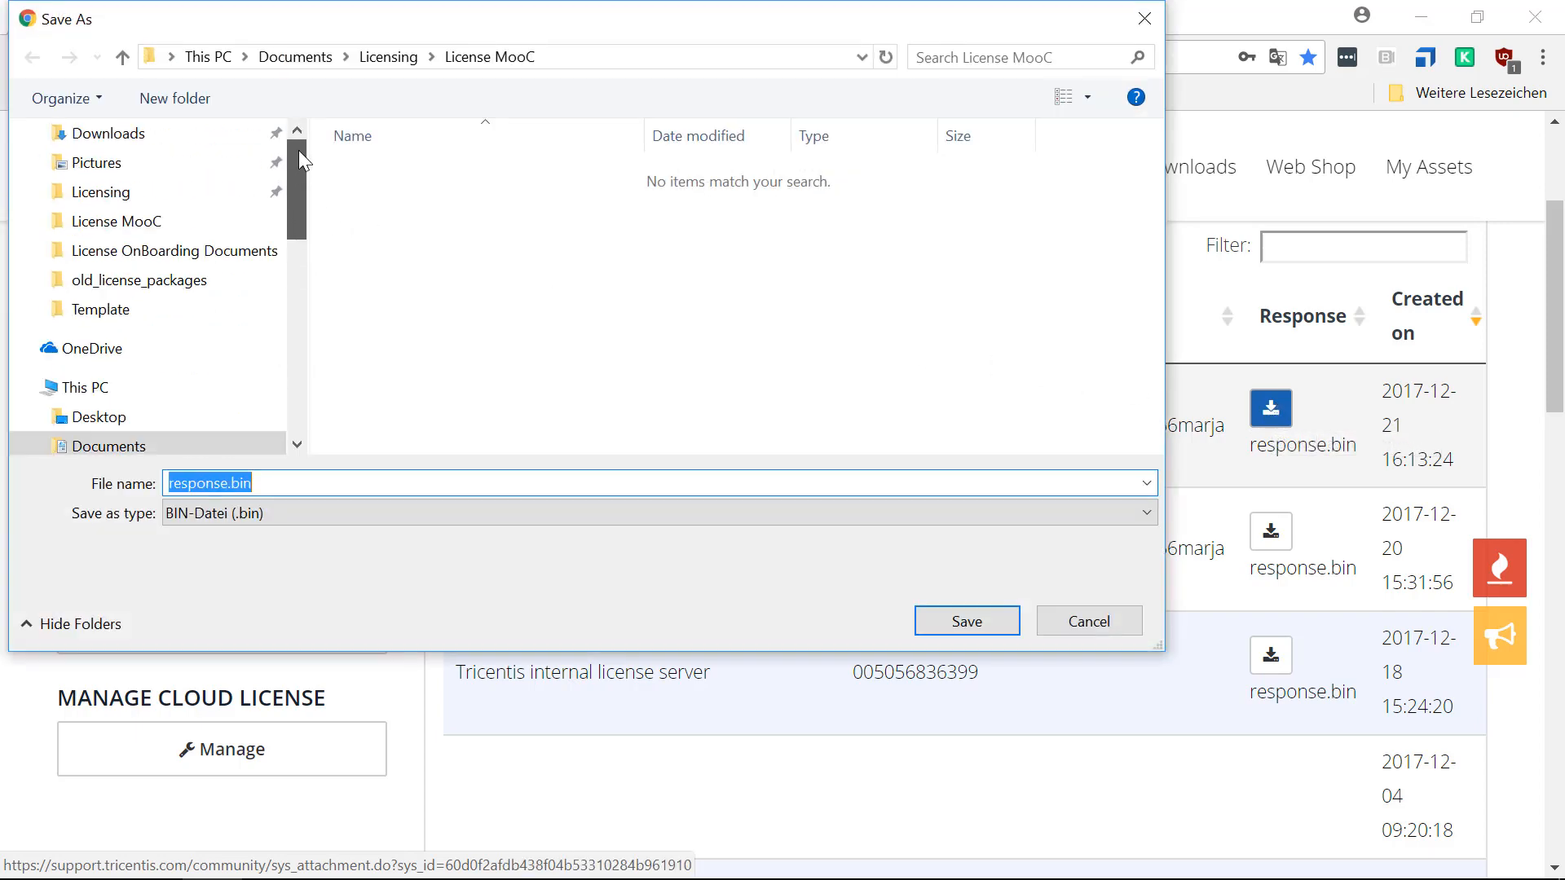
{"action": "left_click", "coordinate": [252, 183]}
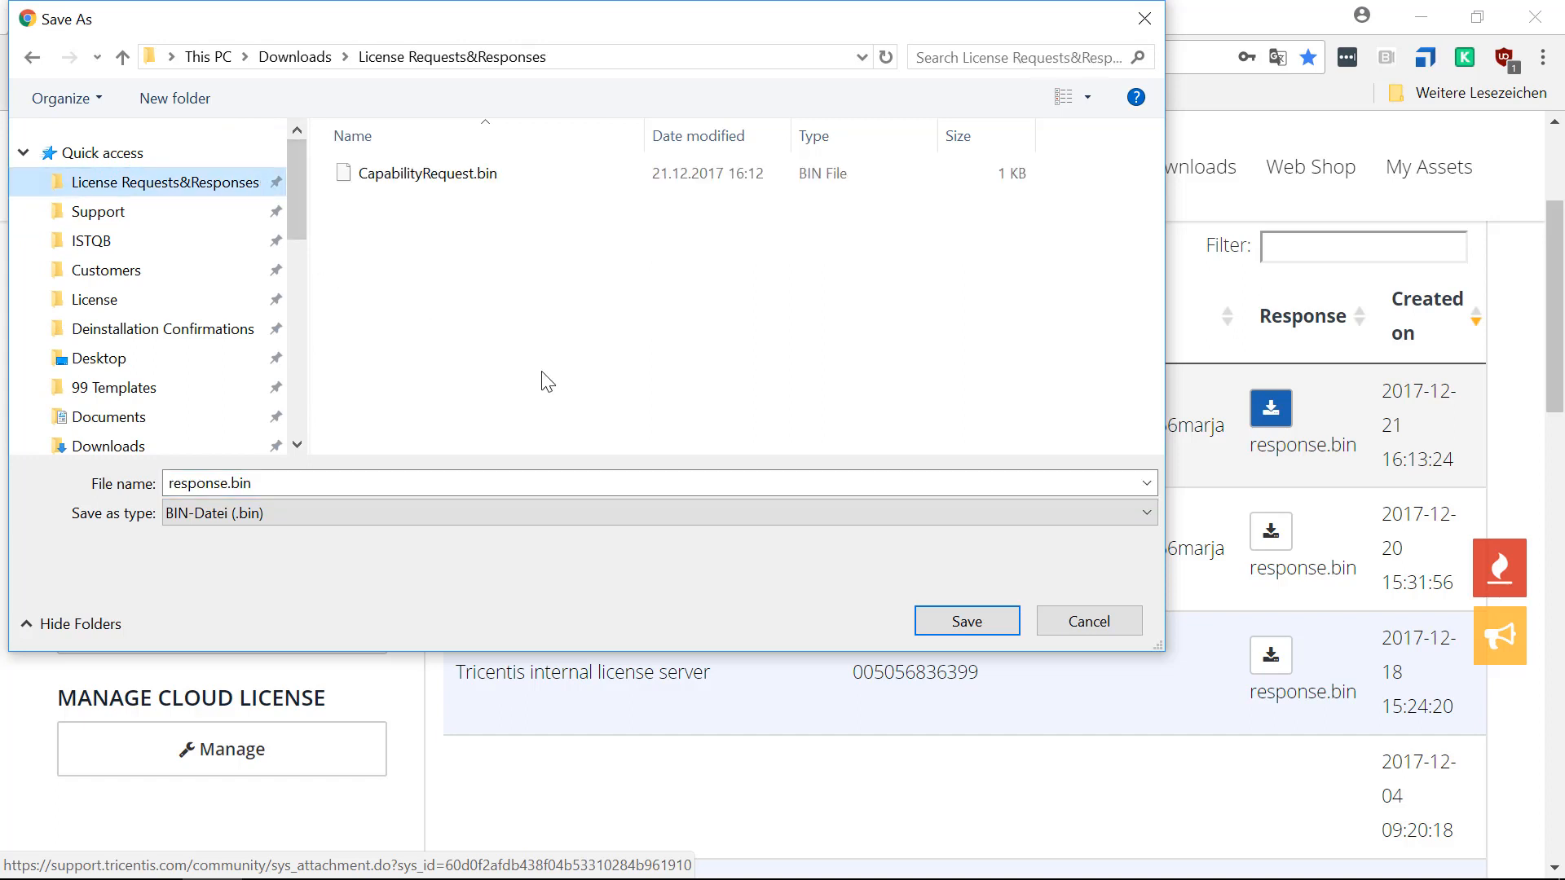
{"action": "left_click", "coordinate": [986, 617]}
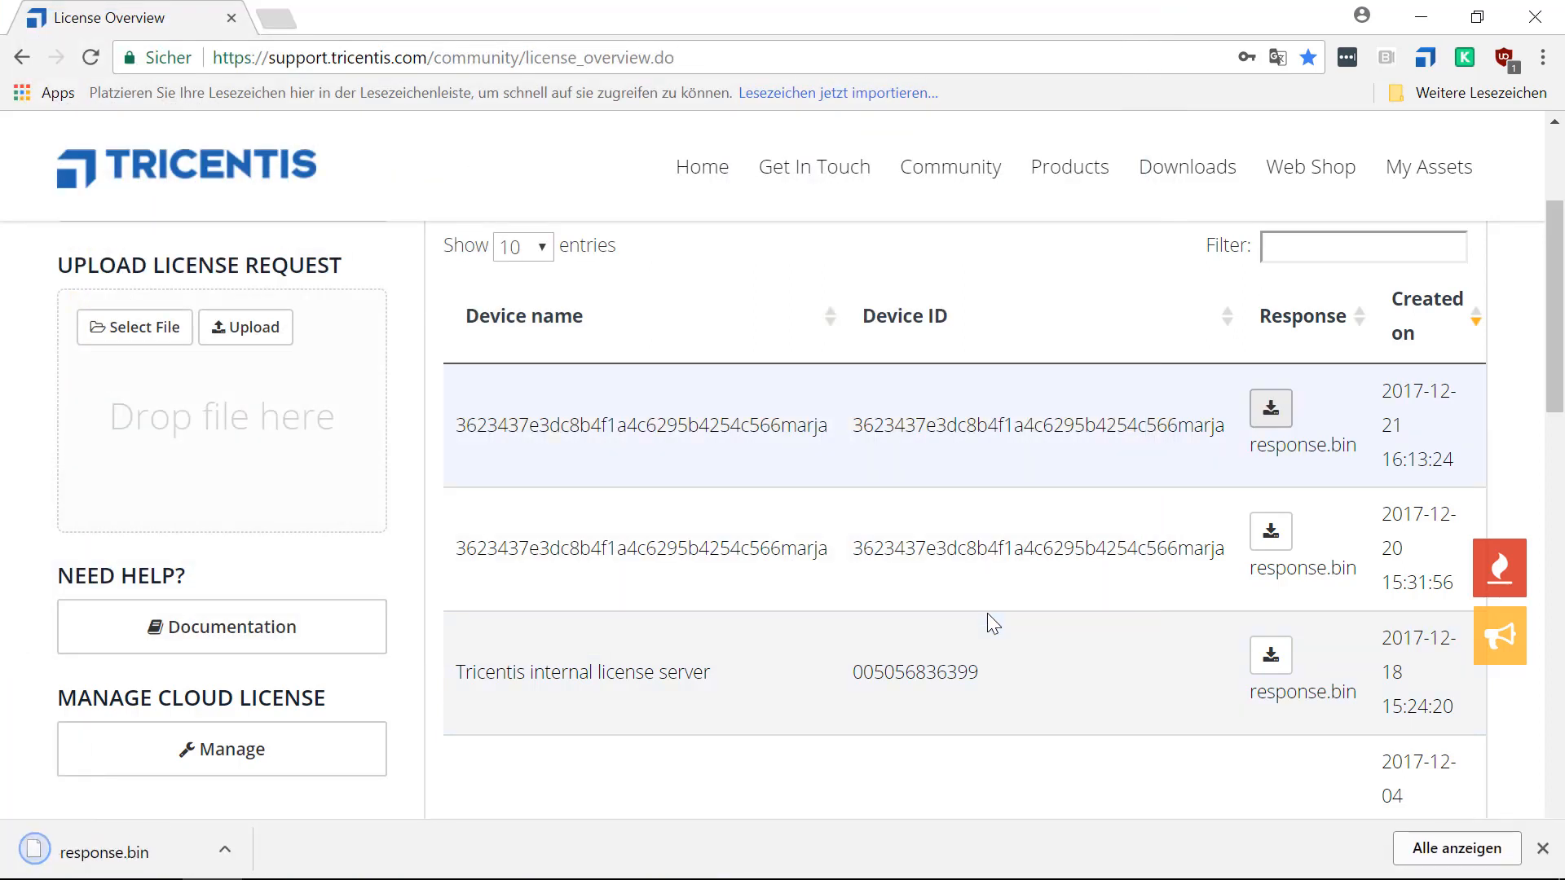
{"action": "left_click", "coordinate": [1543, 850]}
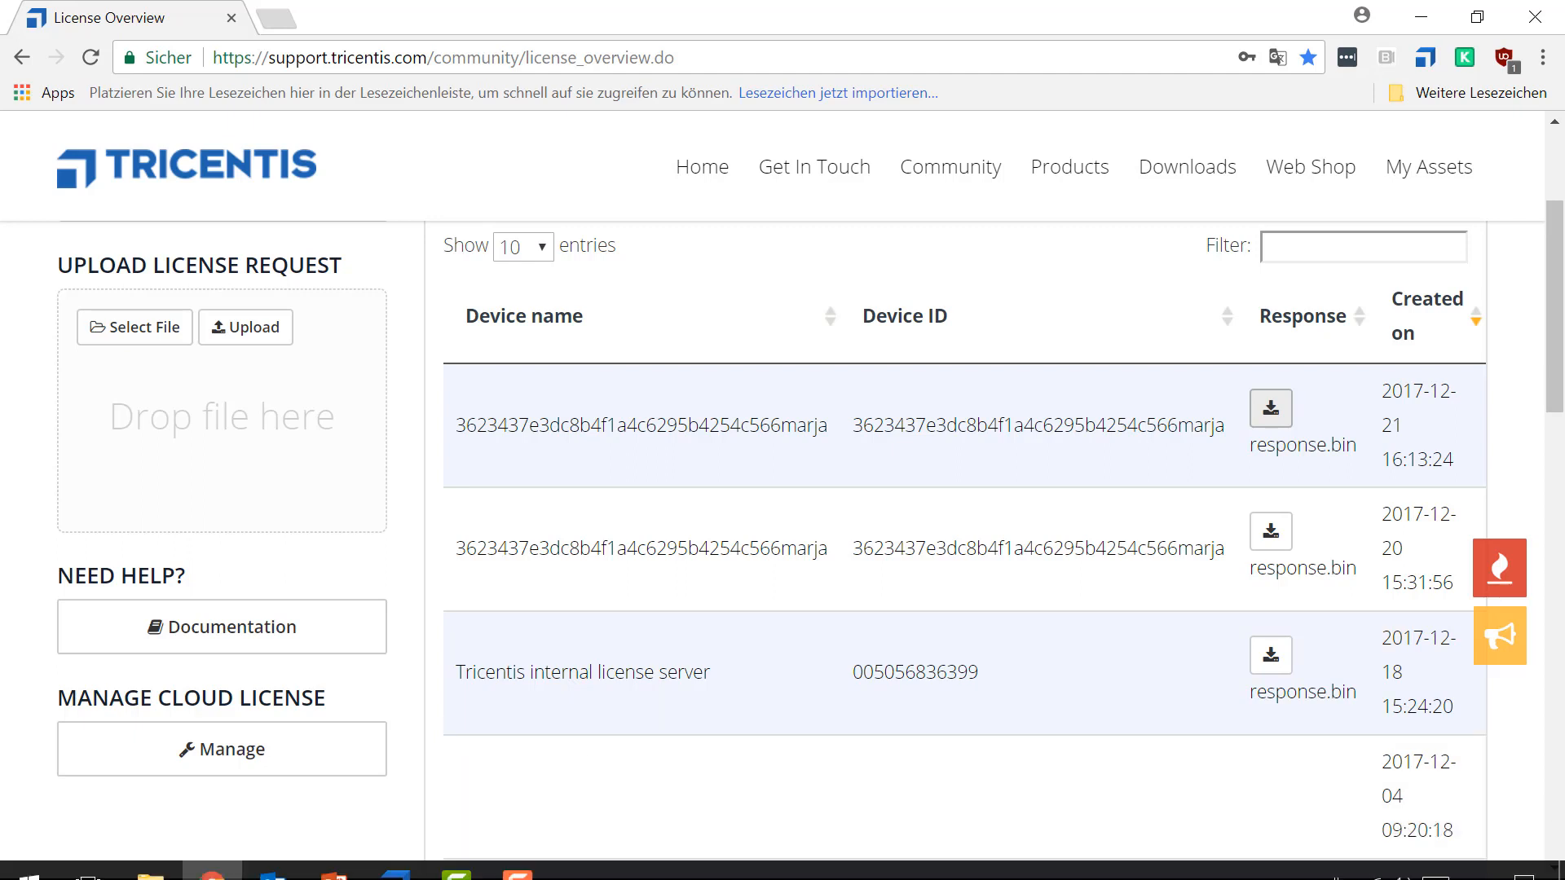
In Tosca License Configuration, activate the licenses on the local machine from the response.bin file.
{"action": "left_click", "coordinate": [395, 857]}
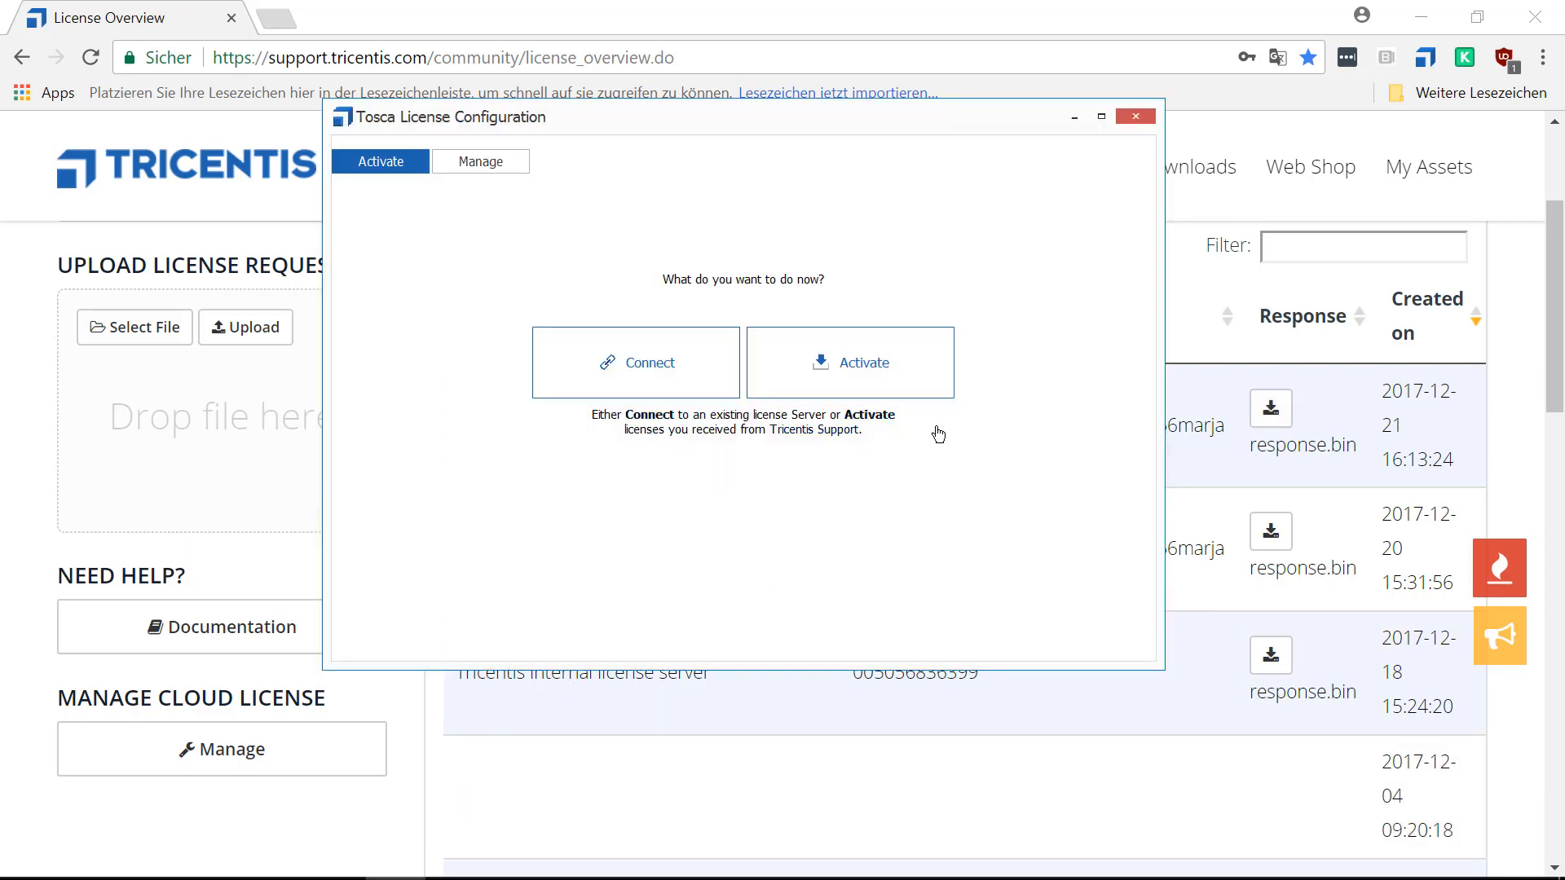
{"action": "left_click", "coordinate": [895, 355]}
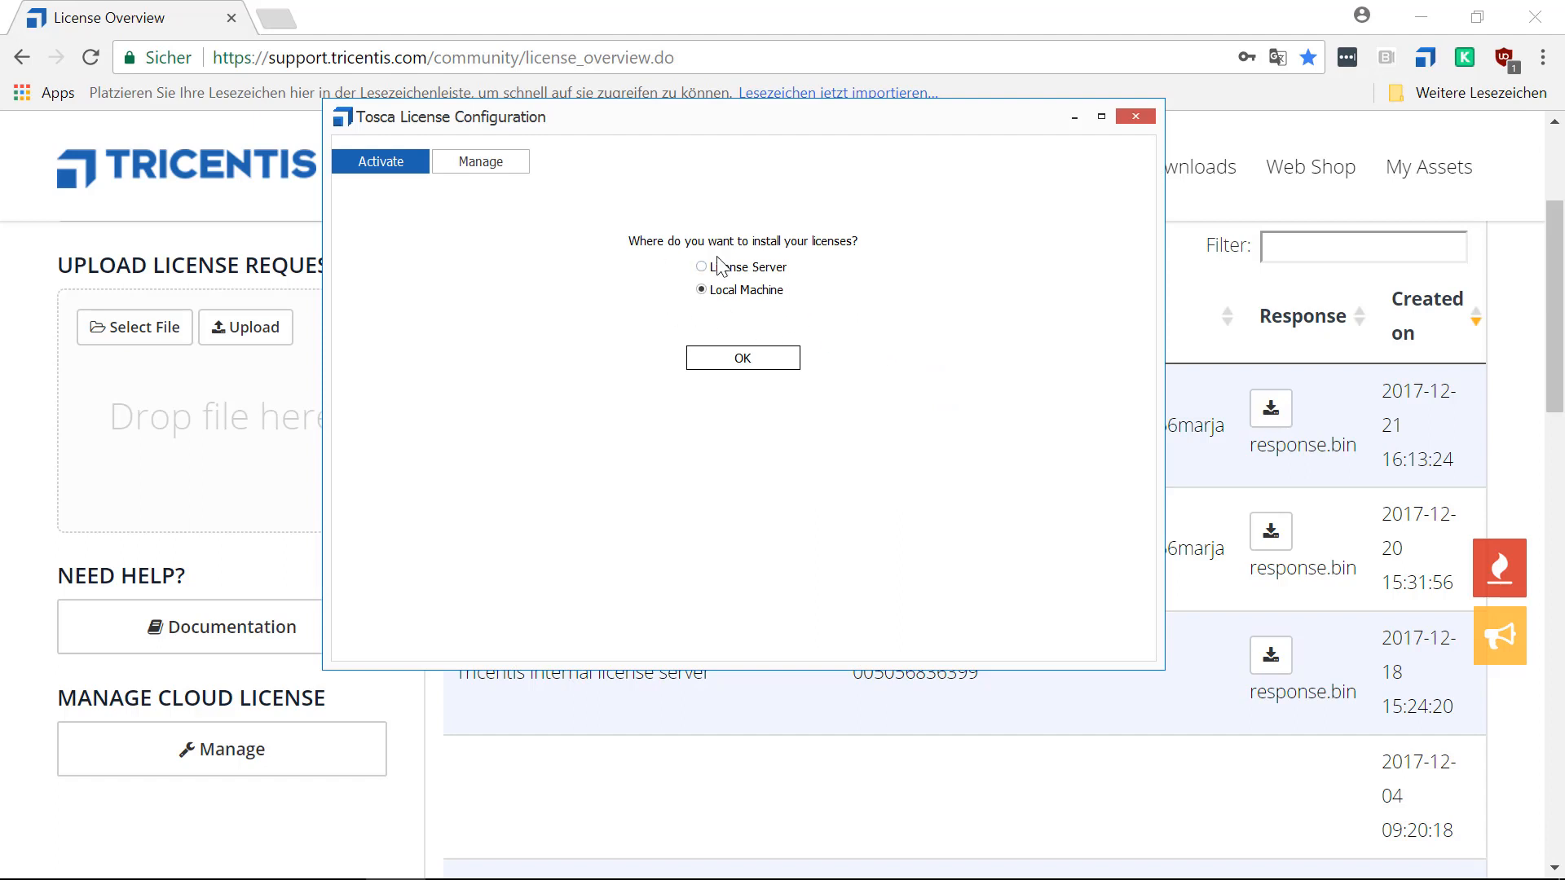
{"action": "left_click", "coordinate": [734, 361]}
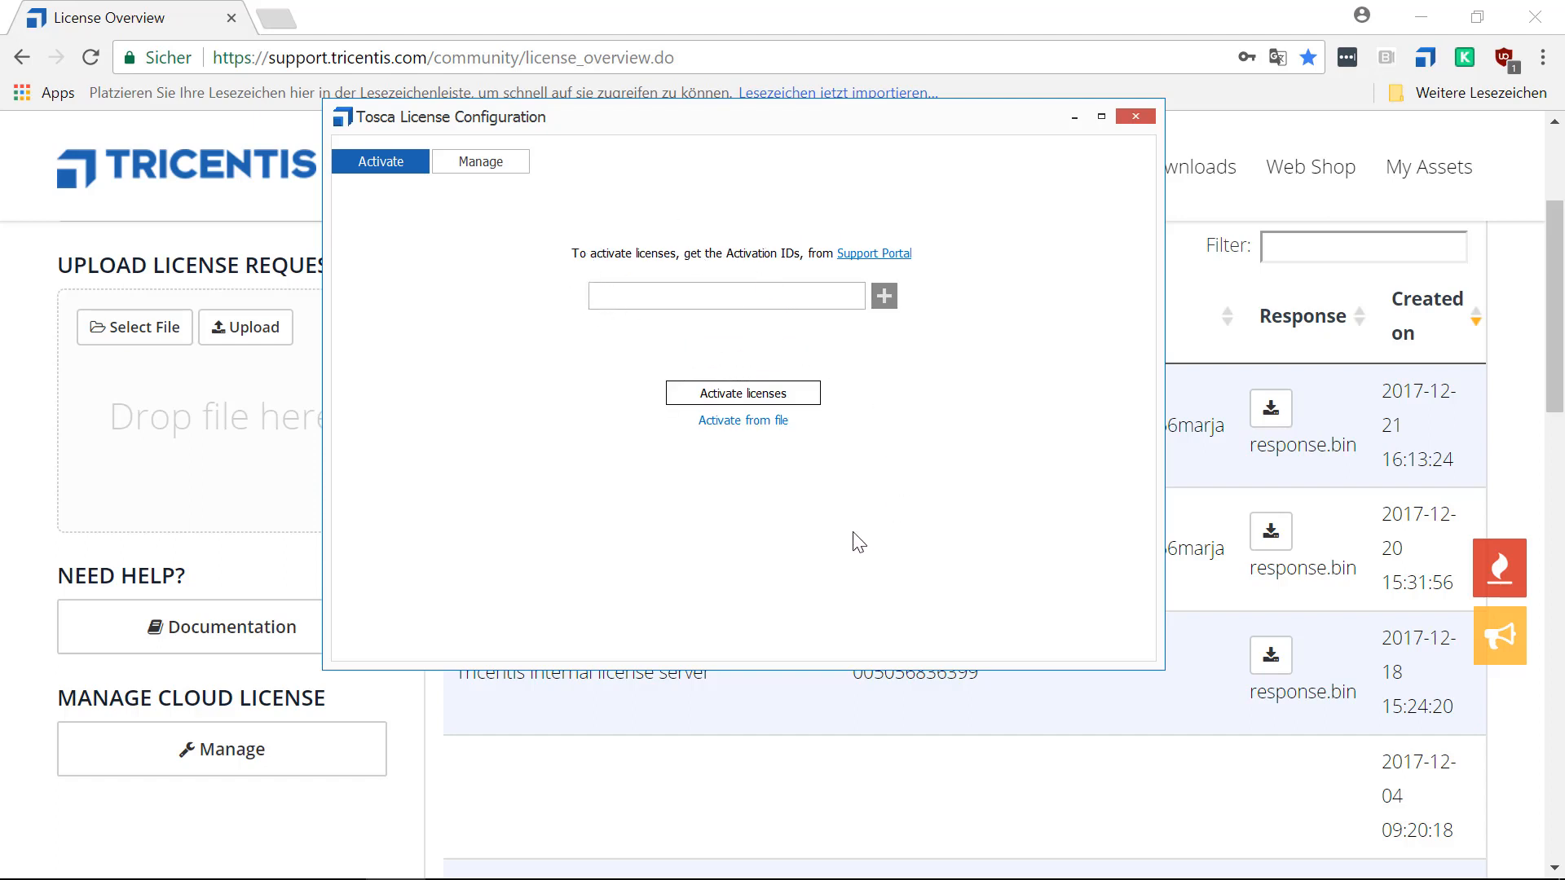
{"action": "left_click", "coordinate": [738, 422]}
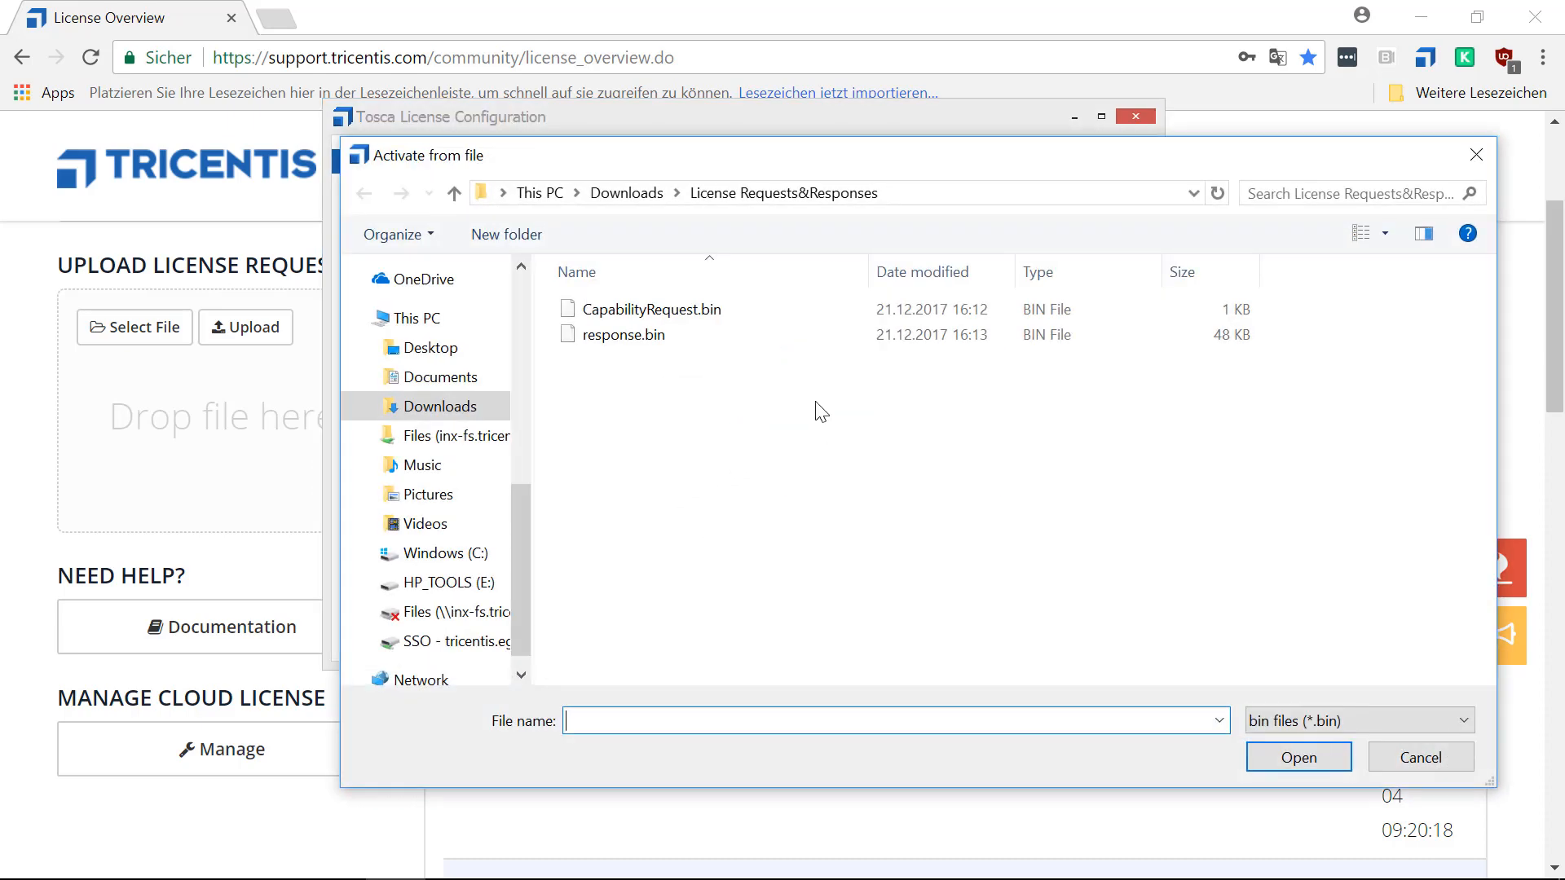
{"action": "left_click", "coordinate": [626, 338]}
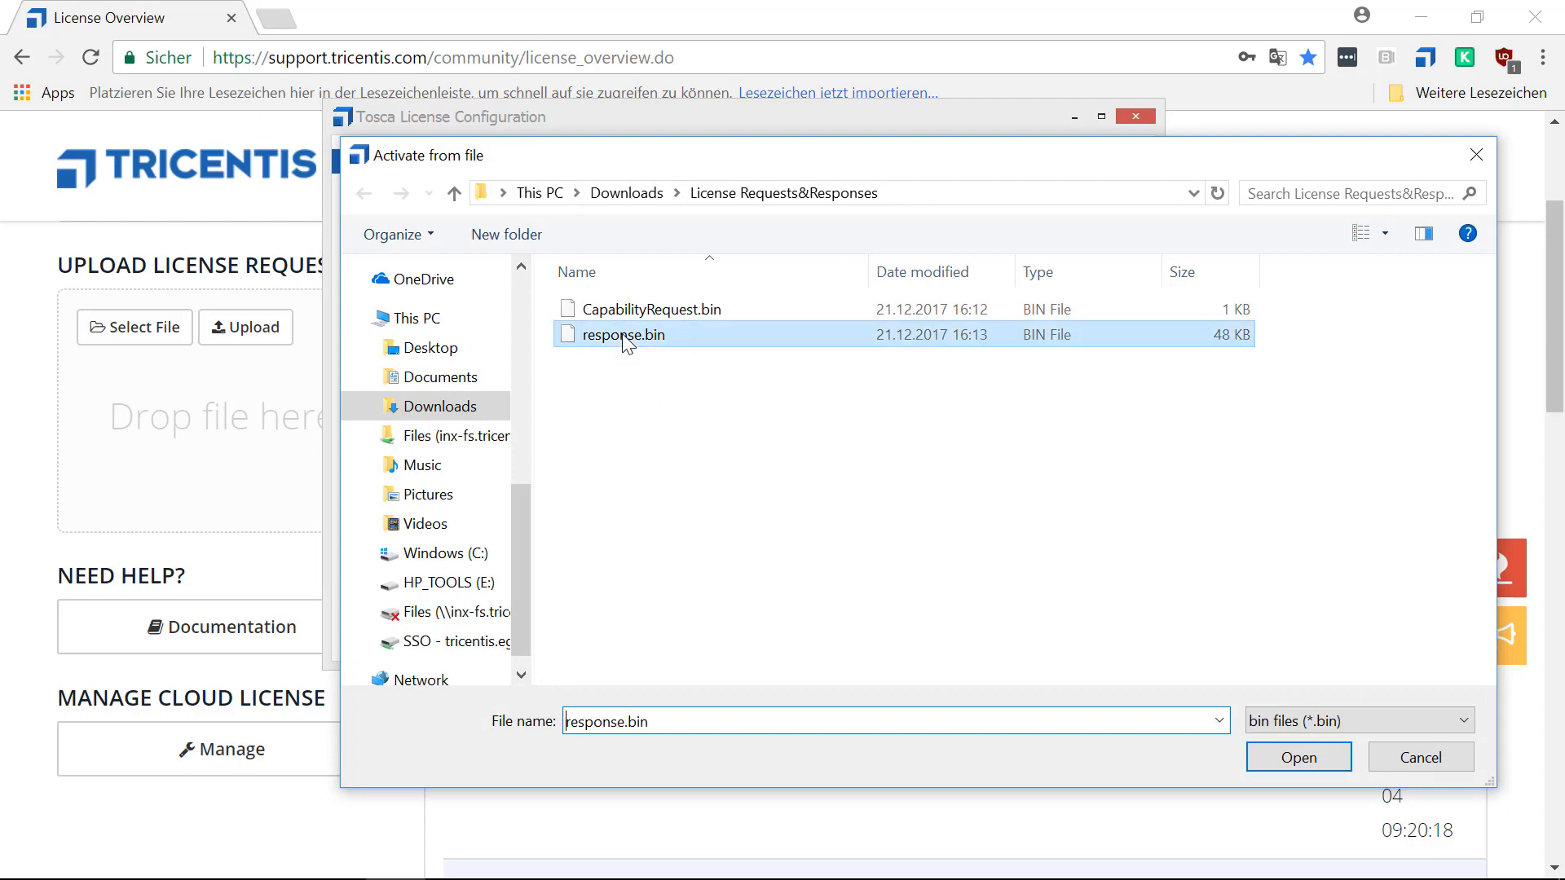
{"action": "left_click", "coordinate": [1294, 758]}
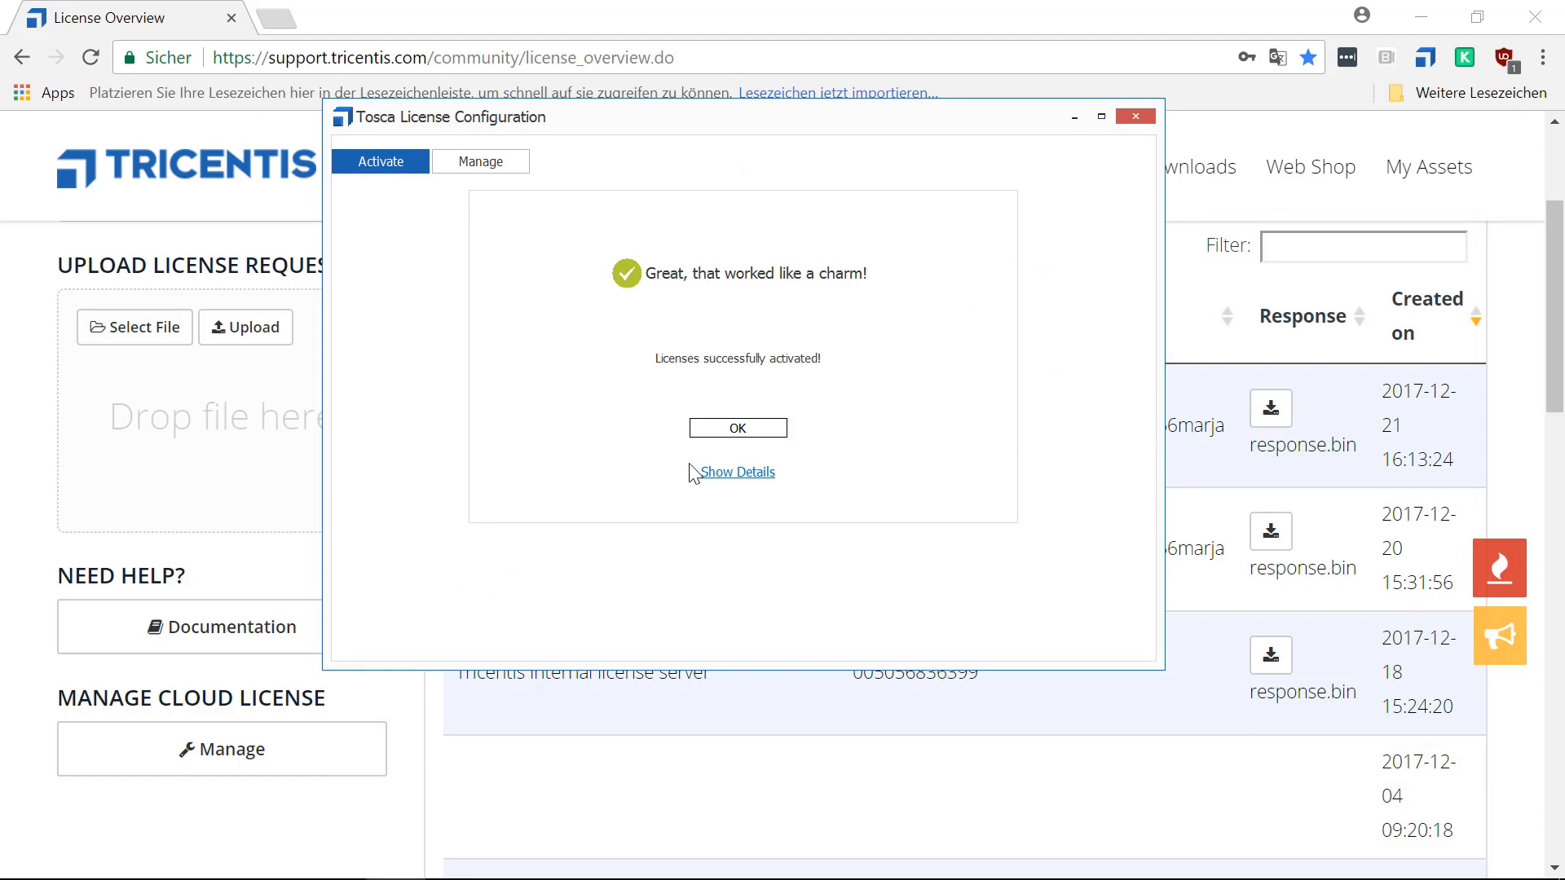
Show the activation details and examine the components and validity dates of the local machine's Premium Package.
{"action": "left_click", "coordinate": [736, 475]}
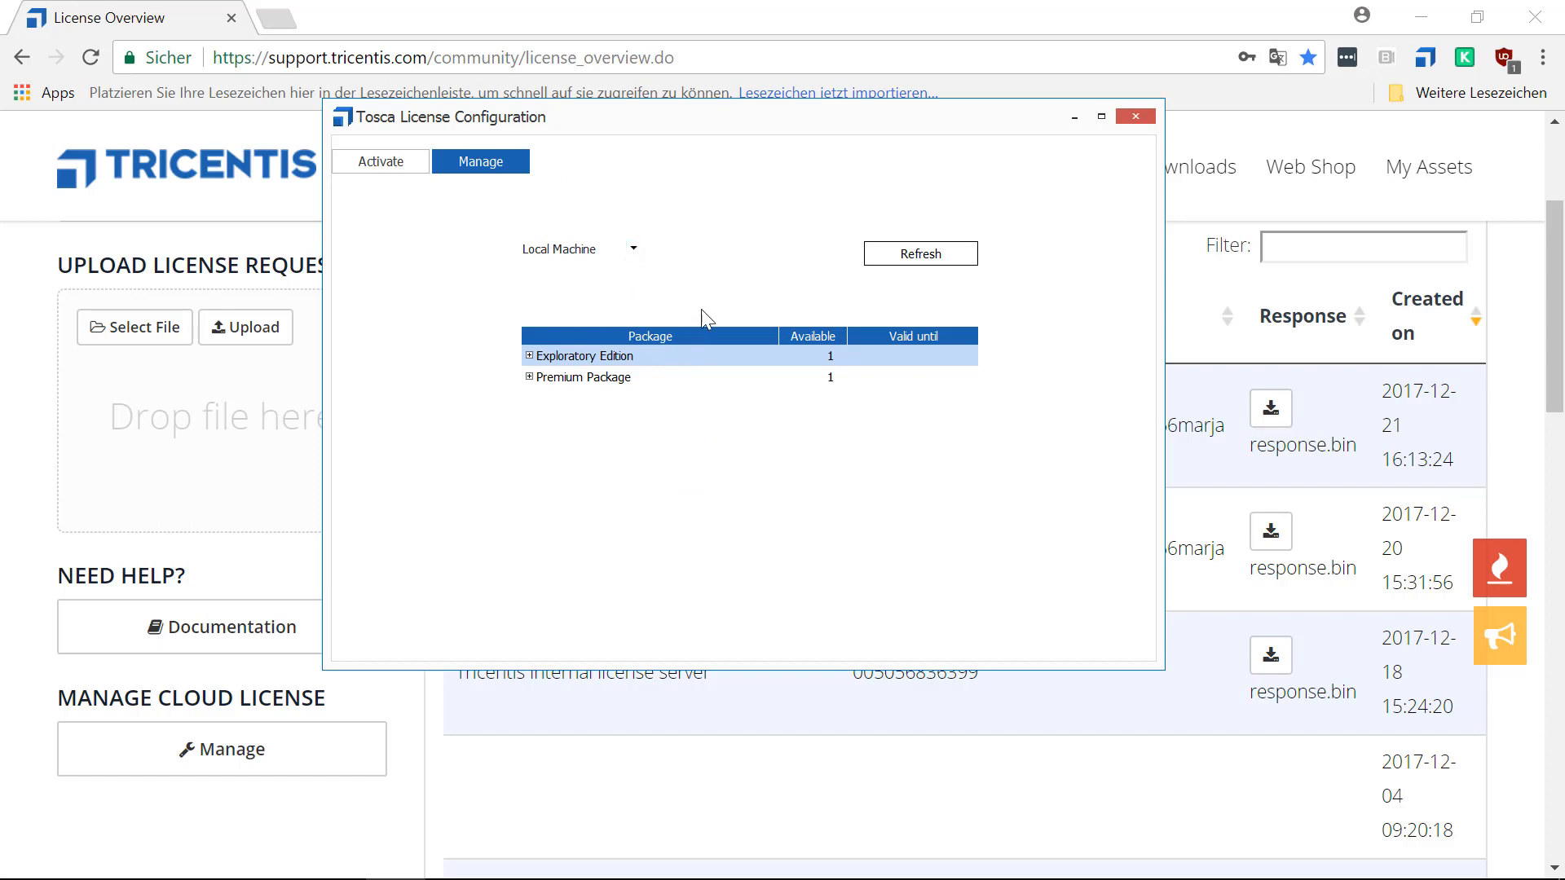
{"action": "left_click", "coordinate": [534, 383]}
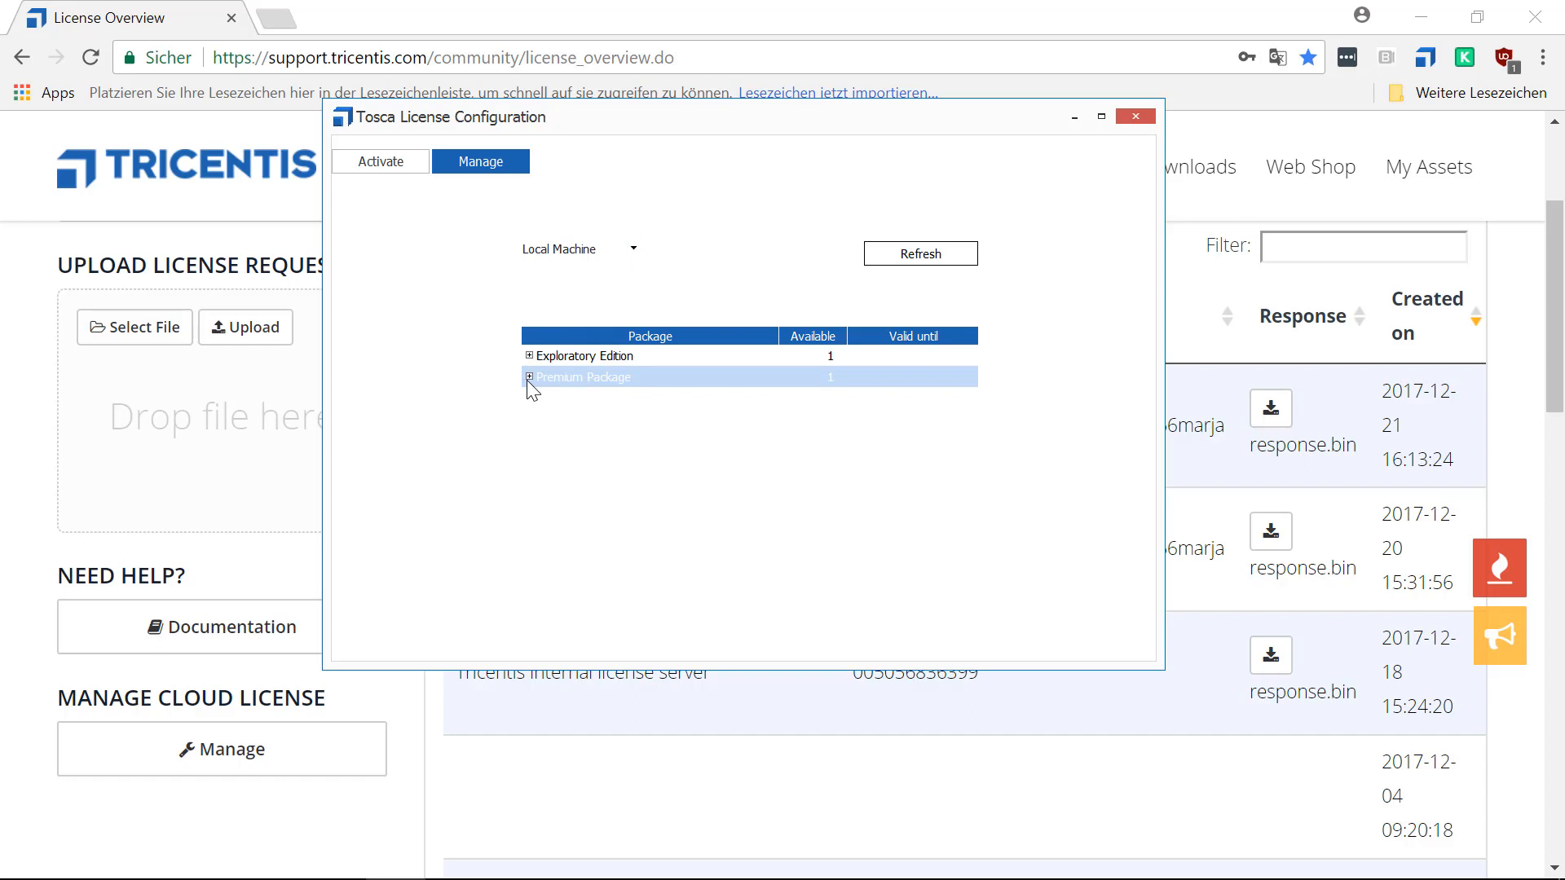
{"action": "left_click", "coordinate": [528, 378]}
{"action": "scroll", "coordinate": [574, 458], "scroll_direction": "down", "scroll_amount": 1}
{"action": "scroll", "coordinate": [574, 461], "scroll_direction": "down", "scroll_amount": 15}
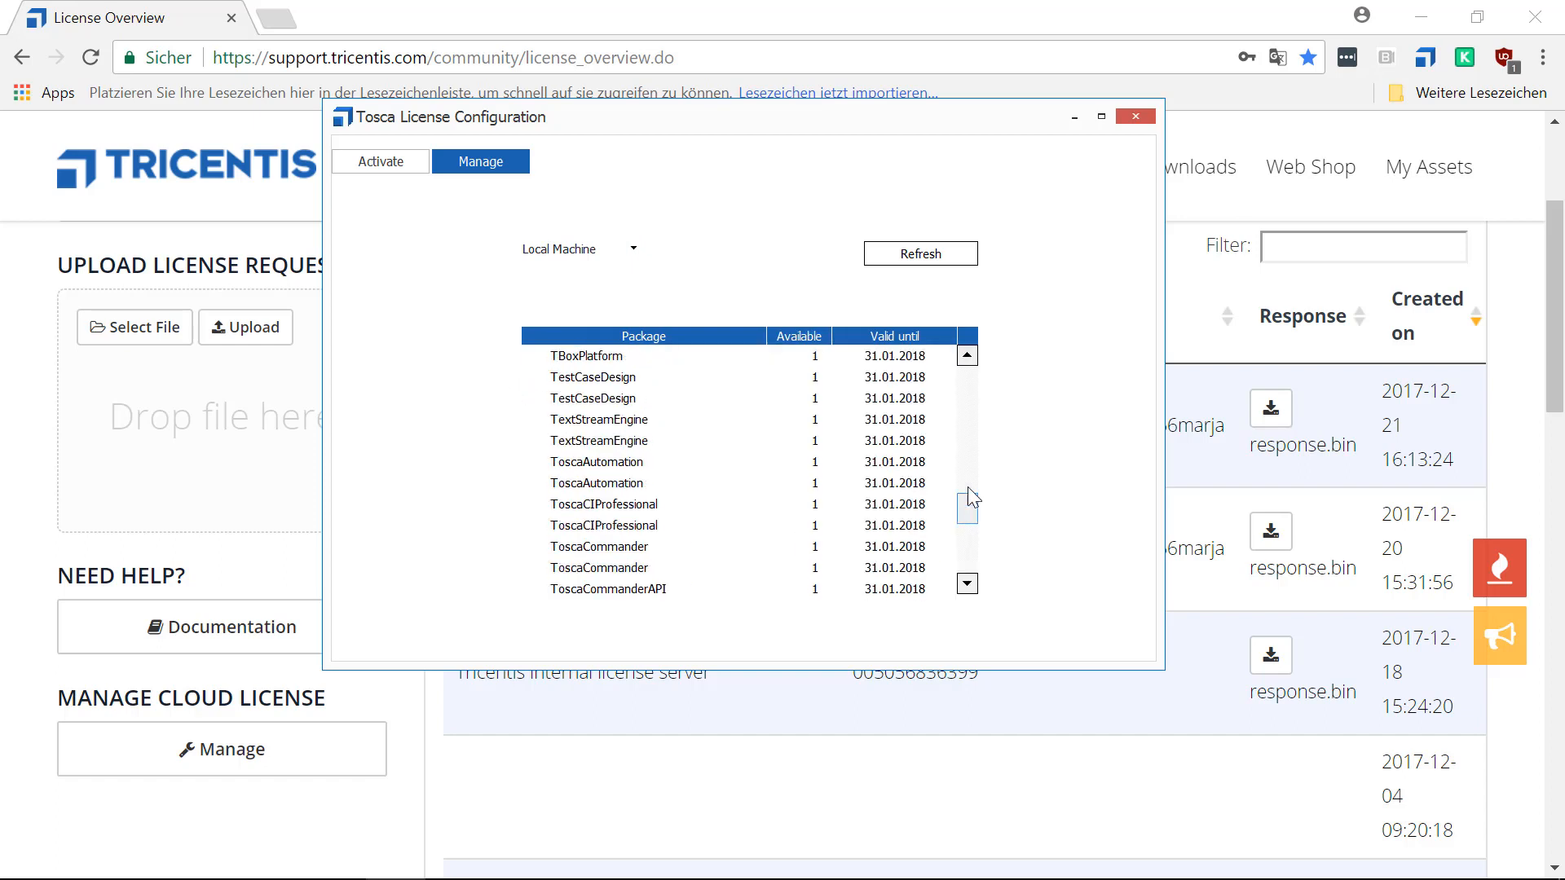
{"action": "left_click_drag", "start_coordinate": [968, 507], "coordinate": [967, 371]}
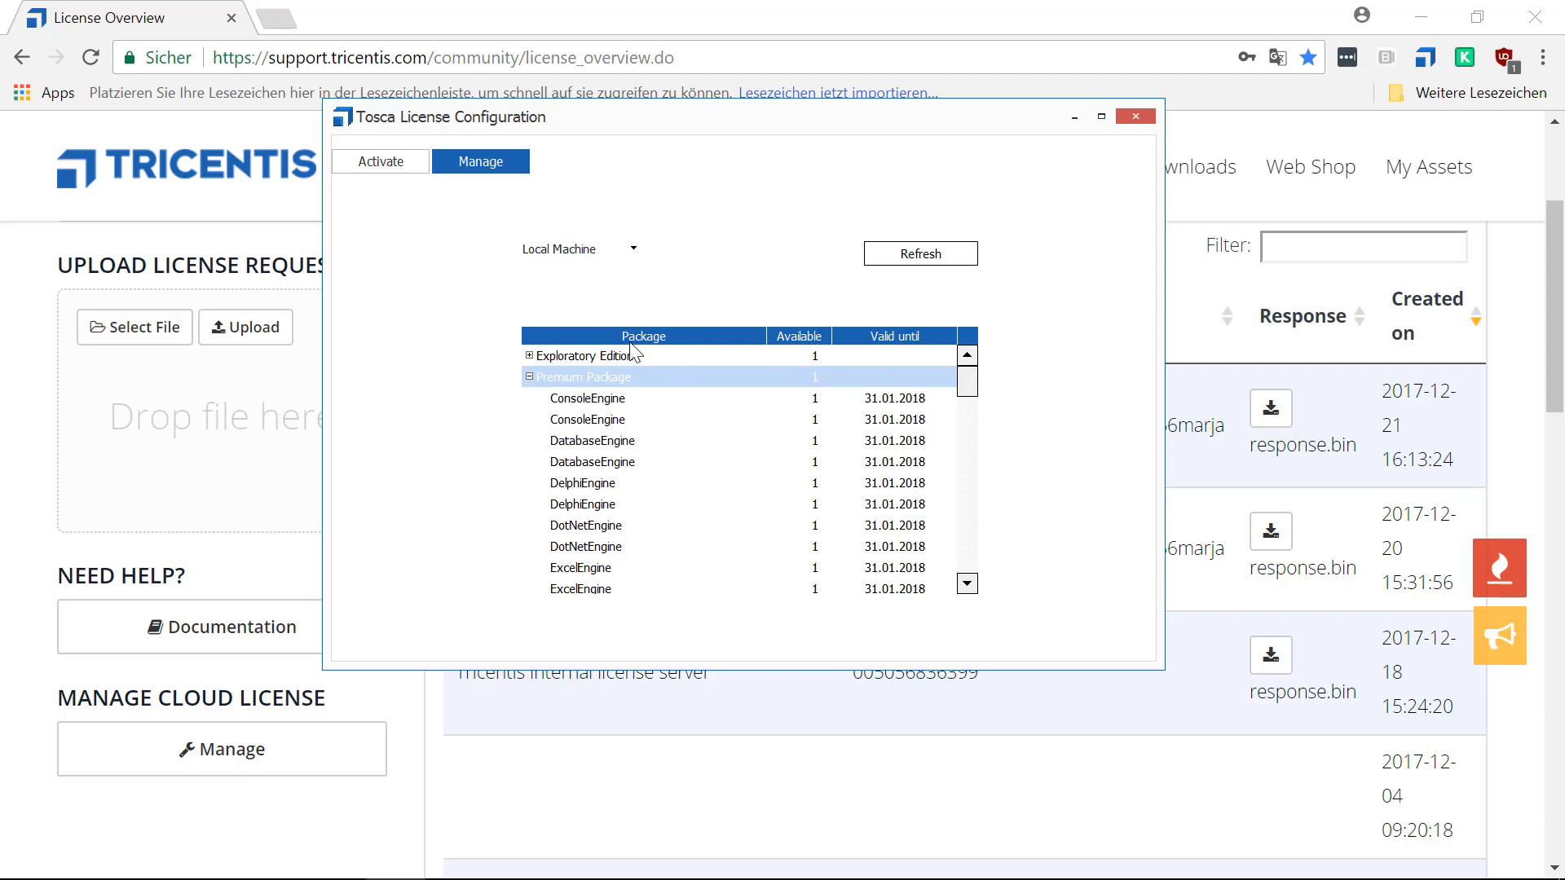
{"action": "left_click", "coordinate": [529, 377]}
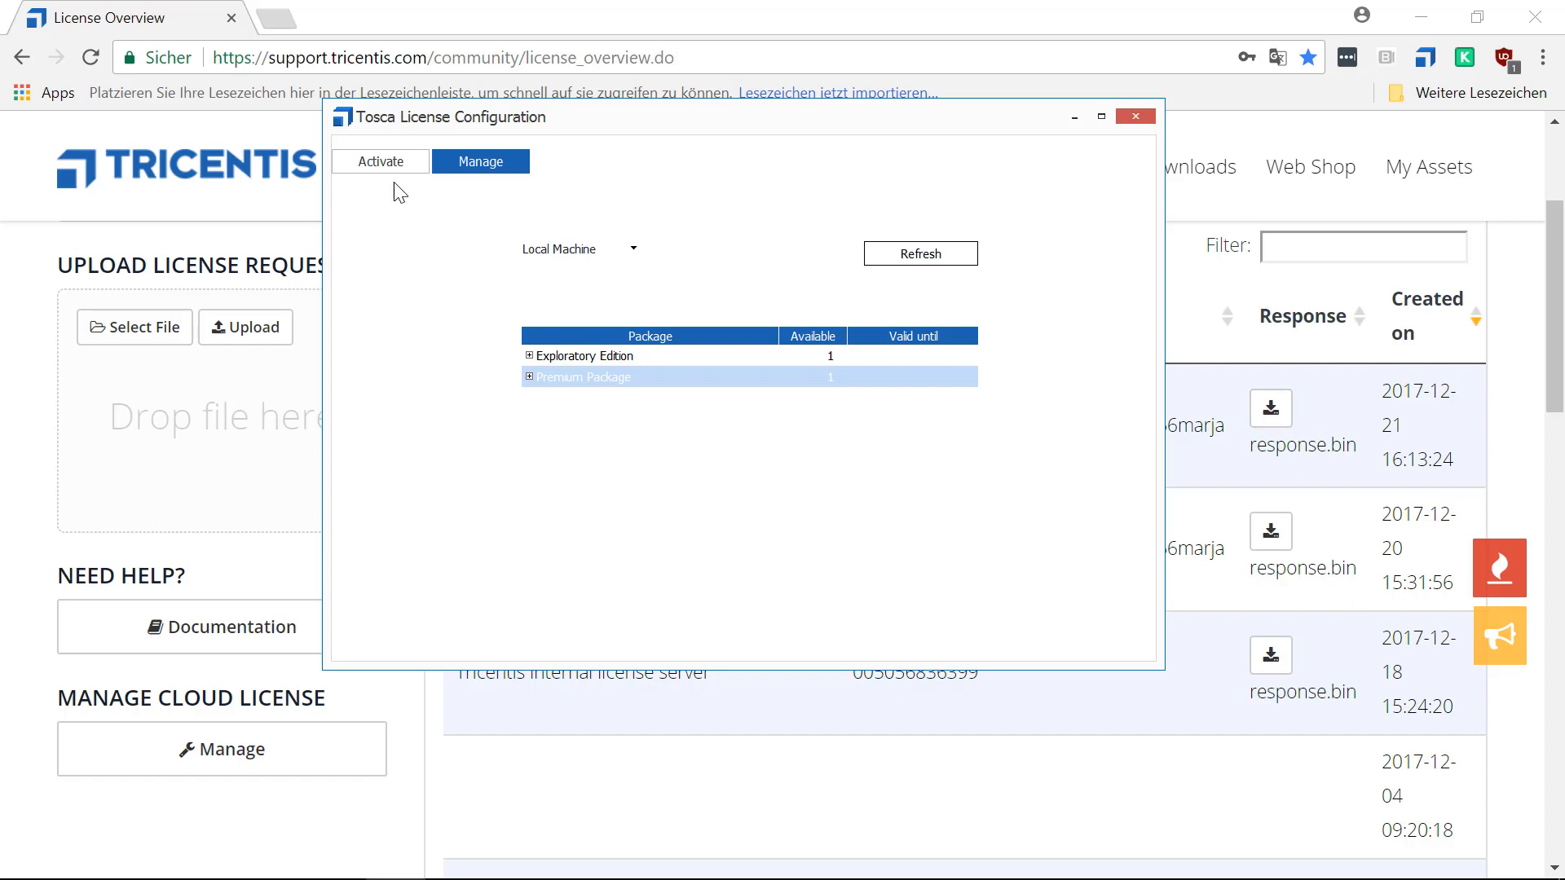
Start a new license activation with License Server as the installation target.
{"action": "left_click", "coordinate": [380, 163]}
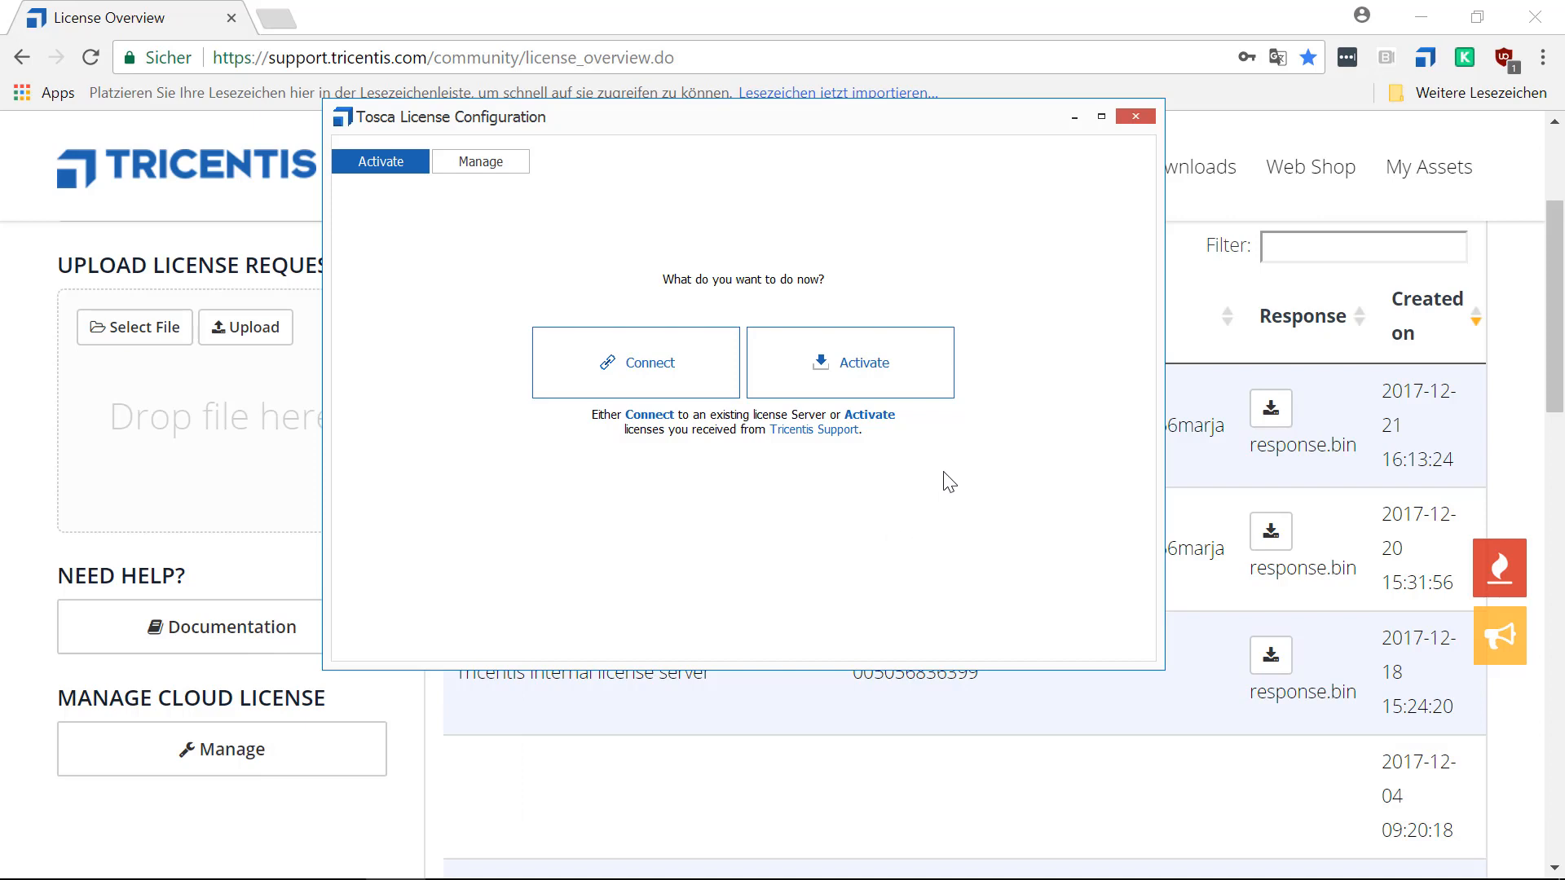
{"action": "left_click", "coordinate": [844, 364]}
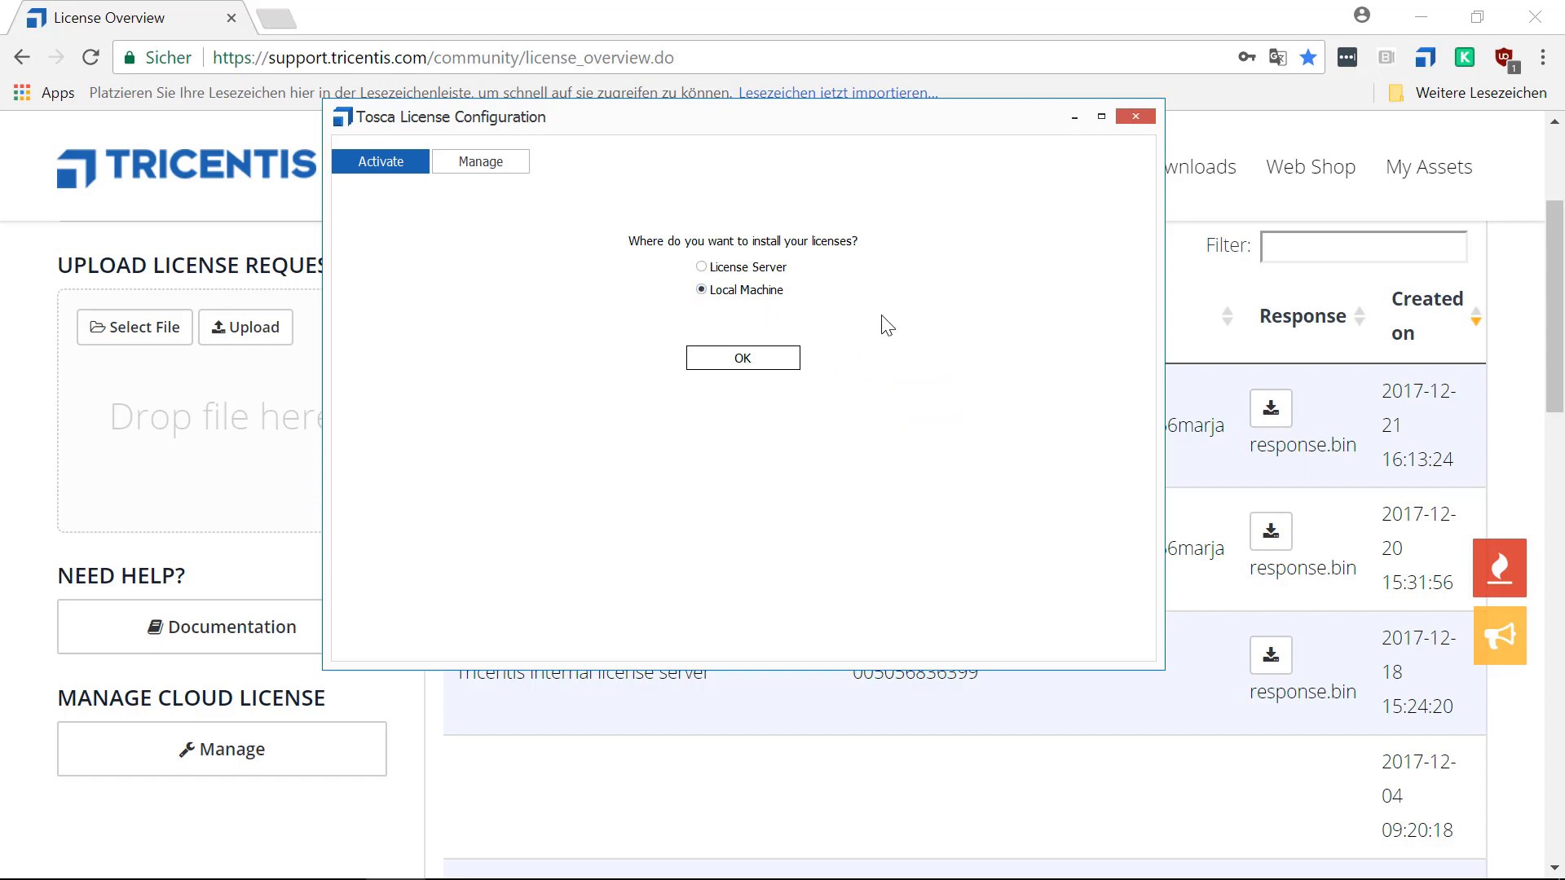
{"action": "left_click", "coordinate": [701, 267]}
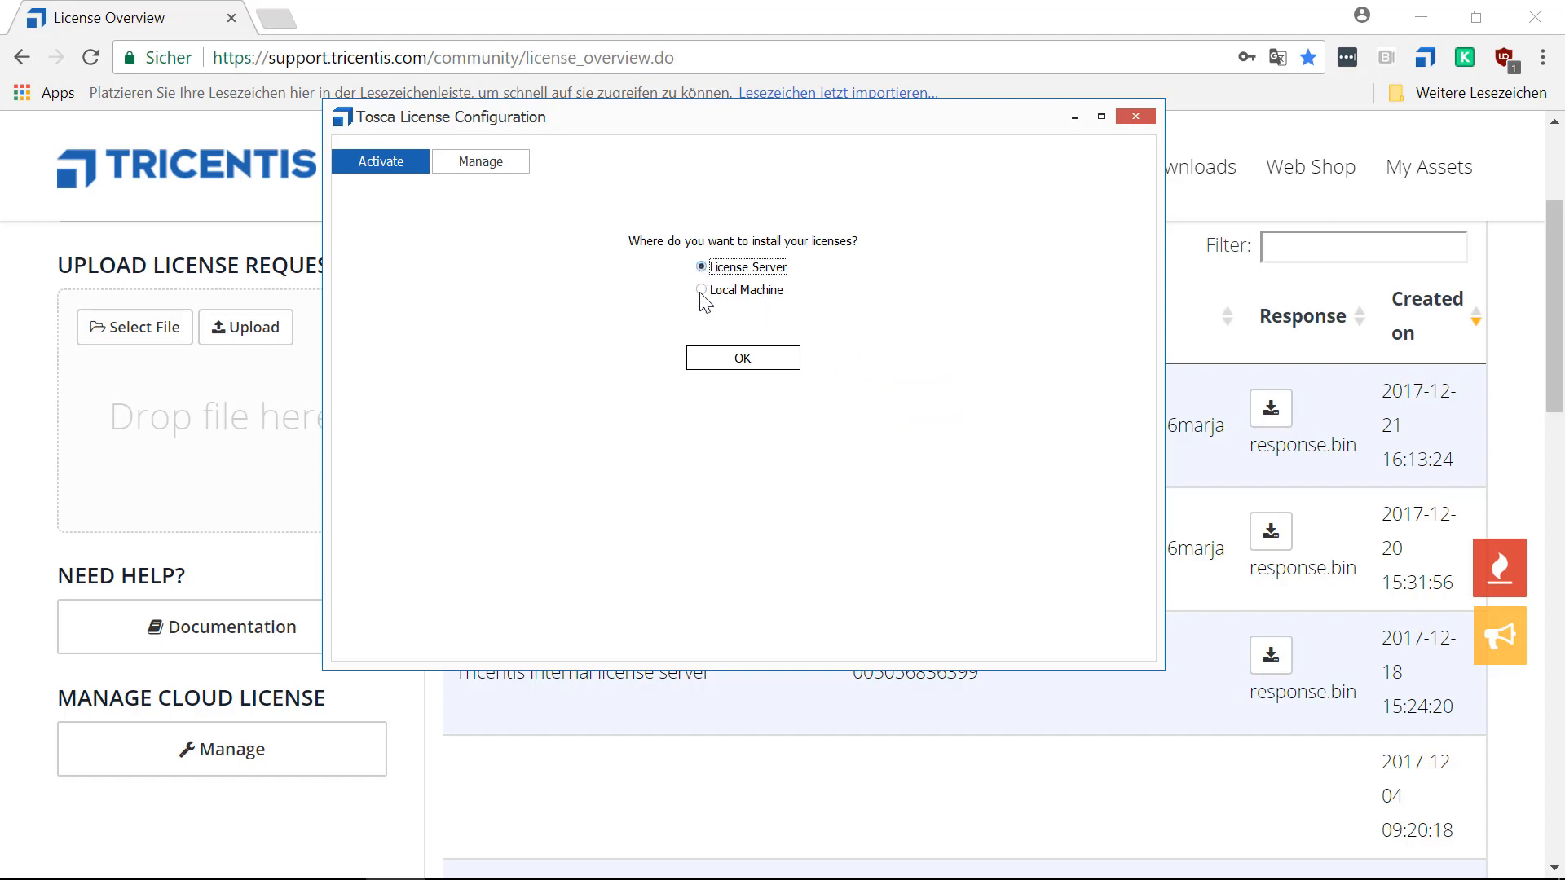
{"action": "left_click", "coordinate": [766, 364]}
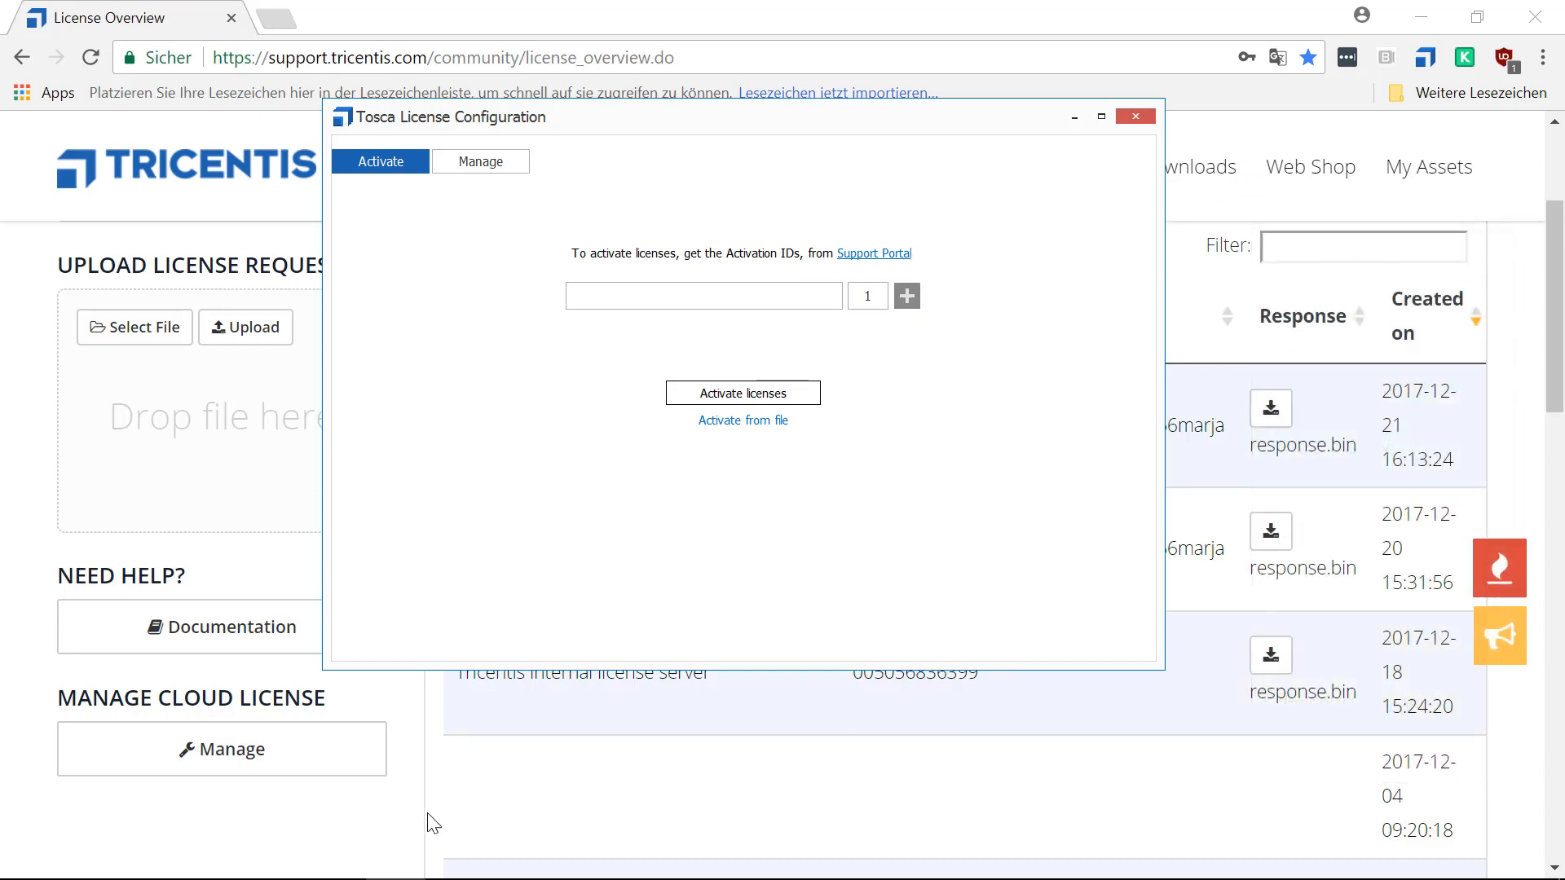
In the support portal's license overview, show the licenses of the LicensingMOOC_On_Premises entitlement.
{"action": "left_click", "coordinate": [496, 817]}
{"action": "scroll", "coordinate": [476, 552], "scroll_direction": "up", "scroll_amount": 3}
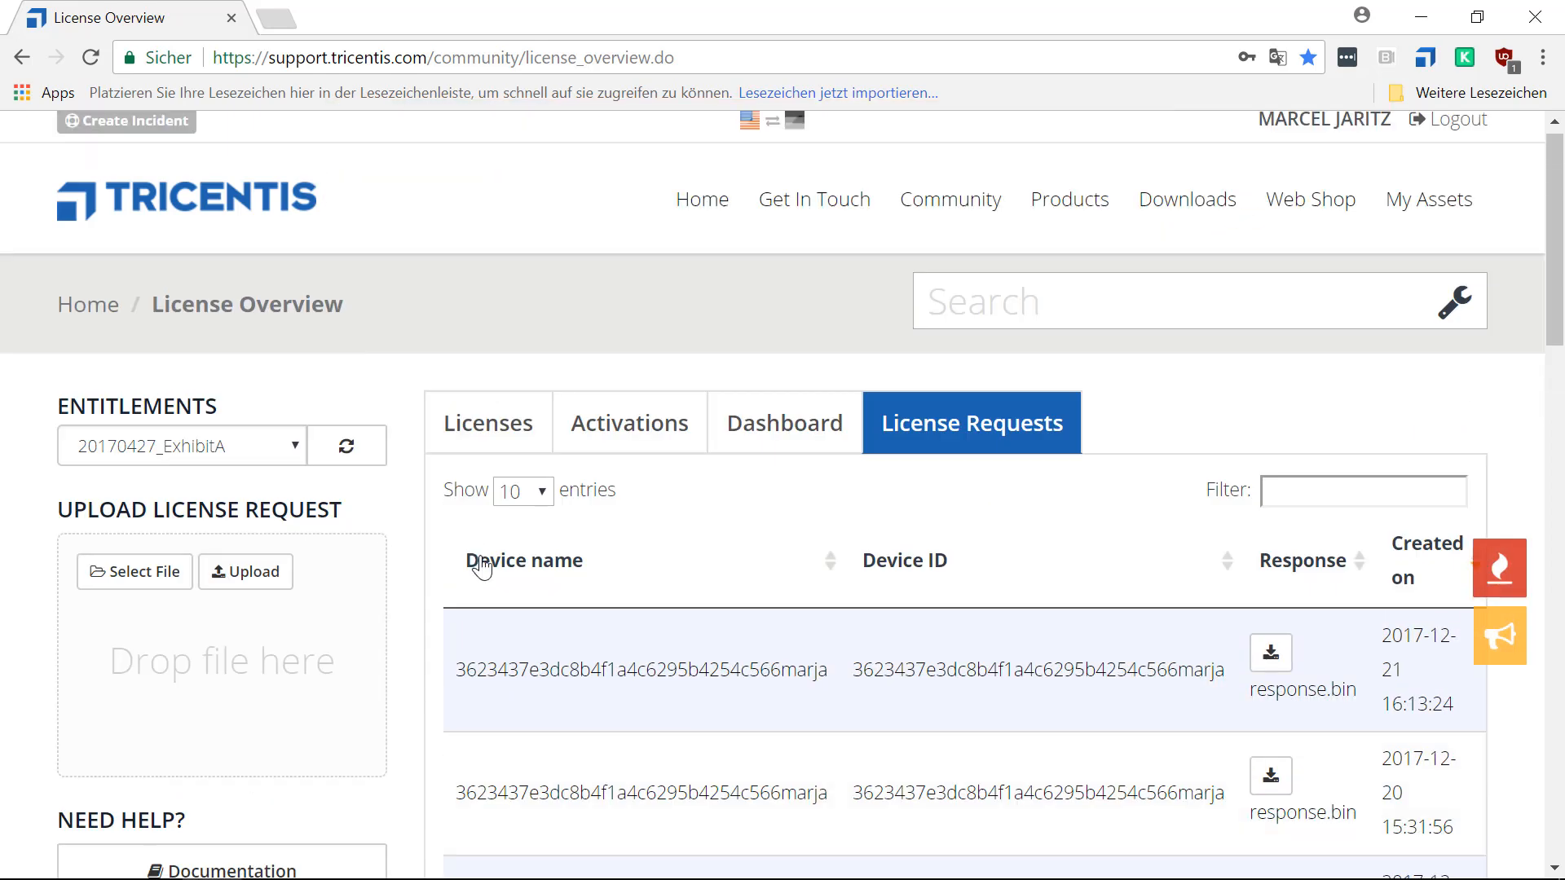
{"action": "left_click", "coordinate": [493, 438]}
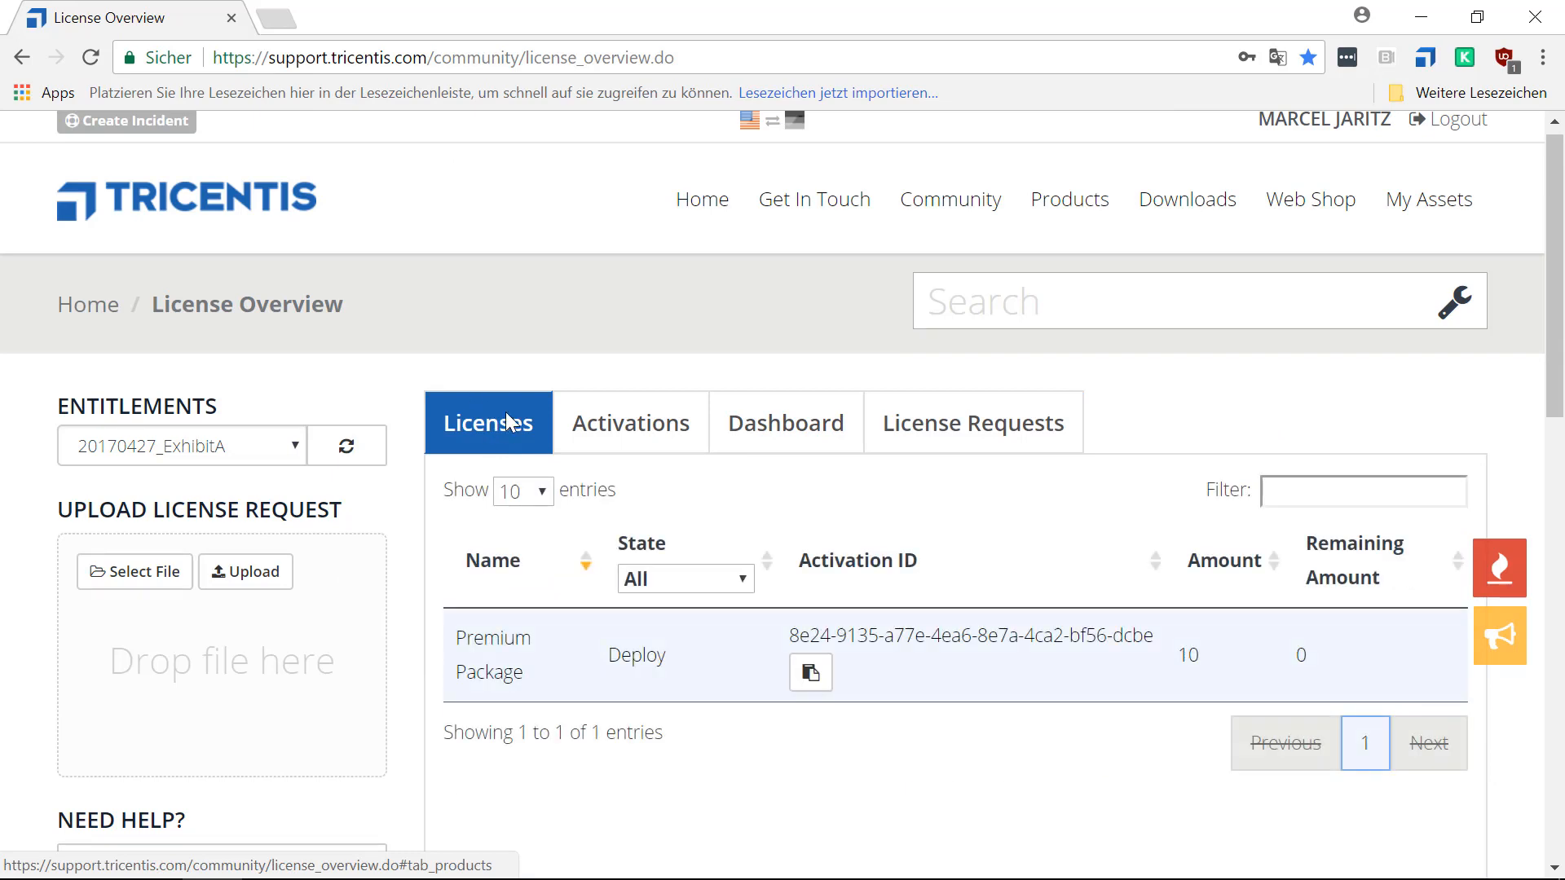
{"action": "scroll", "coordinate": [505, 413], "scroll_direction": "down", "scroll_amount": 2}
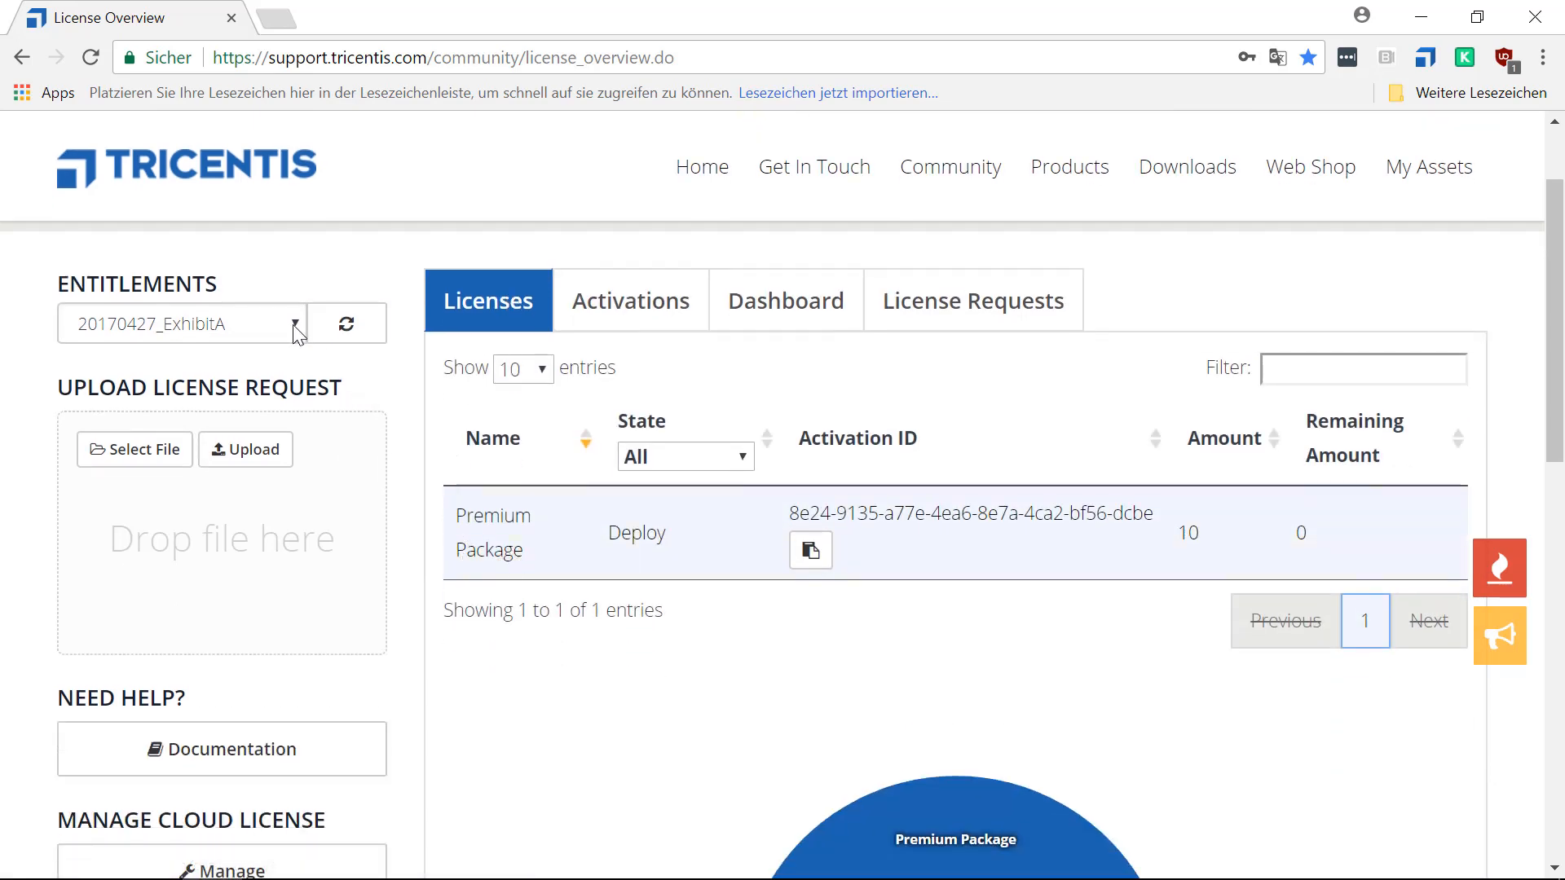
{"action": "scroll", "coordinate": [310, 375], "scroll_direction": "up", "scroll_amount": 2}
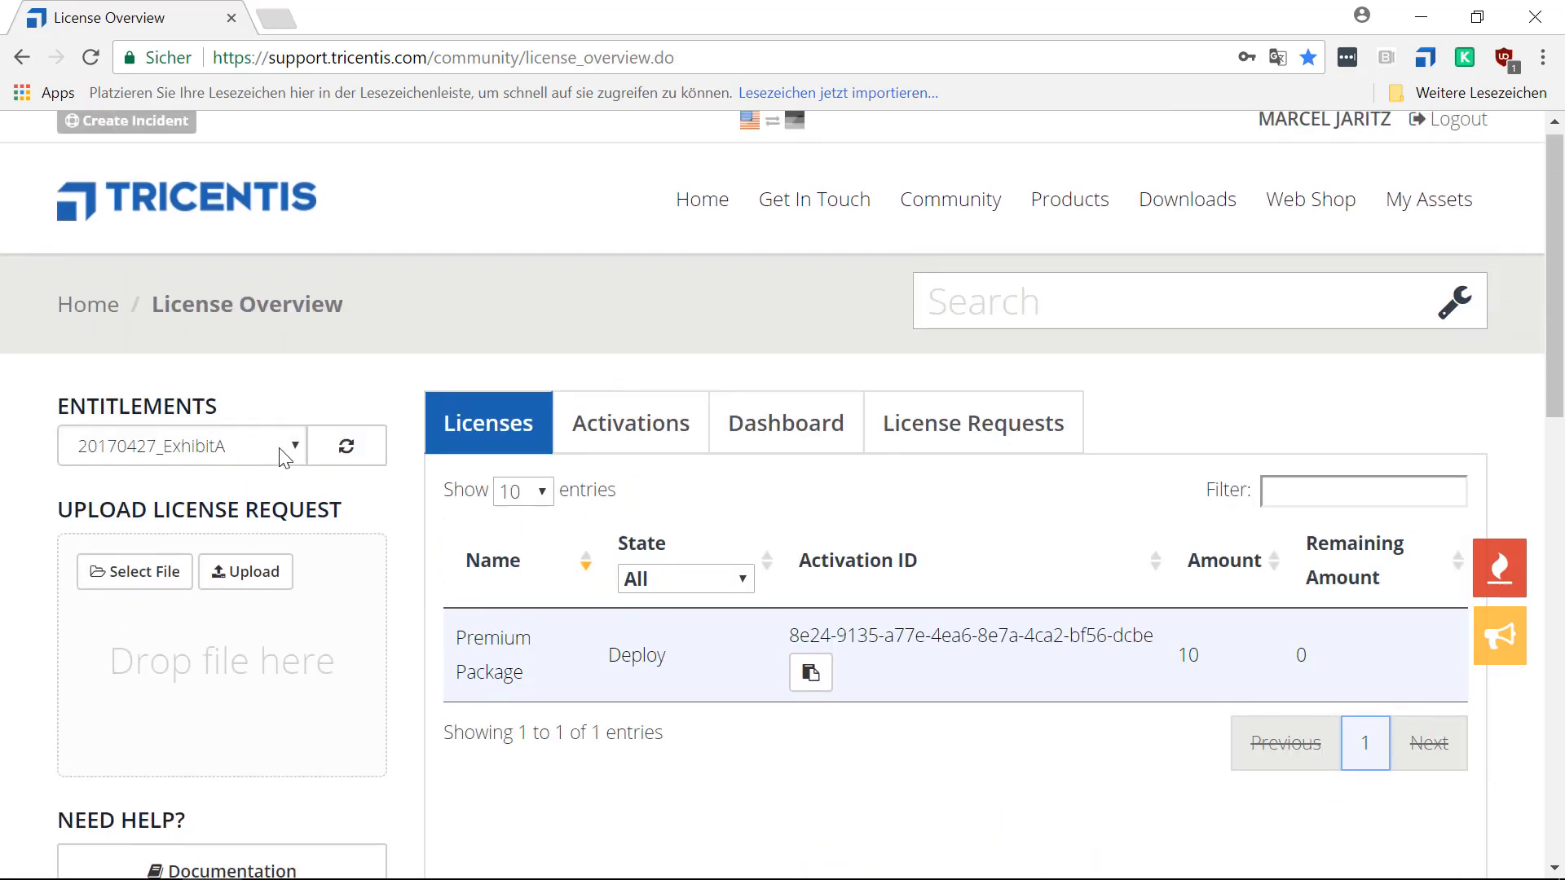
{"action": "left_click", "coordinate": [283, 457]}
{"action": "scroll", "coordinate": [263, 285], "scroll_direction": "down", "scroll_amount": 10}
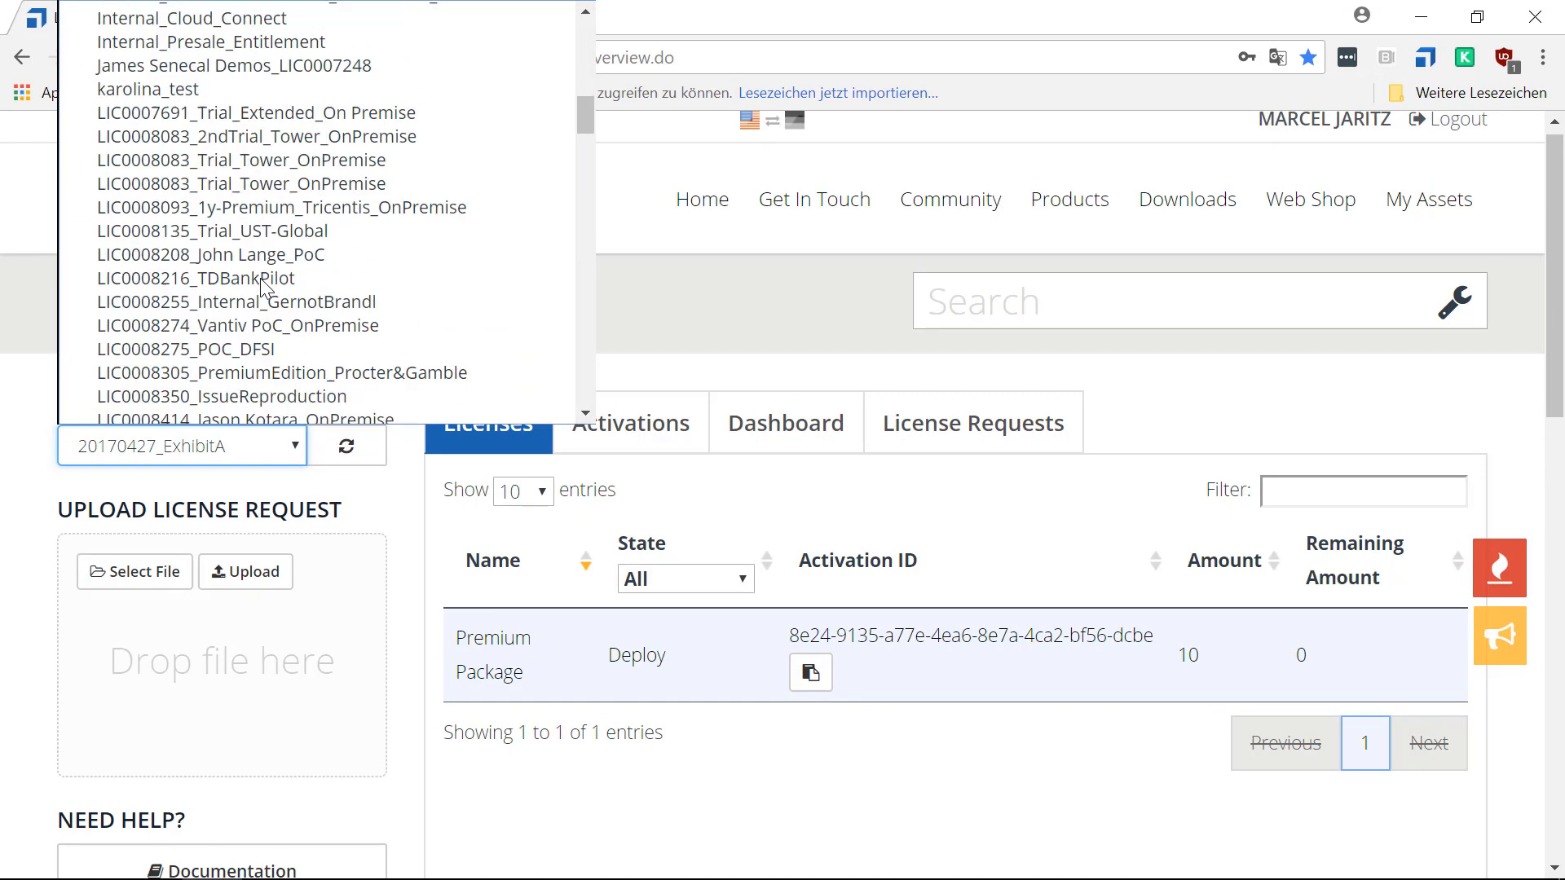
{"action": "scroll", "coordinate": [262, 285], "scroll_direction": "down", "scroll_amount": 15}
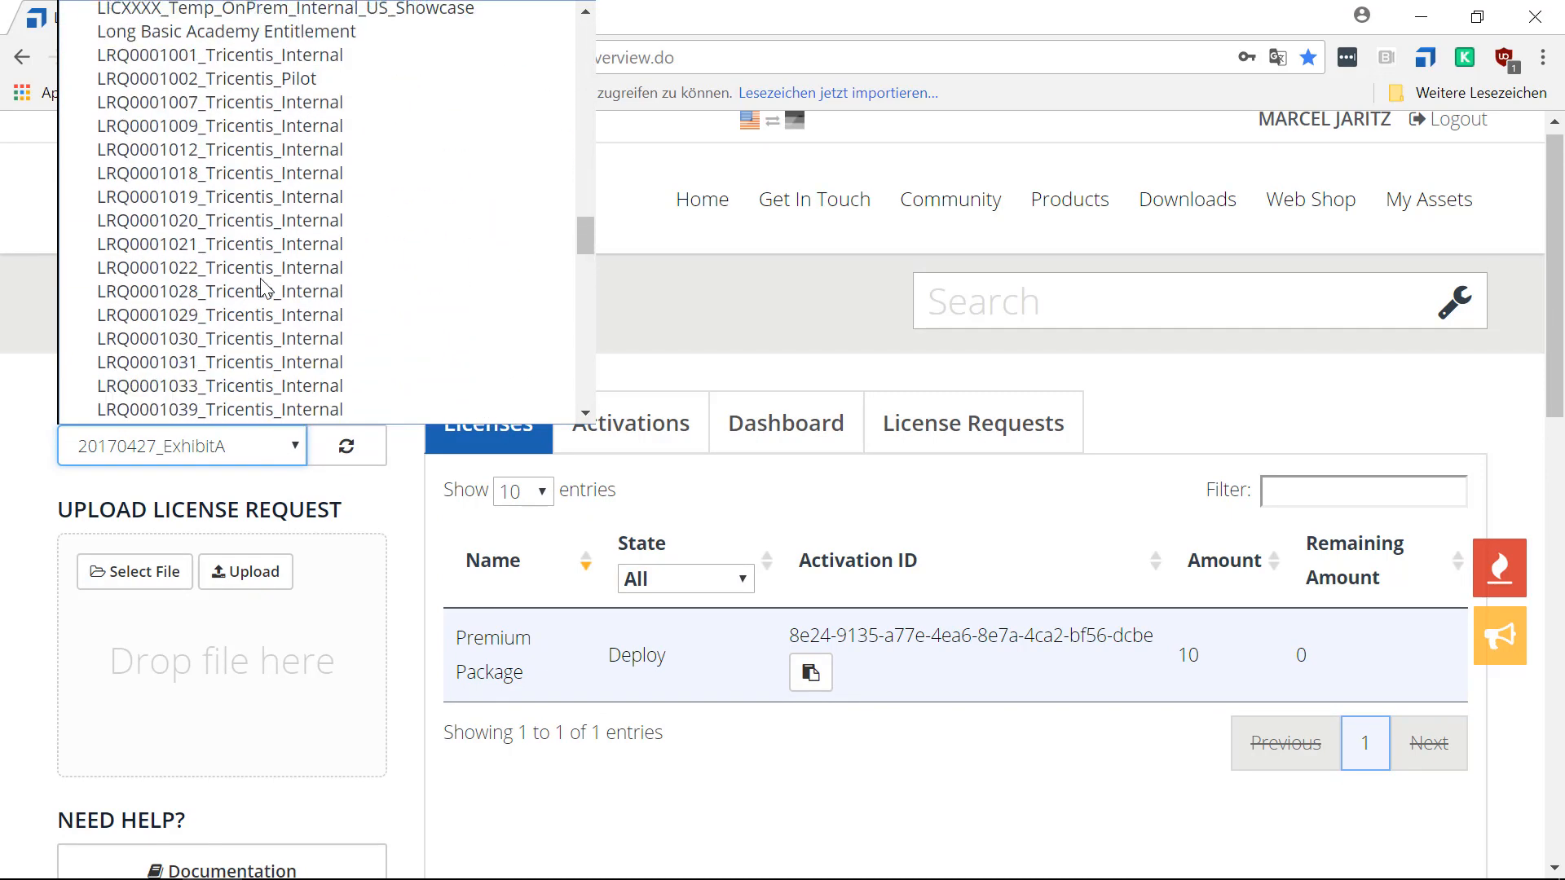
{"action": "scroll", "coordinate": [262, 286], "scroll_direction": "up", "scroll_amount": 3}
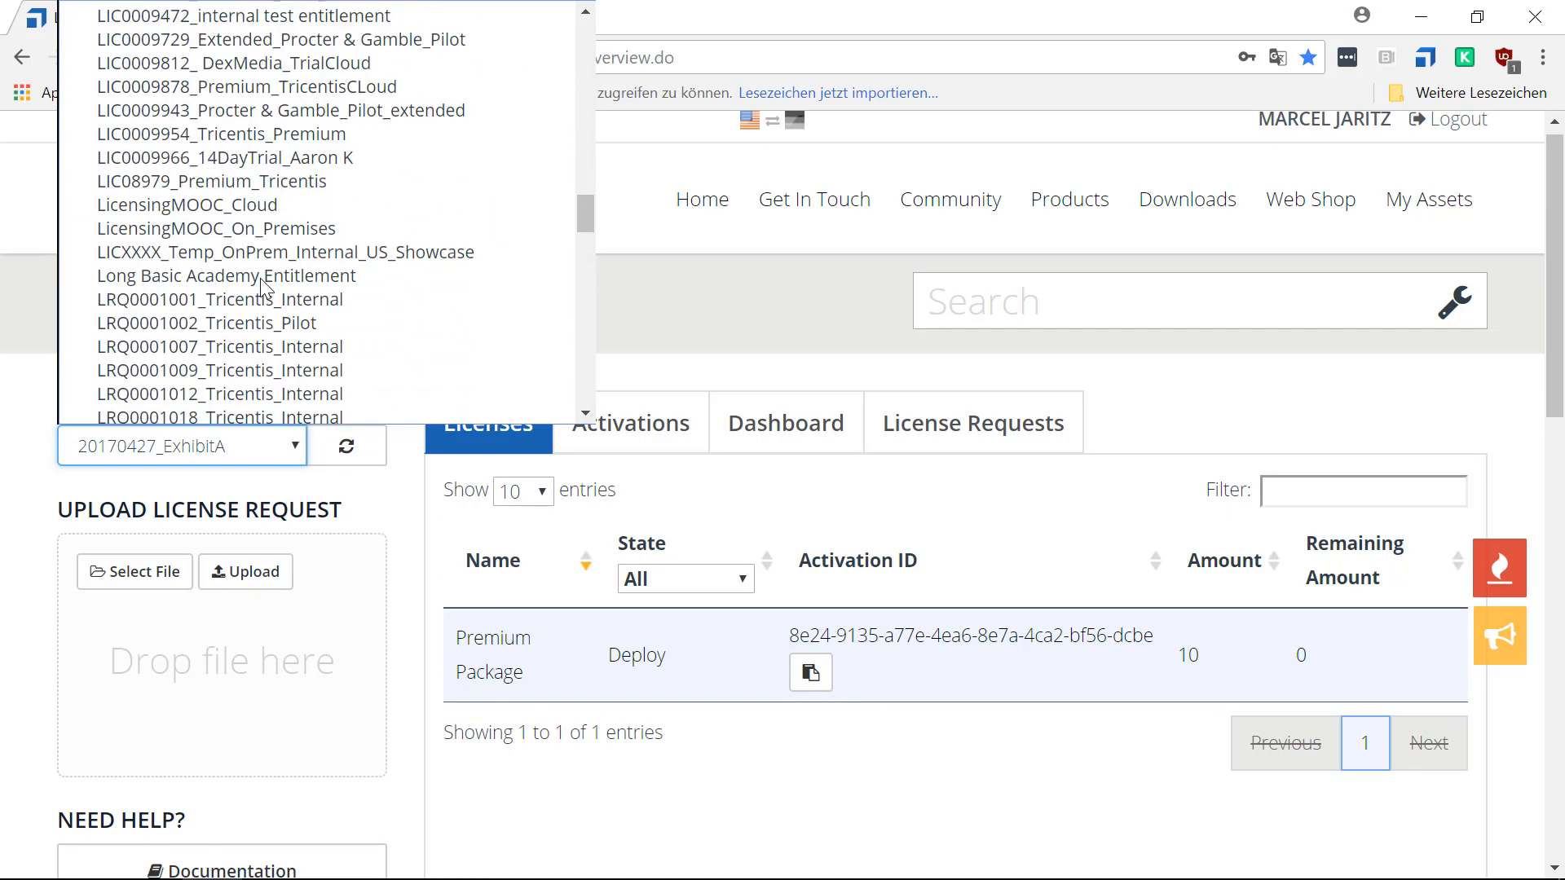
{"action": "left_click", "coordinate": [214, 229]}
{"action": "scroll", "coordinate": [431, 776], "scroll_direction": "down", "scroll_amount": 2}
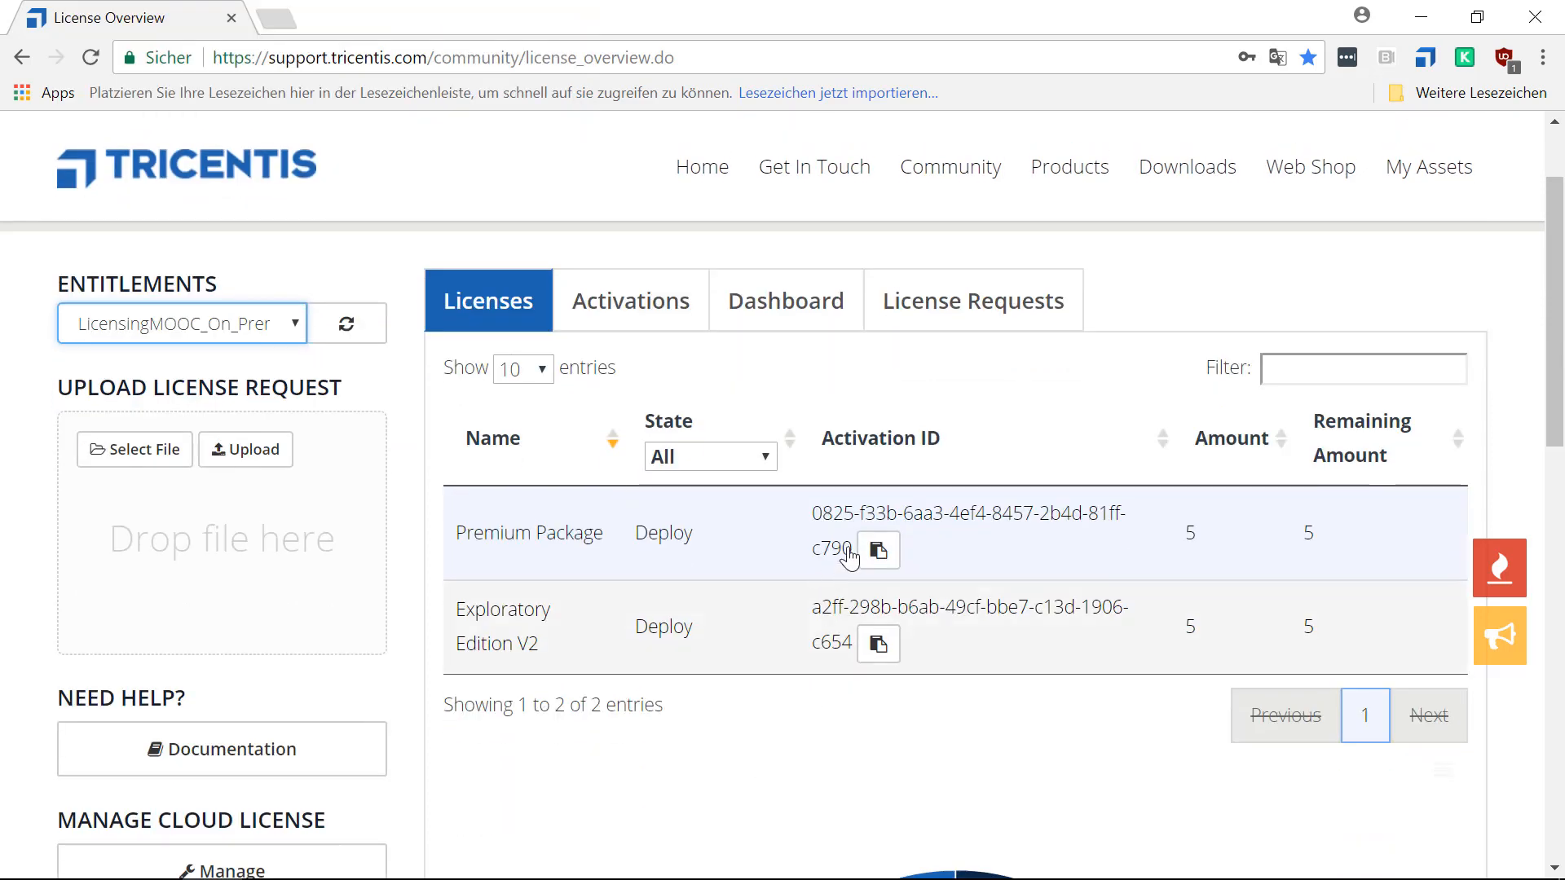
Copy the Premium Package's activation ID from the portal and paste it as the first activation ID in Tosca License Configuration.
{"action": "left_click", "coordinate": [882, 553]}
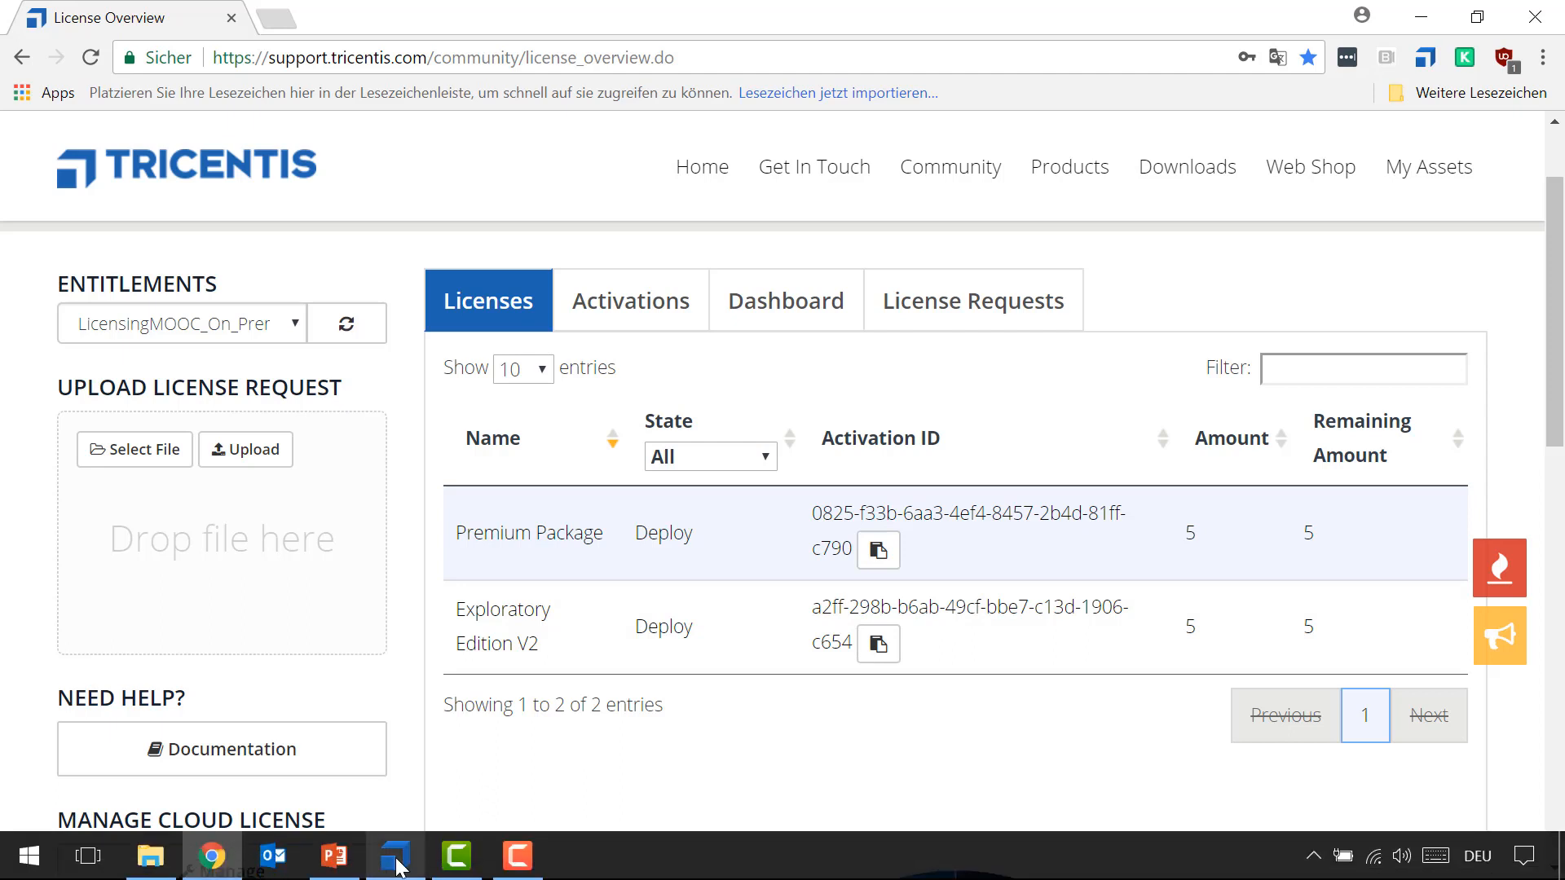
{"action": "left_click", "coordinate": [397, 862]}
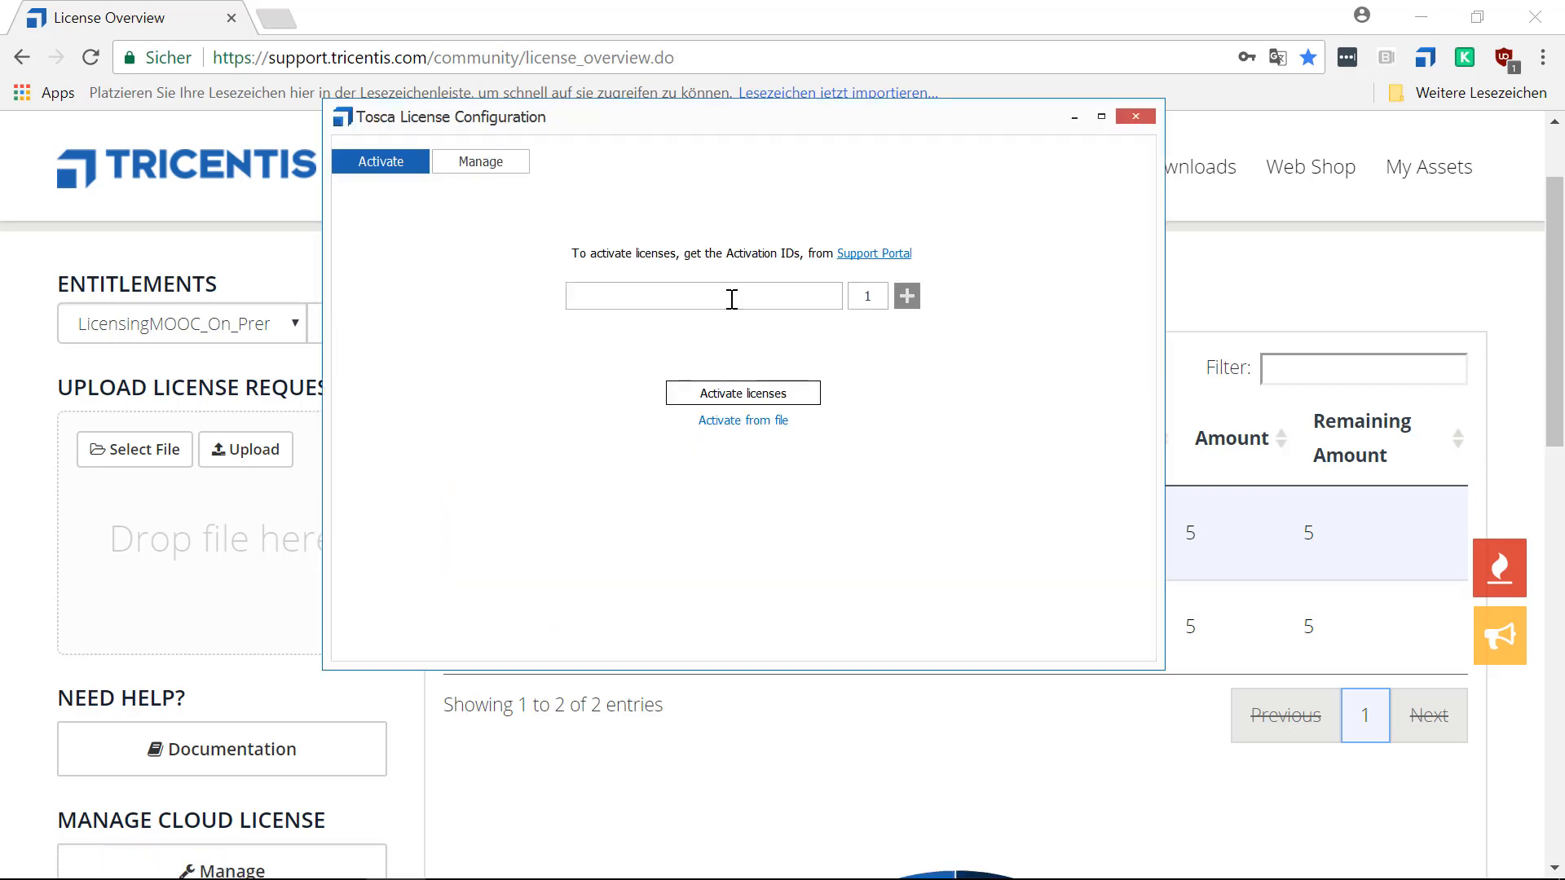
{"action": "key", "text": "ctrl+v"}
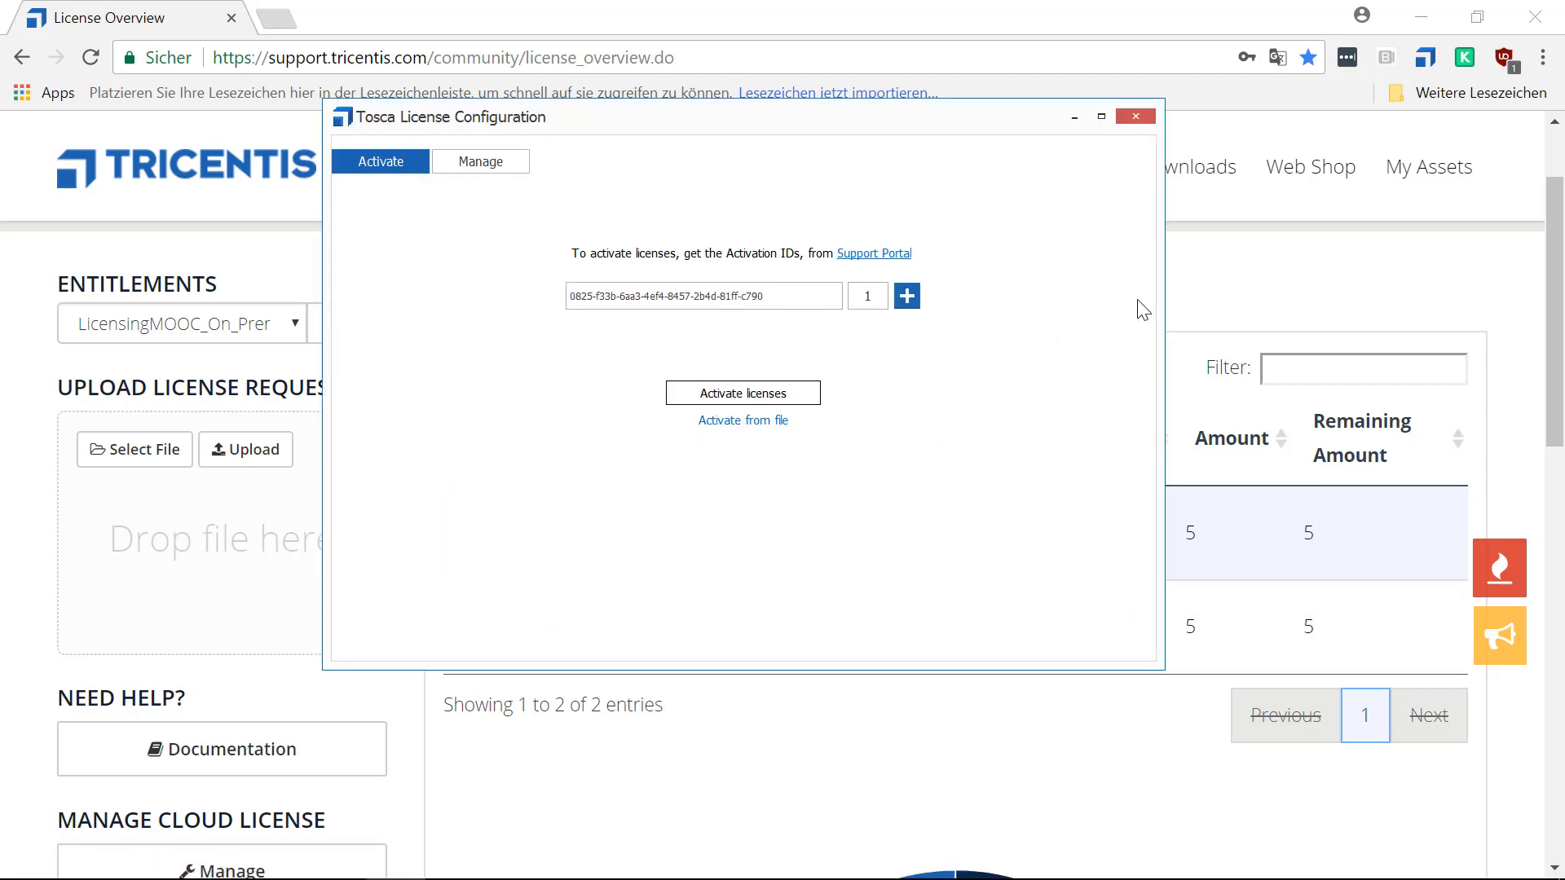
Copy the Exploratory Edition V2 activation ID from the portal and add it as a second entry in Tosca License Configuration.
{"action": "left_click", "coordinate": [1194, 301]}
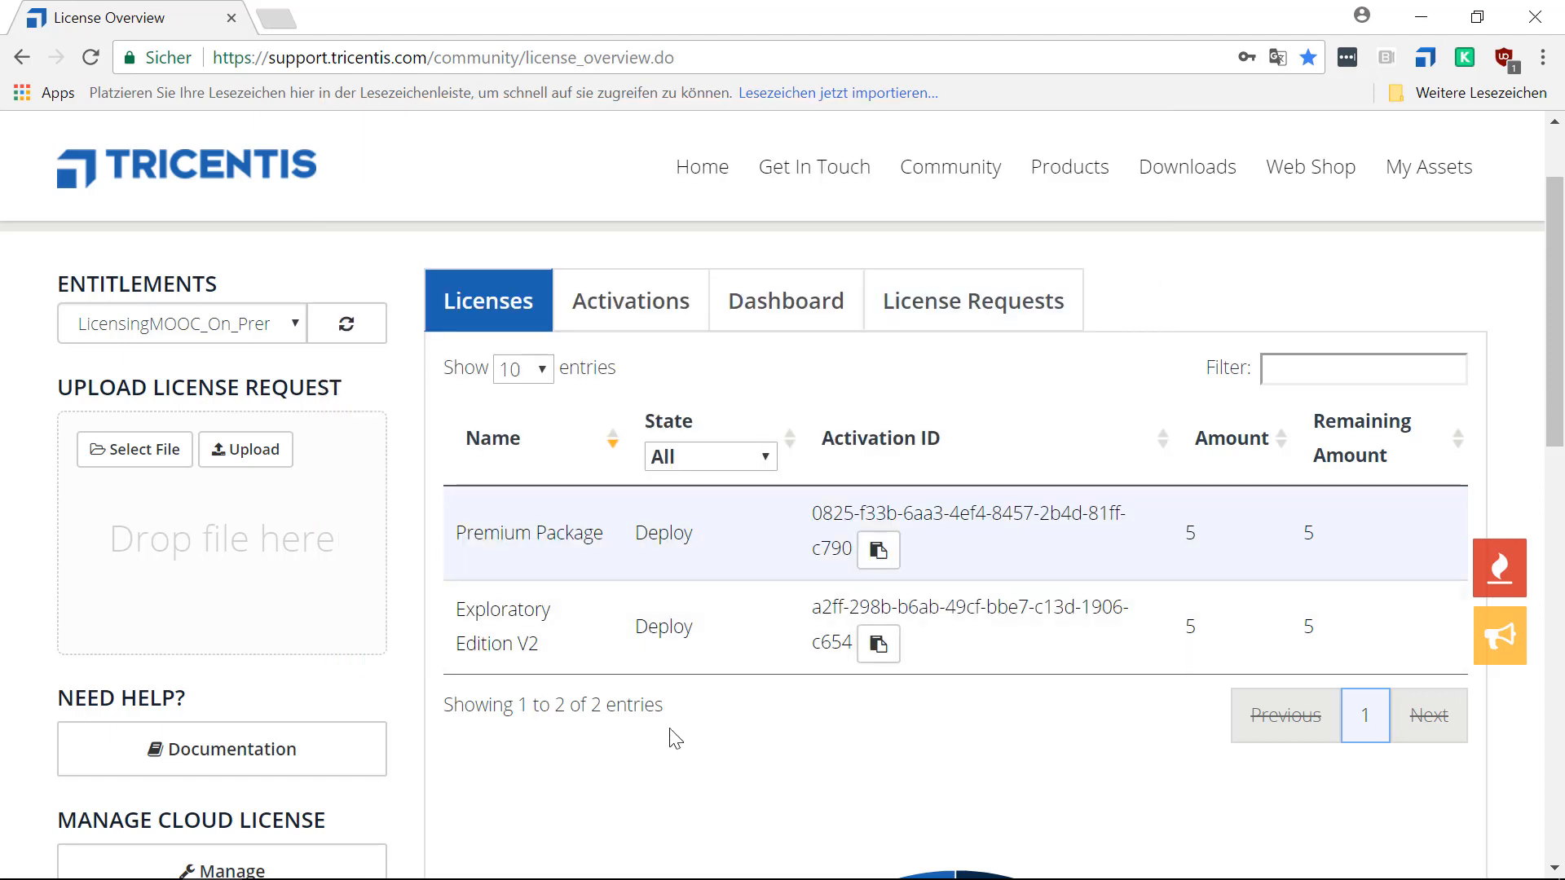
{"action": "left_click", "coordinate": [878, 649]}
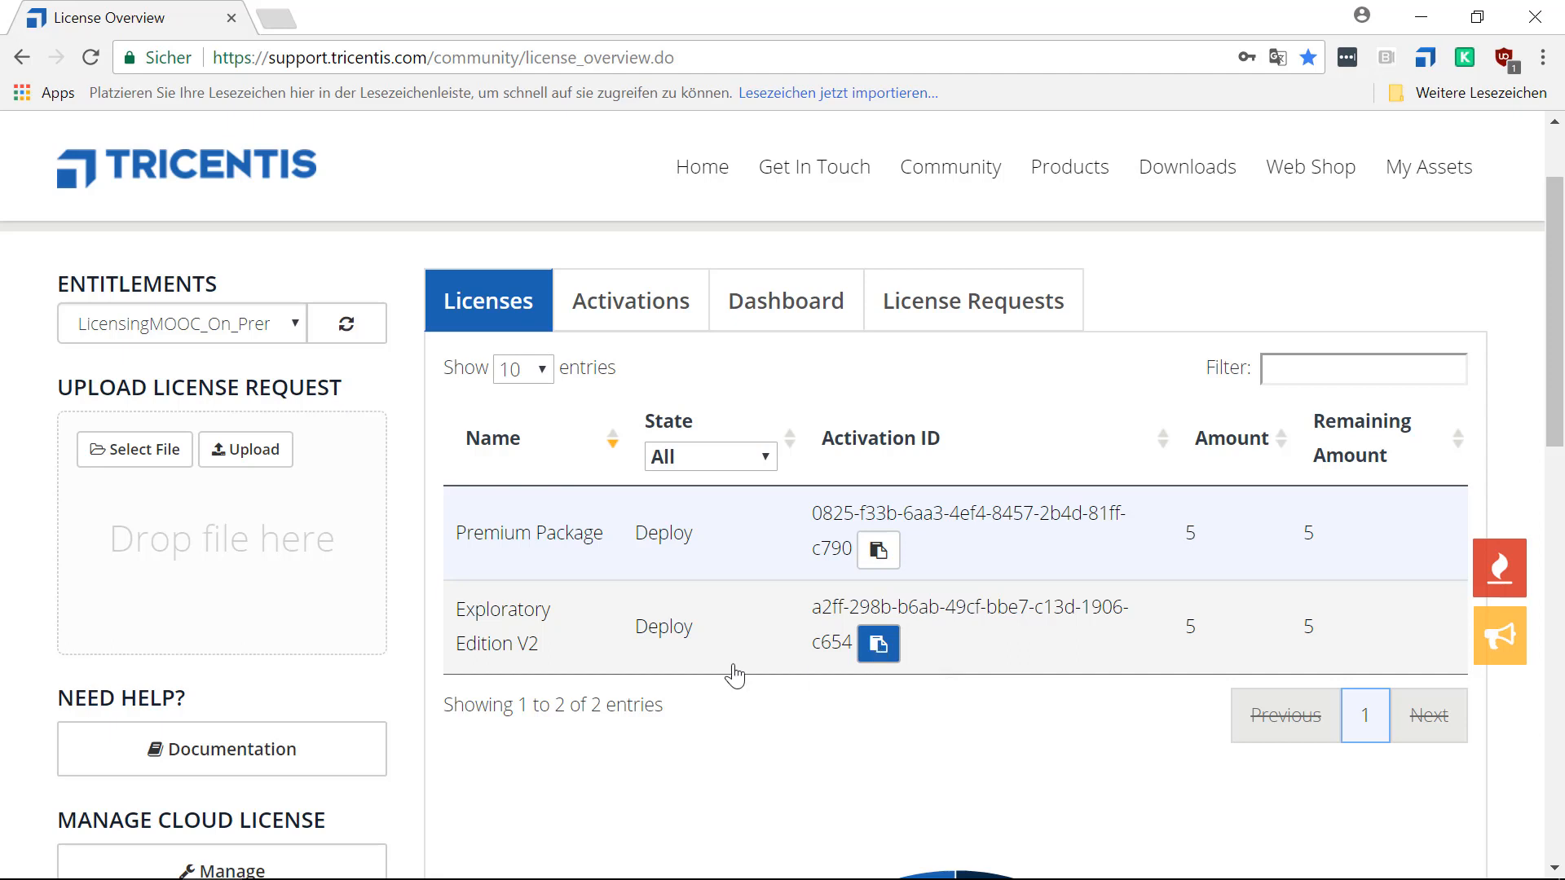
{"action": "left_click", "coordinate": [415, 868]}
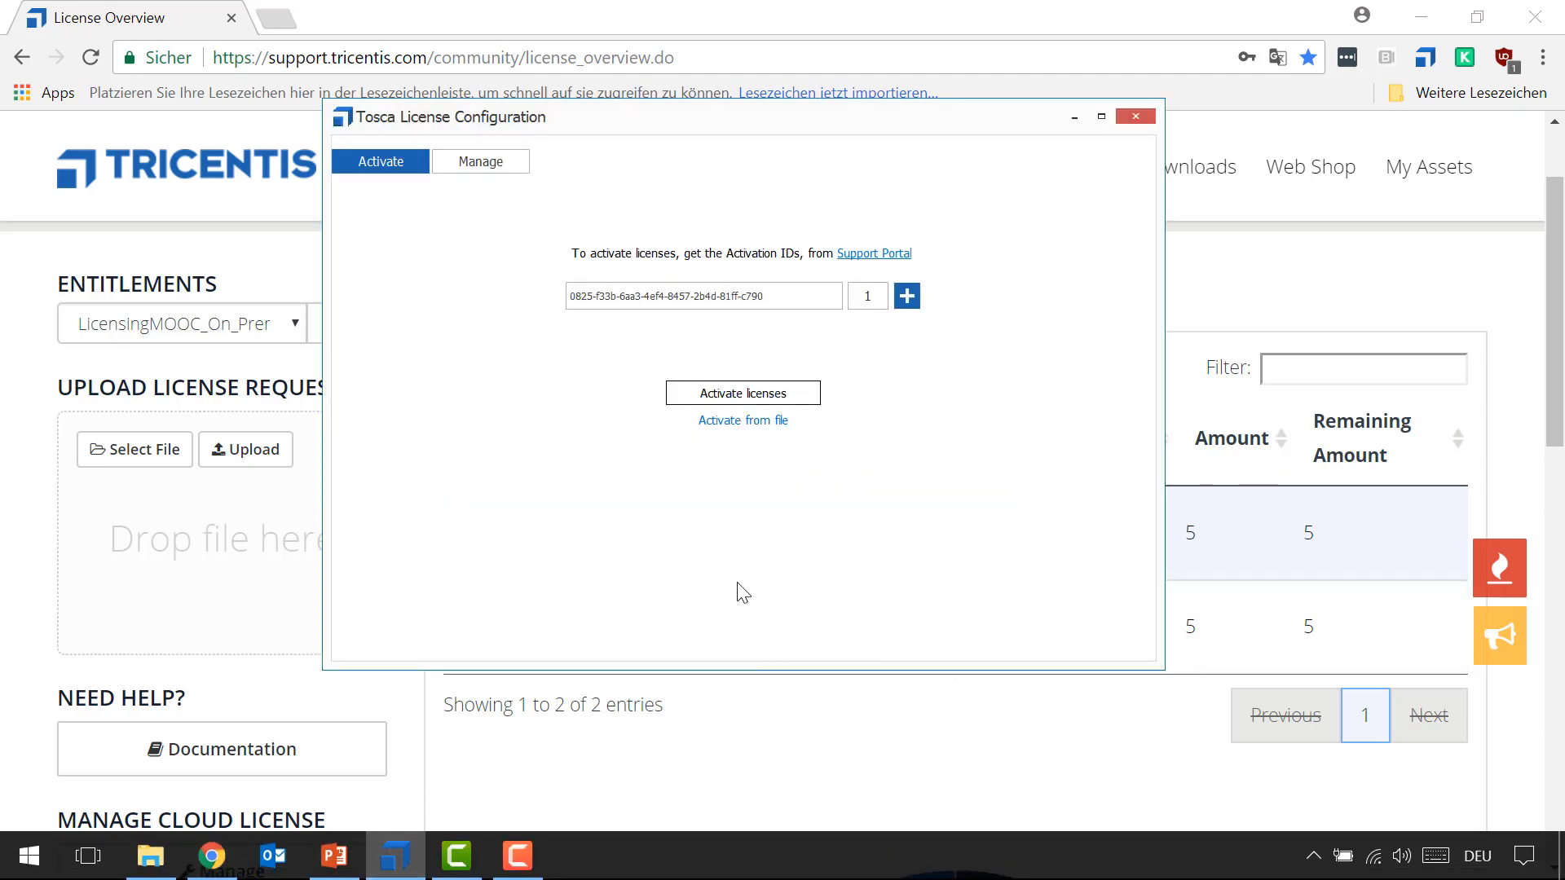
{"action": "left_click", "coordinate": [905, 296]}
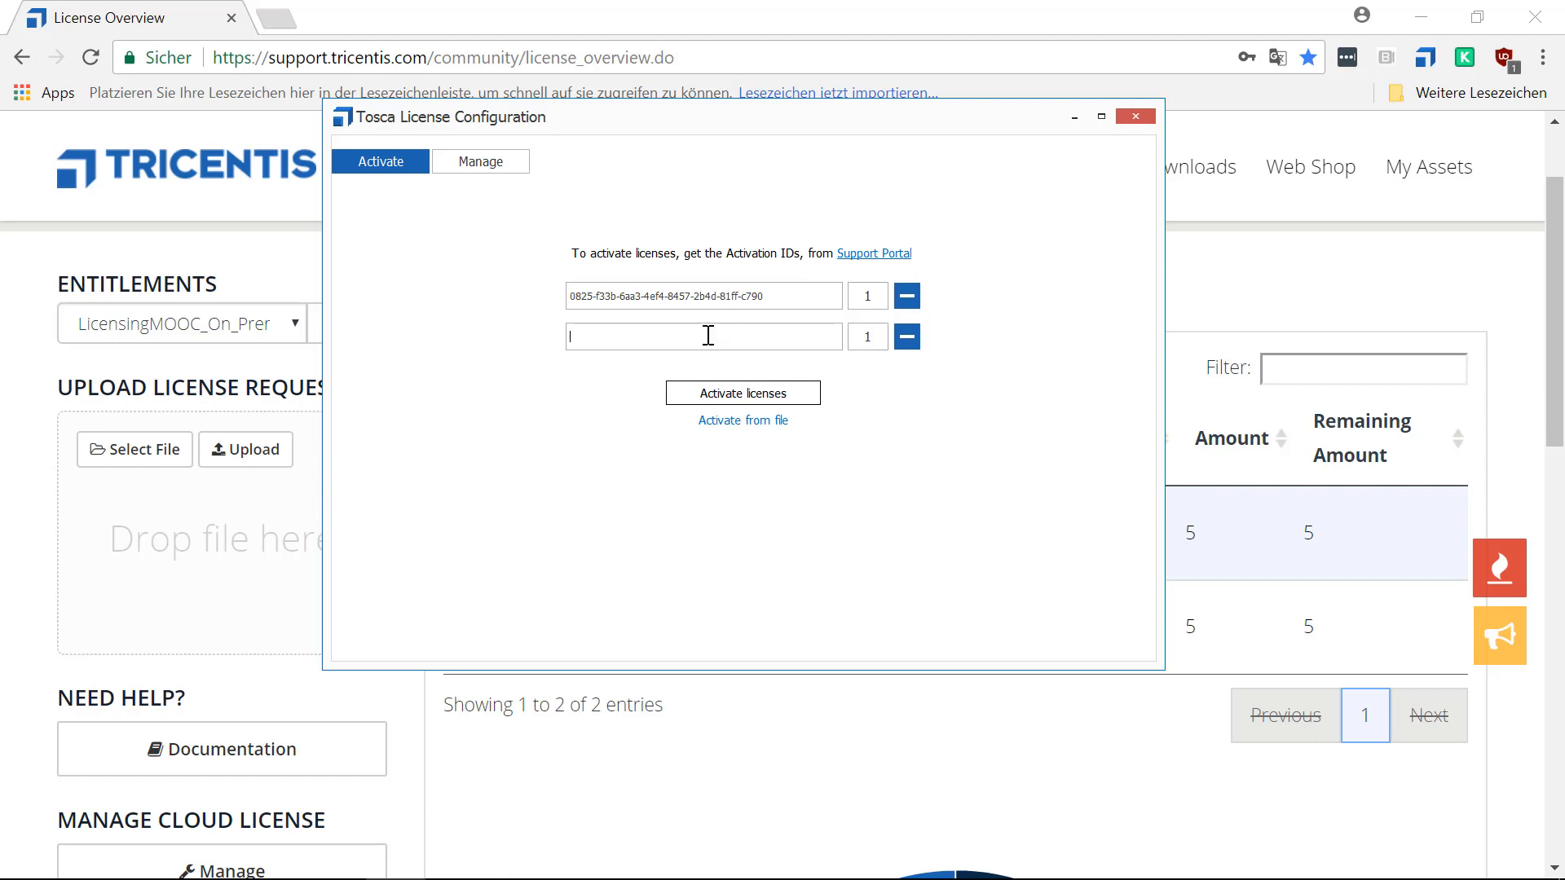
{"action": "key", "text": "ctrl+v"}
Set the quantity of both activation IDs to 0, activate them, and check the remaining amounts in the portal's license overview.
{"action": "left_click_drag", "start_coordinate": [880, 295], "coordinate": [858, 295]}
{"action": "double_click", "coordinate": [867, 337]}
{"action": "type", "text": "0"}
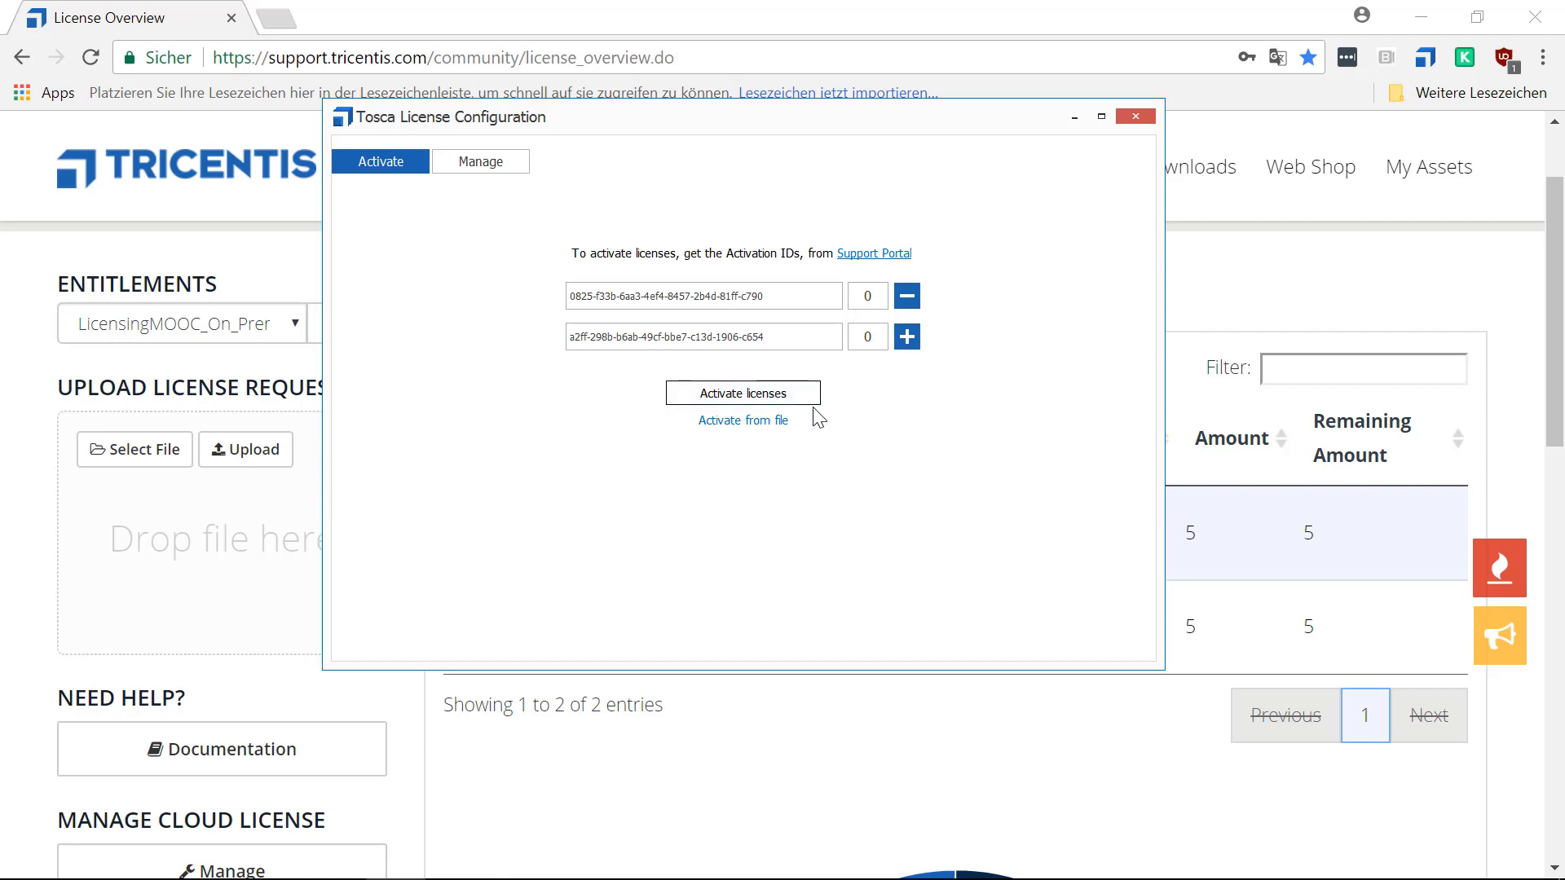
{"action": "left_click", "coordinate": [701, 395]}
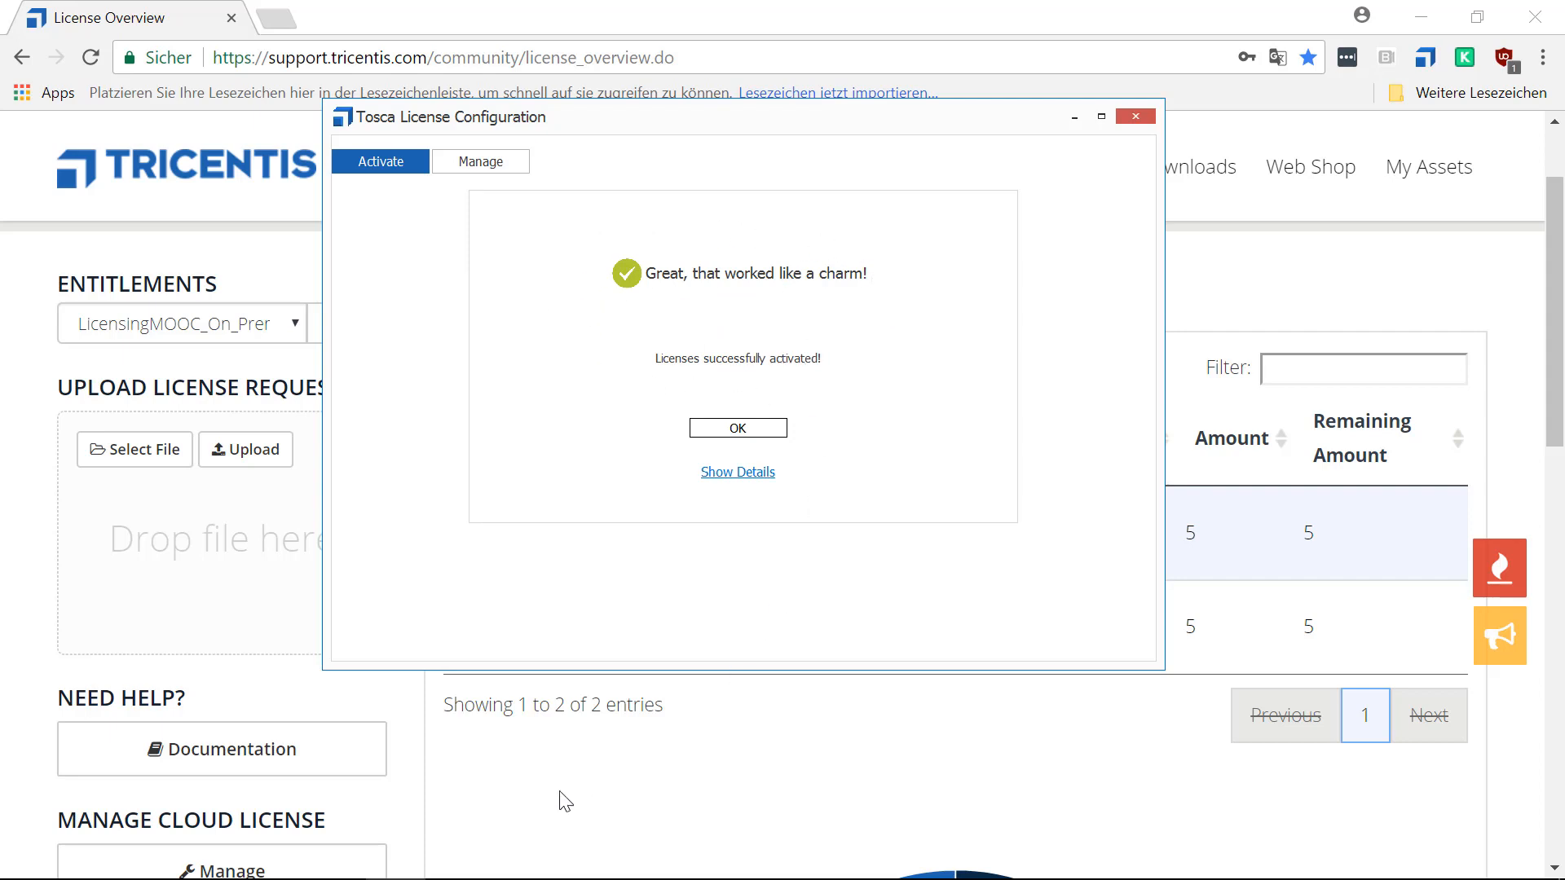
{"action": "left_click", "coordinate": [549, 809]}
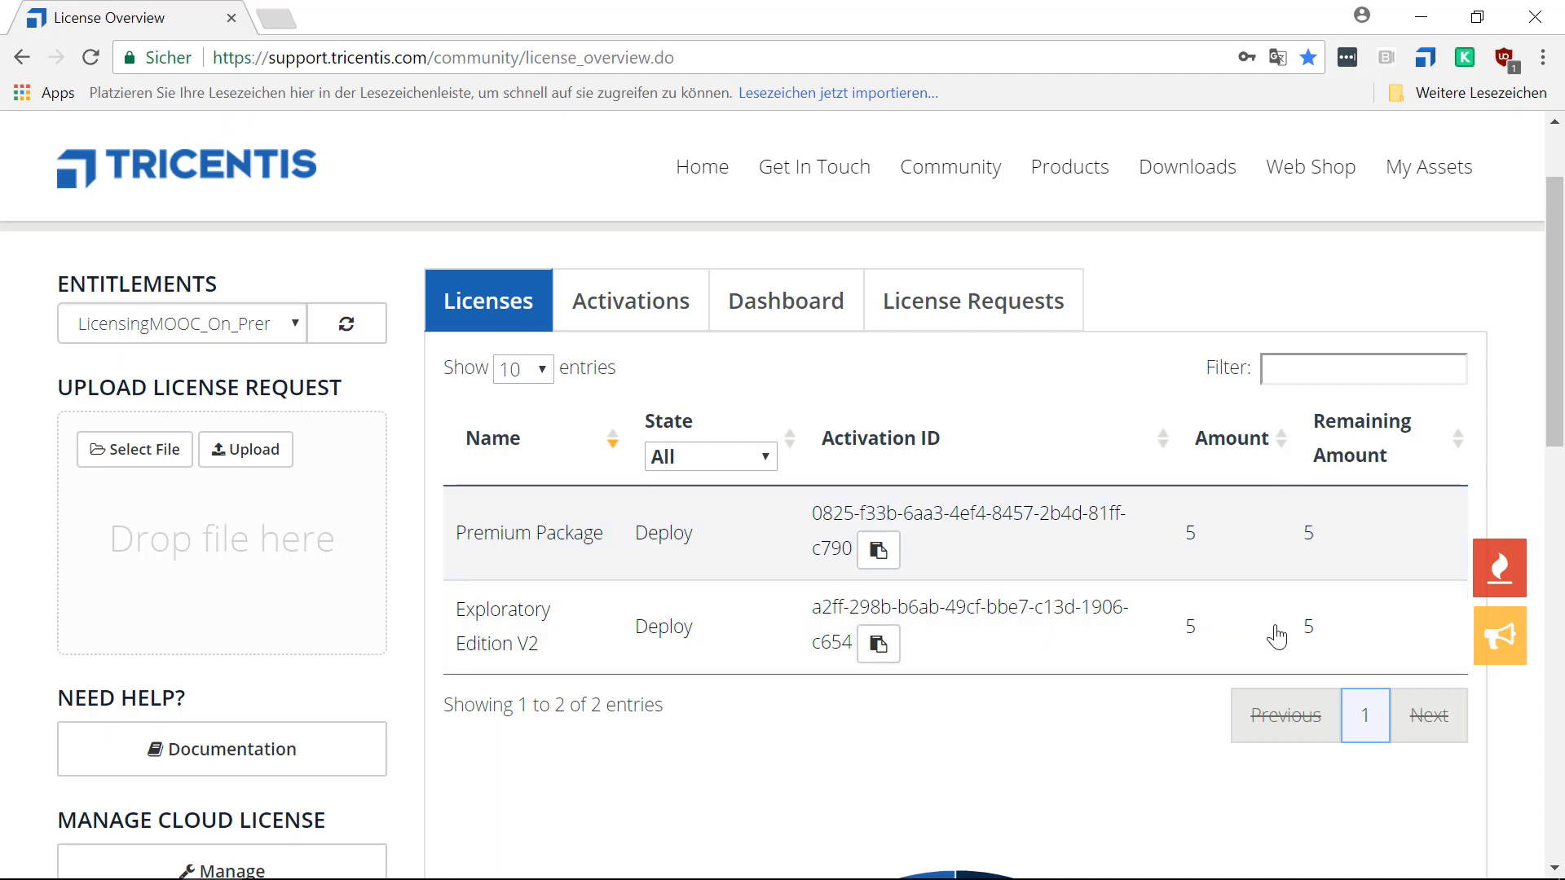
Switch to the Licensing MOOC.pptx presentation in PowerPoint and start the slide show from the Questions slide.
{"action": "mouse_move", "coordinate": [503, 867]}
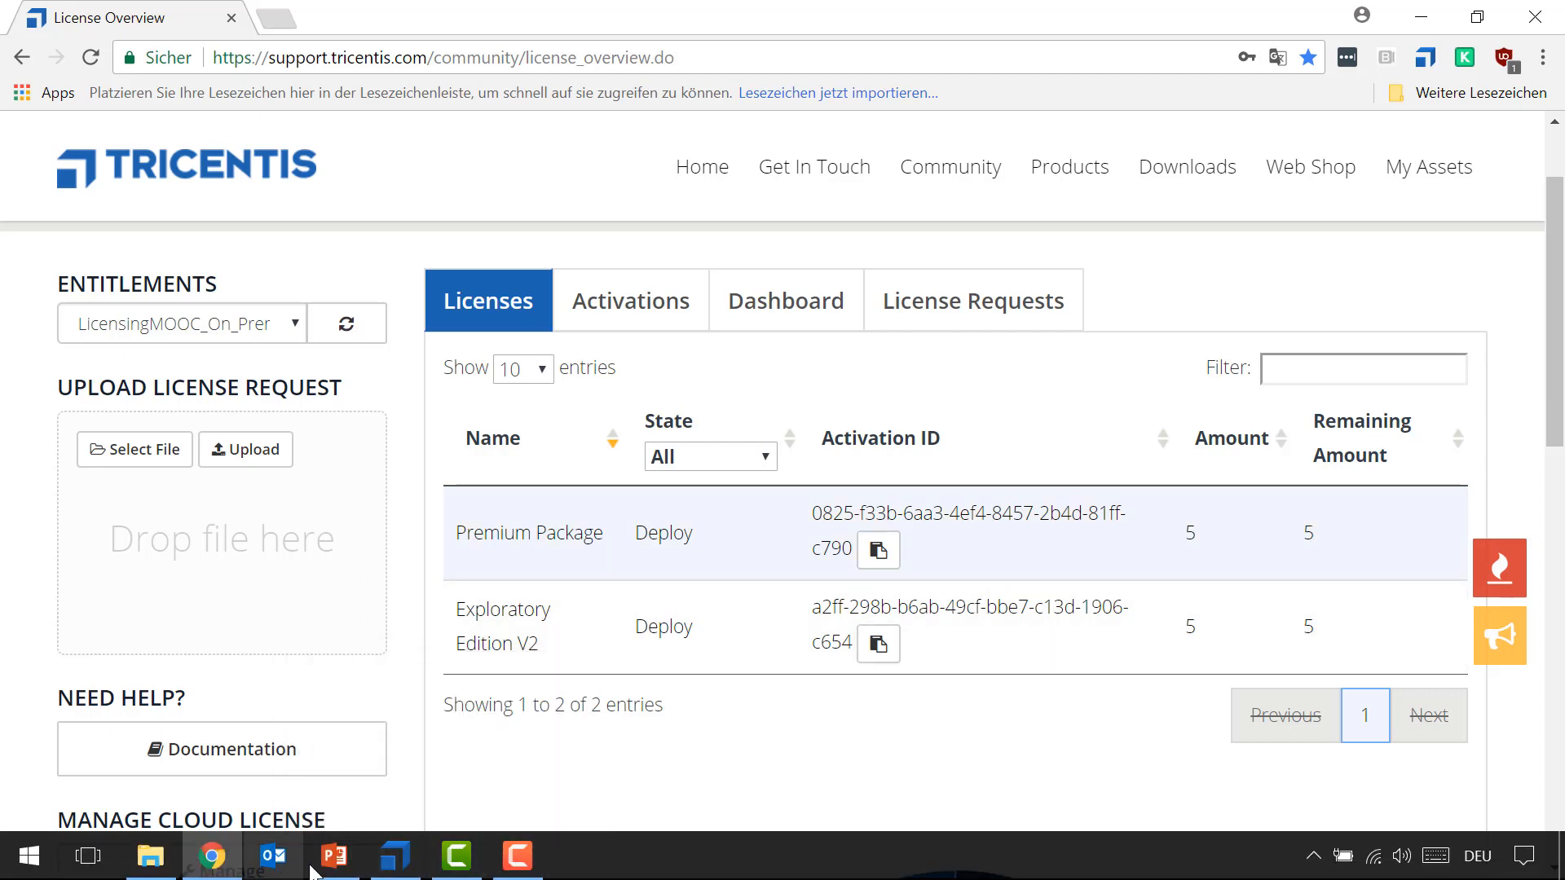
{"action": "left_click", "coordinate": [430, 633]}
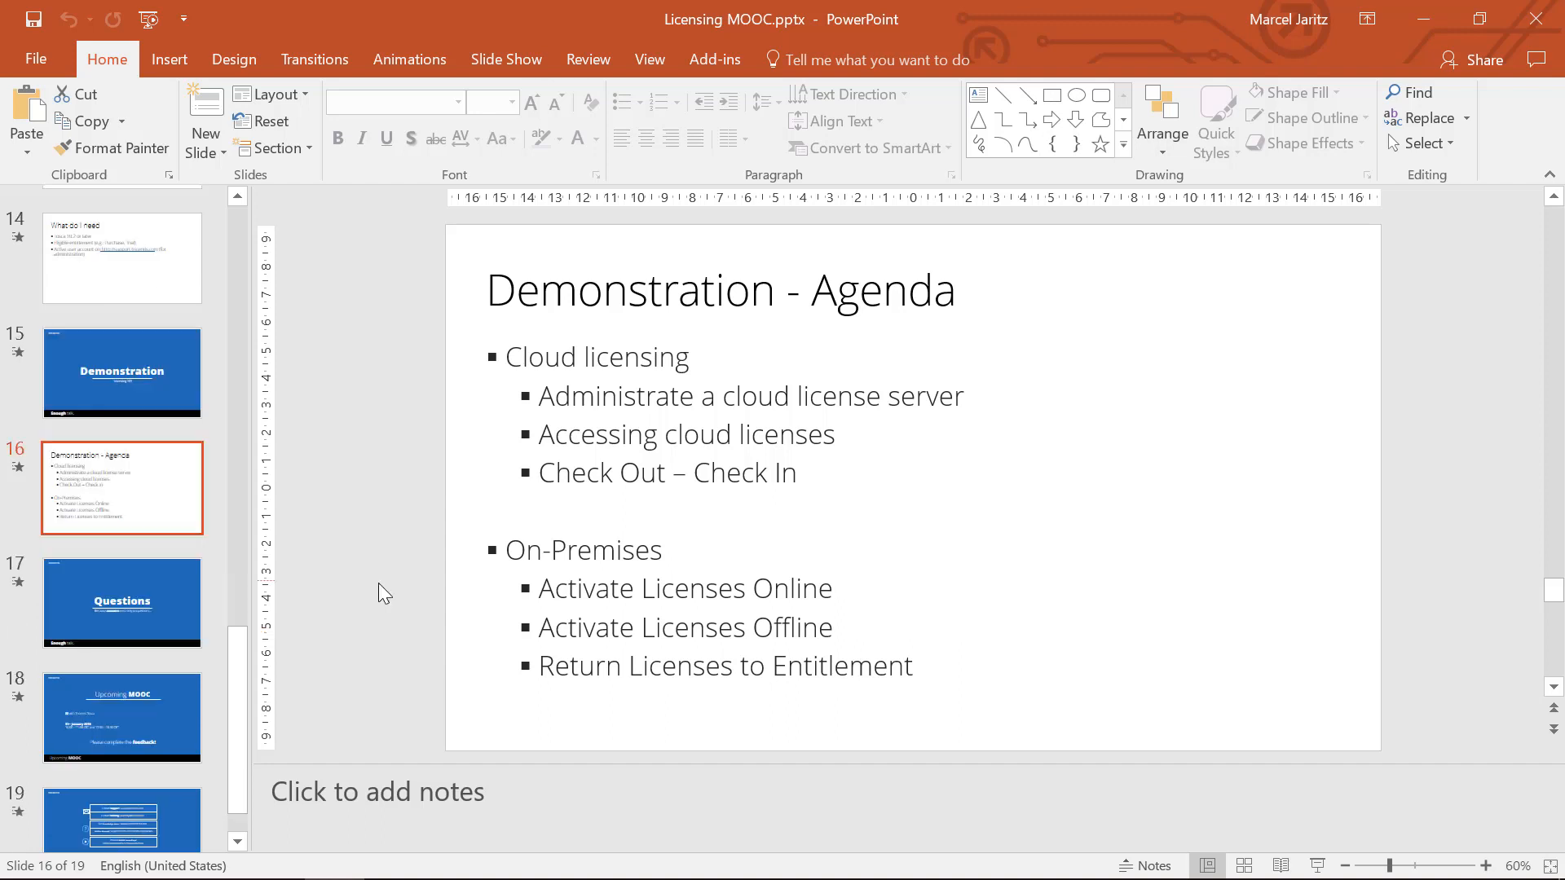
{"action": "left_click", "coordinate": [161, 610]}
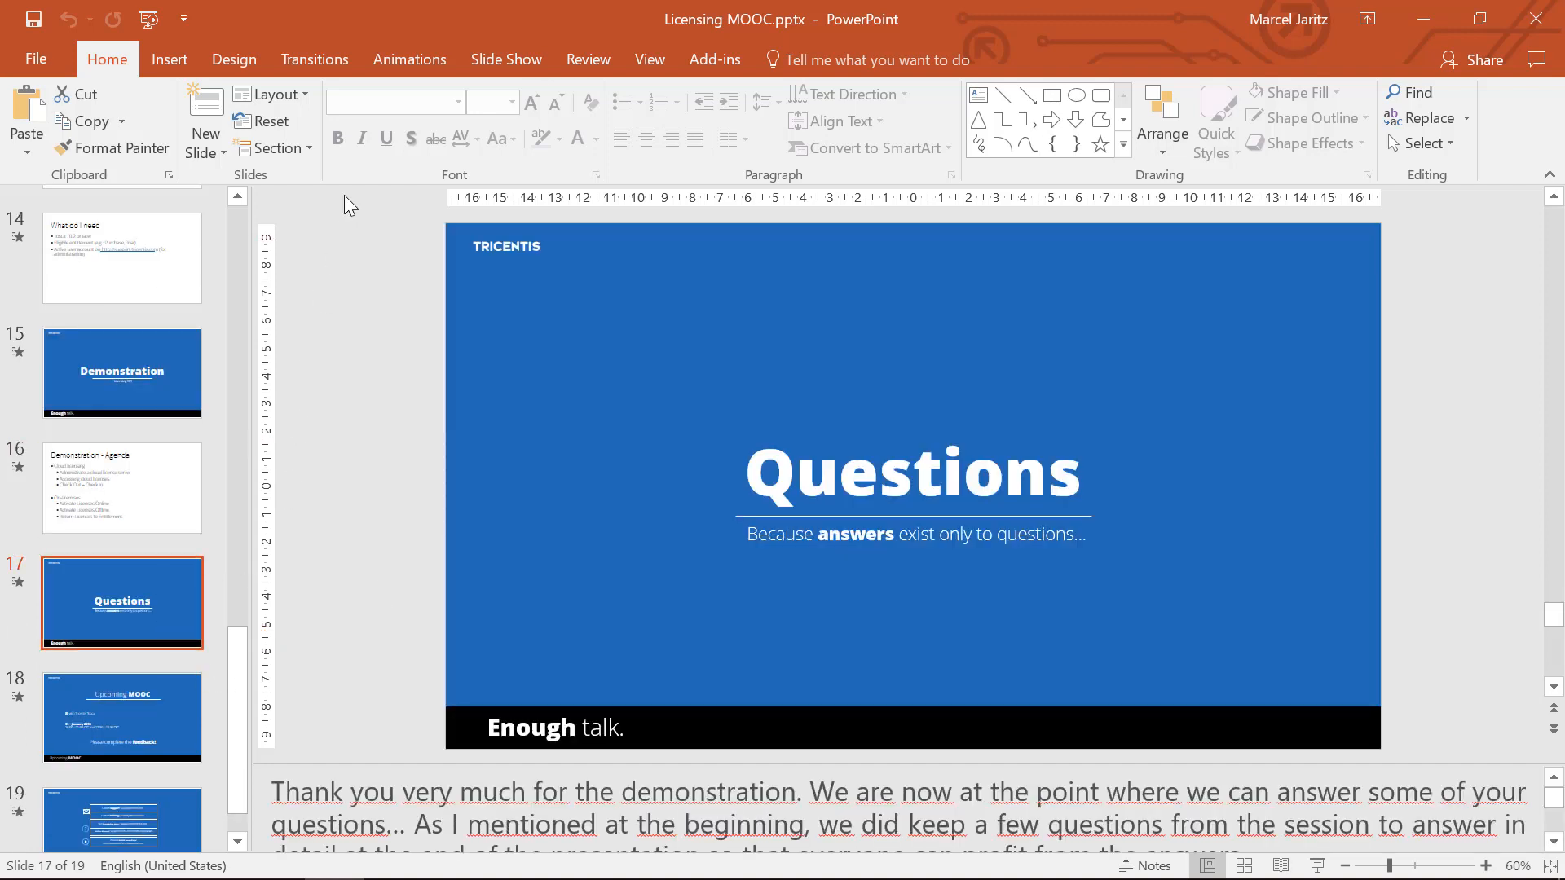
{"action": "left_click", "coordinate": [497, 59]}
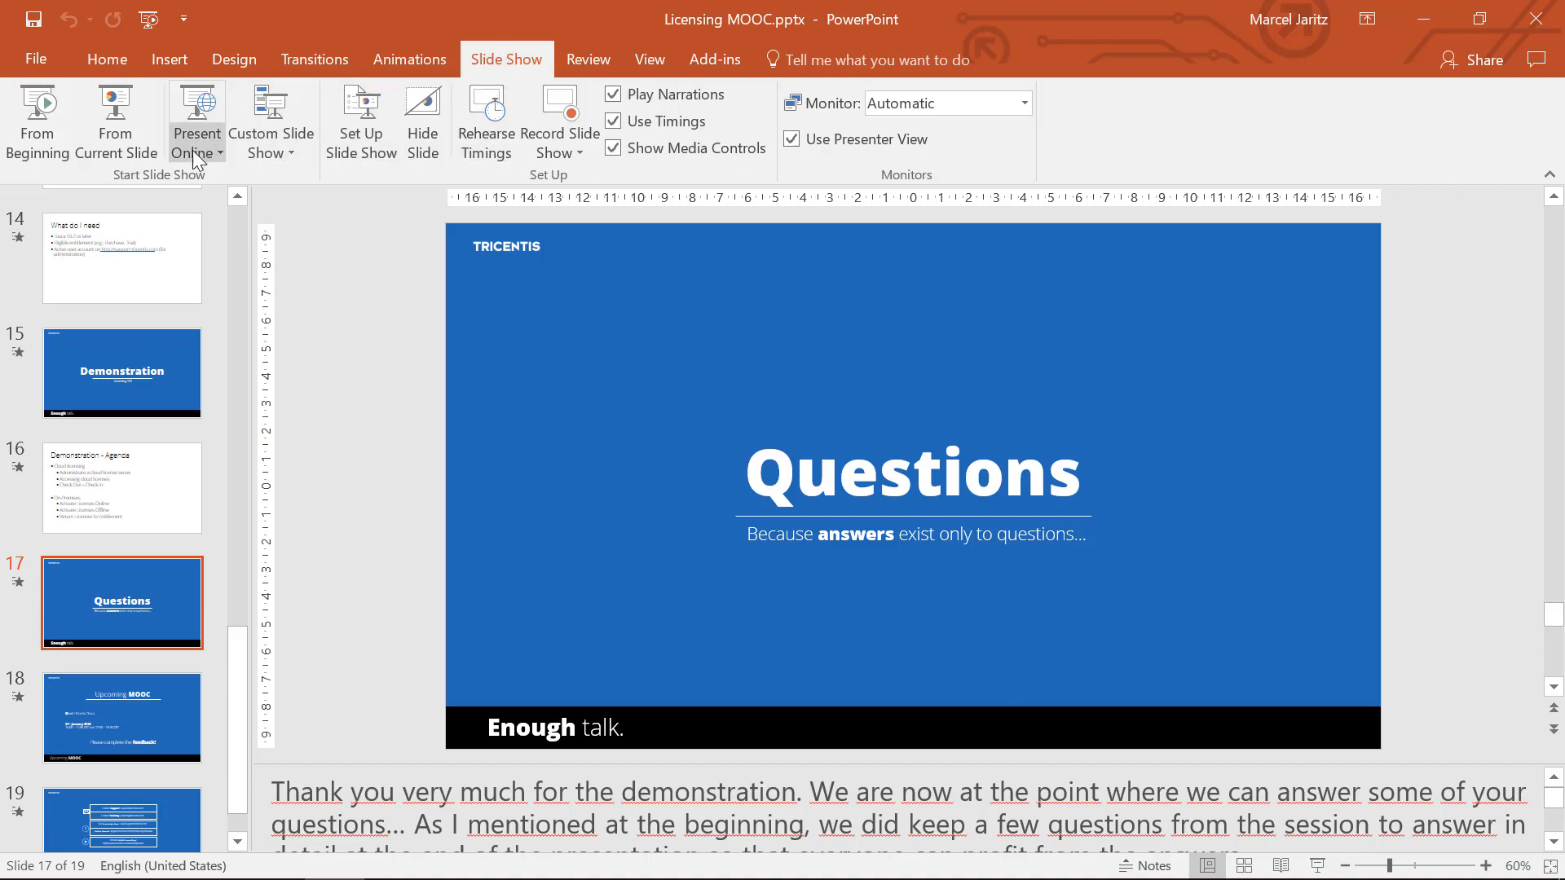
{"action": "left_click", "coordinate": [119, 114]}
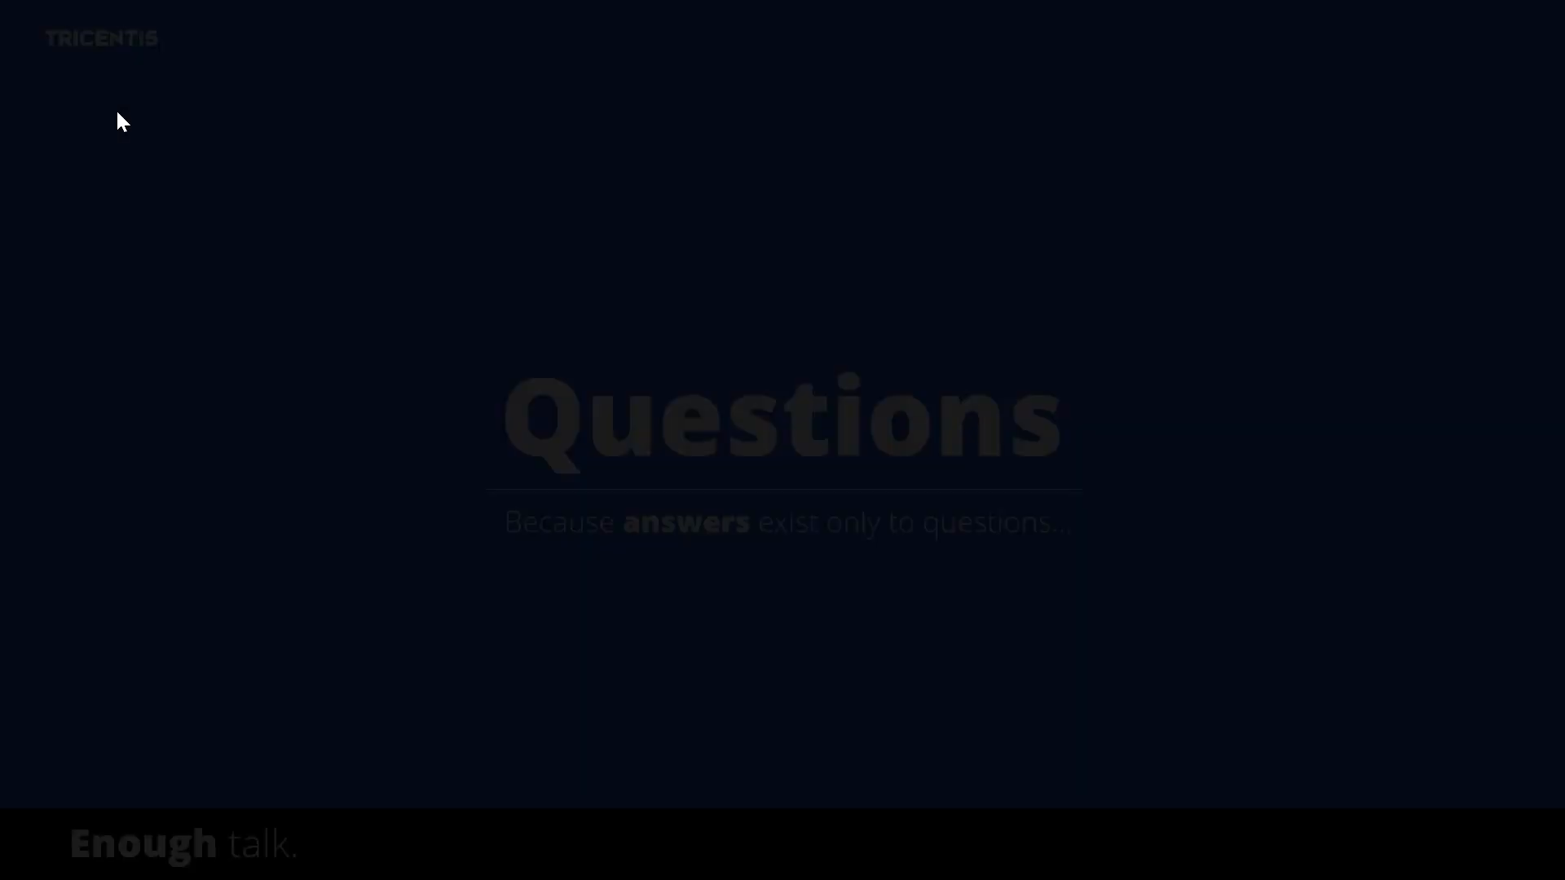
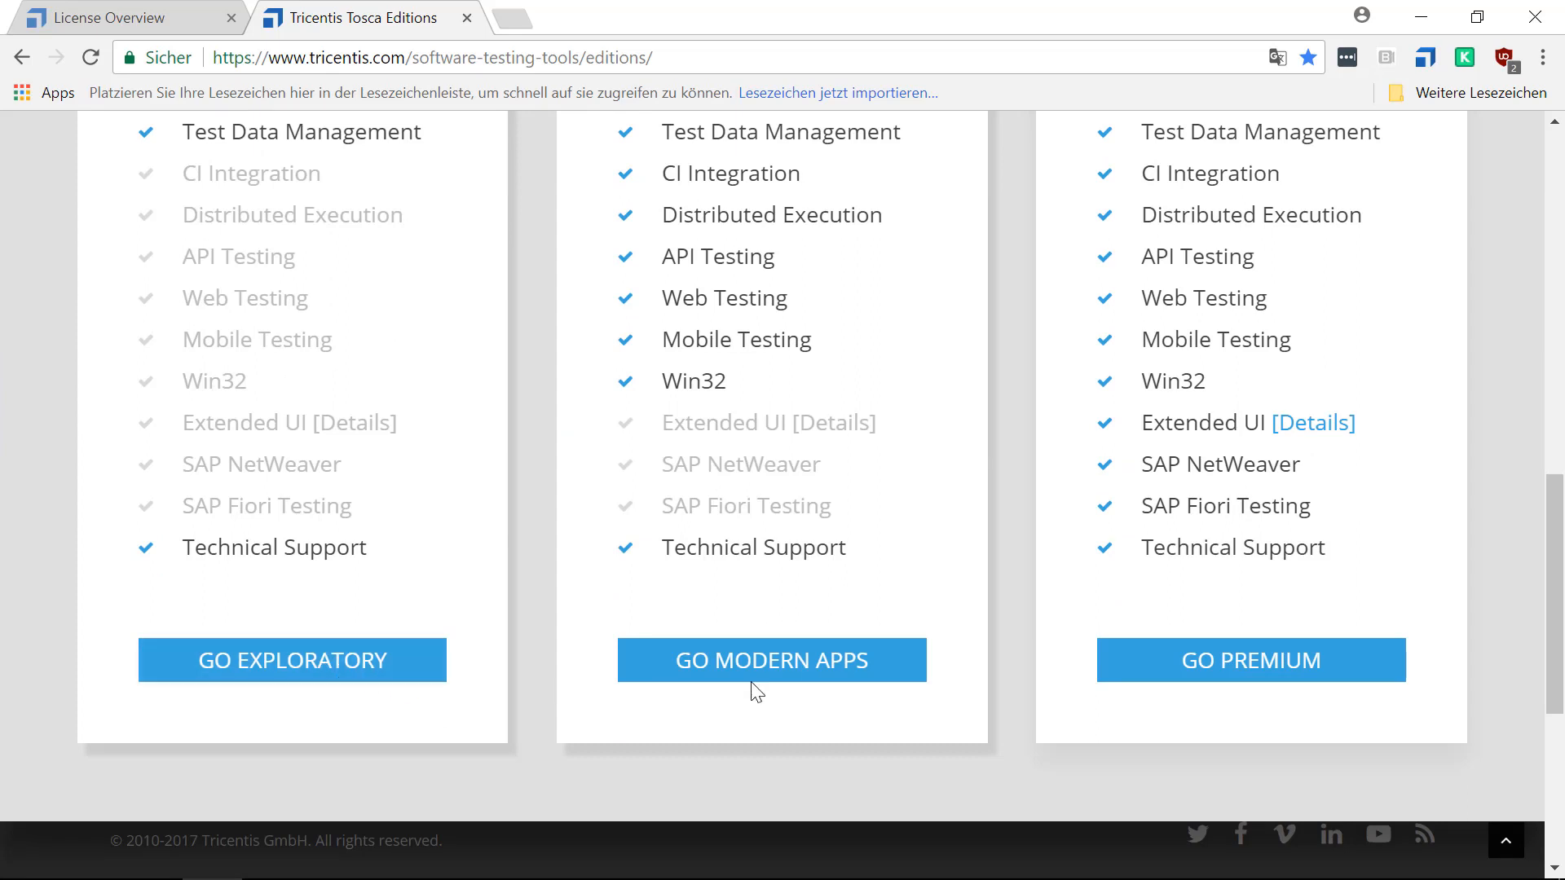
Open the Premium edition's contact form, and start the Licensing MOOC.pptx slide show from the Questions slide in PowerPoint.
{"action": "left_click", "coordinate": [1159, 667]}
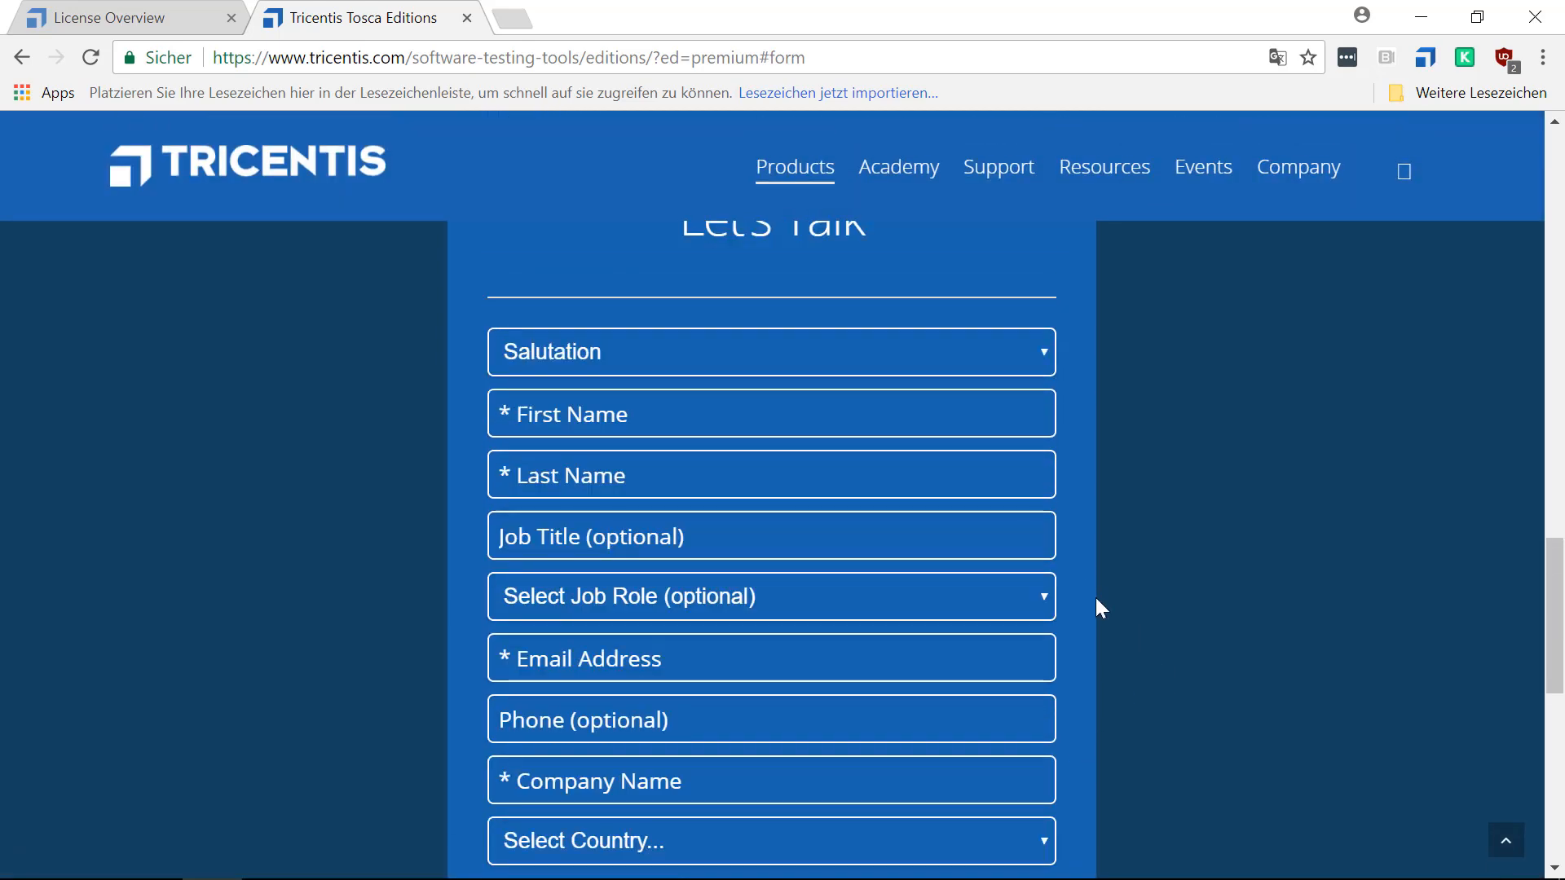
{"action": "mouse_move", "coordinate": [868, 877]}
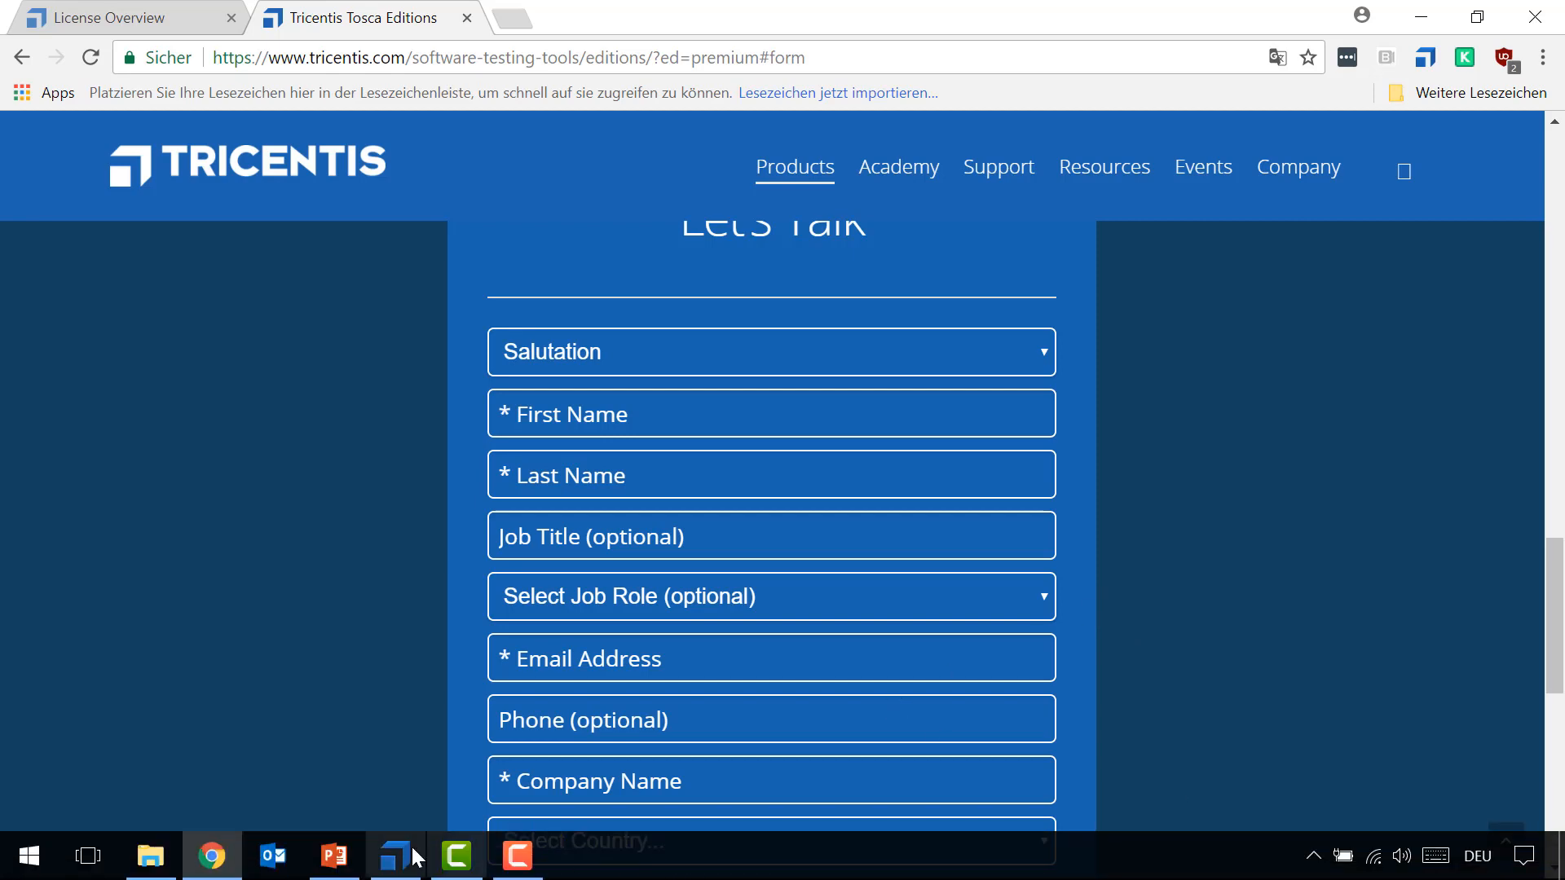
{"action": "left_click", "coordinate": [337, 857]}
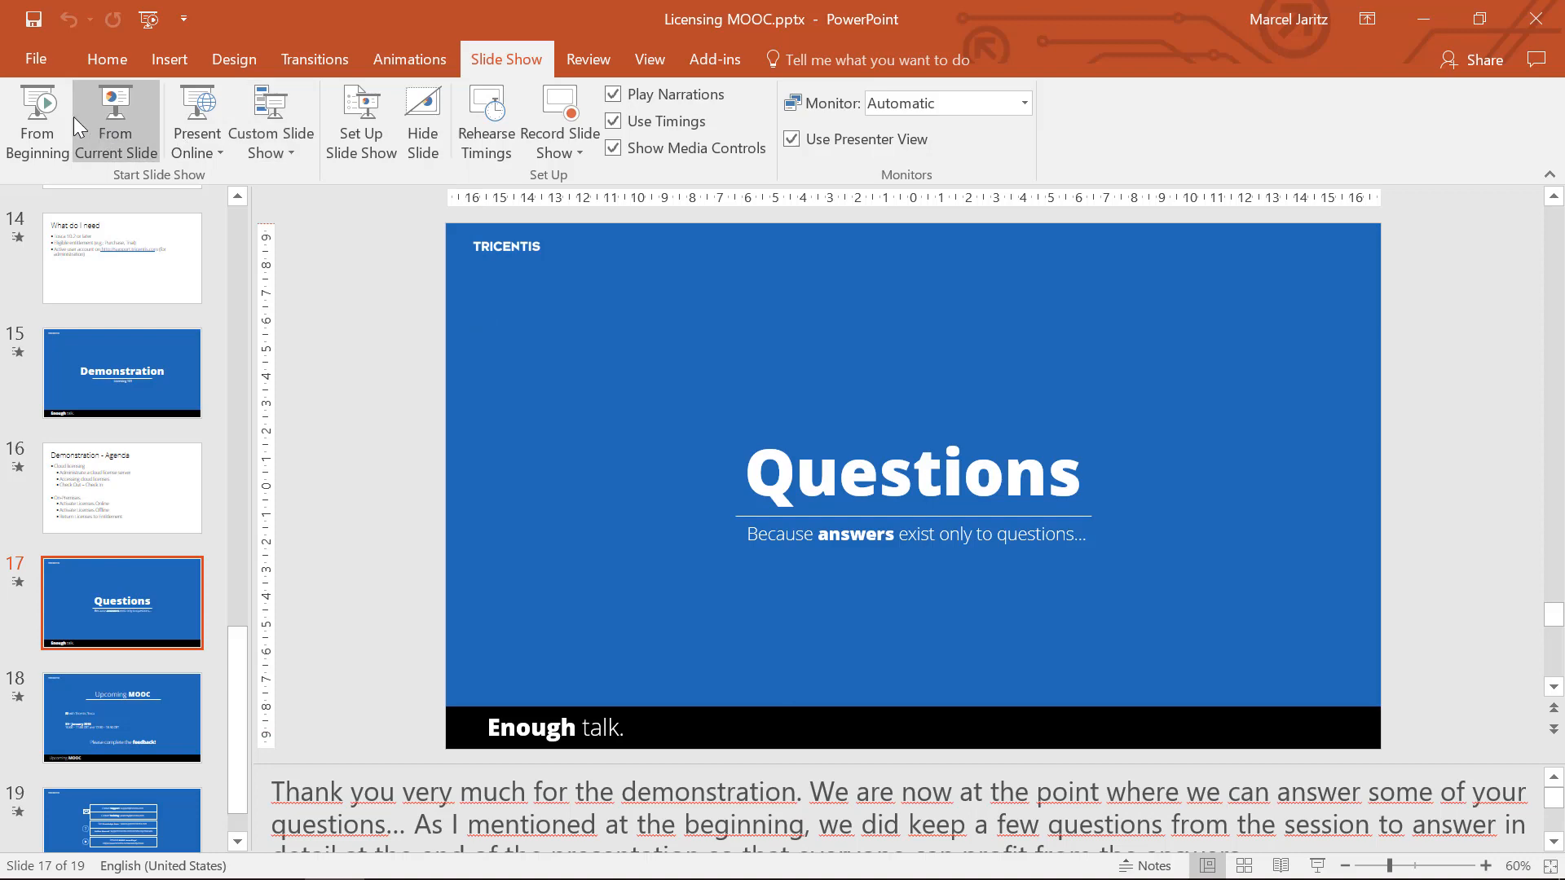
{"action": "left_click", "coordinate": [126, 105]}
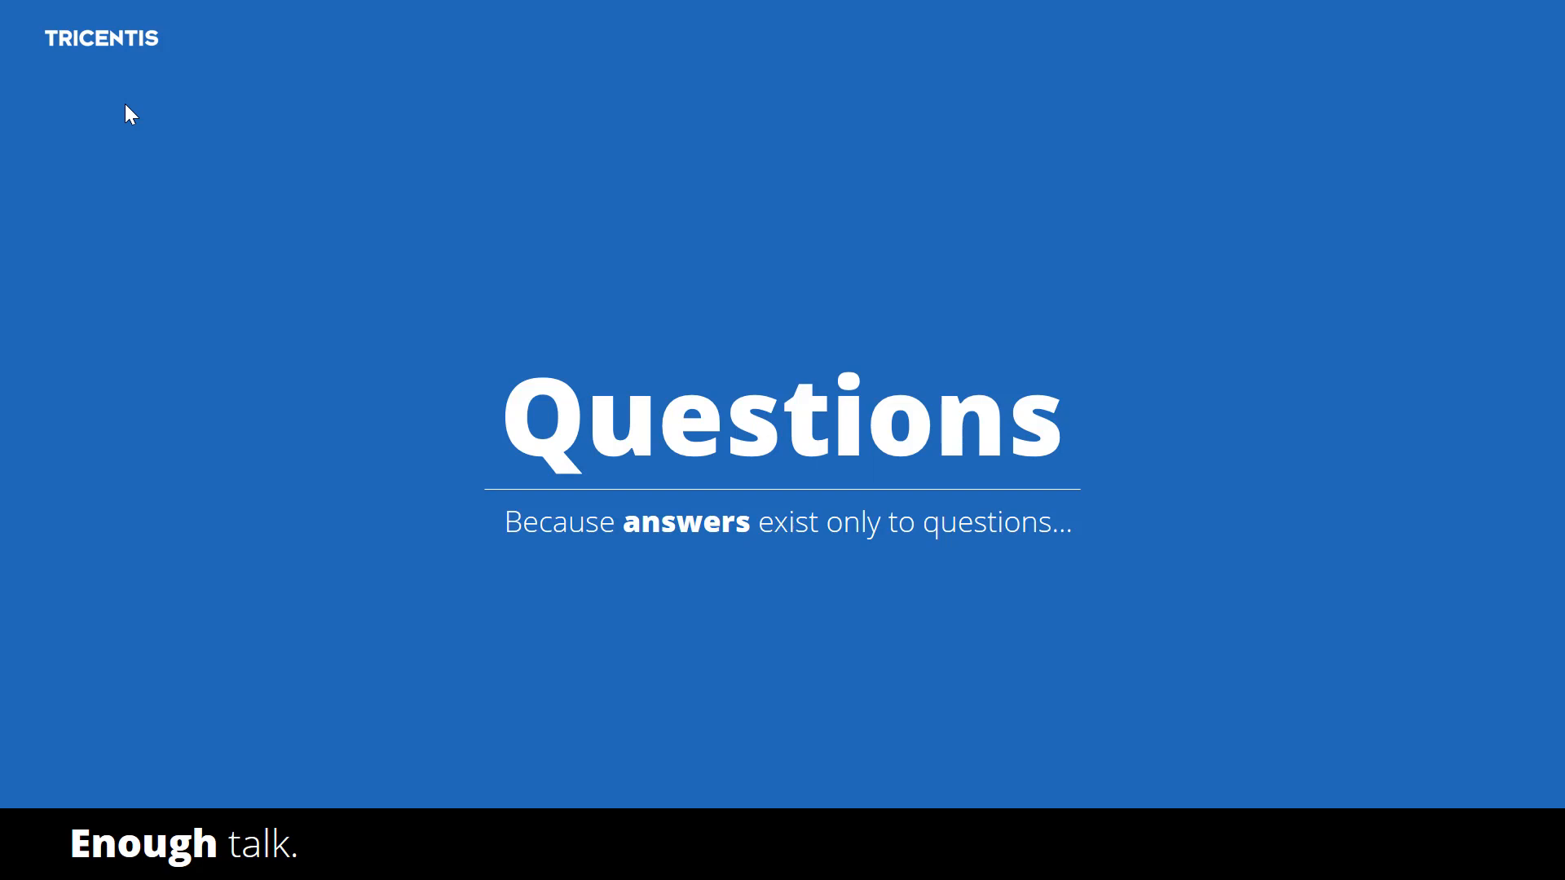
End the slide show, view the License Overview page header and navigation in Chrome, and return to the presentation in PowerPoint.
{"action": "key", "text": "Escape"}
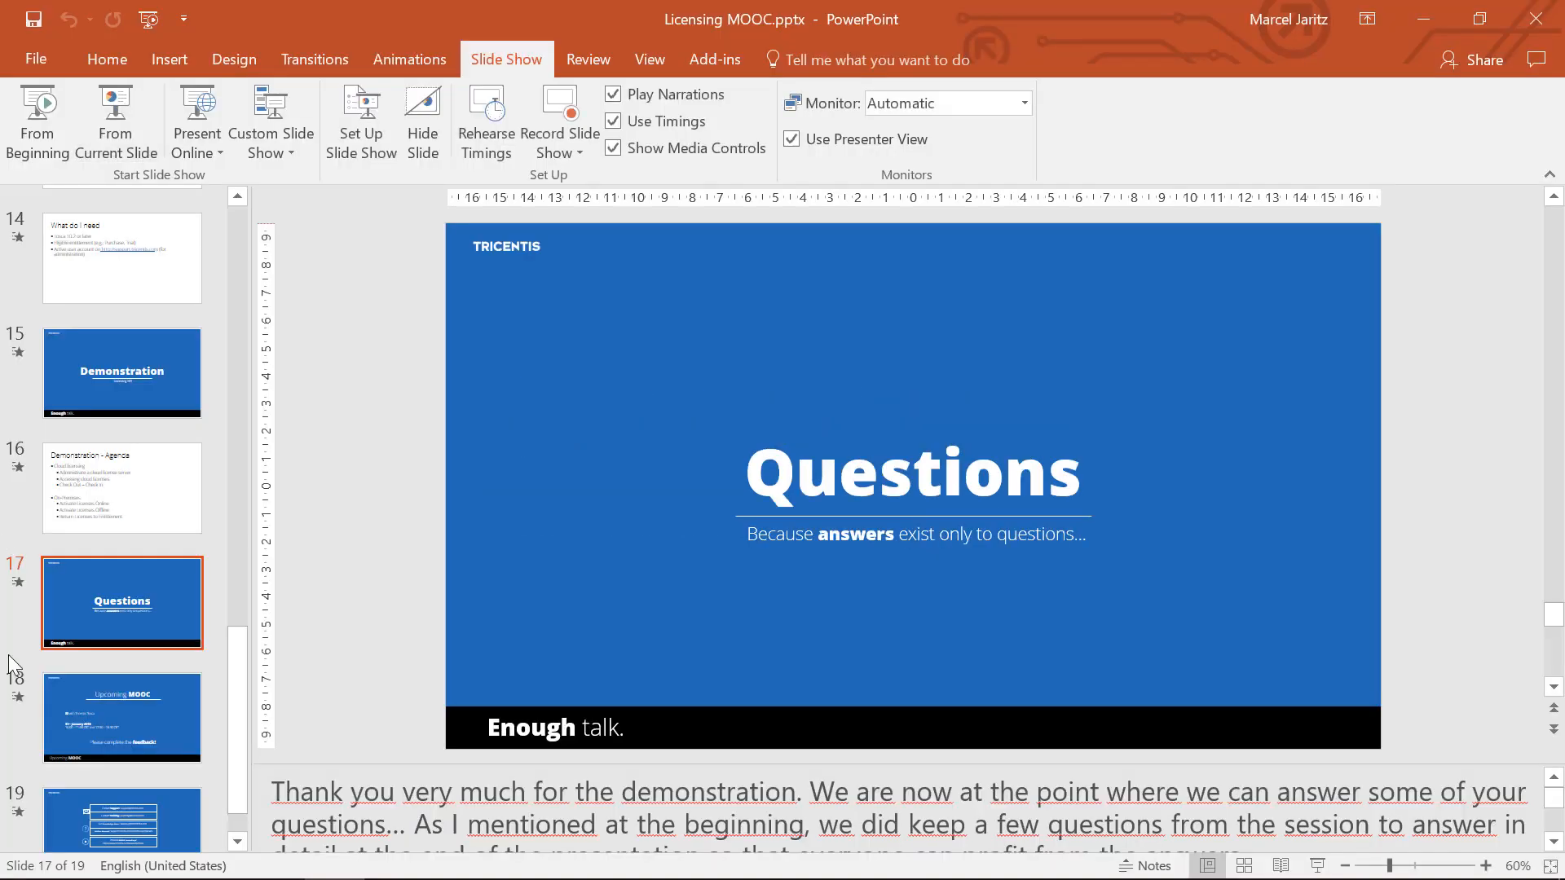
{"action": "mouse_move", "coordinate": [279, 853]}
{"action": "left_click", "coordinate": [215, 856]}
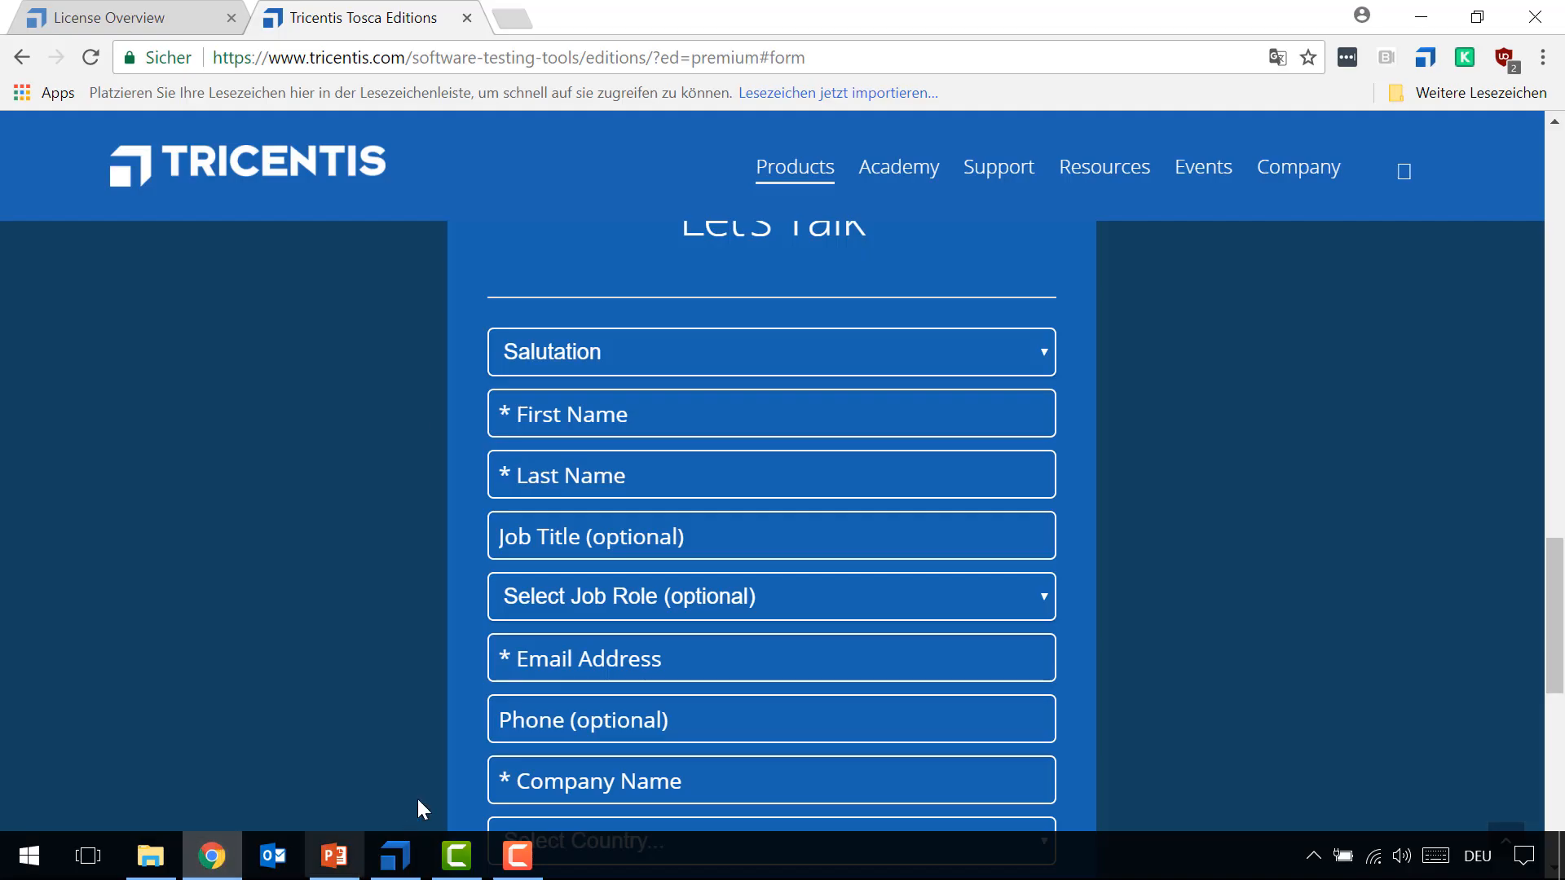
{"action": "left_click", "coordinate": [187, 13]}
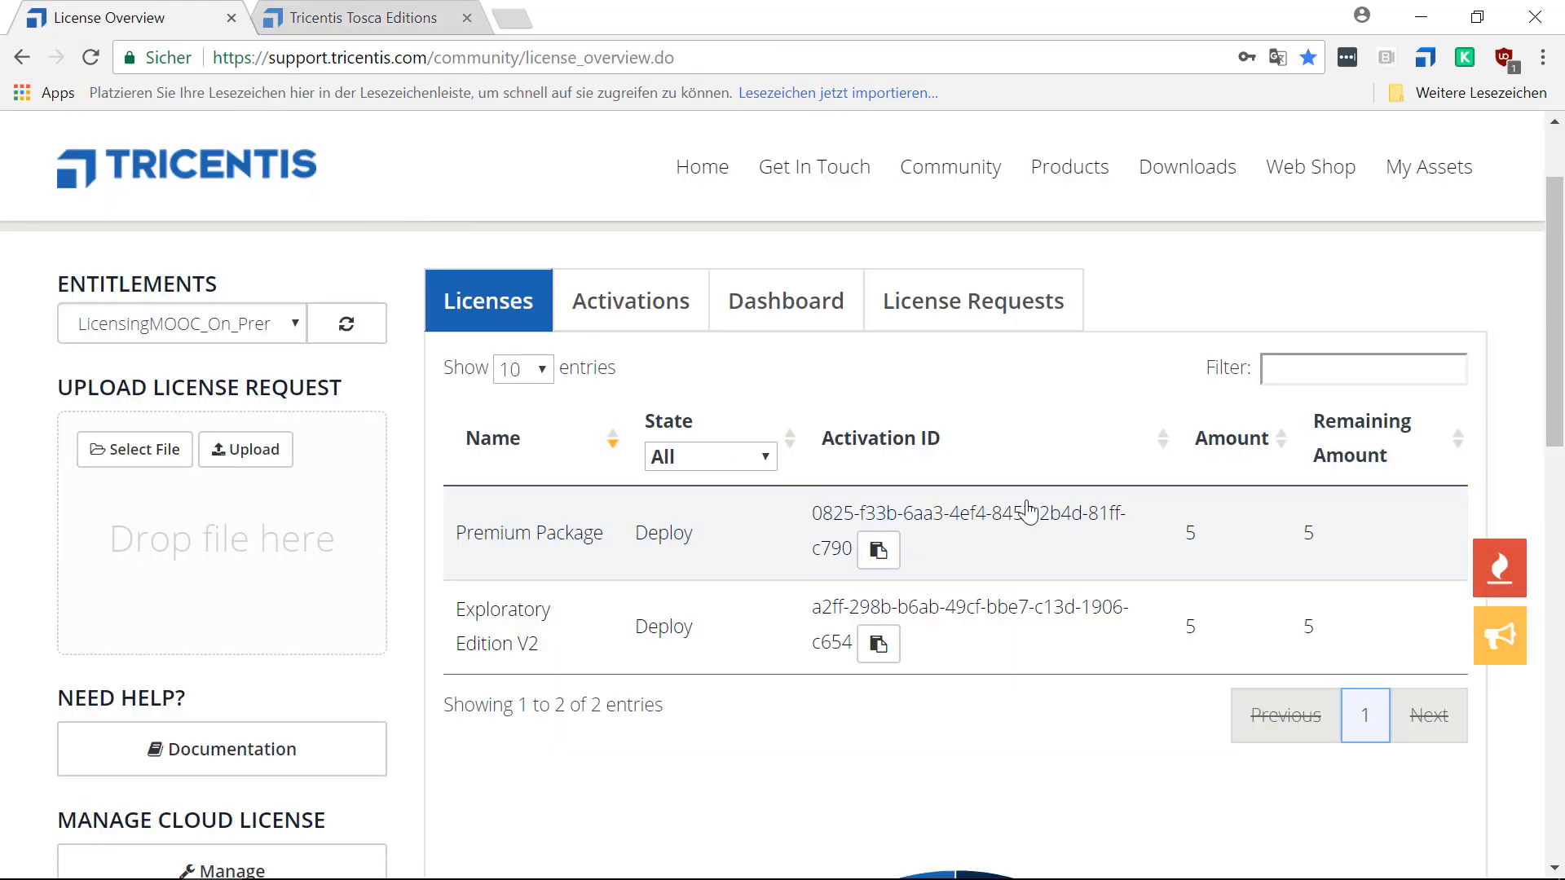
{"action": "scroll", "coordinate": [1028, 512], "scroll_direction": "up", "scroll_amount": 2}
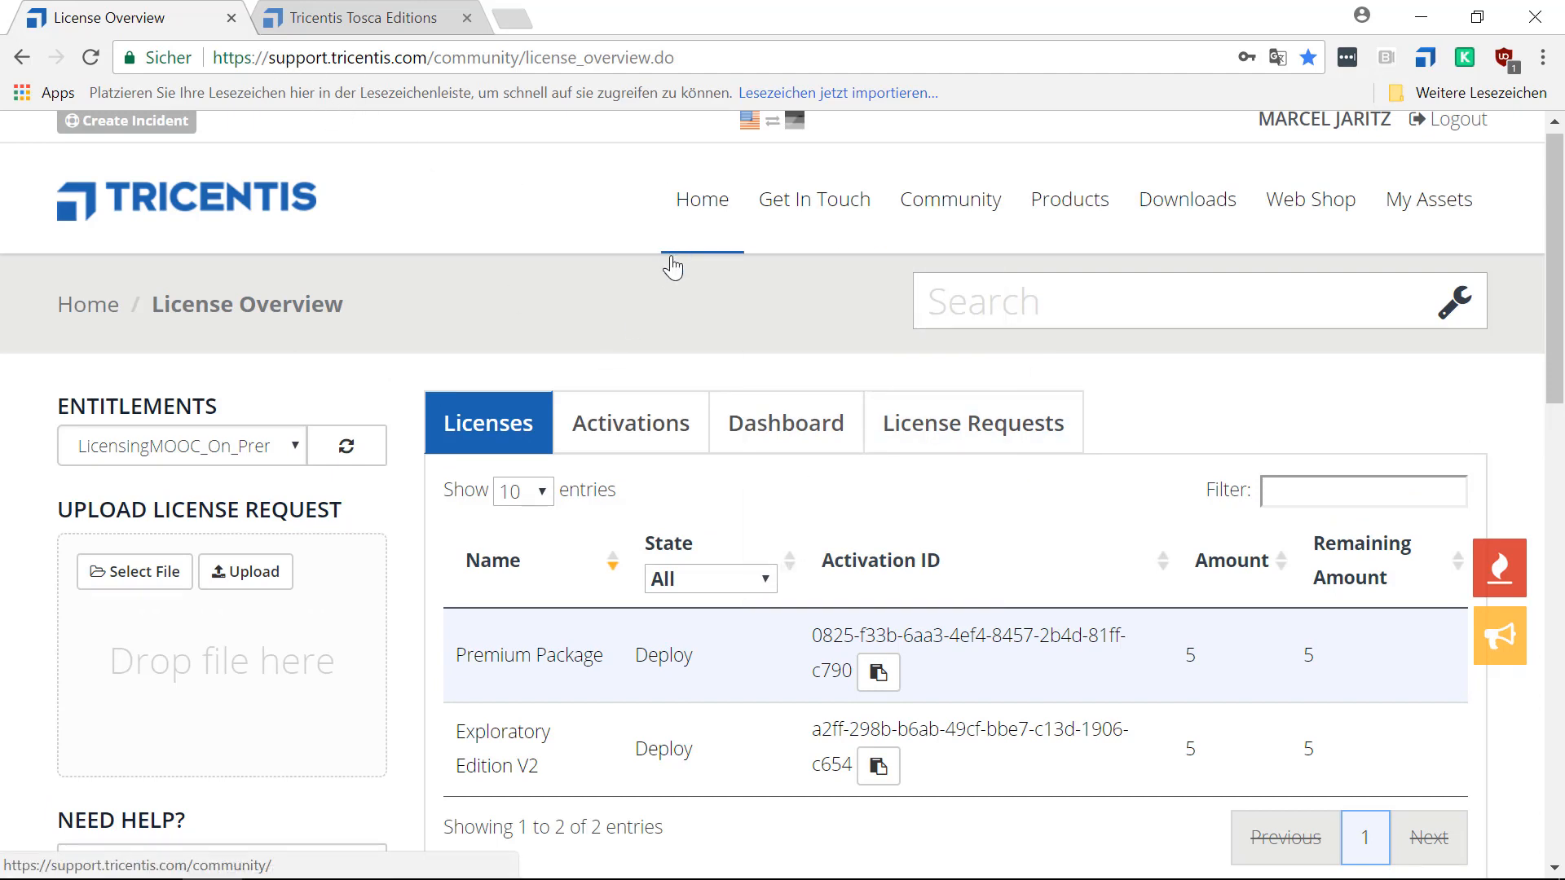
{"action": "mouse_move", "coordinate": [1418, 223]}
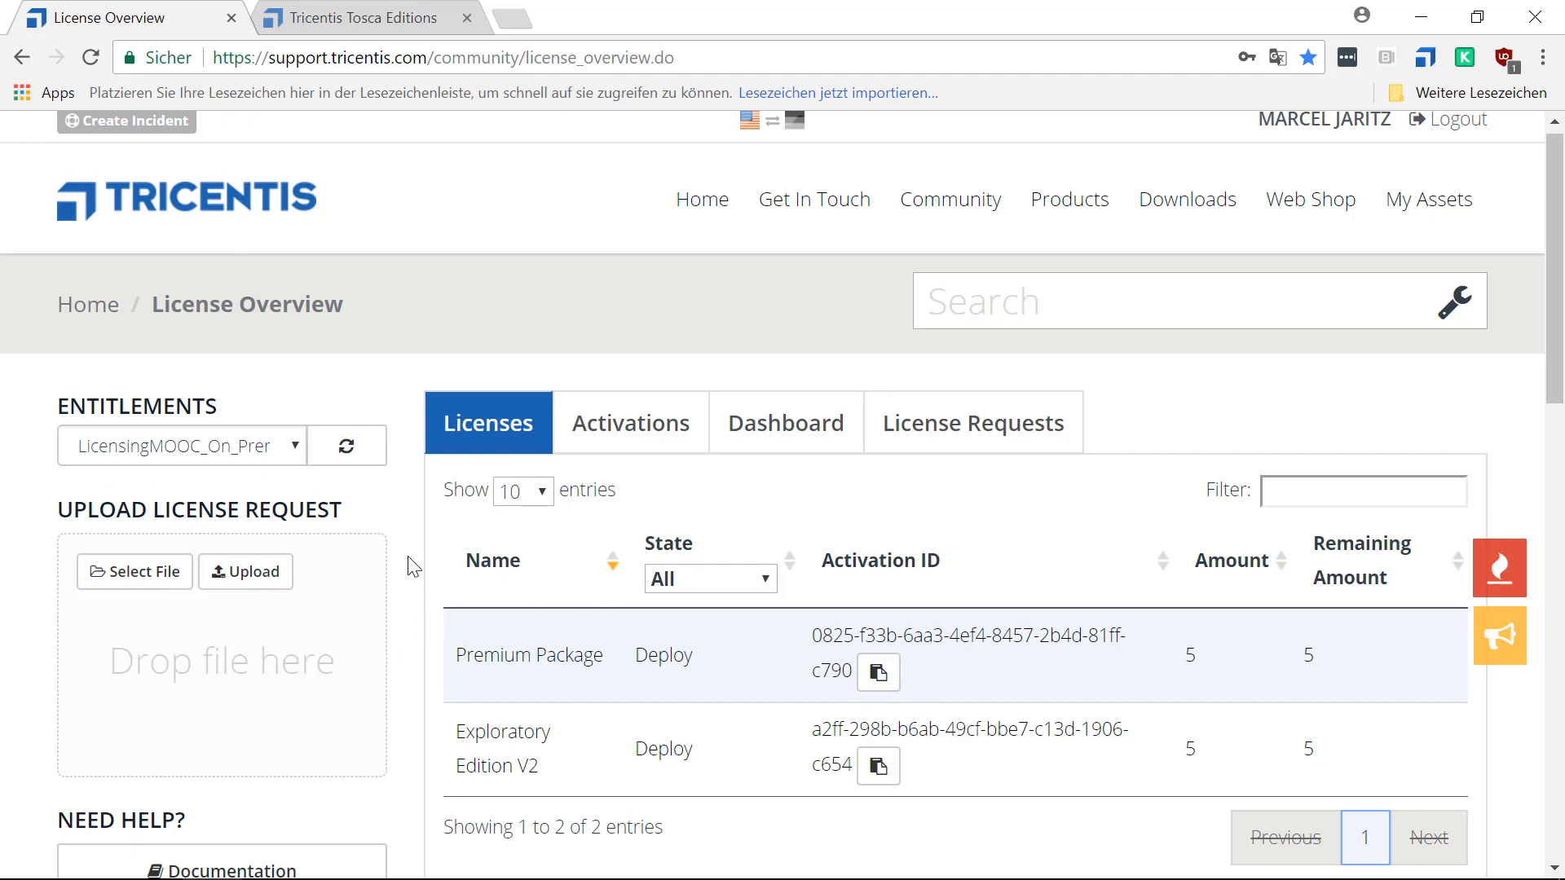
{"action": "mouse_move", "coordinate": [382, 877]}
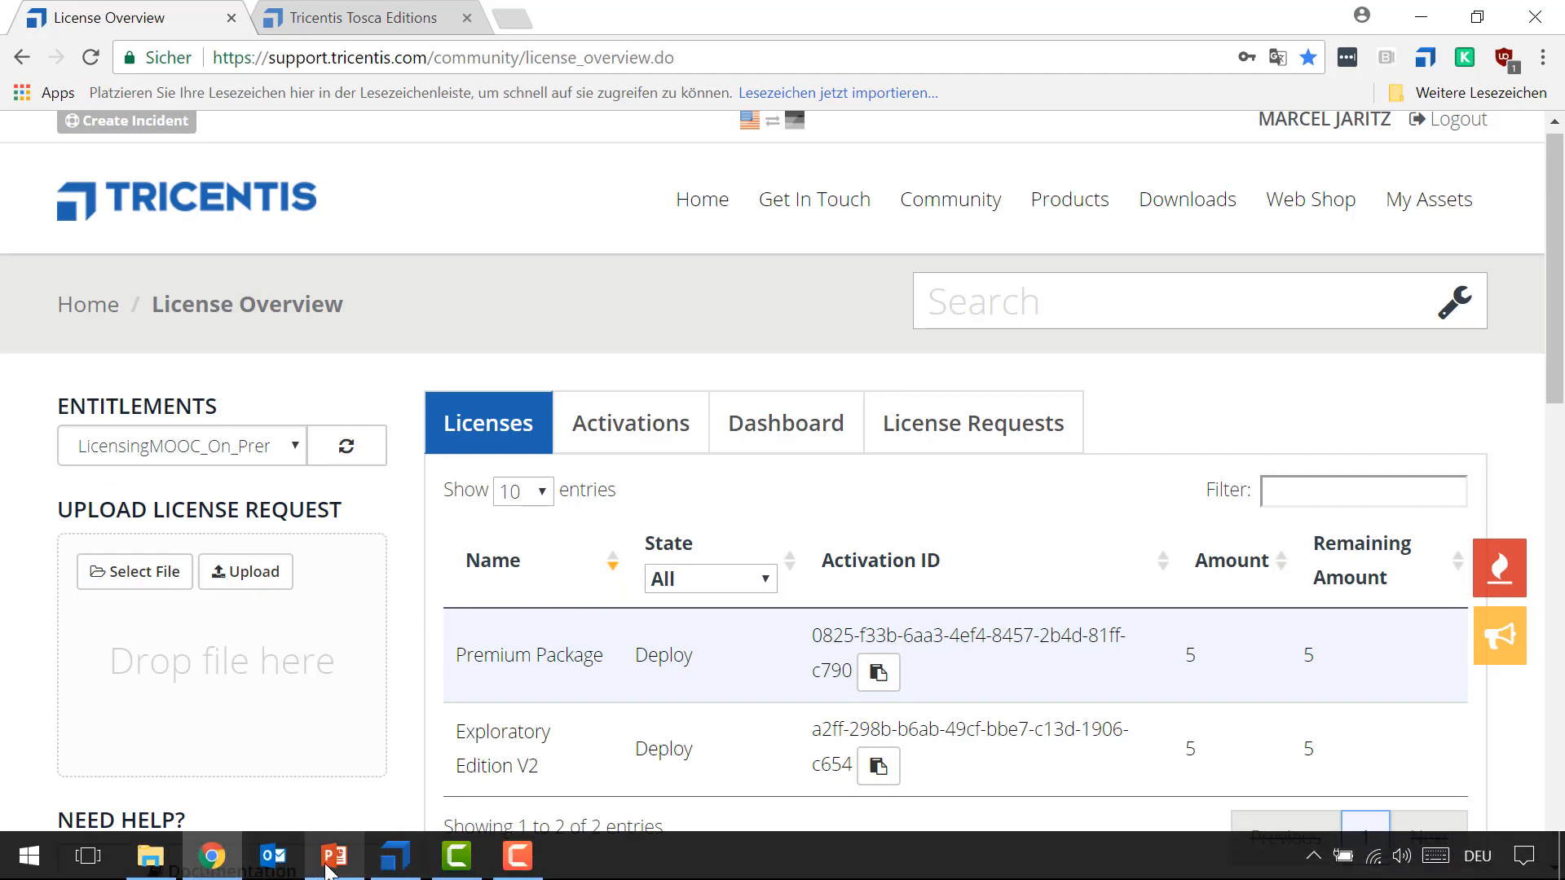
{"action": "left_click", "coordinate": [332, 856]}
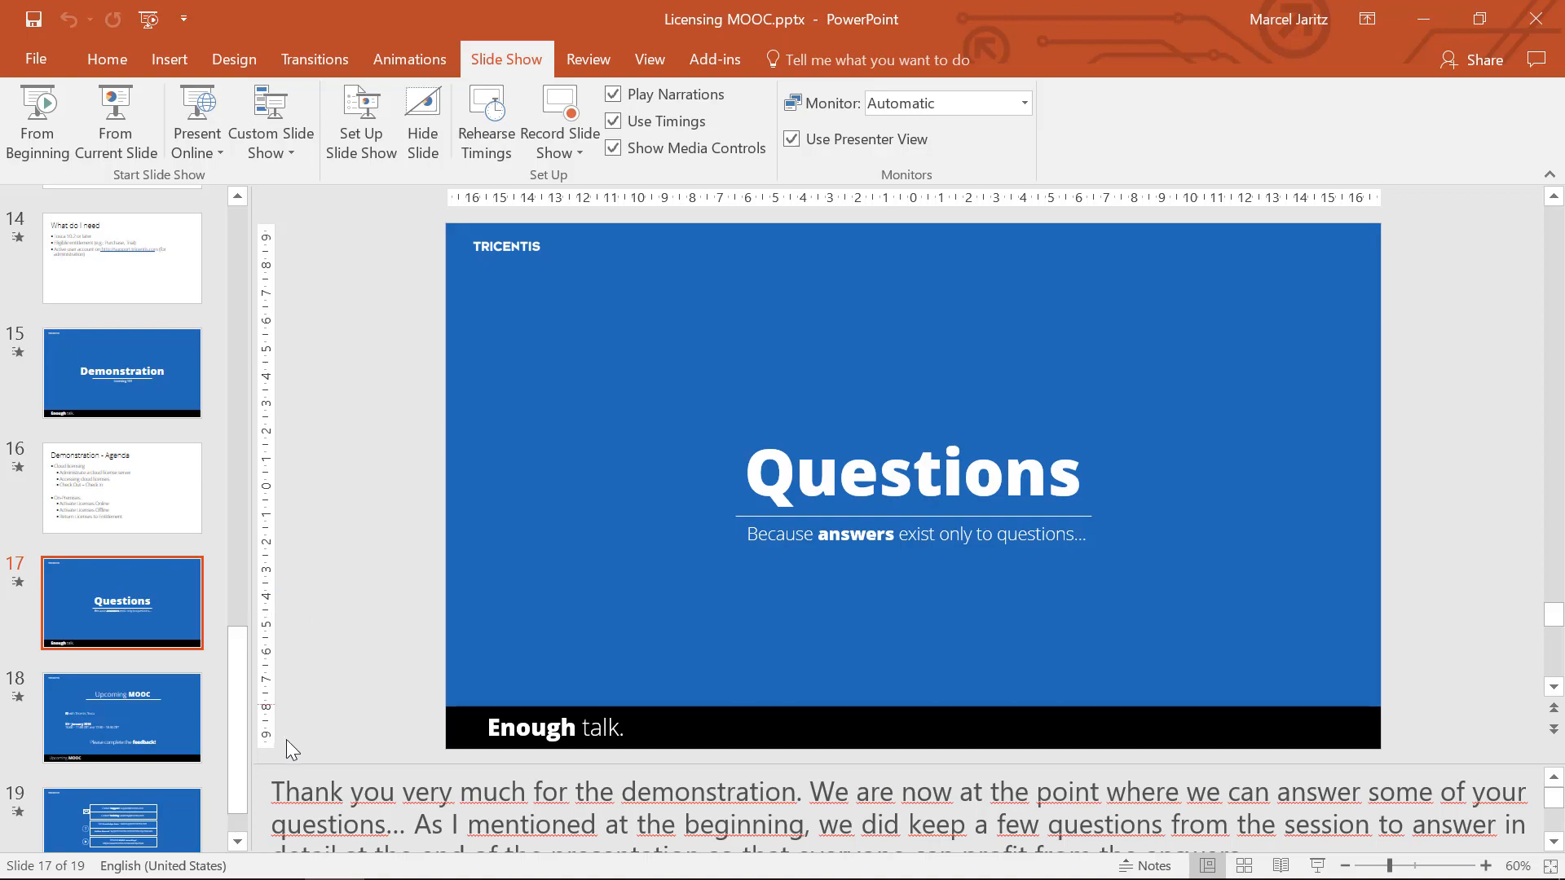
Switch to Chrome and view the edition comparison and its request options on the Tricentis Tosca Editions page.
{"action": "left_click", "coordinate": [221, 857]}
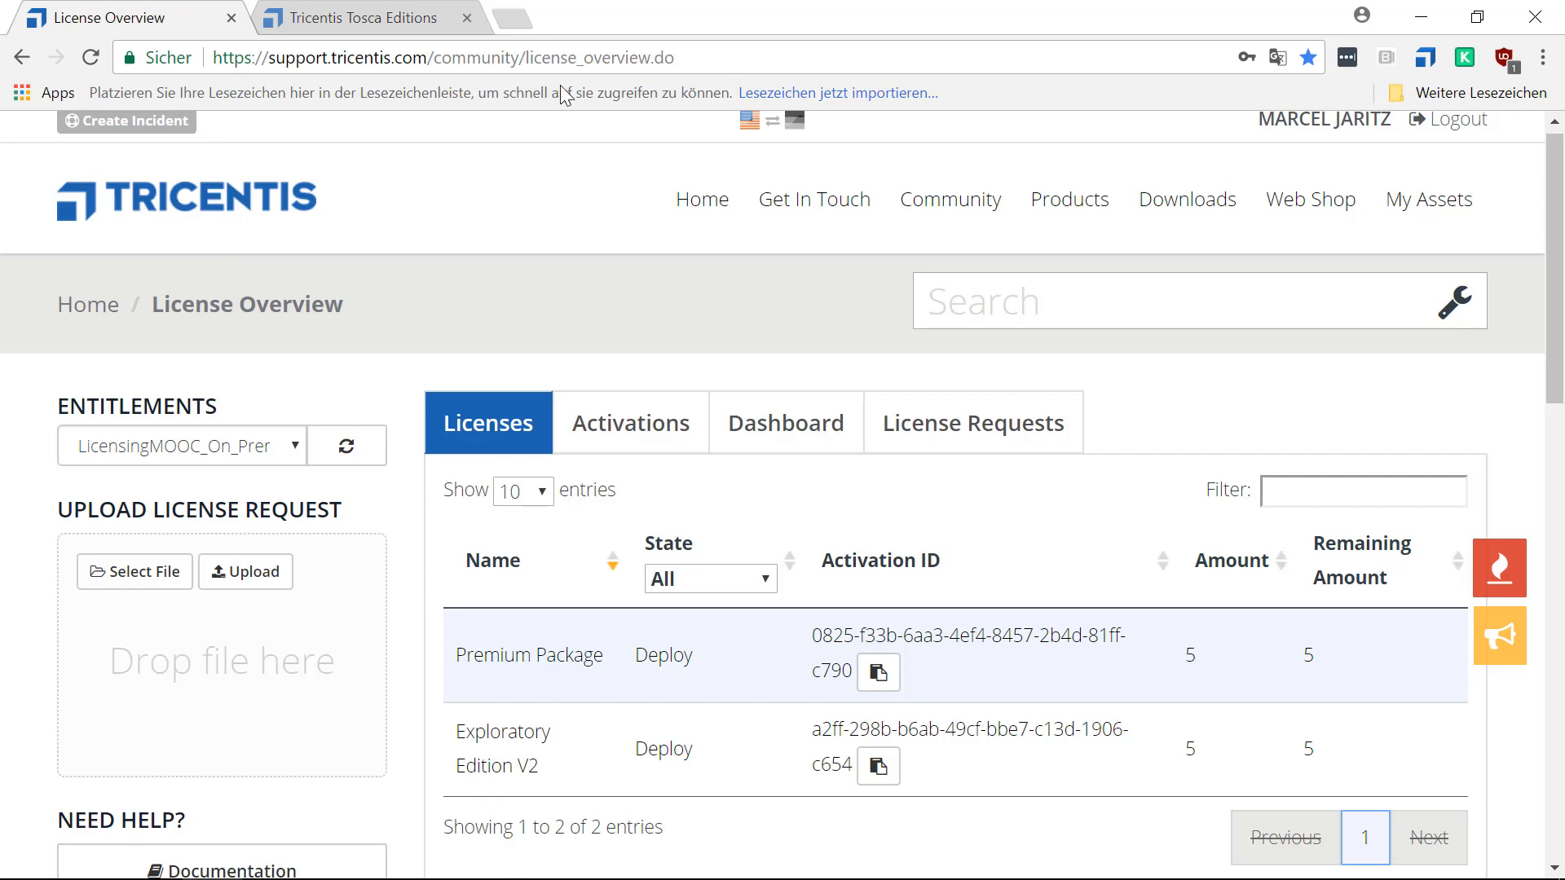
{"action": "left_click", "coordinate": [428, 18]}
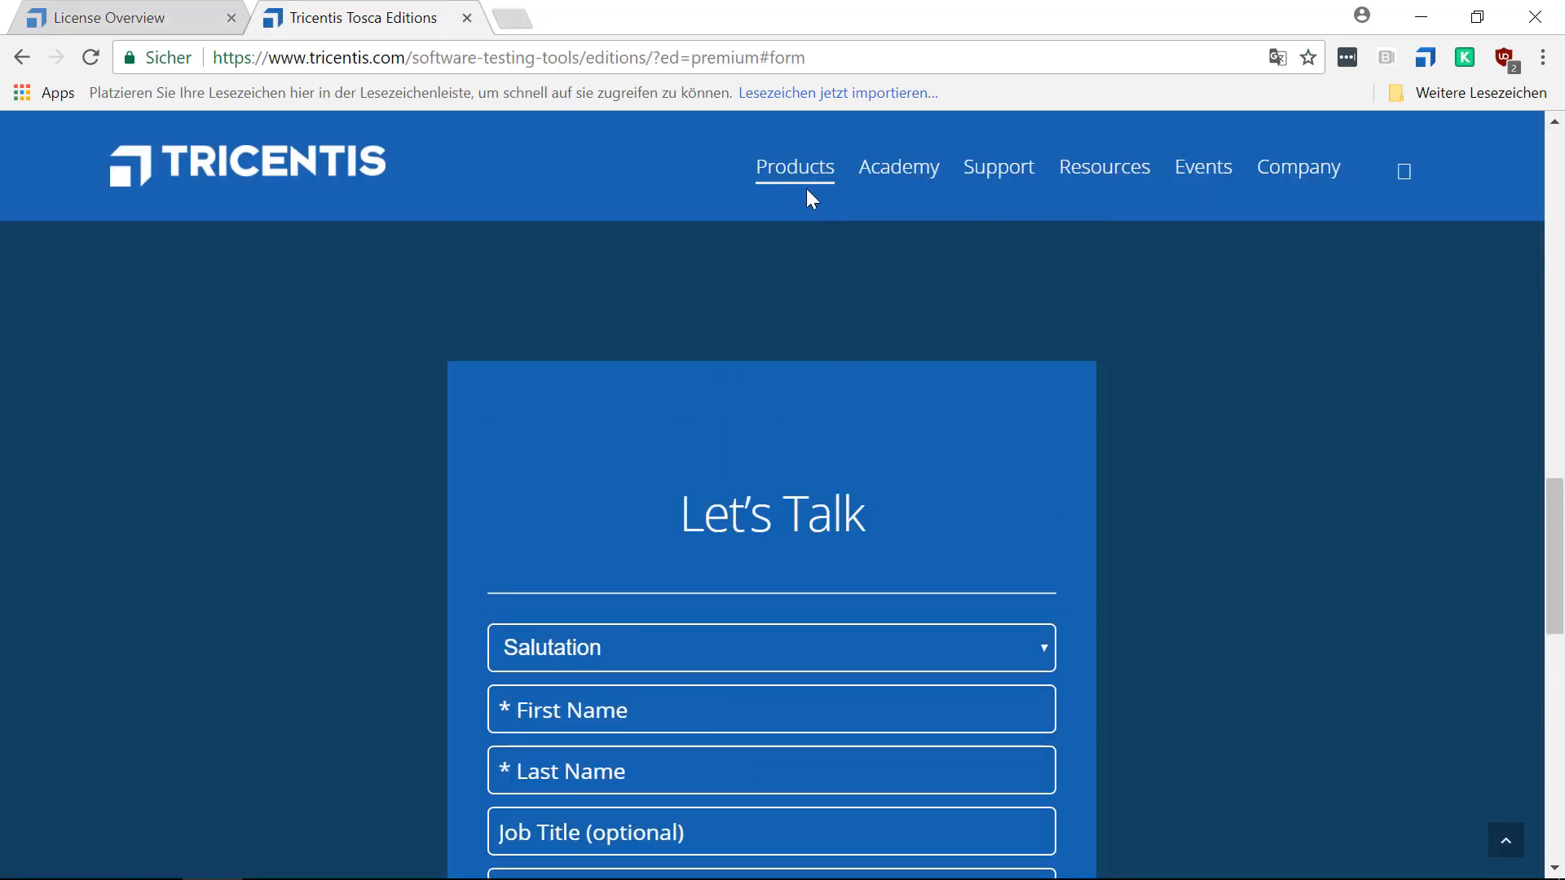
{"action": "mouse_move", "coordinate": [826, 158]}
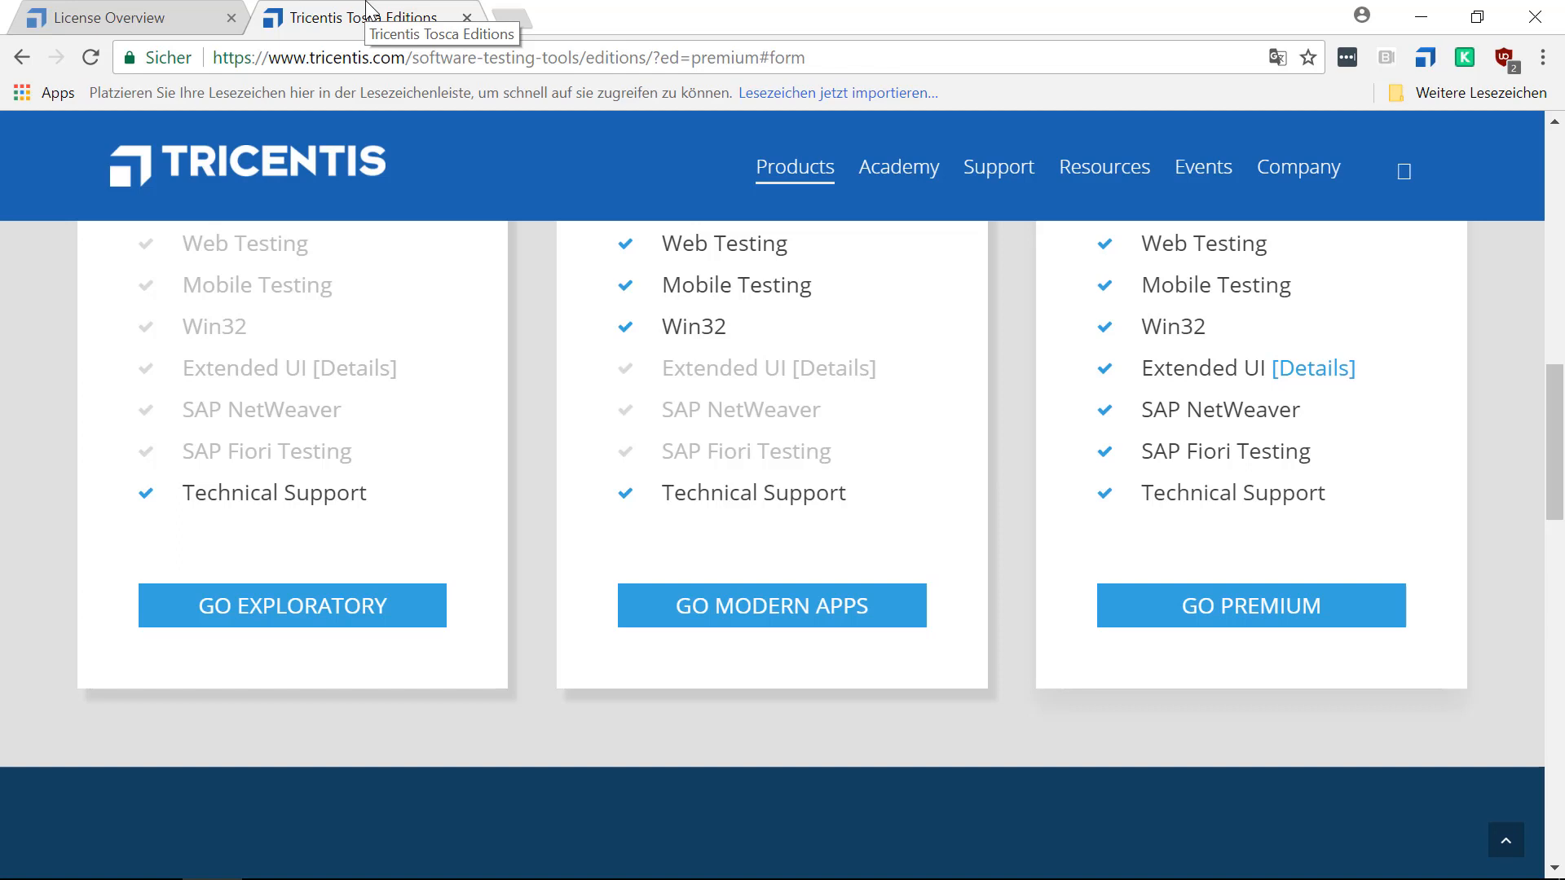
Switch to Tosca License Configuration and choose to connect to the Cloud hosted License Server.
{"action": "mouse_move", "coordinate": [326, 875]}
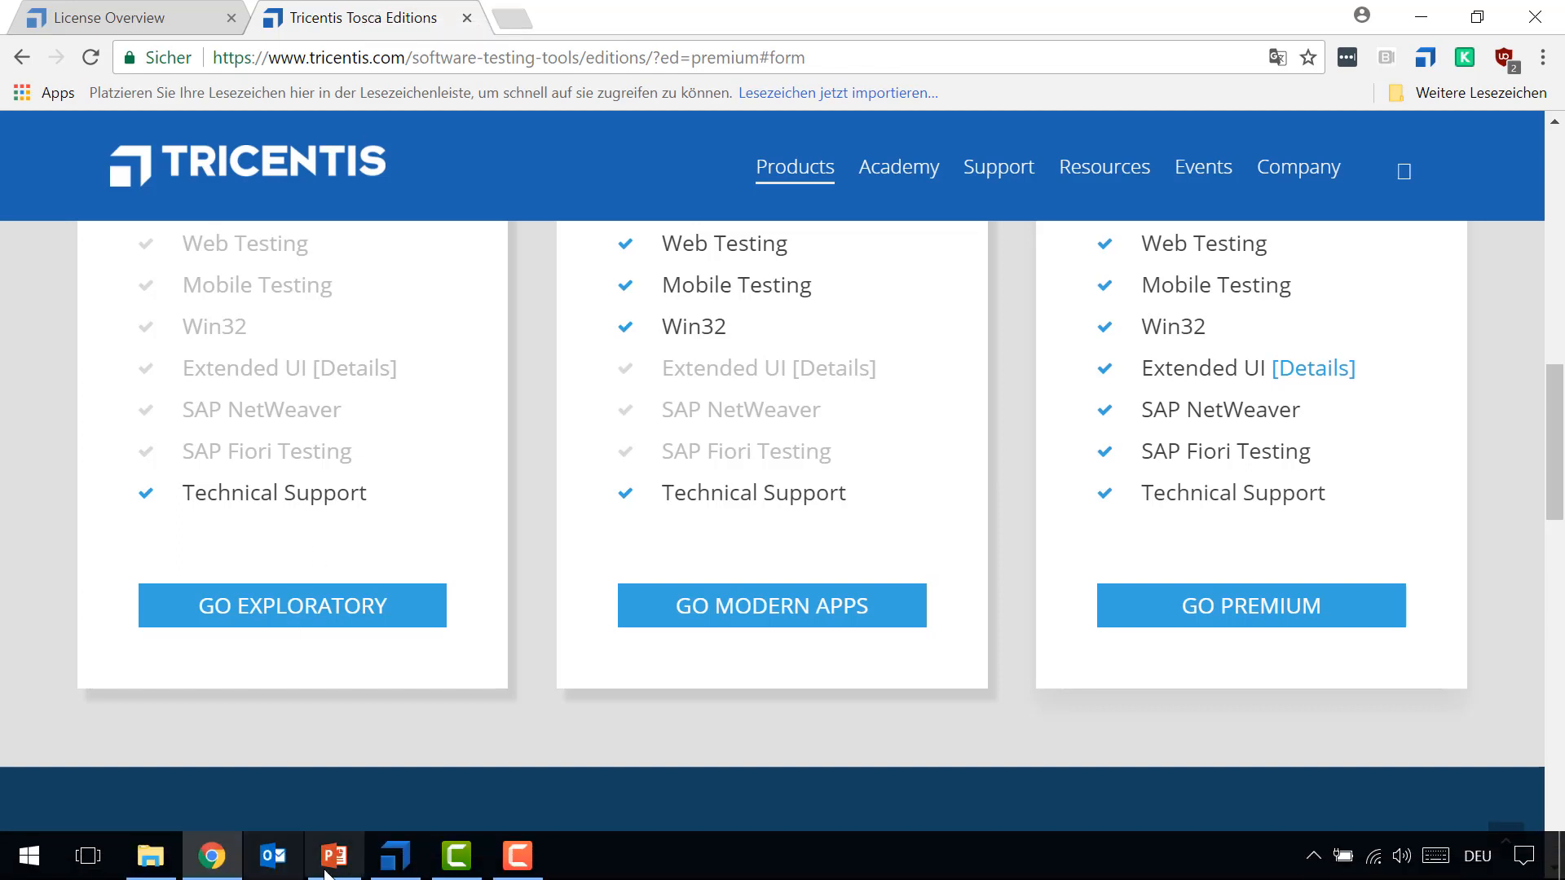
{"action": "left_click", "coordinate": [389, 862]}
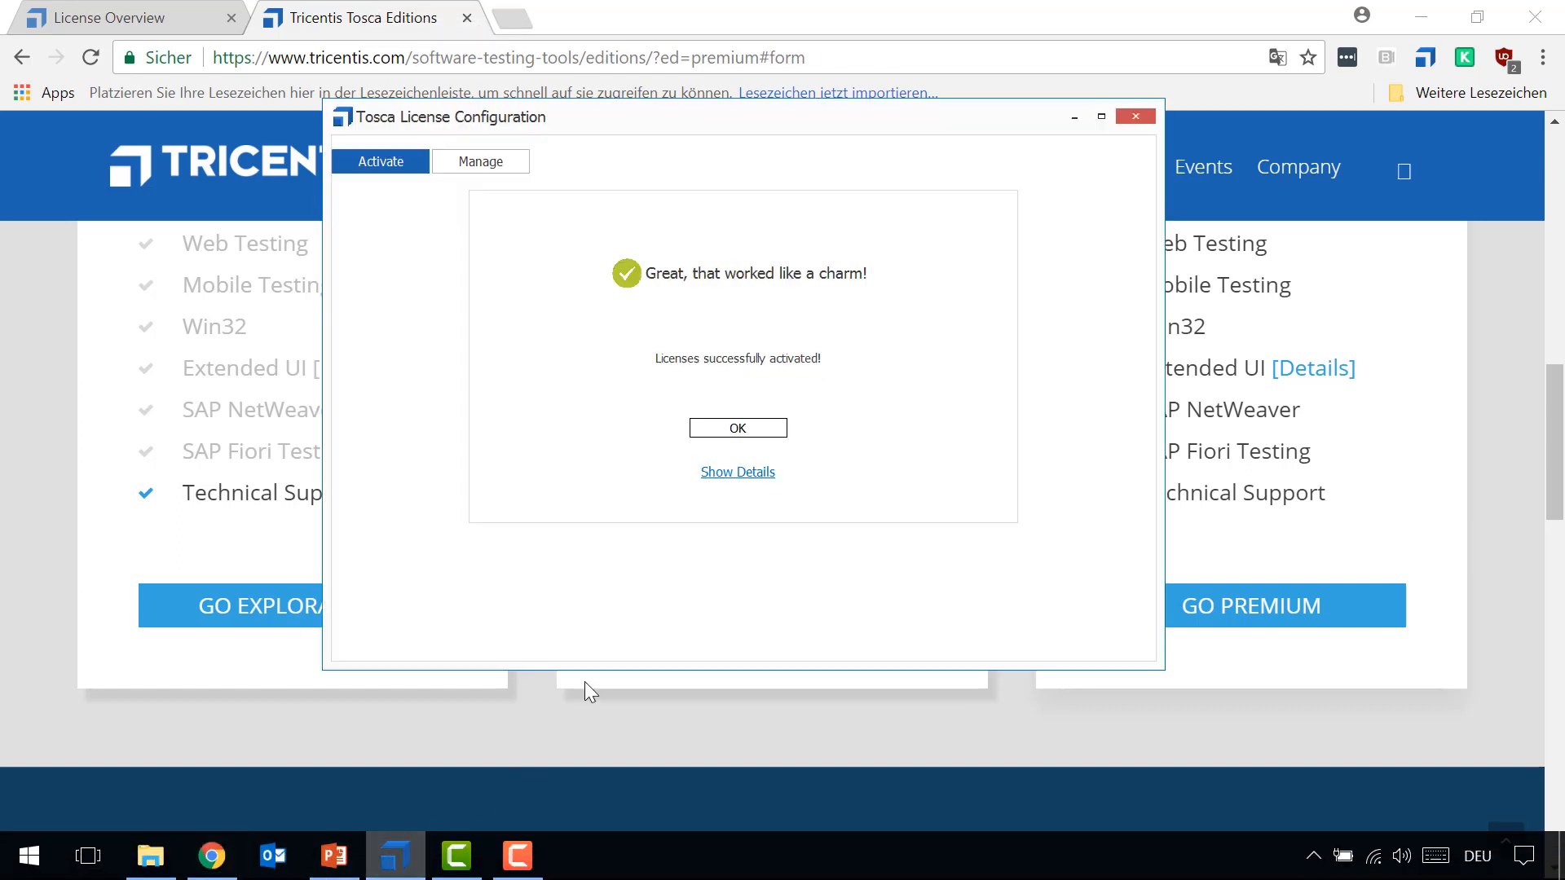
{"action": "left_click", "coordinate": [375, 167]}
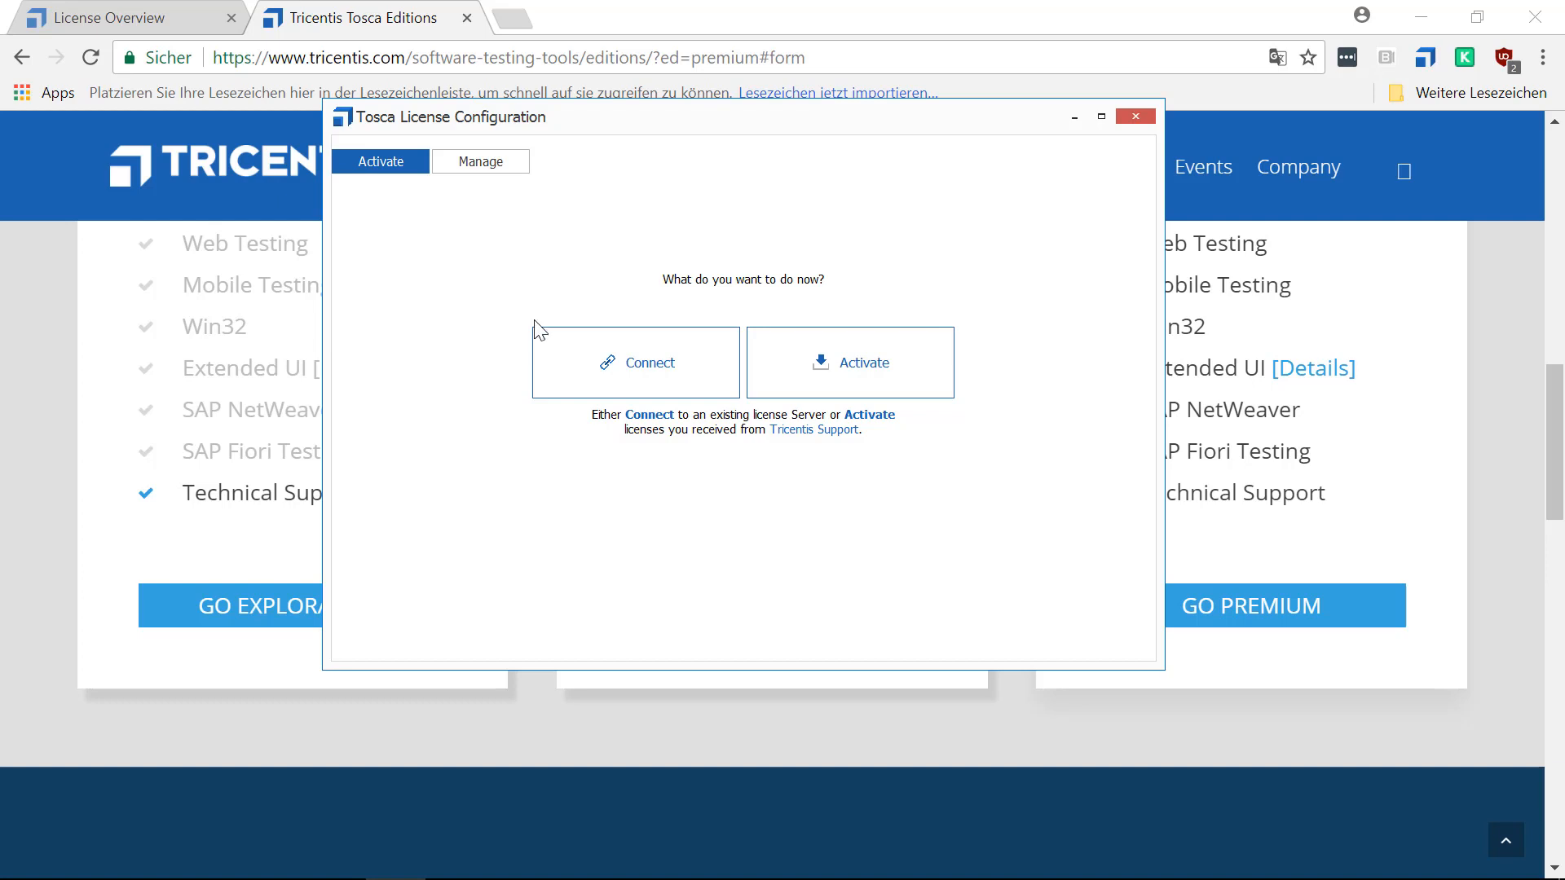
{"action": "left_click", "coordinate": [661, 366]}
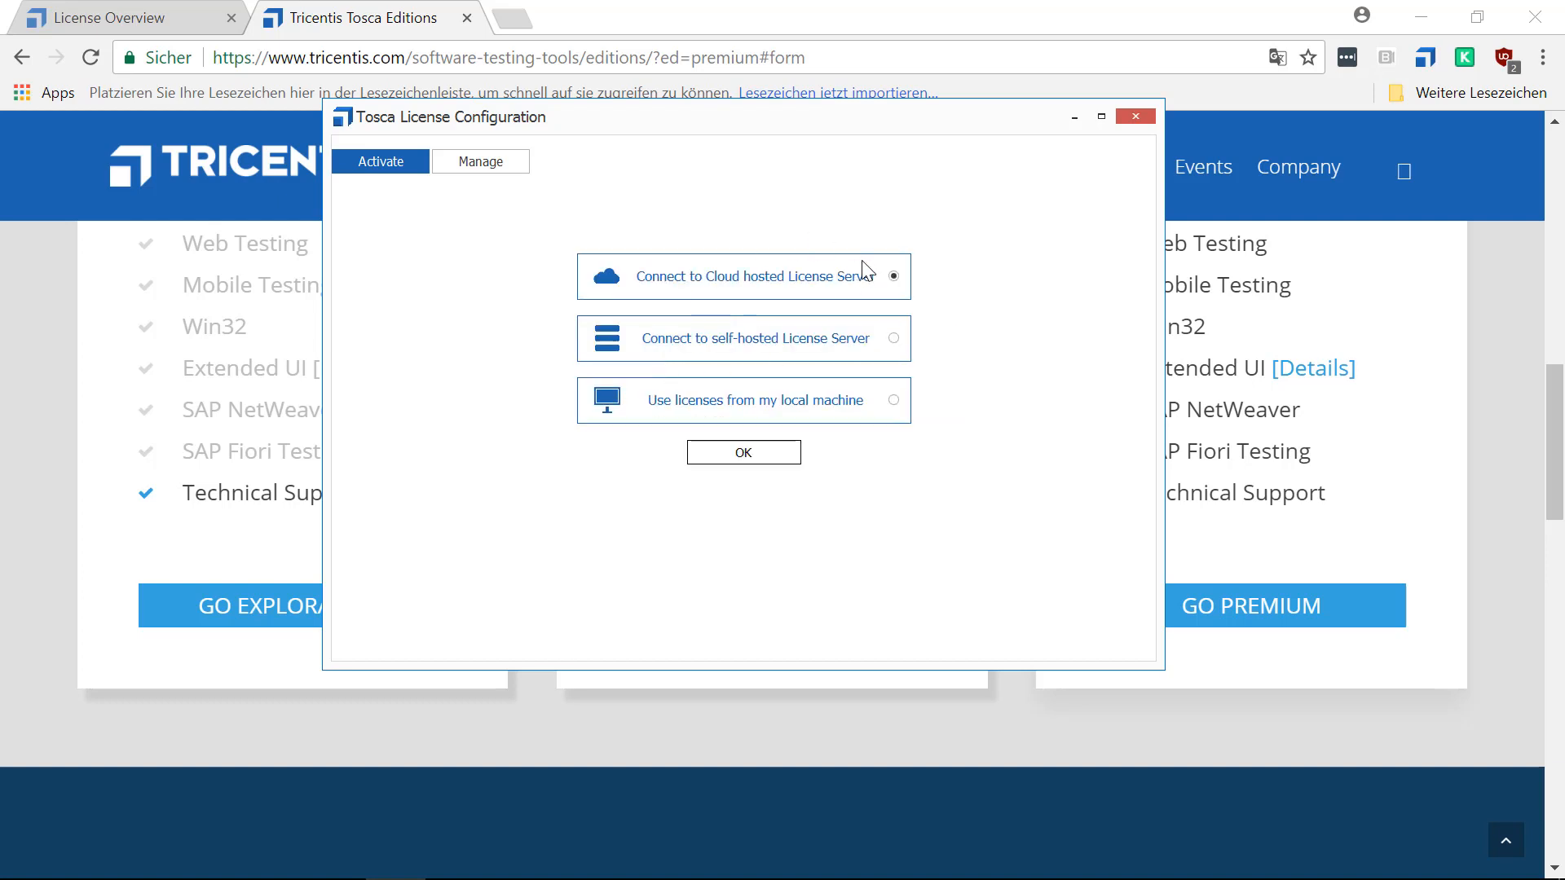
{"action": "left_click", "coordinate": [757, 458]}
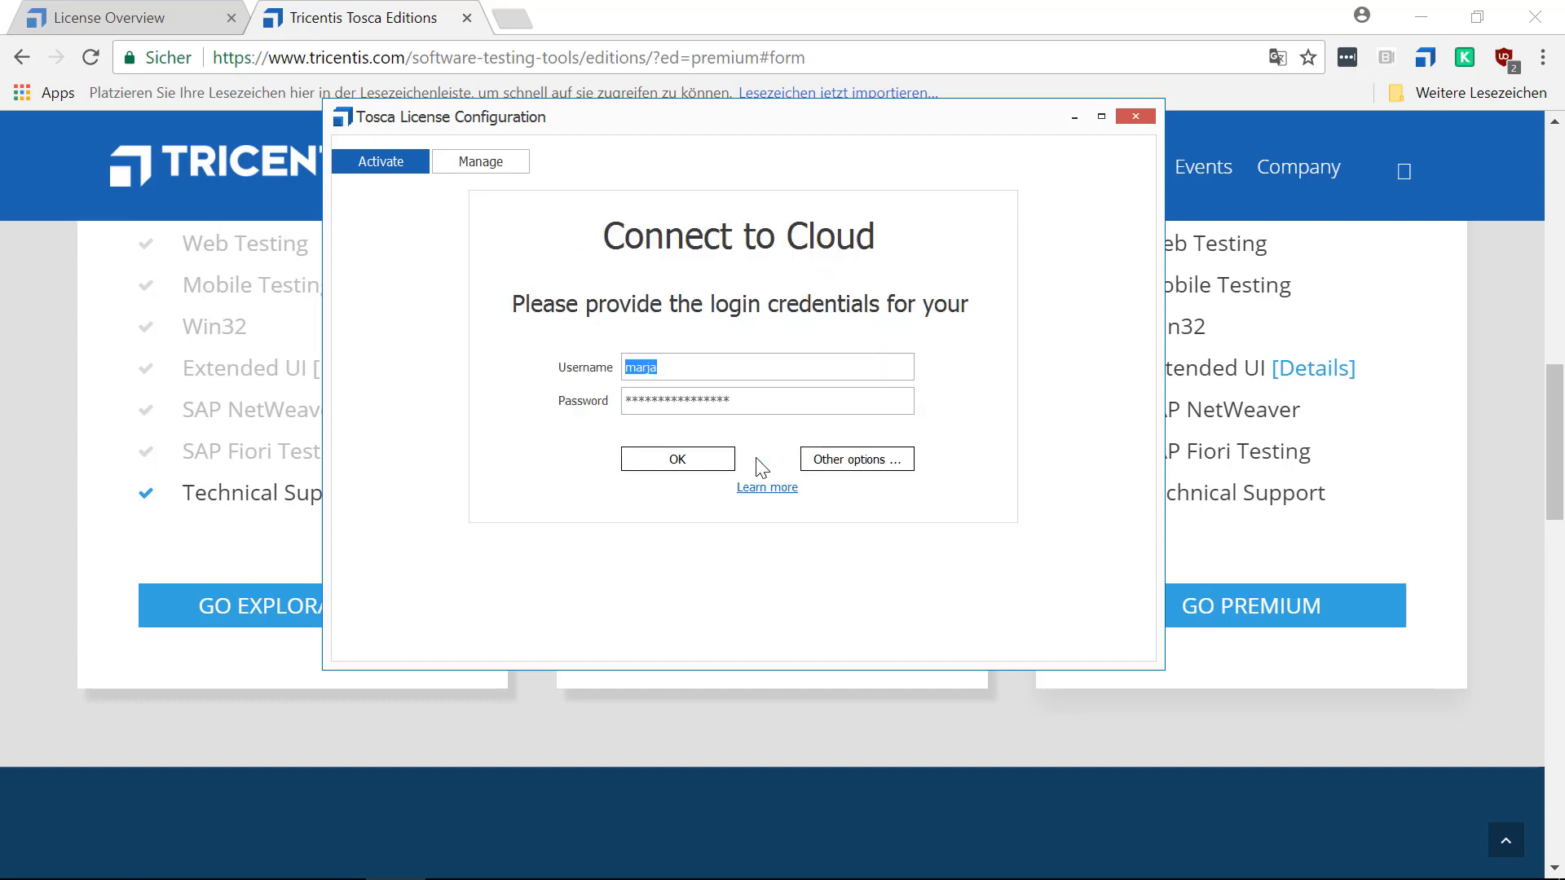
Sign in with the prefilled cloud credentials, connect to the MOOC Demo Cloud server, and close the license configuration.
{"action": "left_click", "coordinate": [708, 469]}
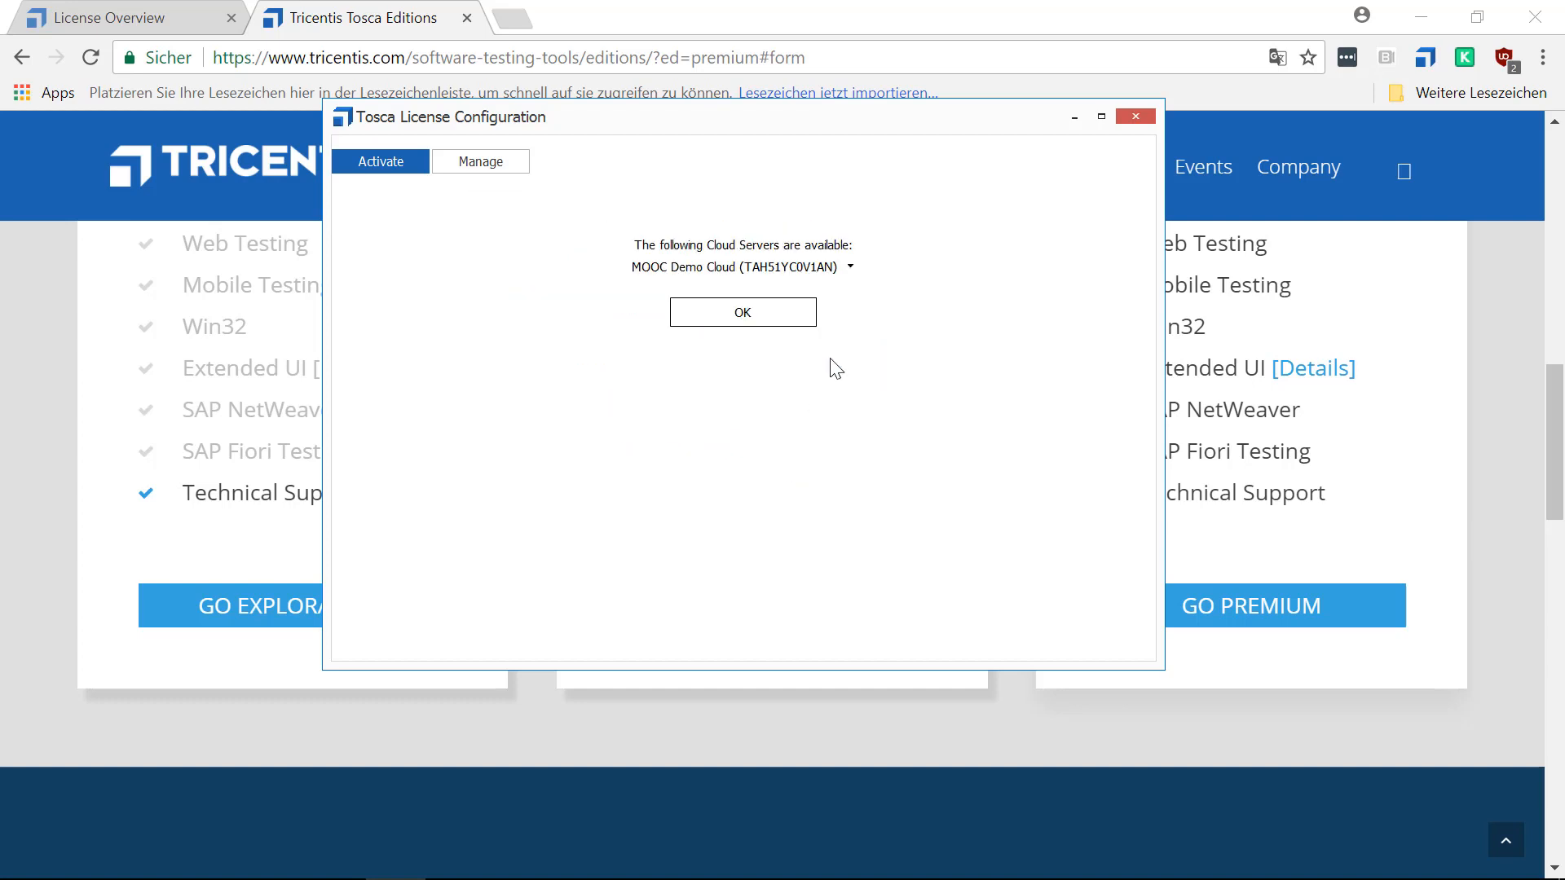
{"action": "left_click", "coordinate": [849, 268]}
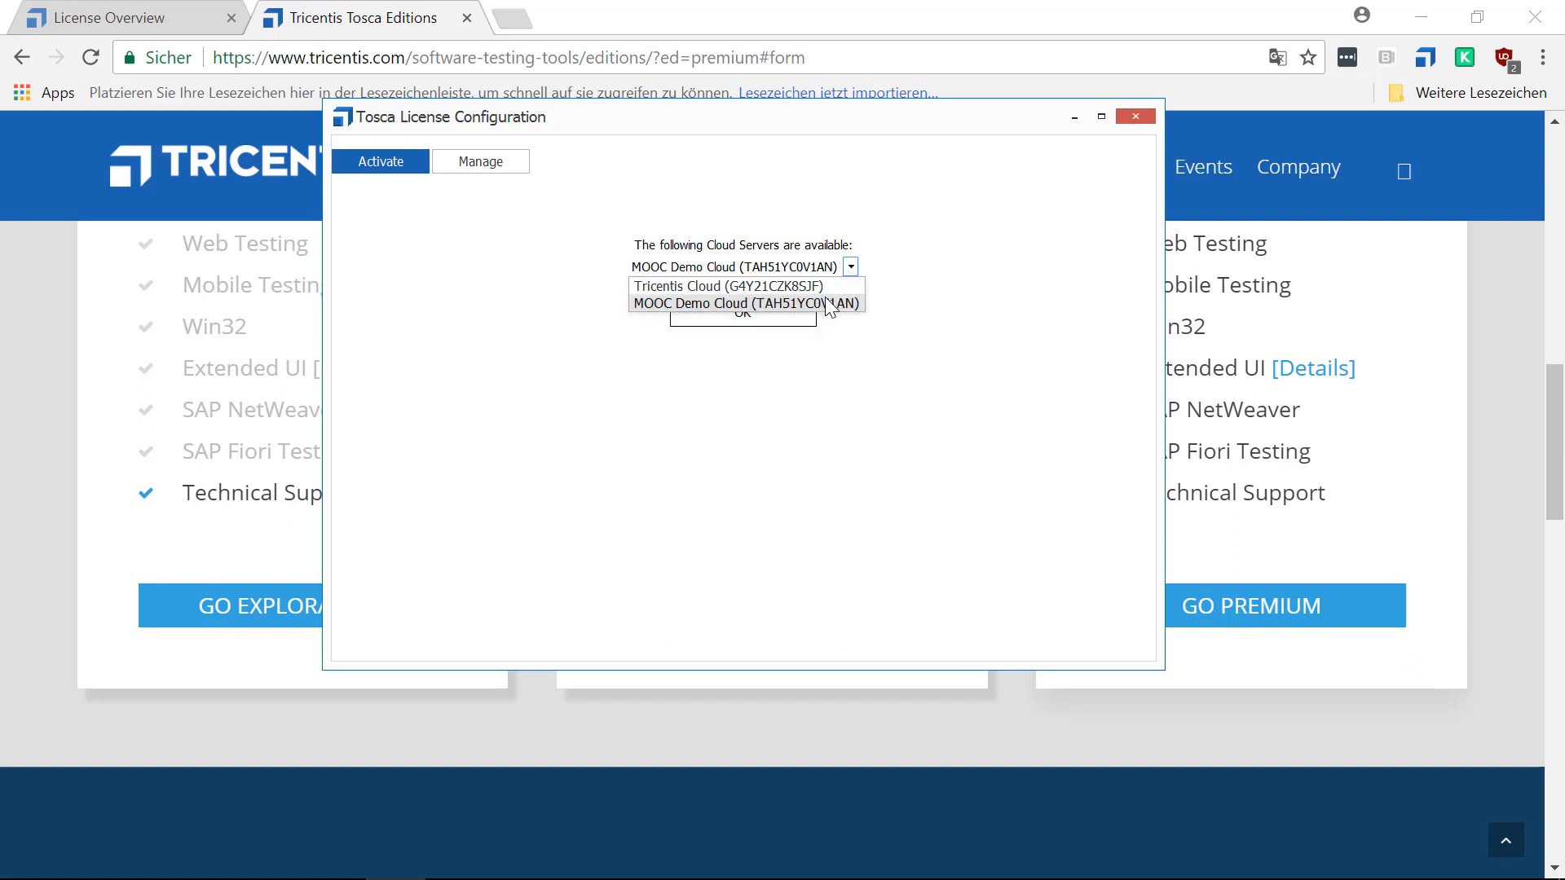
{"action": "left_click", "coordinate": [664, 306]}
{"action": "left_click", "coordinate": [738, 322]}
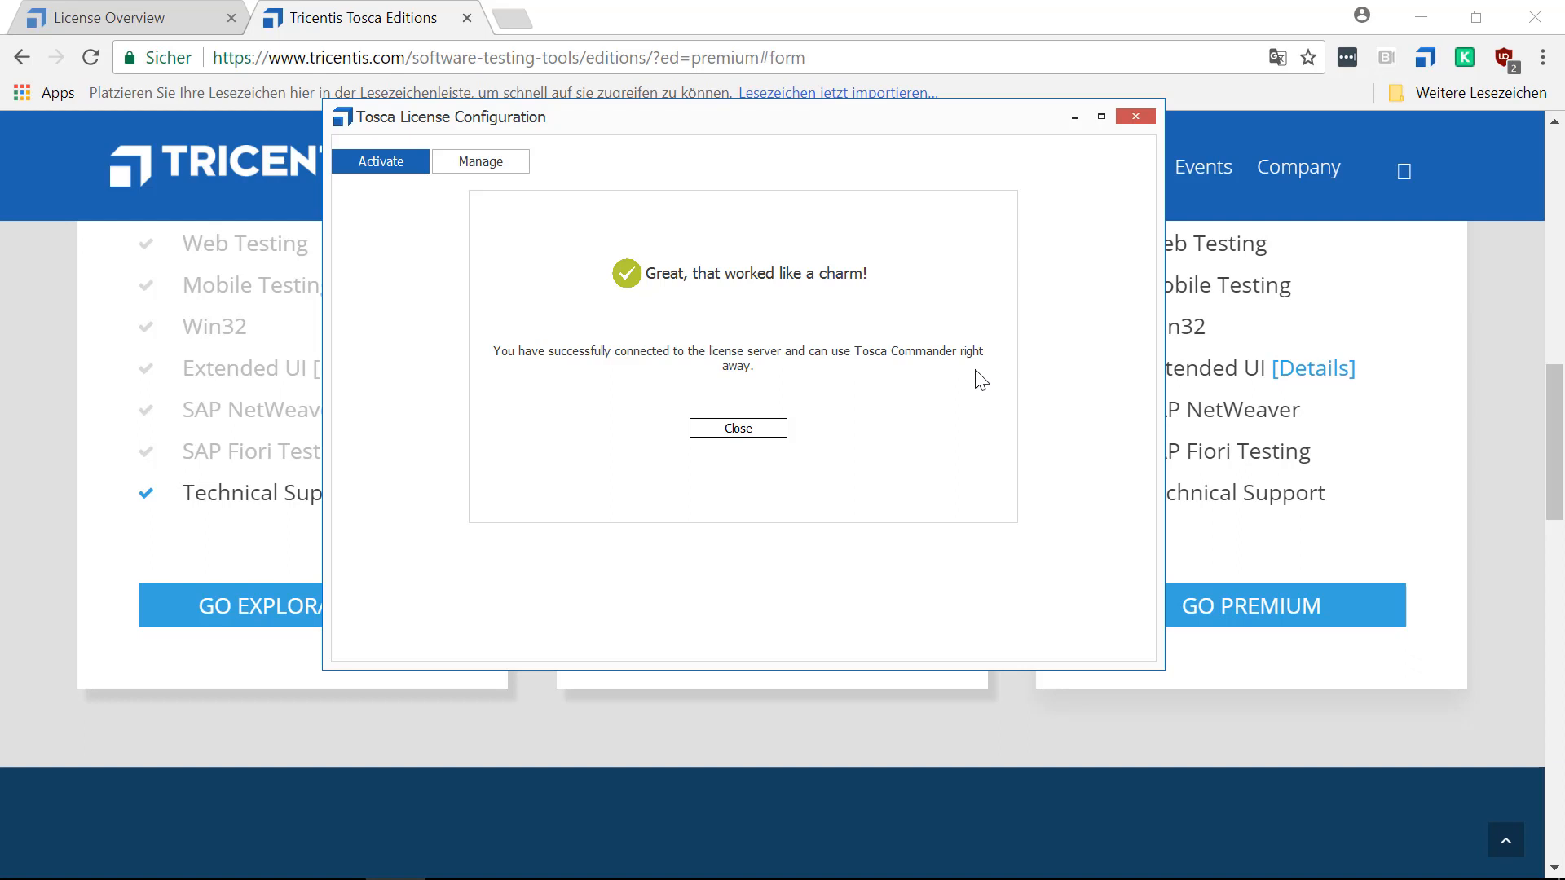
{"action": "left_click", "coordinate": [726, 434]}
Switch to the Licensing MOOC.pptx presentation in PowerPoint and resume the slide show from the Questions slide.
{"action": "left_click", "coordinate": [331, 856]}
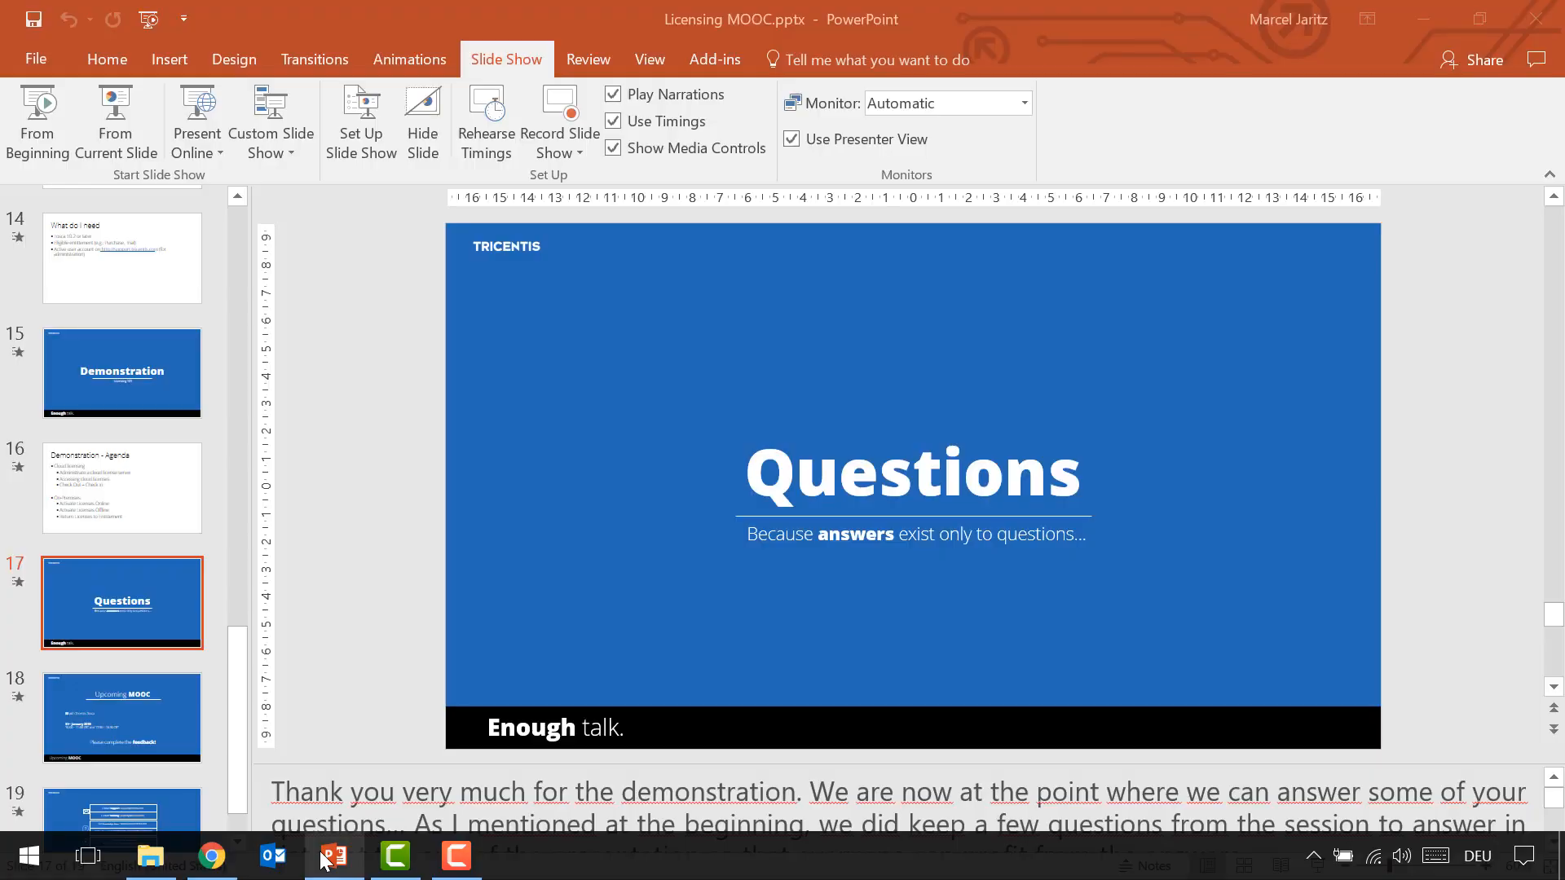
{"action": "left_click", "coordinate": [141, 129]}
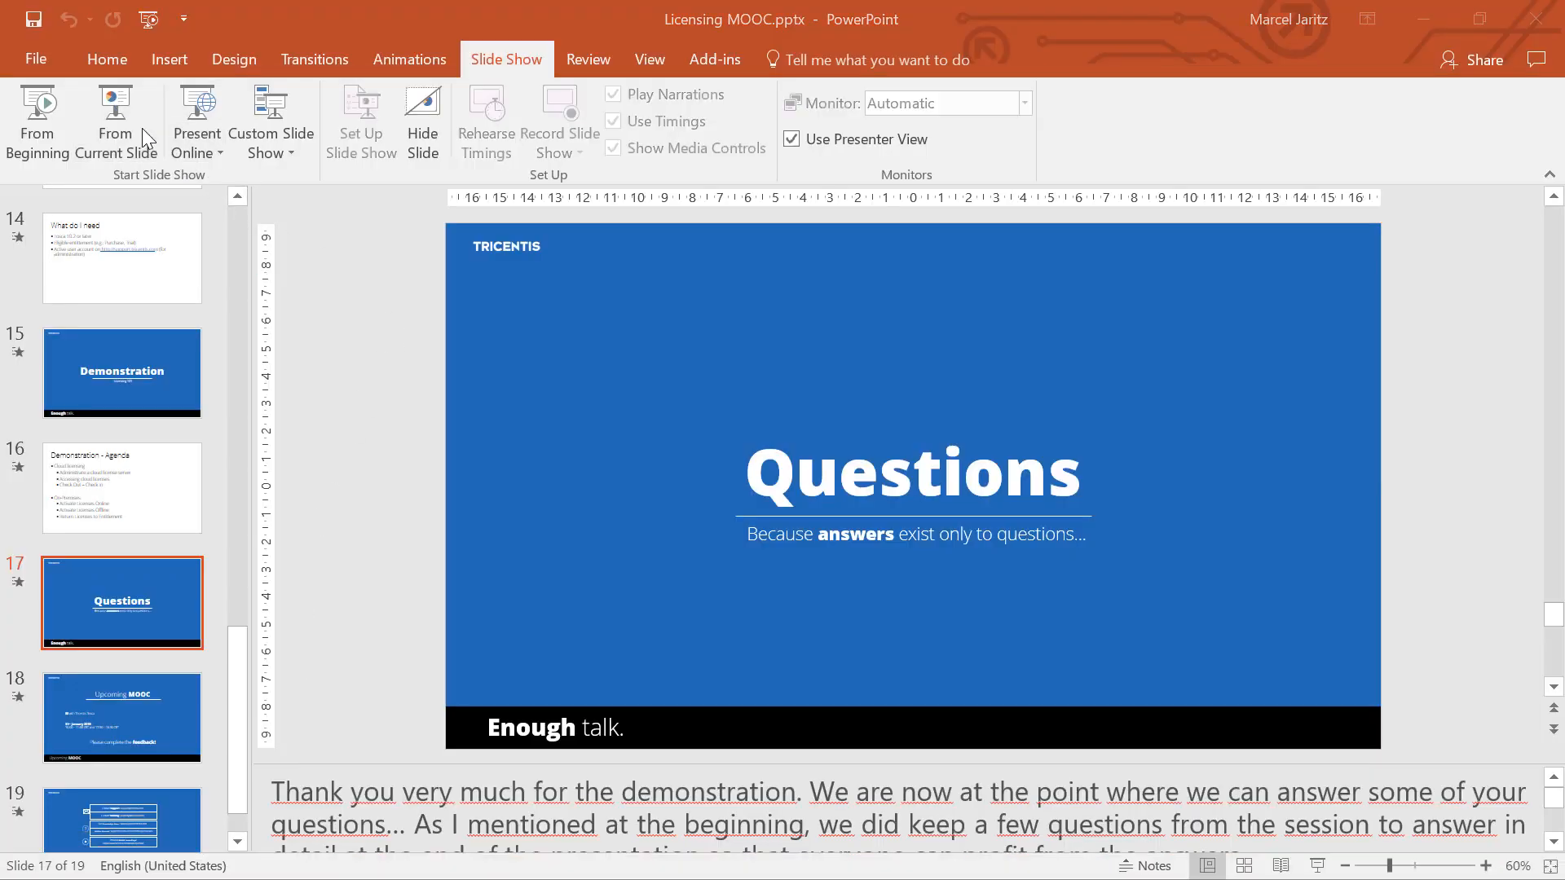